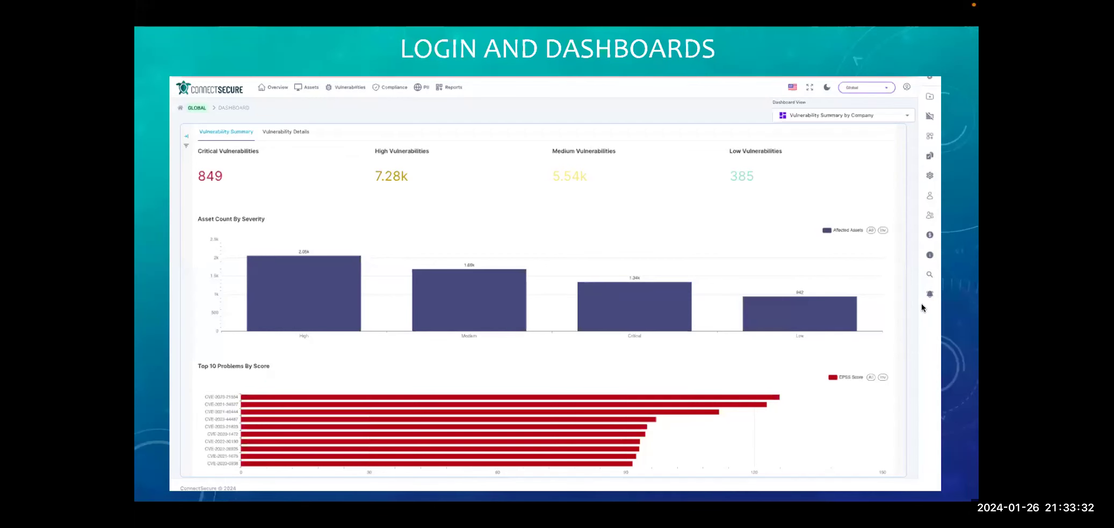
{"action": "left_click", "coordinate": [947, 307]}
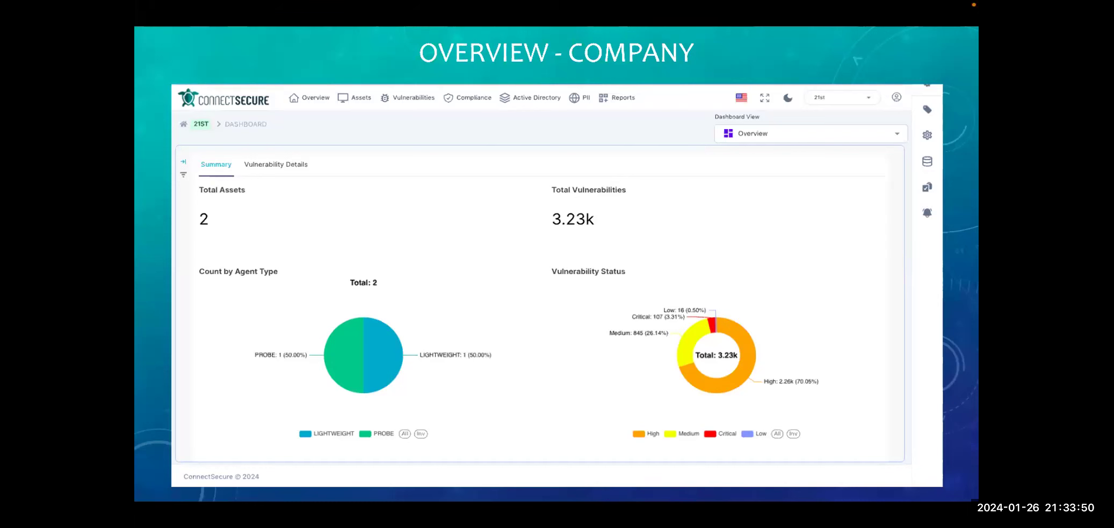
{"action": "left_click", "coordinate": [920, 288]}
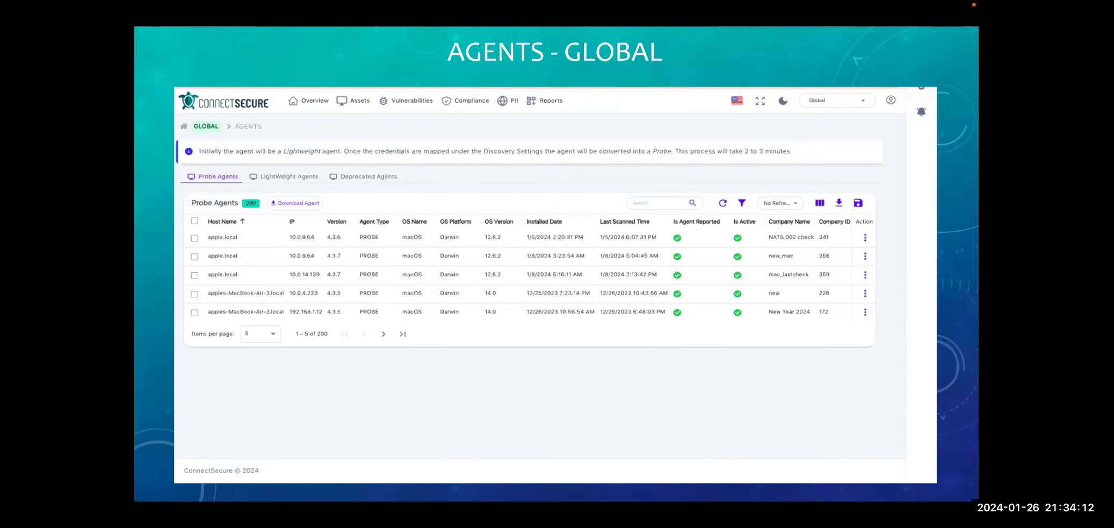
{"action": "key", "text": "Right"}
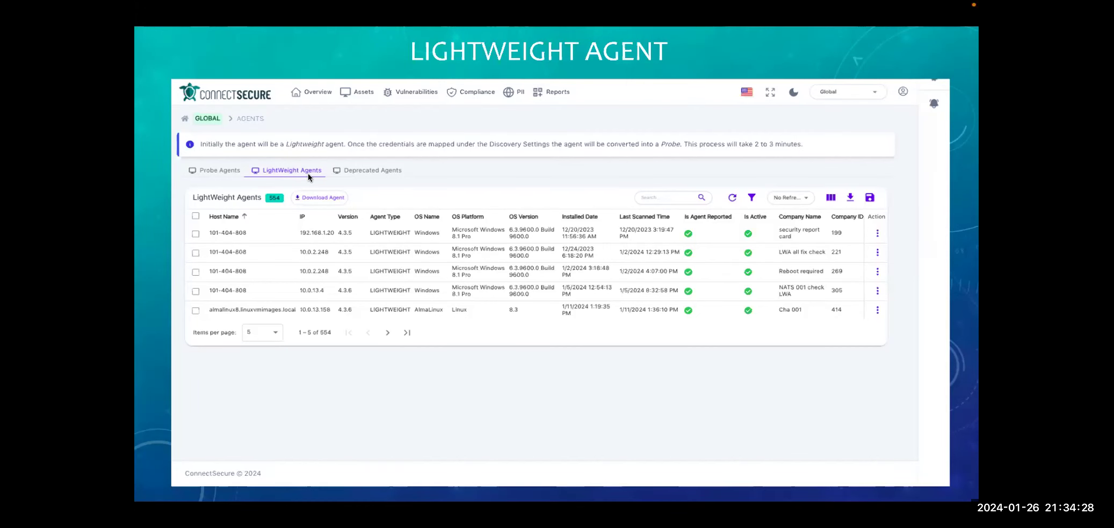
{"action": "key", "text": "Right"}
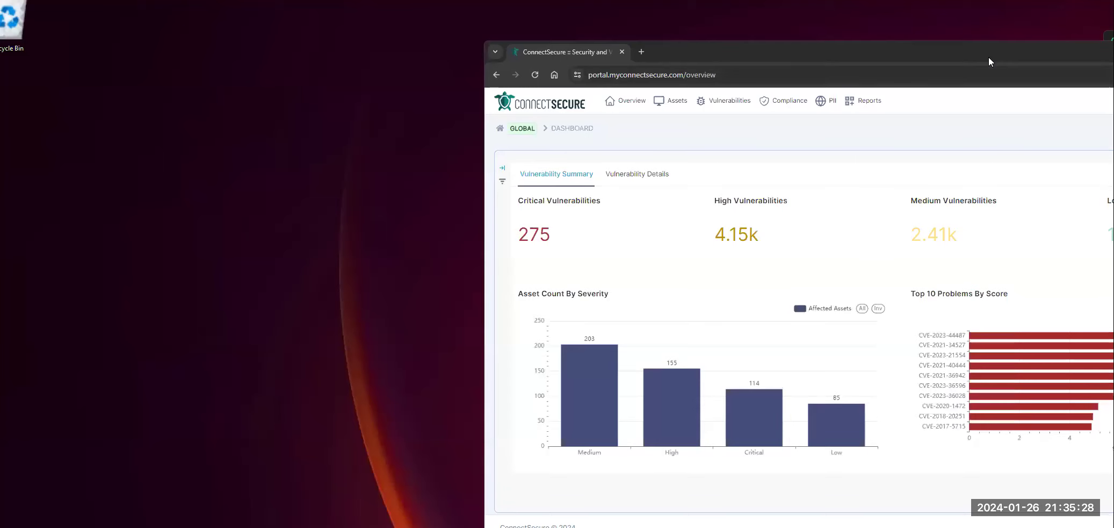
Step: Move and enlarge the browser window to fill the screen, and open the Dashboard from the Overview section
{"action": "left_click_drag", "start_coordinate": [989, 56], "coordinate": [522, 9]}
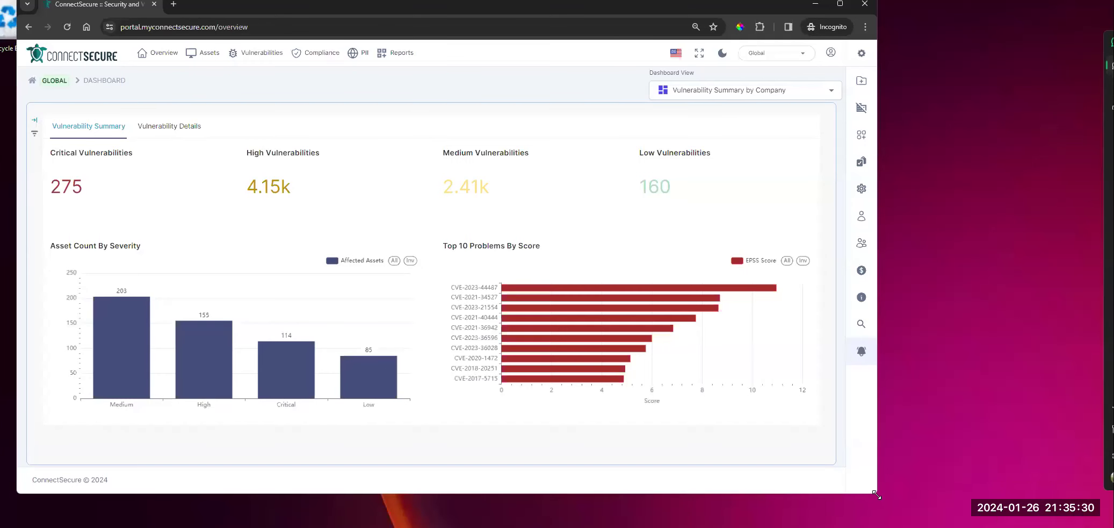
{"action": "left_click_drag", "start_coordinate": [877, 493], "coordinate": [1105, 522]}
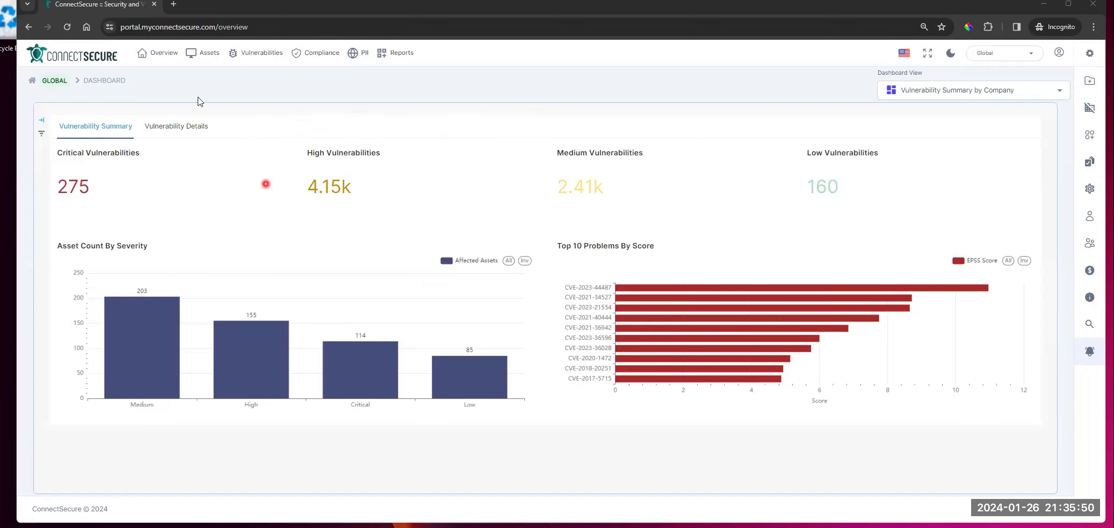
{"action": "left_click", "coordinate": [162, 59]}
{"action": "left_click", "coordinate": [173, 86]}
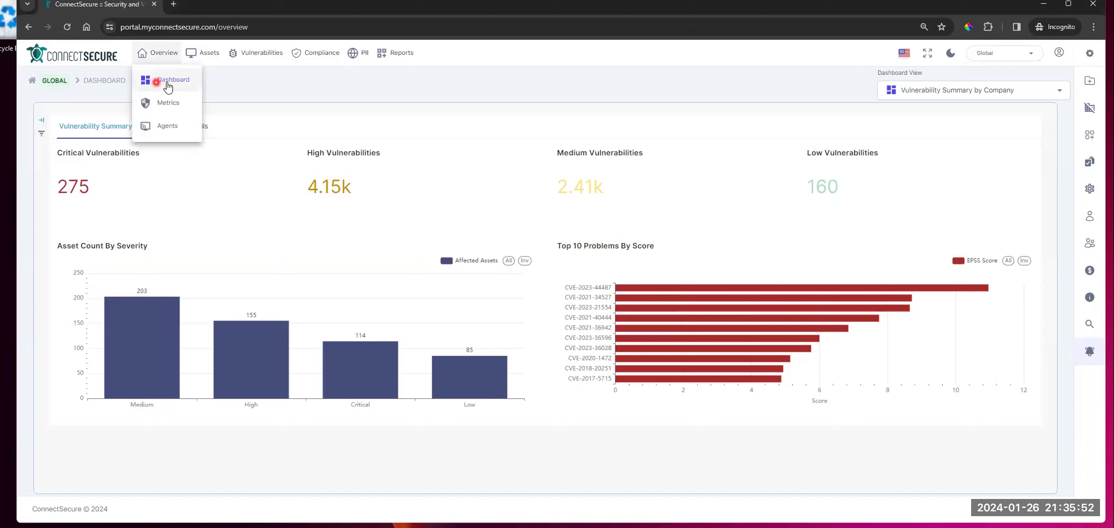
{"action": "left_click", "coordinate": [636, 94]}
{"action": "left_click", "coordinate": [482, 82]}
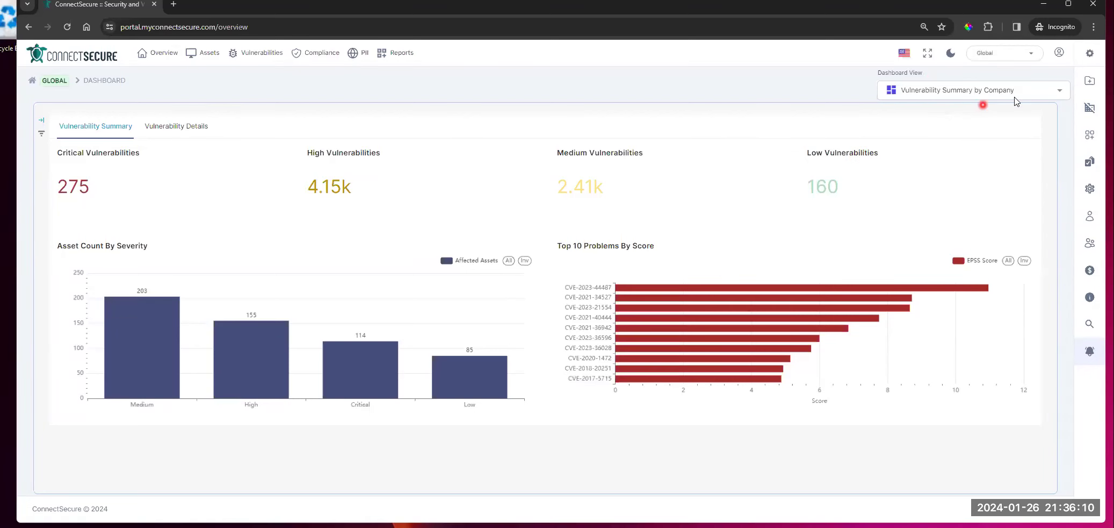
Step: Switch the dashboard view to Overview by Company and examine its summary charts and vulnerability details
{"action": "left_click", "coordinate": [1059, 96]}
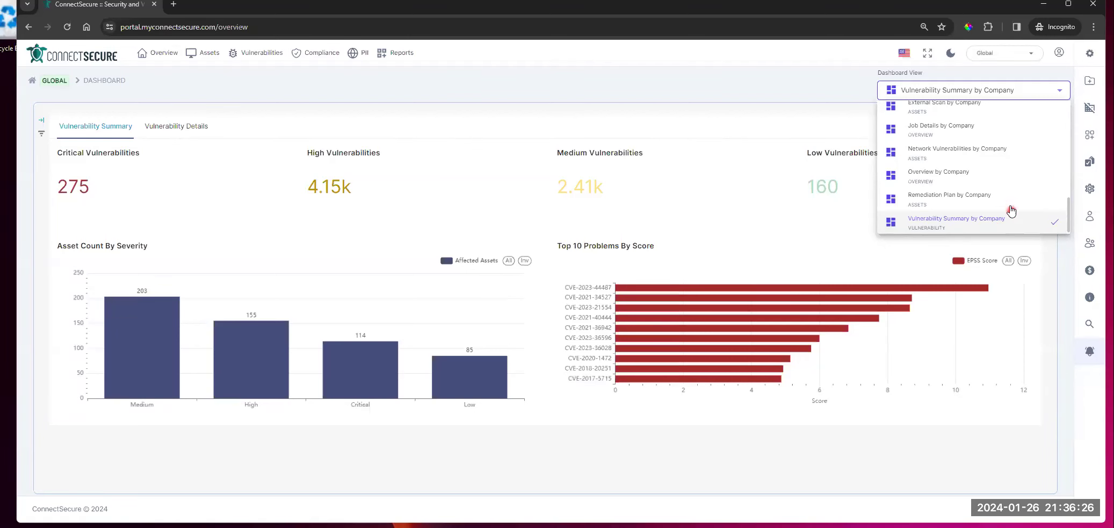
{"action": "left_click", "coordinate": [1009, 181]}
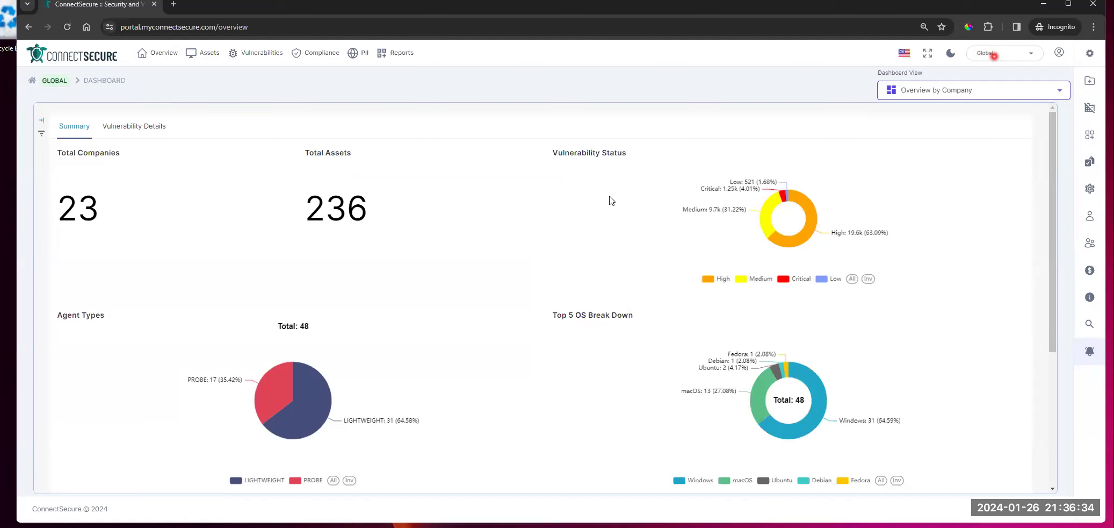
{"action": "scroll", "coordinate": [639, 224], "scroll_direction": "down", "scroll_amount": 4}
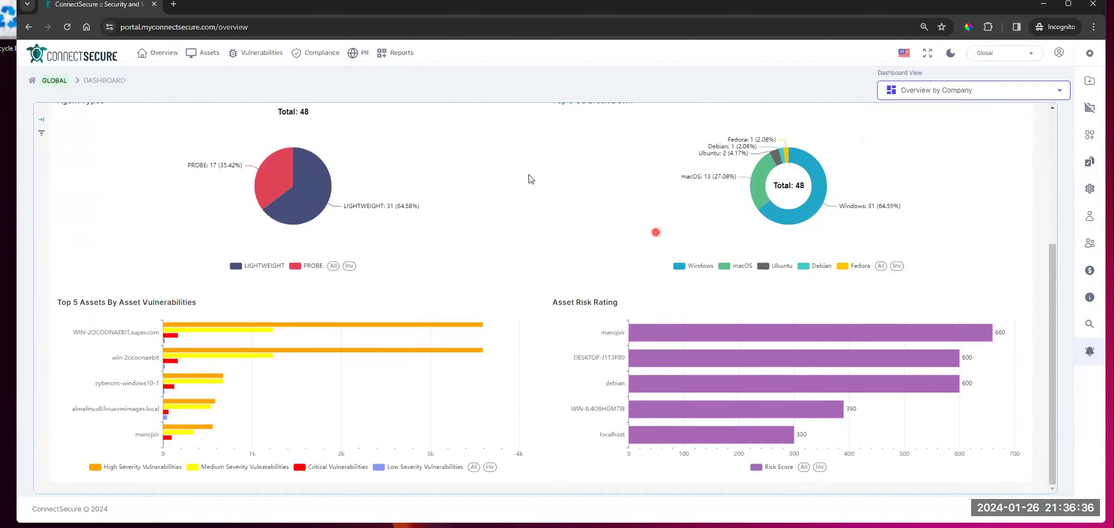
{"action": "scroll", "coordinate": [558, 355], "scroll_direction": "up", "scroll_amount": 4}
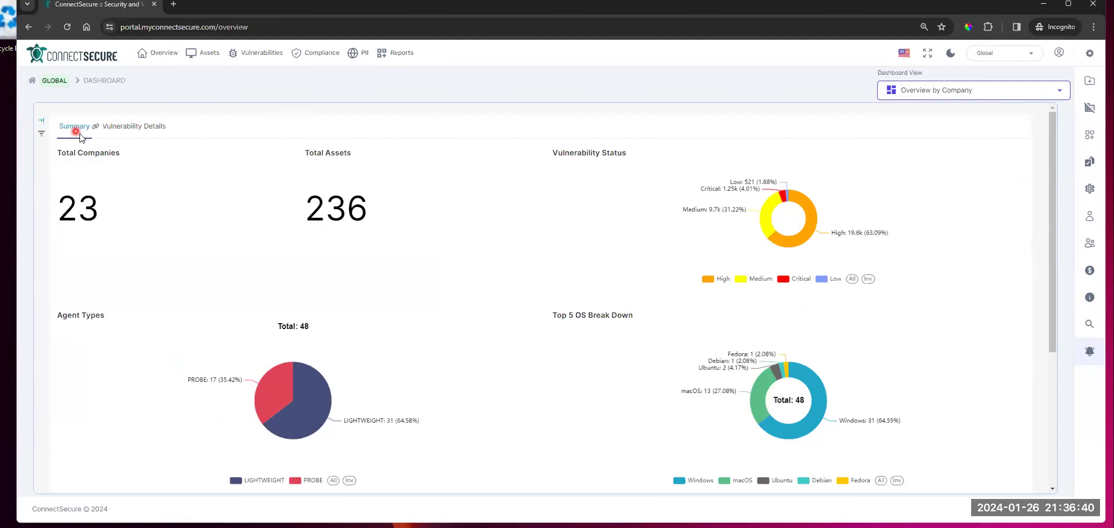
{"action": "left_click", "coordinate": [141, 128]}
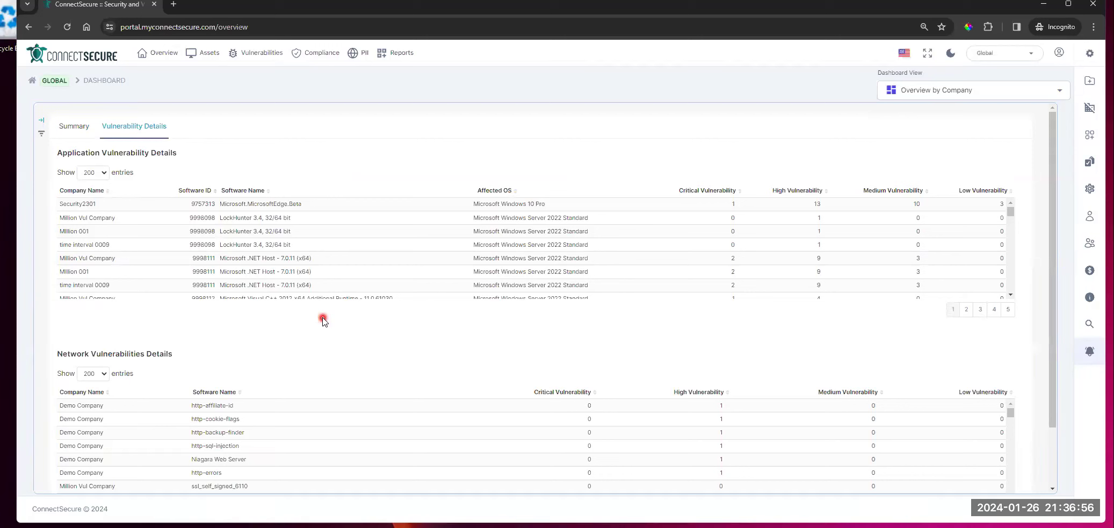
{"action": "left_click", "coordinate": [75, 127]}
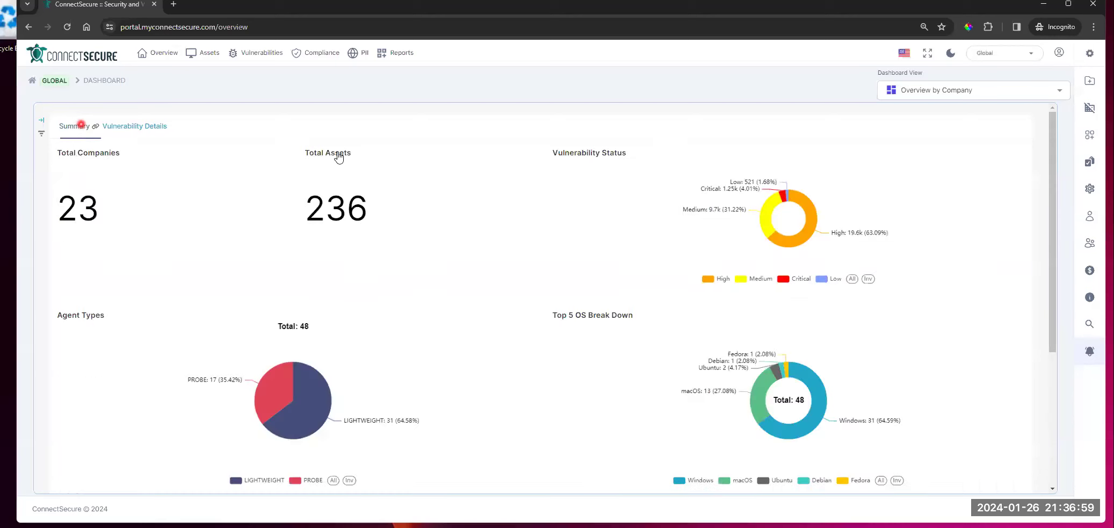
Step: Switch the global dashboard view to Assets by Company
{"action": "left_click", "coordinate": [939, 95]}
{"action": "scroll", "coordinate": [913, 153], "scroll_direction": "up", "scroll_amount": 5}
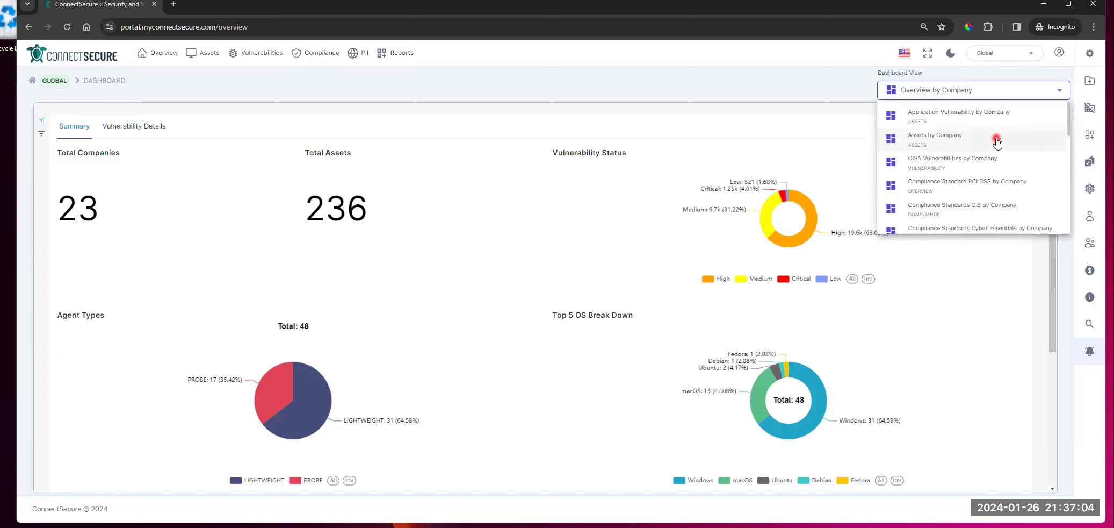
{"action": "left_click", "coordinate": [999, 141]}
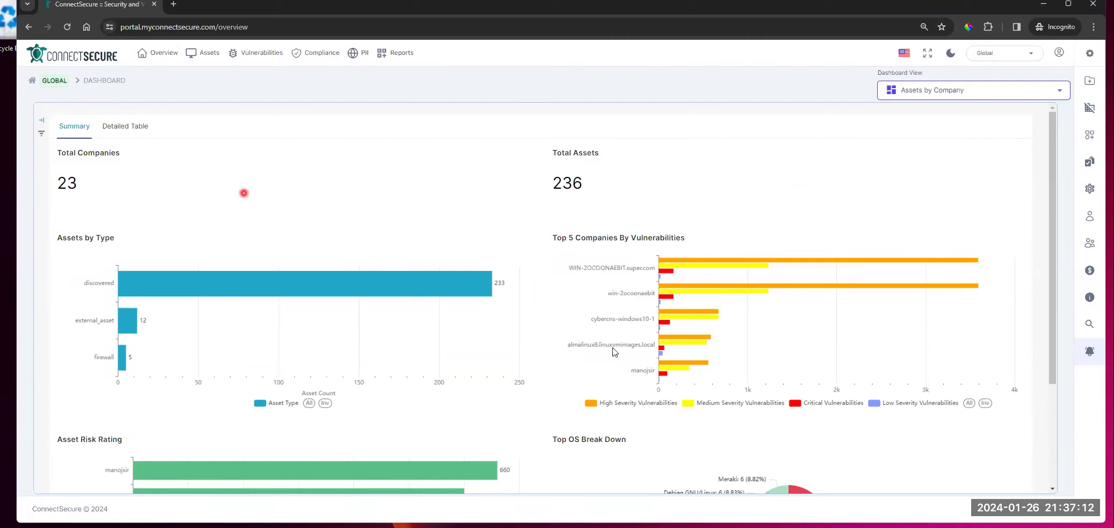
Step: Change the company scope from Global to Demo Company
{"action": "left_click", "coordinate": [1027, 56]}
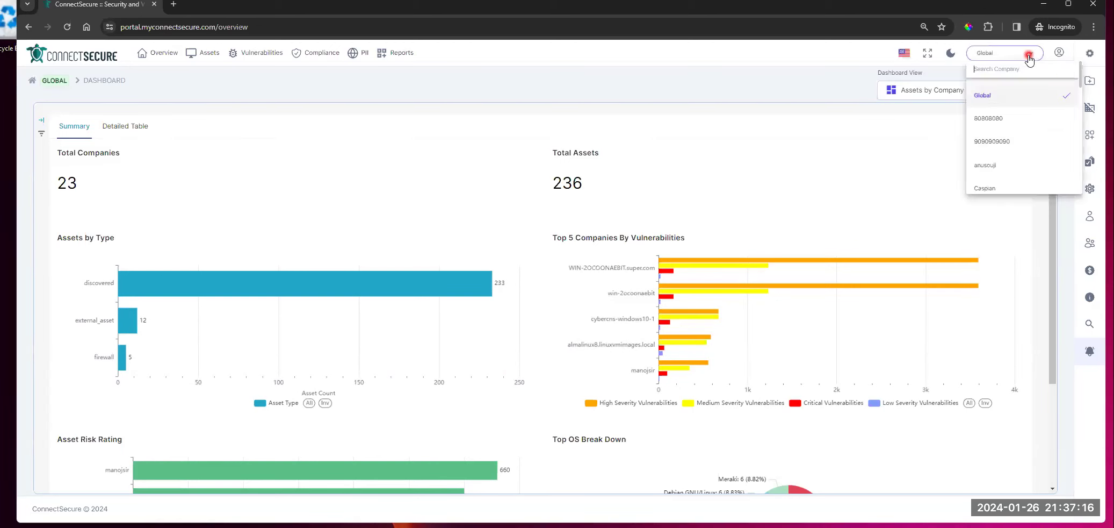
{"action": "scroll", "coordinate": [1019, 116], "scroll_direction": "down", "scroll_amount": 2}
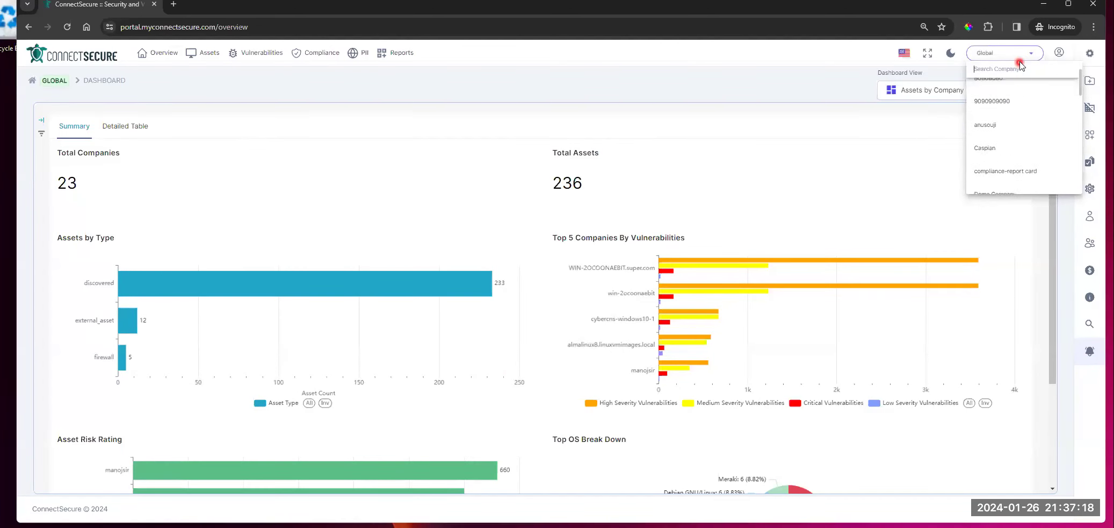
{"action": "scroll", "coordinate": [1005, 143], "scroll_direction": "down", "scroll_amount": 1}
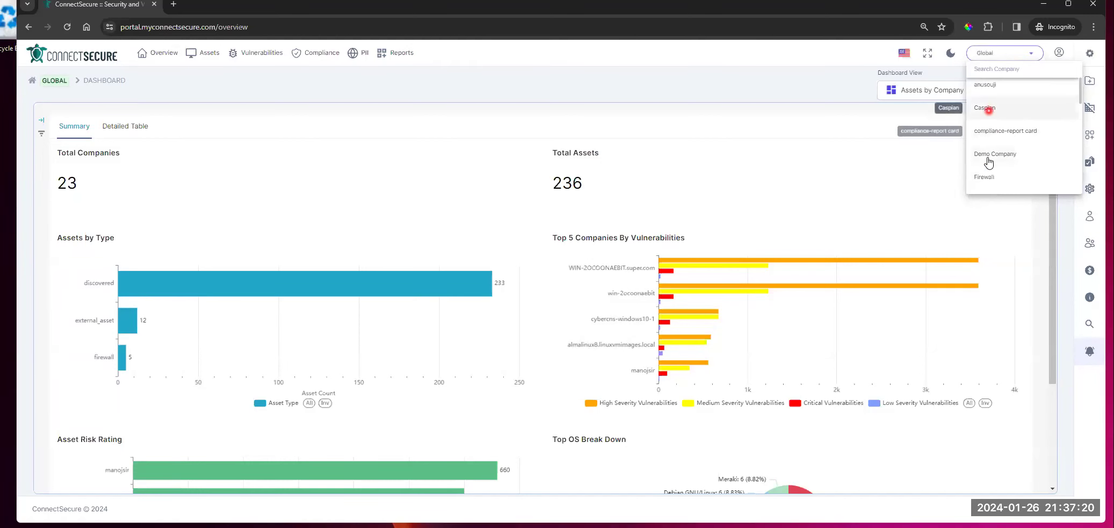
{"action": "left_click", "coordinate": [992, 156]}
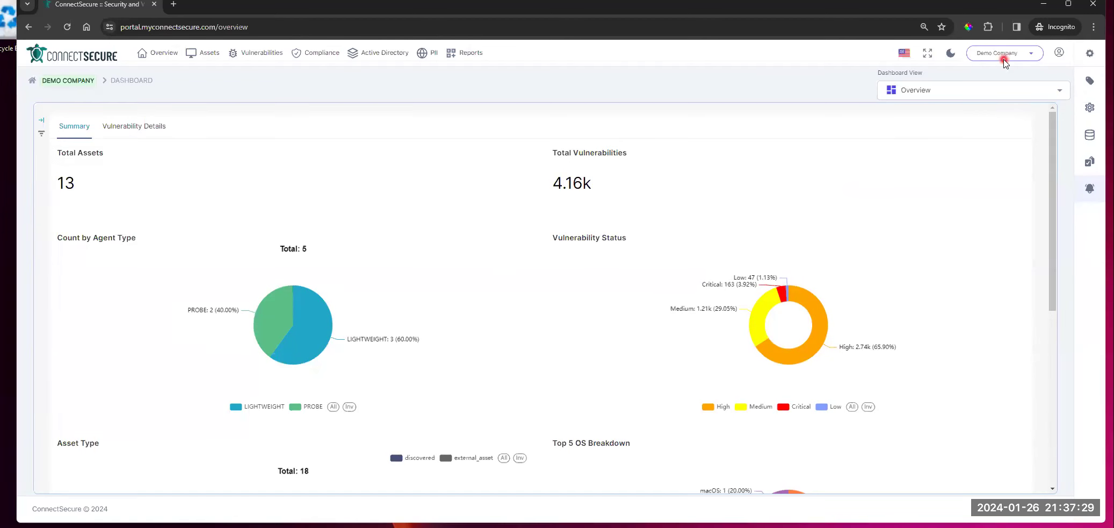
Step: Show the Vulnerability Summary dashboard view for Demo Company
{"action": "left_click", "coordinate": [964, 93]}
{"action": "scroll", "coordinate": [967, 161], "scroll_direction": "down", "scroll_amount": 2}
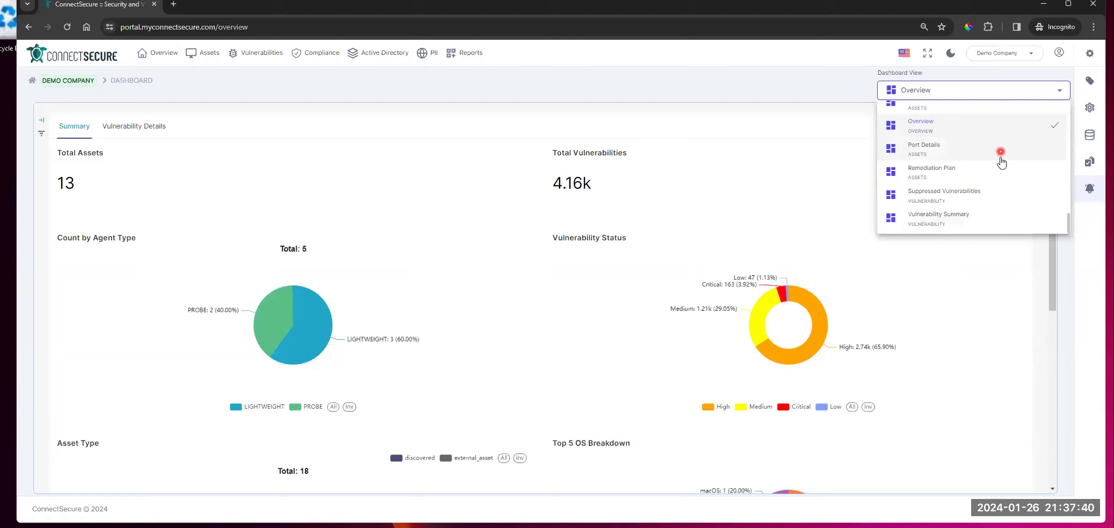
{"action": "left_click", "coordinate": [989, 217]}
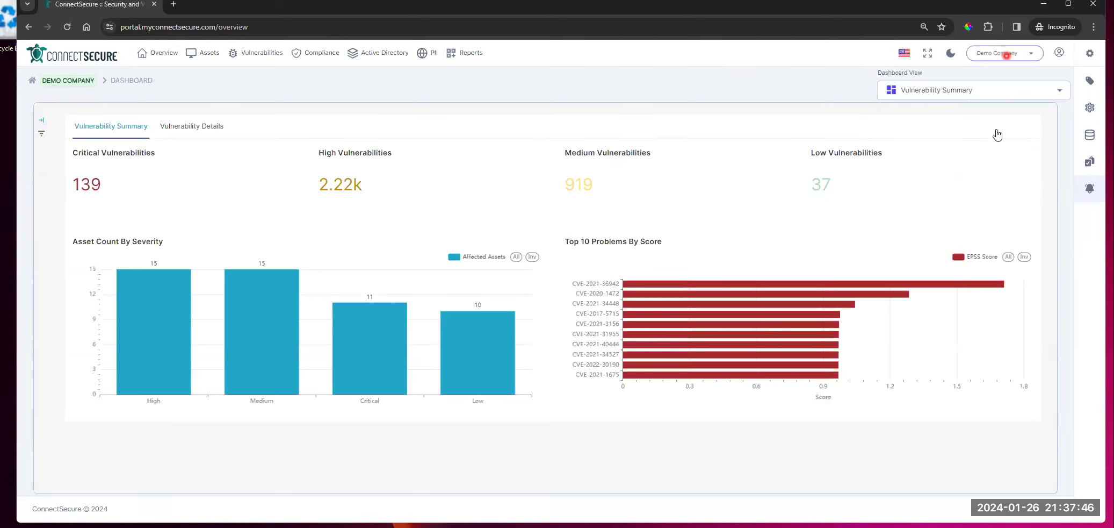
Step: Return to the Global scope and filter its vulnerability dashboard to the companies Demo Company, Firewall, Jan-21 and Live-Demo
{"action": "left_click", "coordinate": [1004, 53]}
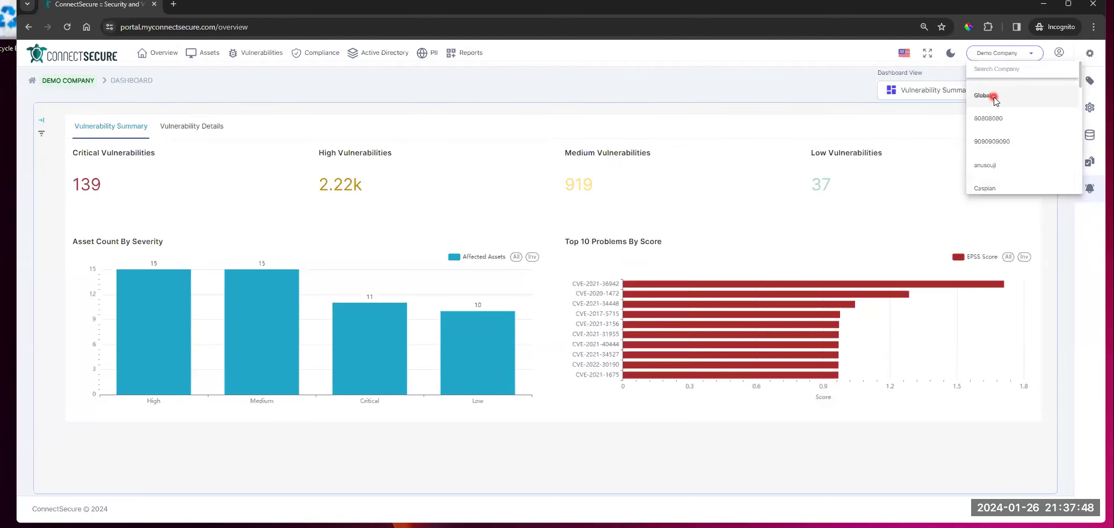
{"action": "left_click", "coordinate": [993, 97]}
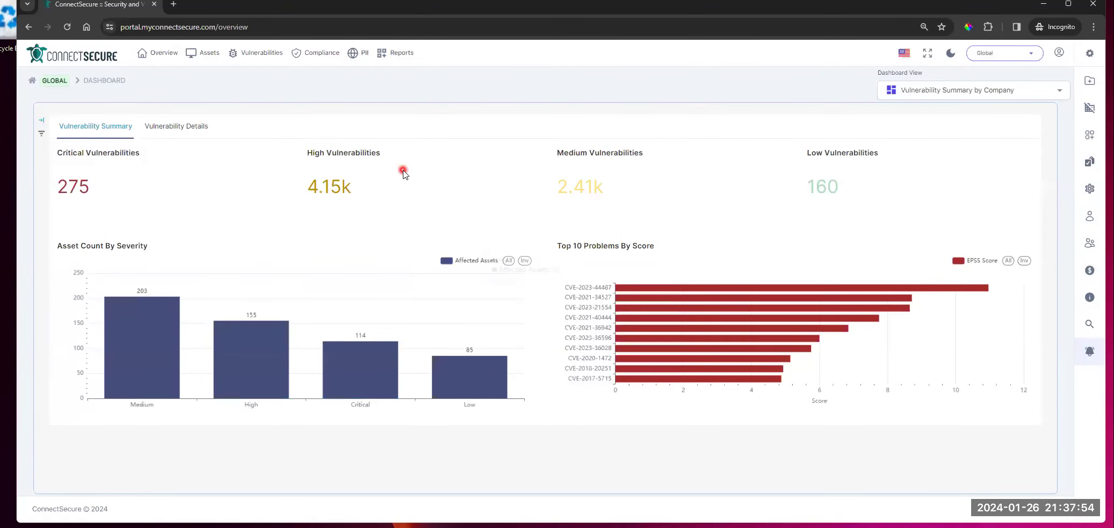
{"action": "left_click", "coordinate": [43, 121]}
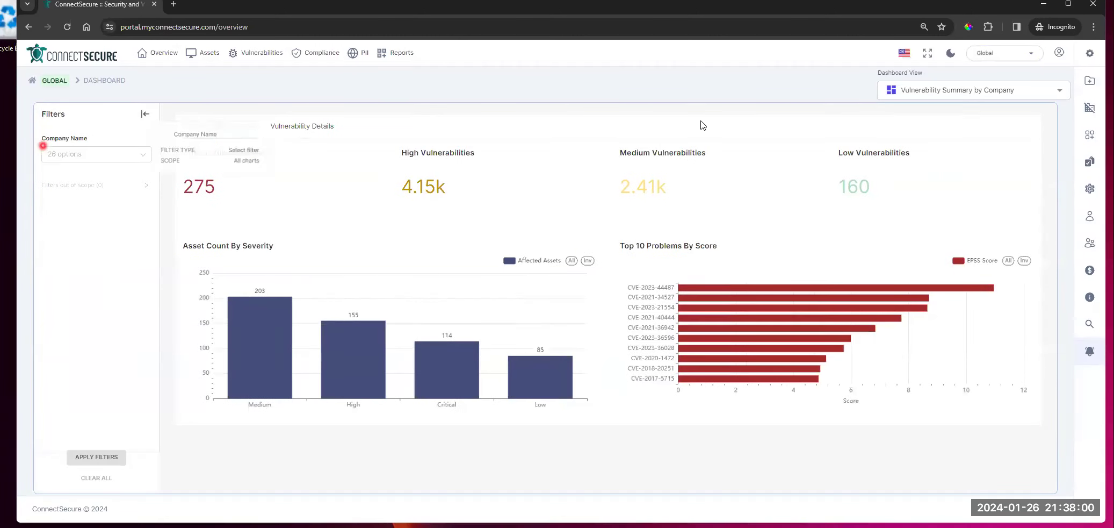
{"action": "left_click", "coordinate": [111, 158]}
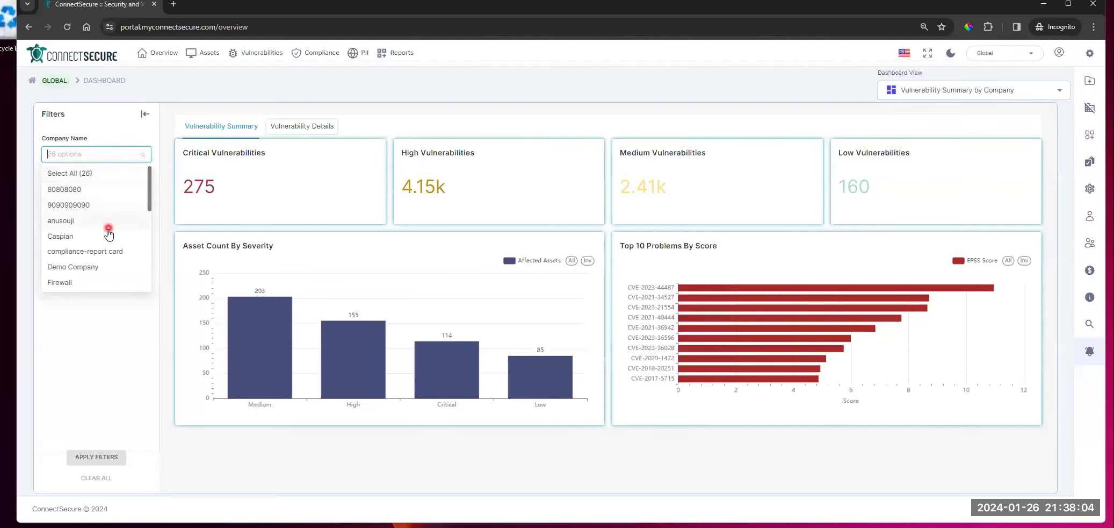
{"action": "scroll", "coordinate": [114, 244], "scroll_direction": "down", "scroll_amount": 1}
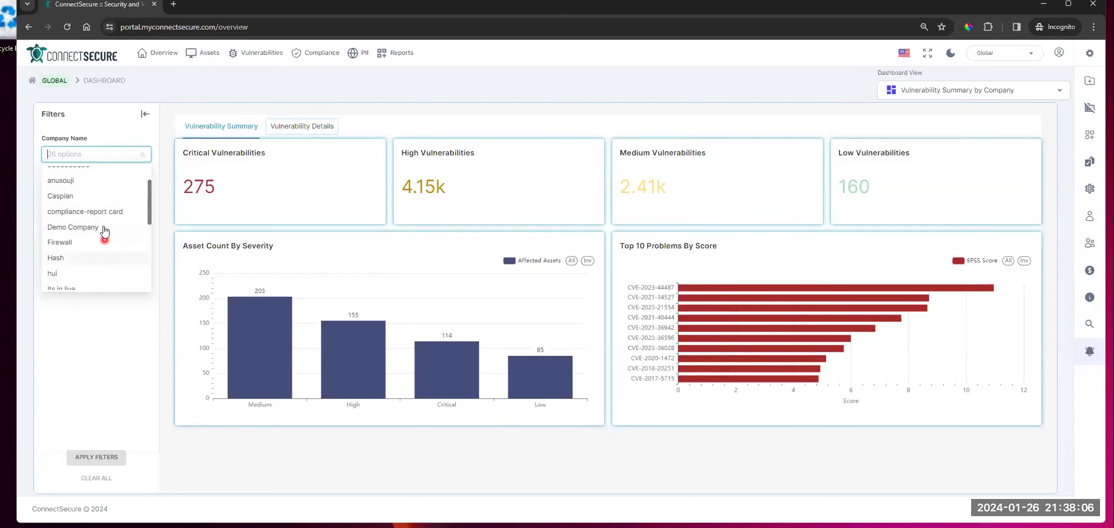
{"action": "left_click", "coordinate": [97, 231]}
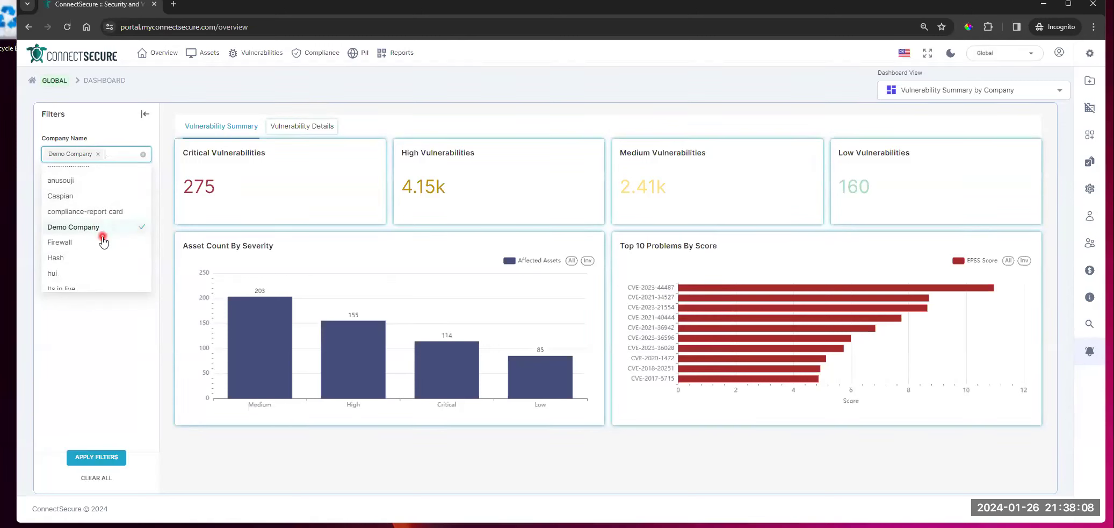
{"action": "left_click", "coordinate": [104, 245]}
{"action": "scroll", "coordinate": [97, 269], "scroll_direction": "down", "scroll_amount": 1}
{"action": "left_click", "coordinate": [101, 273]}
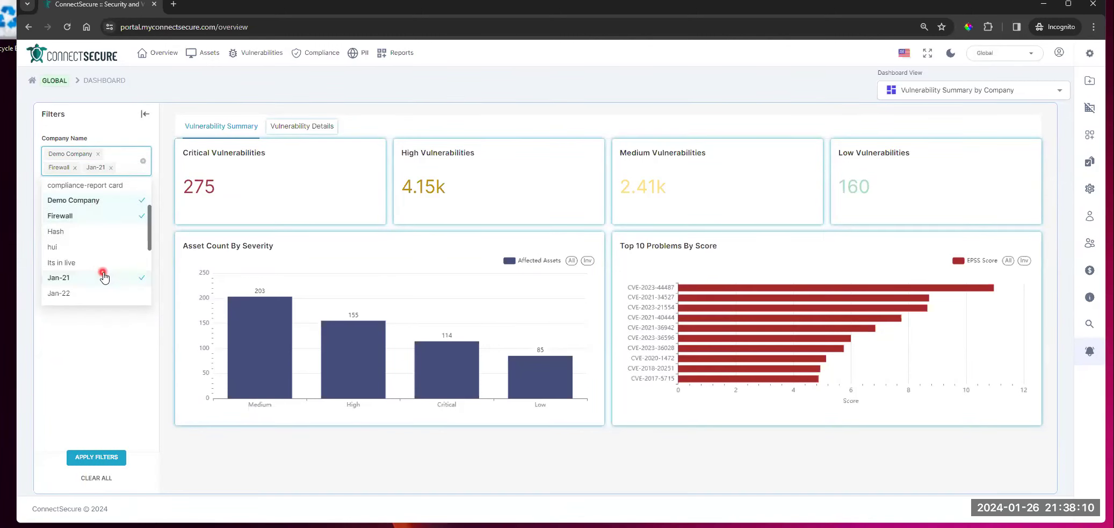
{"action": "scroll", "coordinate": [104, 274], "scroll_direction": "down", "scroll_amount": 1}
{"action": "left_click", "coordinate": [104, 273]}
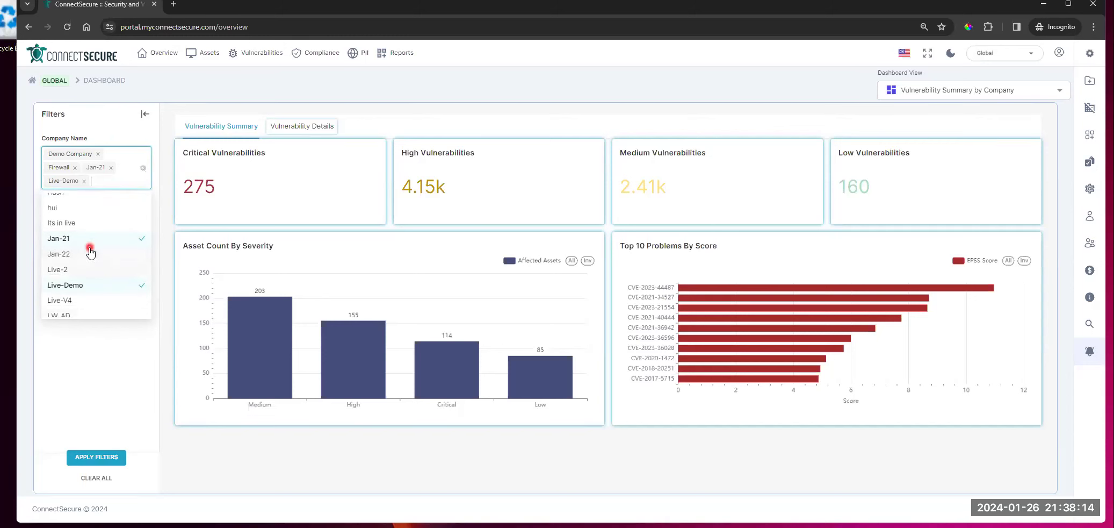
{"action": "left_click", "coordinate": [100, 456]}
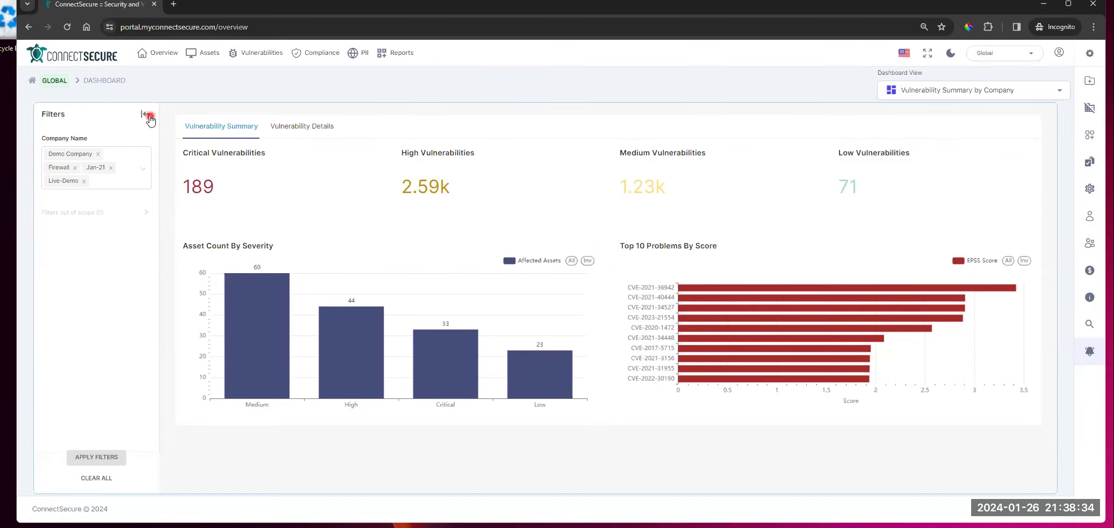
Step: Clear the company name filter and apply the change so the dashboard covers all companies
{"action": "left_click", "coordinate": [101, 478]}
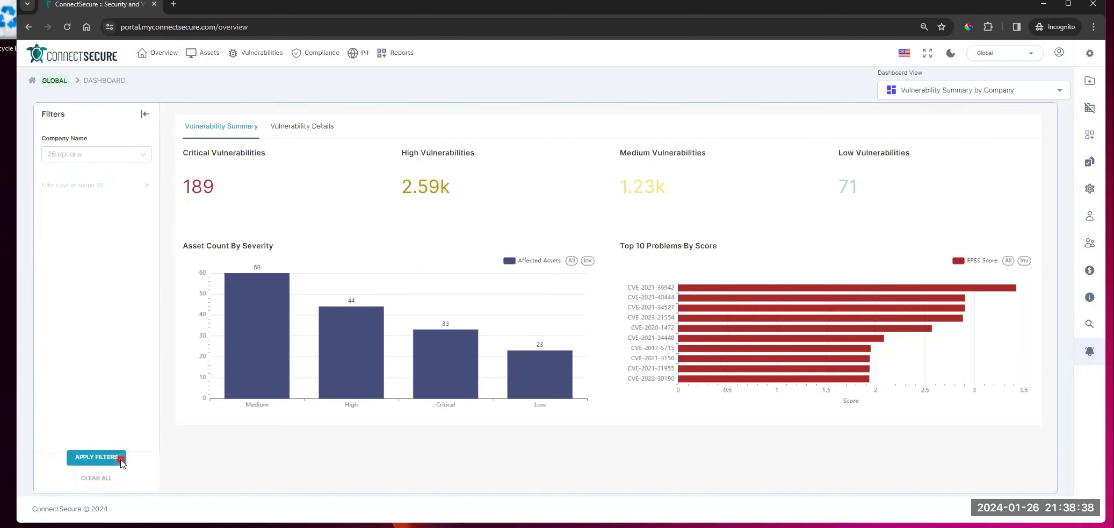
{"action": "left_click", "coordinate": [106, 456]}
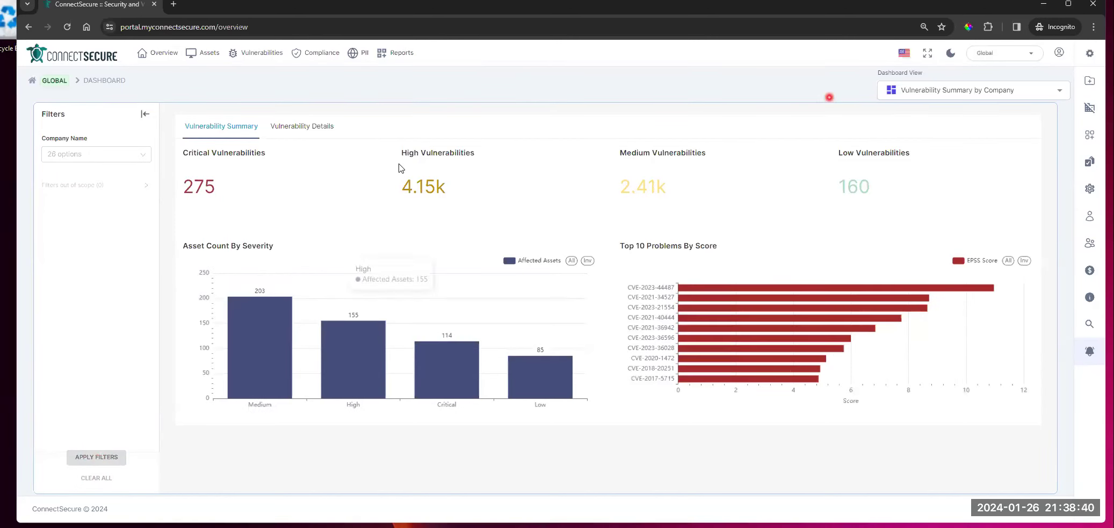
{"action": "left_click", "coordinate": [126, 154]}
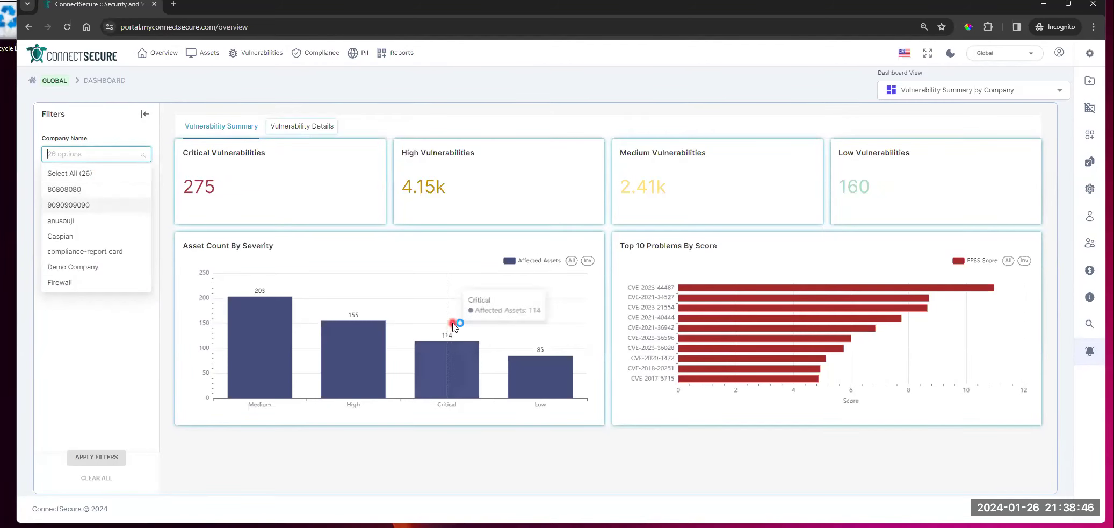
{"action": "left_click", "coordinate": [315, 188]}
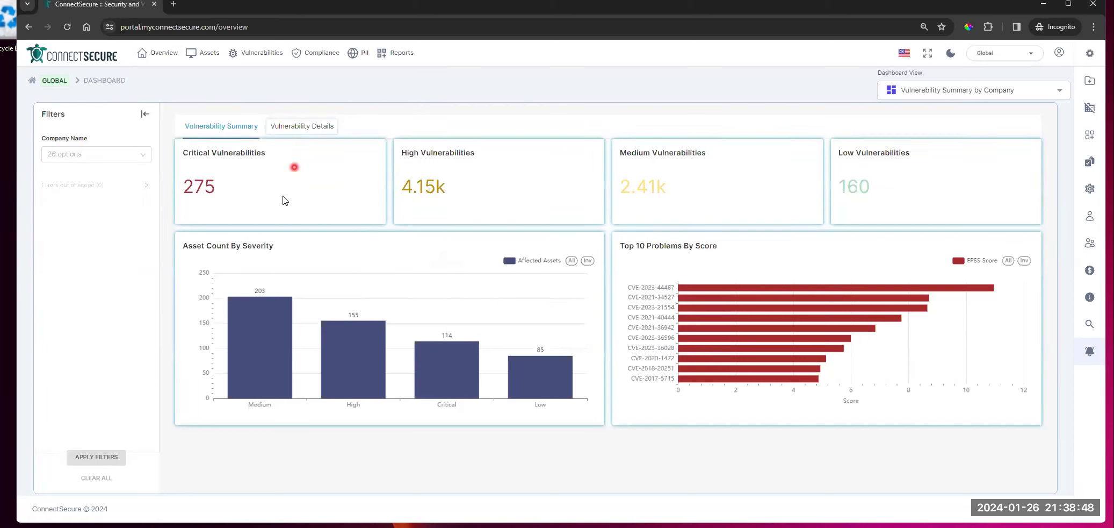
Step: Check the company name filter's options and collapse the dashboard's filter pane
{"action": "left_click", "coordinate": [112, 153]}
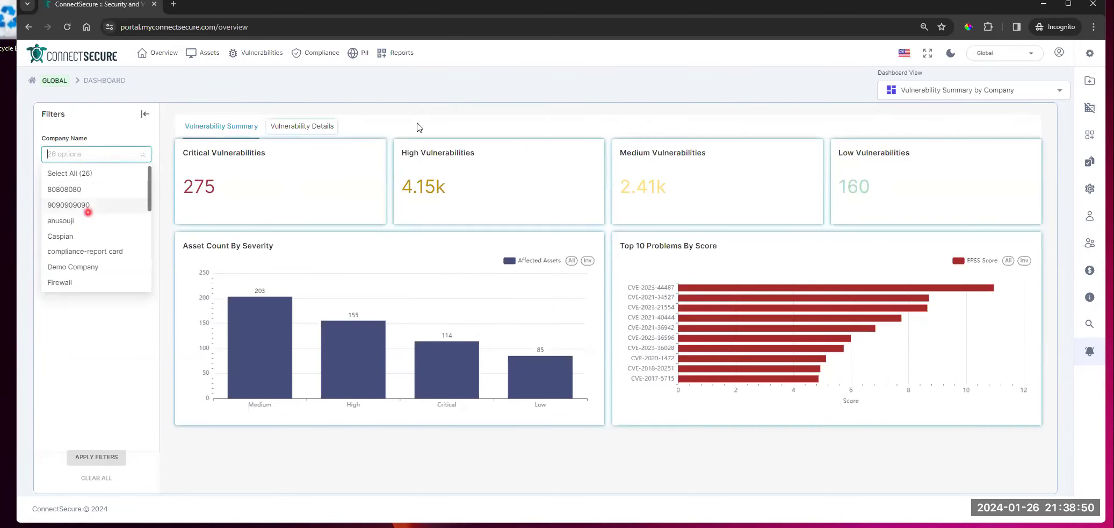
{"action": "left_click", "coordinate": [493, 96]}
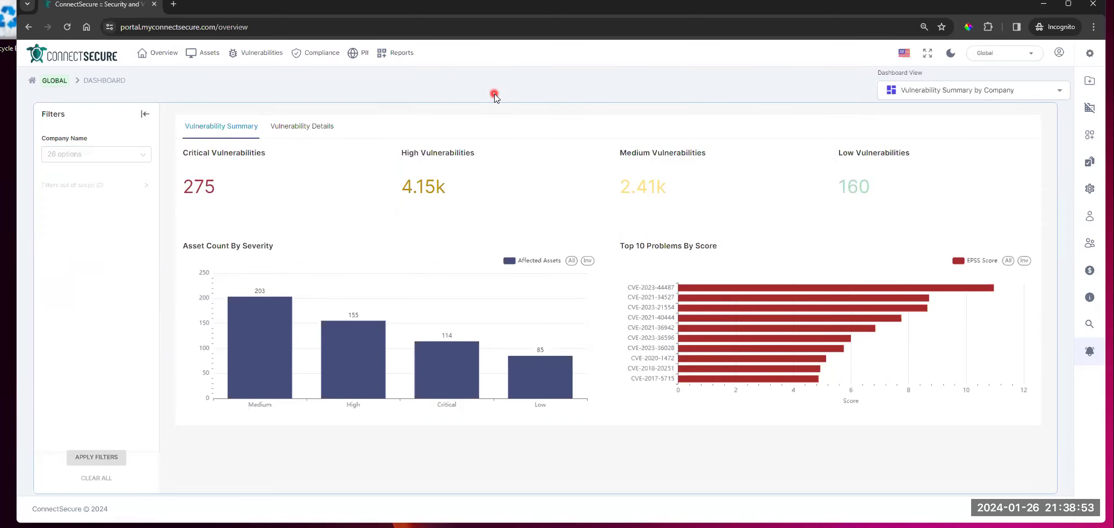
{"action": "left_click", "coordinate": [151, 114]}
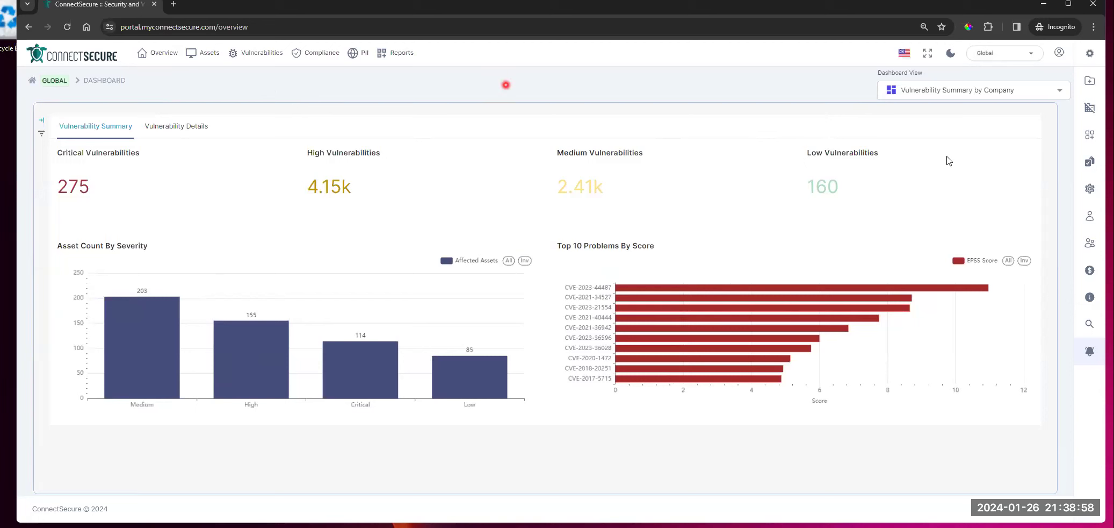
Step: View the Vulnerability Details tables of the global dashboard and return to the Vulnerability Summary
{"action": "left_click", "coordinate": [997, 90]}
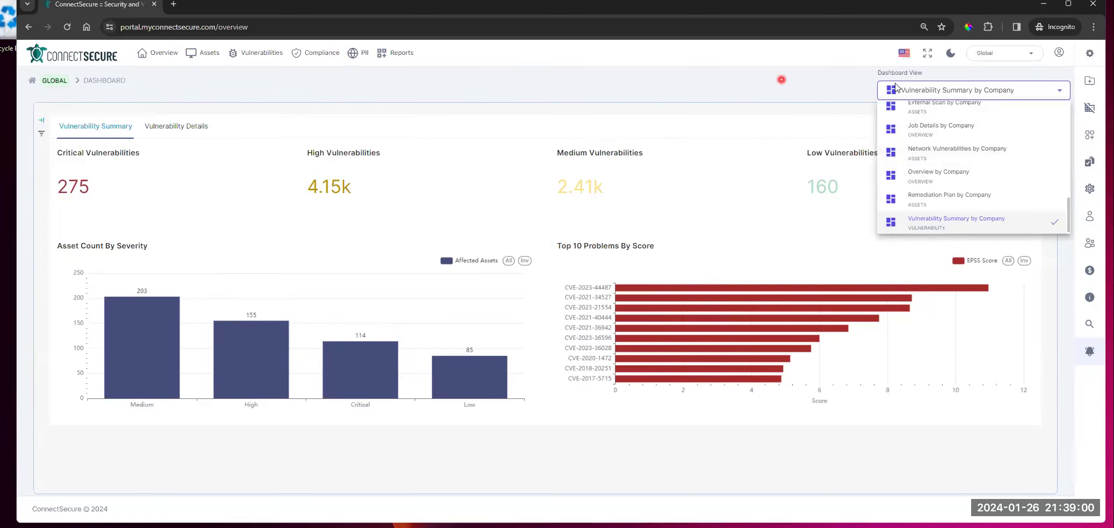
{"action": "left_click", "coordinate": [1047, 61]}
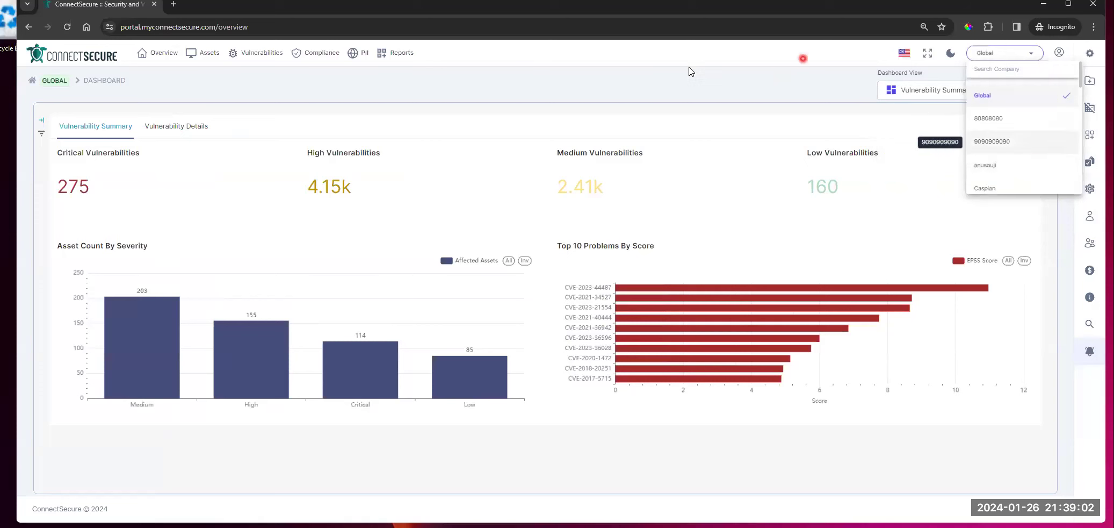
{"action": "left_click", "coordinate": [161, 125]}
{"action": "left_click", "coordinate": [488, 137]}
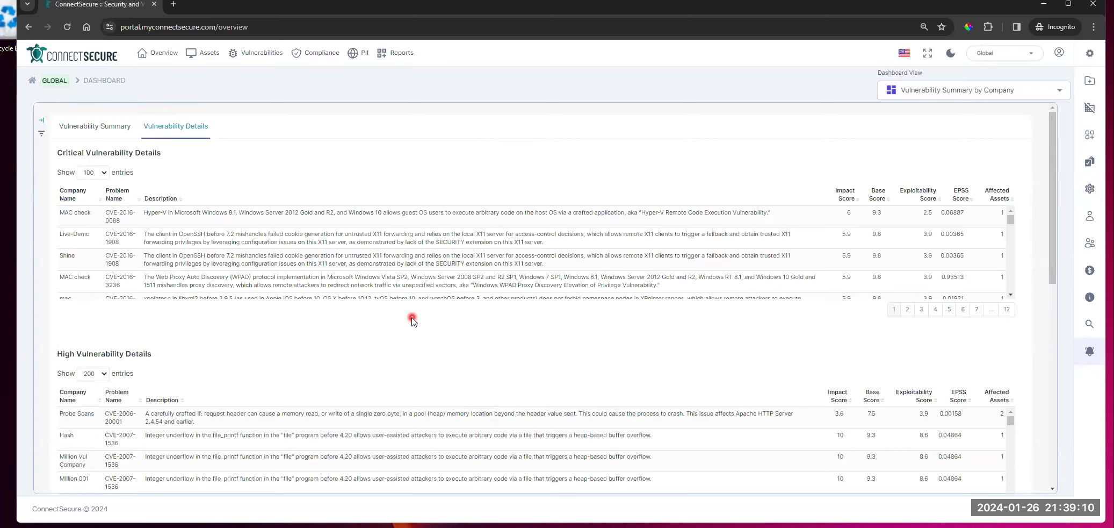
{"action": "left_click", "coordinate": [96, 127]}
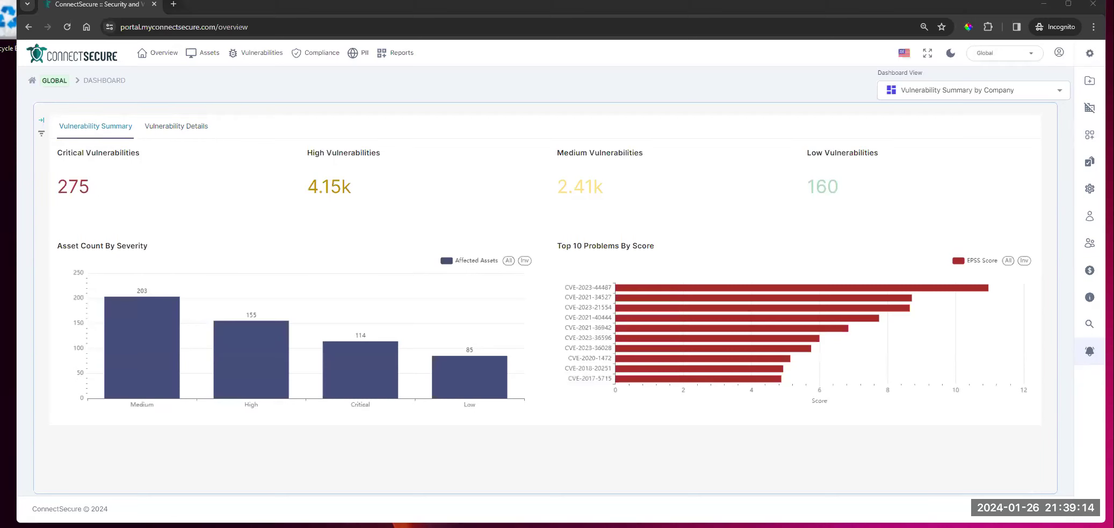
Step: Open the Metrics page to examine the global severity, risk score and company overview
{"action": "left_click", "coordinate": [171, 60]}
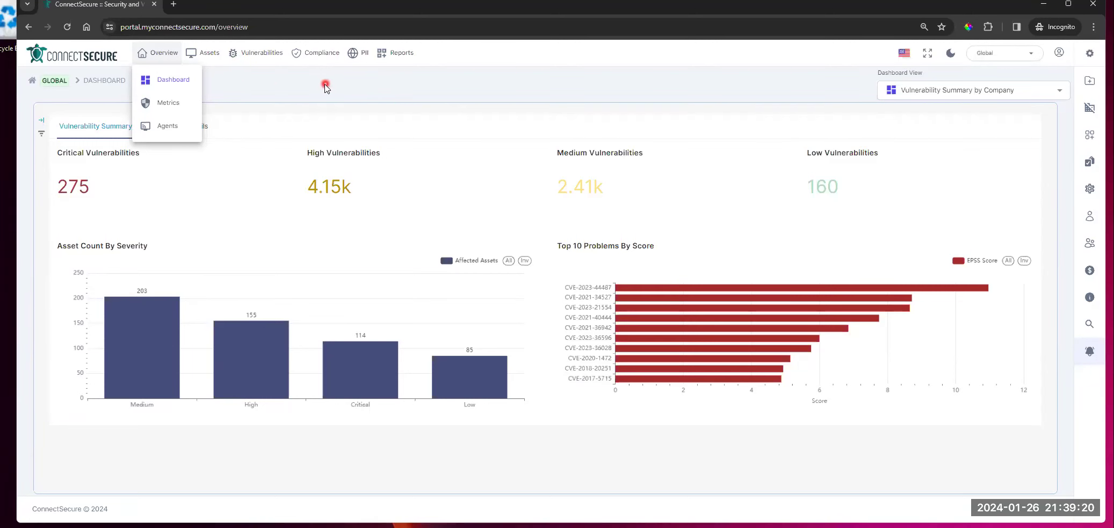
{"action": "left_click", "coordinate": [156, 102]}
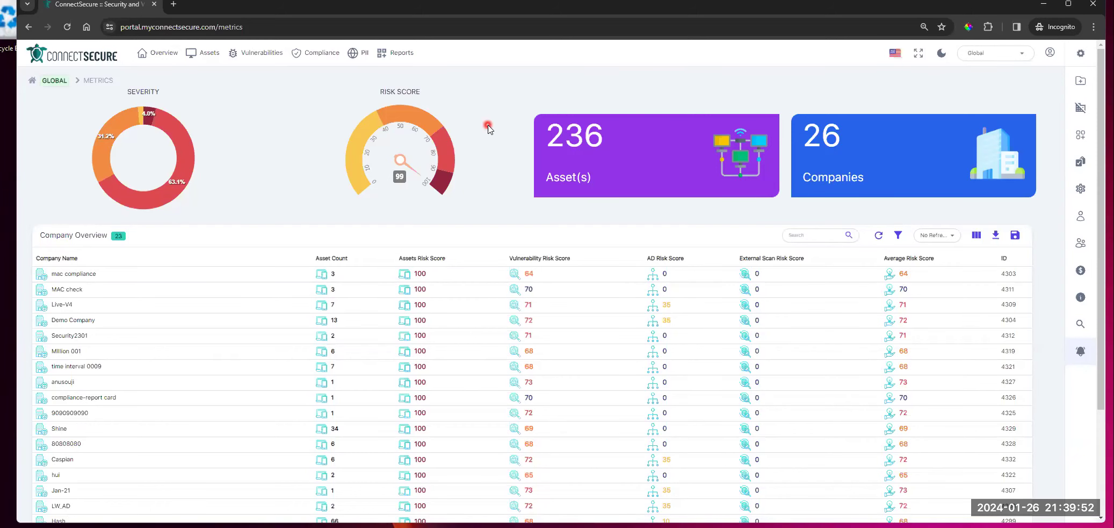
Step: Open the Agents page and show 10 probe agents per page
{"action": "left_click", "coordinate": [161, 54]}
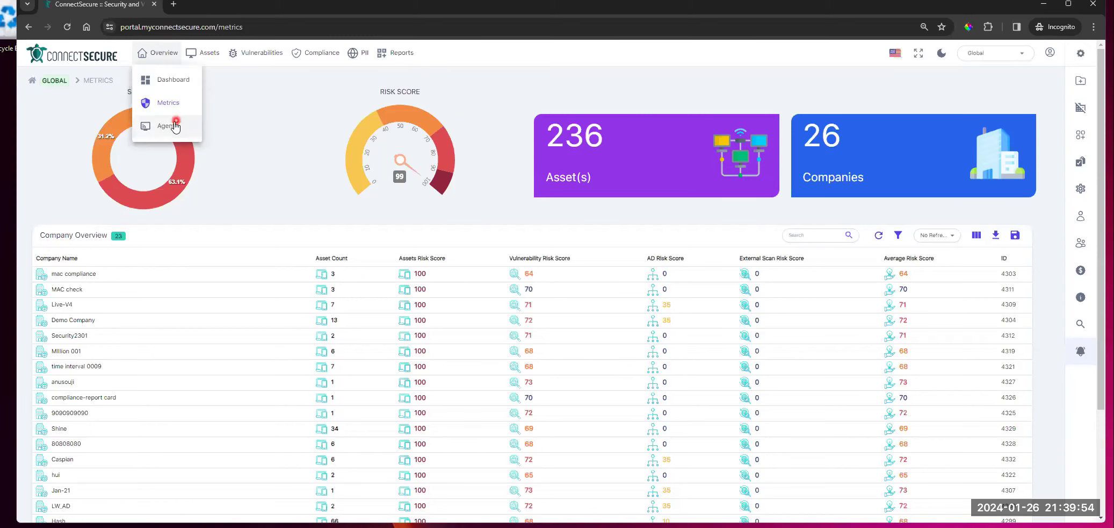
{"action": "left_click", "coordinate": [163, 126]}
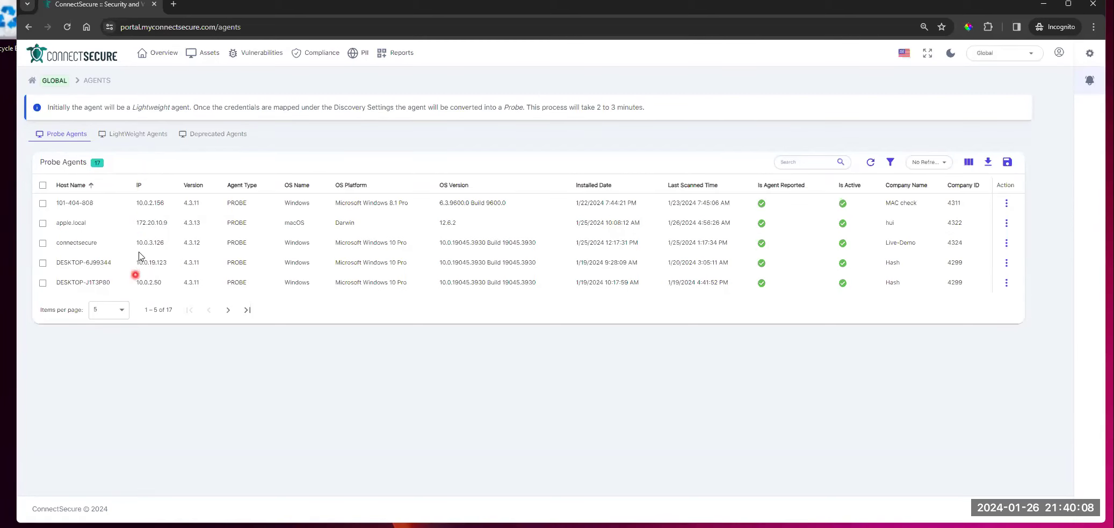
{"action": "left_click", "coordinate": [123, 310]}
{"action": "left_click", "coordinate": [108, 367]}
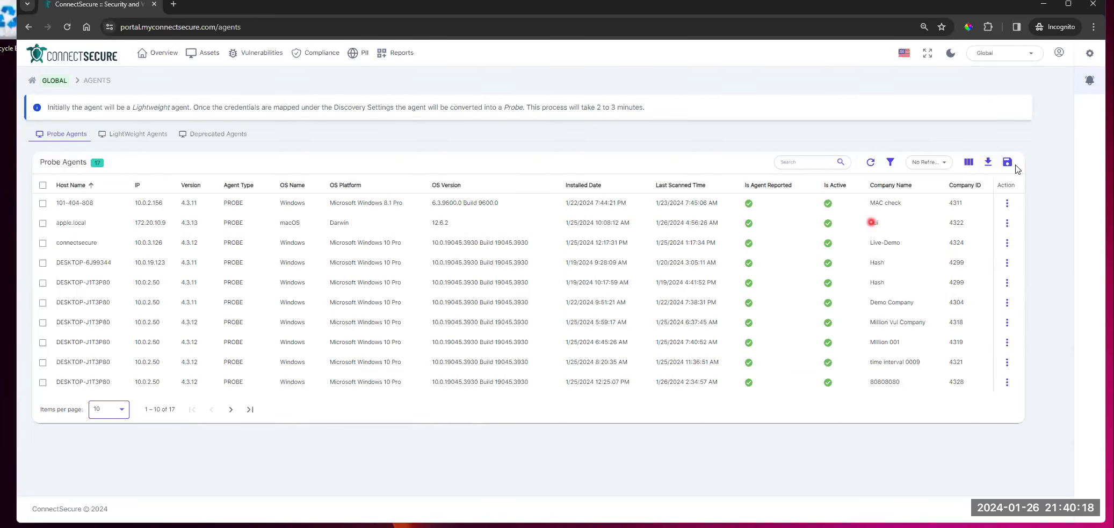
Step: Hide the OS Name and OS Version columns of the Probe Agents table and save the table settings
{"action": "left_click", "coordinate": [971, 163]}
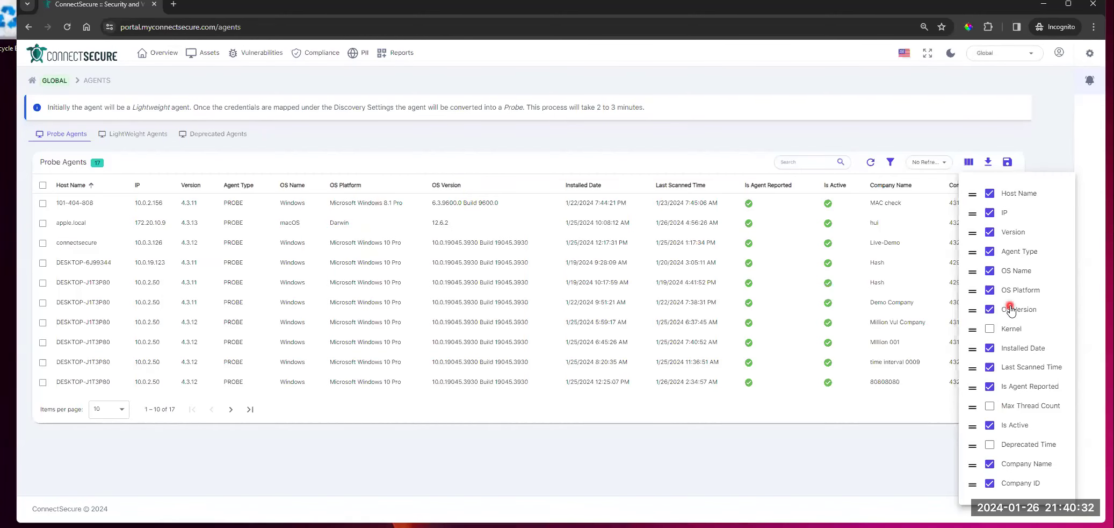
{"action": "left_click", "coordinate": [1000, 282]}
{"action": "left_click", "coordinate": [990, 309]}
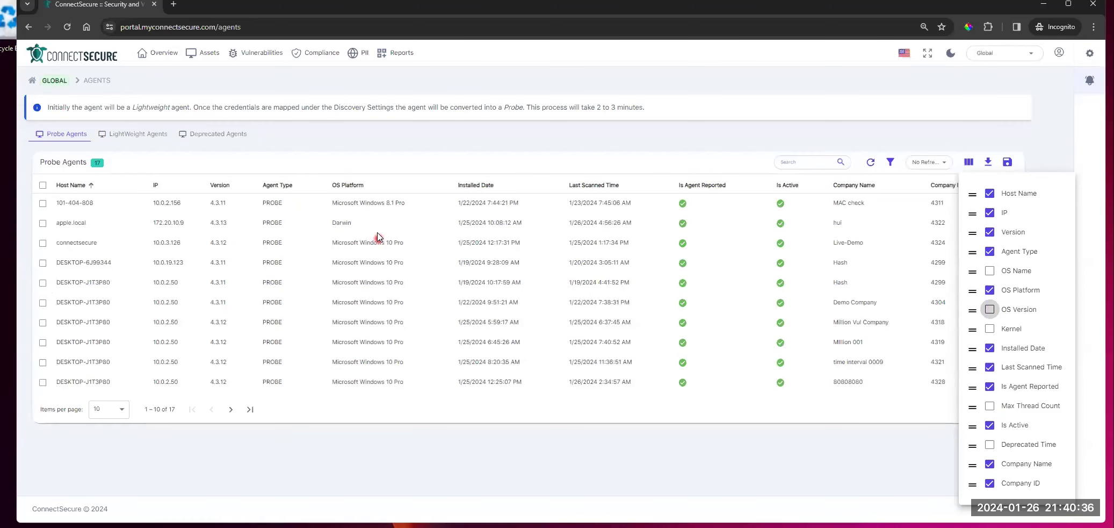
{"action": "left_click", "coordinate": [381, 215]}
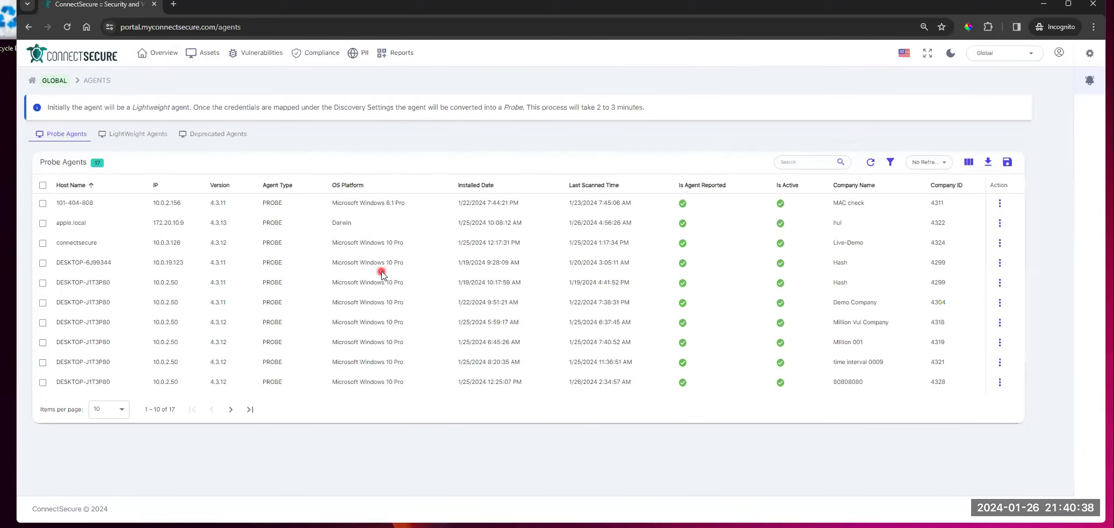
{"action": "left_click", "coordinate": [1007, 161]}
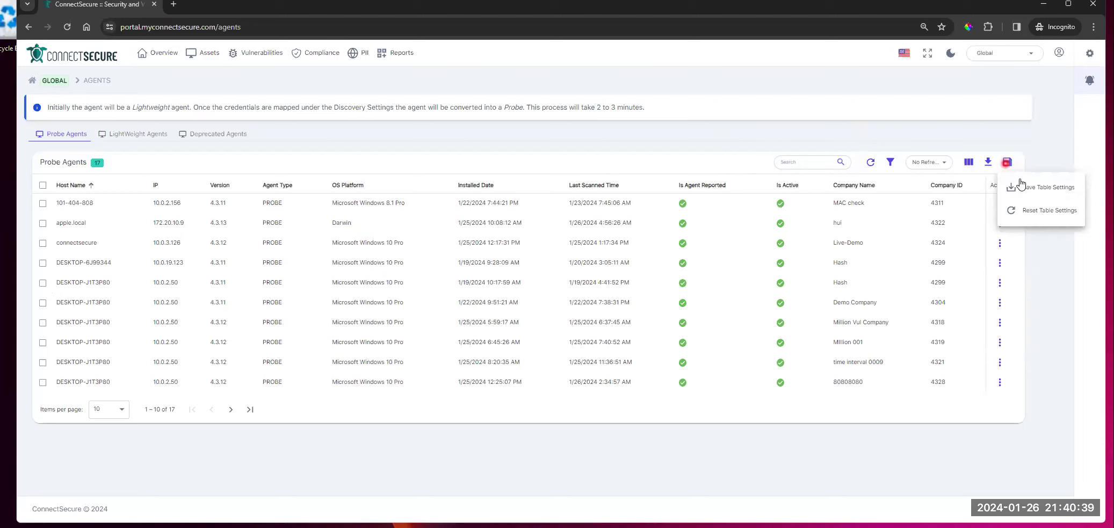
{"action": "left_click", "coordinate": [1033, 201]}
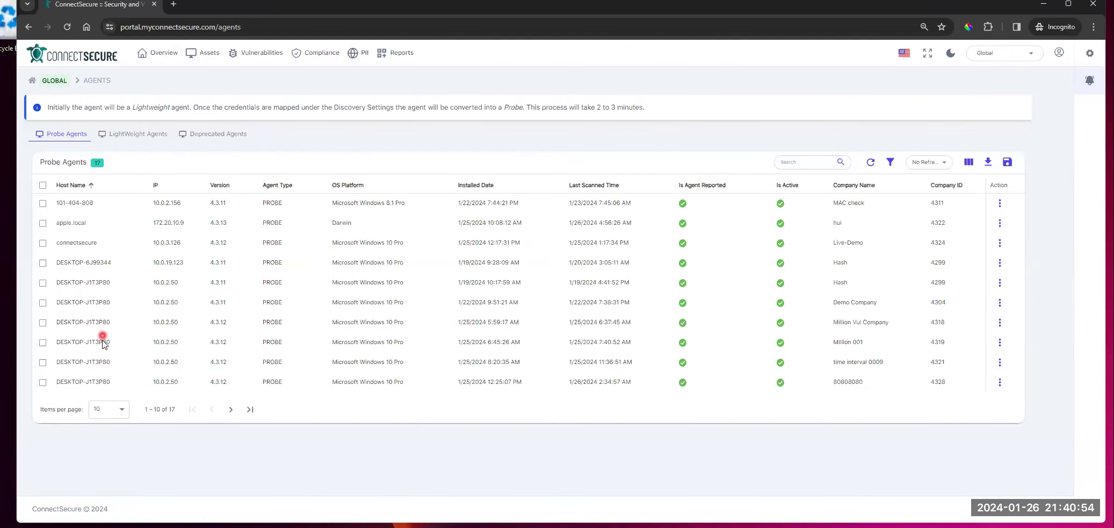
Step: Show the lightweight agents and change the company scope from Global to Demo Company
{"action": "left_click", "coordinate": [131, 133]}
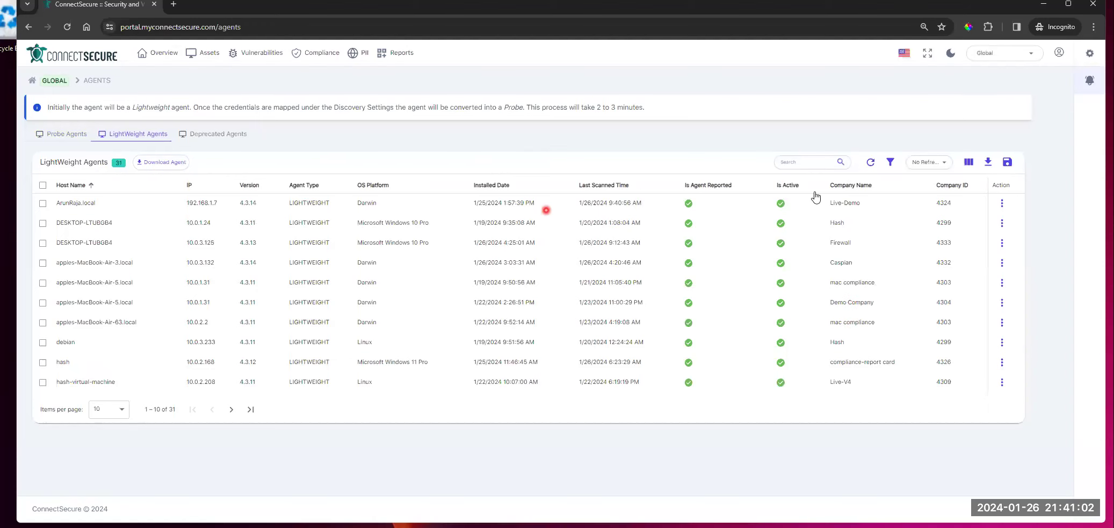
{"action": "left_click", "coordinate": [394, 260]}
{"action": "left_click", "coordinate": [1038, 56]}
{"action": "scroll", "coordinate": [1010, 145], "scroll_direction": "down", "scroll_amount": 2}
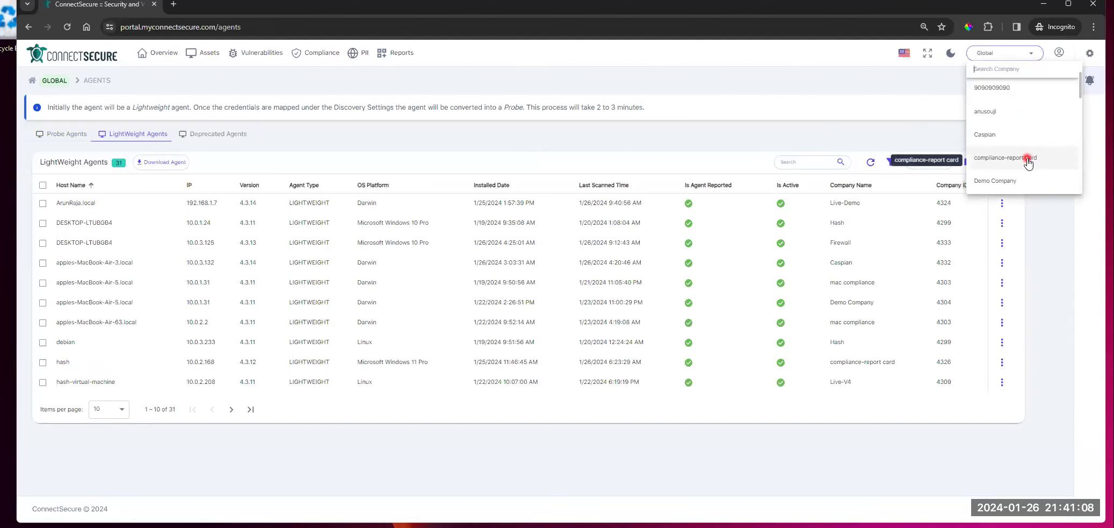
{"action": "left_click", "coordinate": [999, 140]}
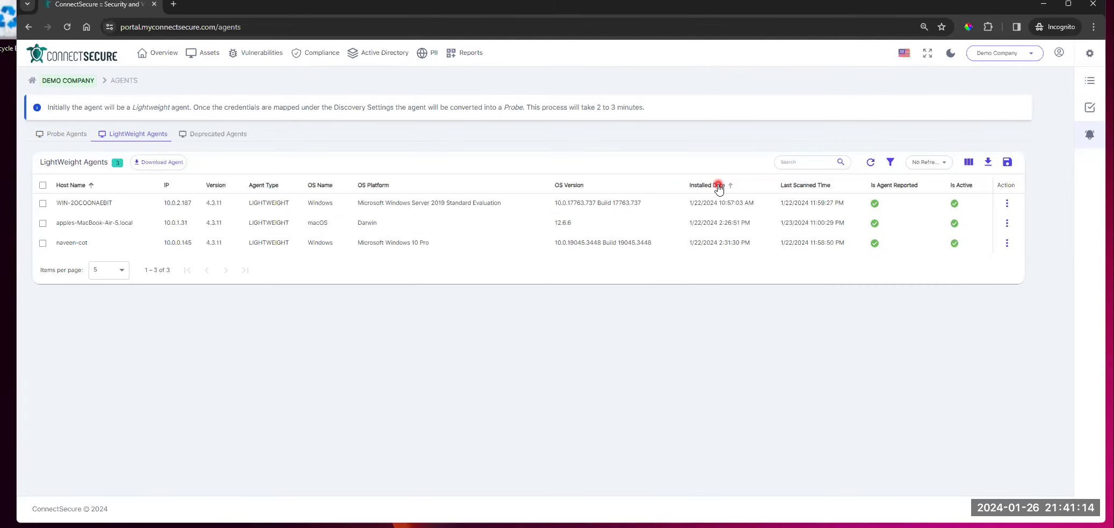
Step: View the probe agents of Demo Company and return to the Global scope
{"action": "left_click", "coordinate": [64, 134]}
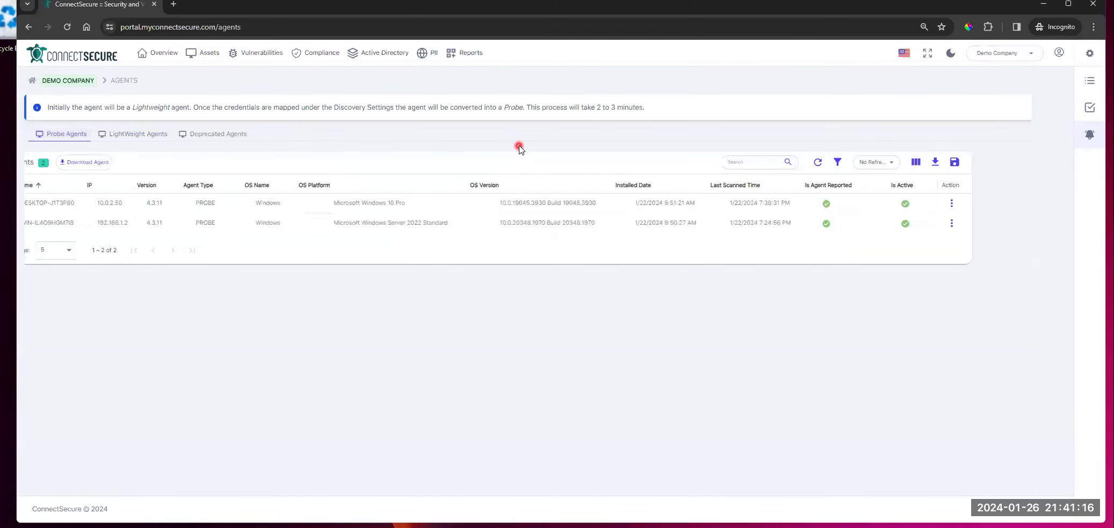
{"action": "left_click", "coordinate": [997, 53]}
{"action": "left_click", "coordinate": [1017, 100]}
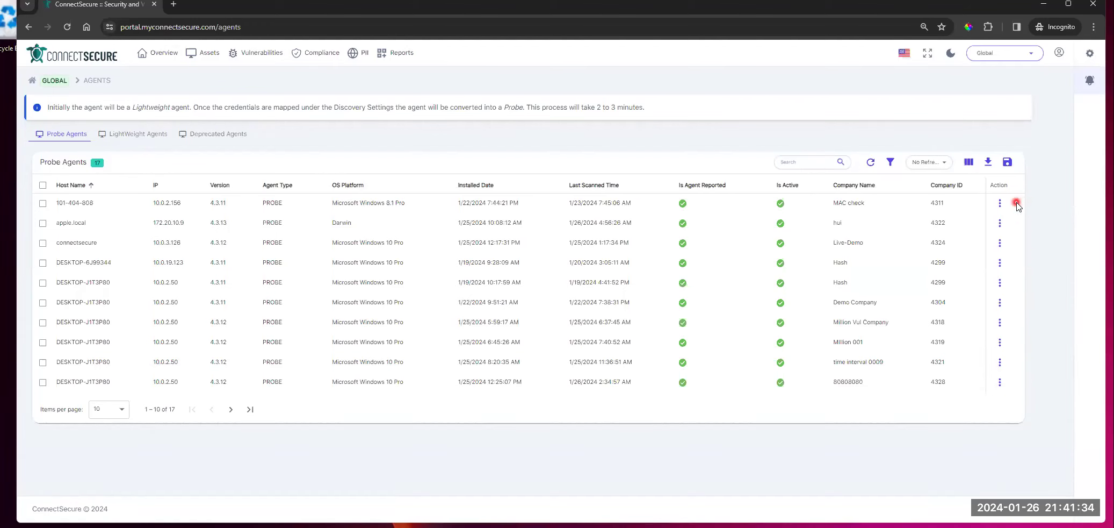
Step: Review the actions available for the probe agent 101-404-808
{"action": "left_click", "coordinate": [1000, 202]}
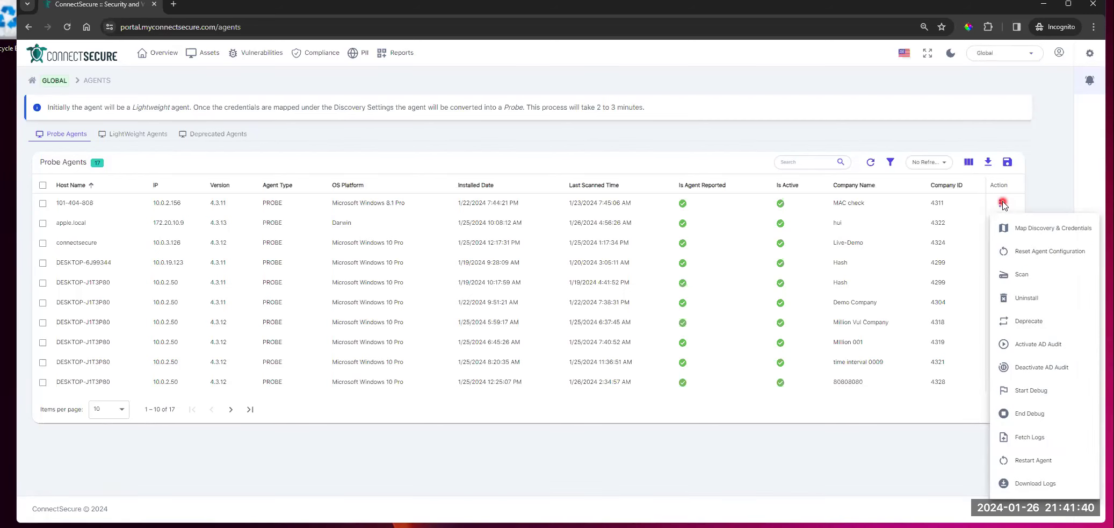
{"action": "left_click", "coordinate": [1038, 235]}
{"action": "left_click", "coordinate": [281, 149]}
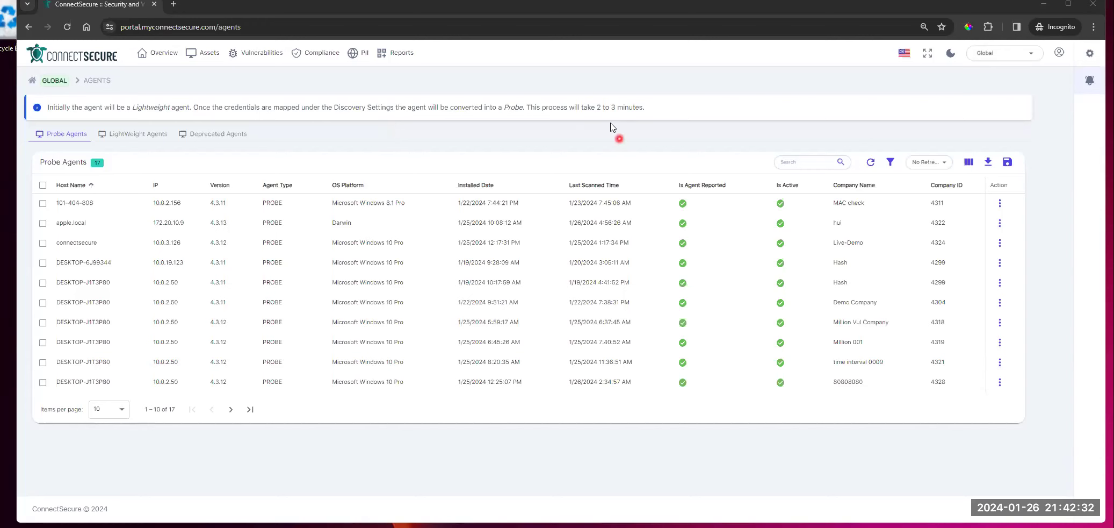
Step: Return to the dashboard and view the New Company form in PSA Companies mode, closing it without saving
{"action": "left_click", "coordinate": [144, 52]}
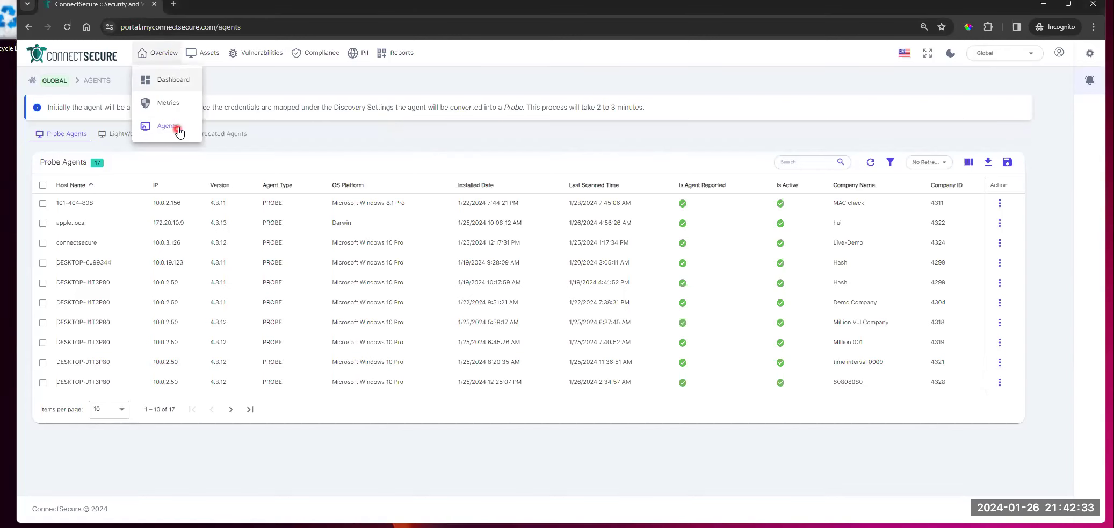
{"action": "left_click", "coordinate": [172, 81]}
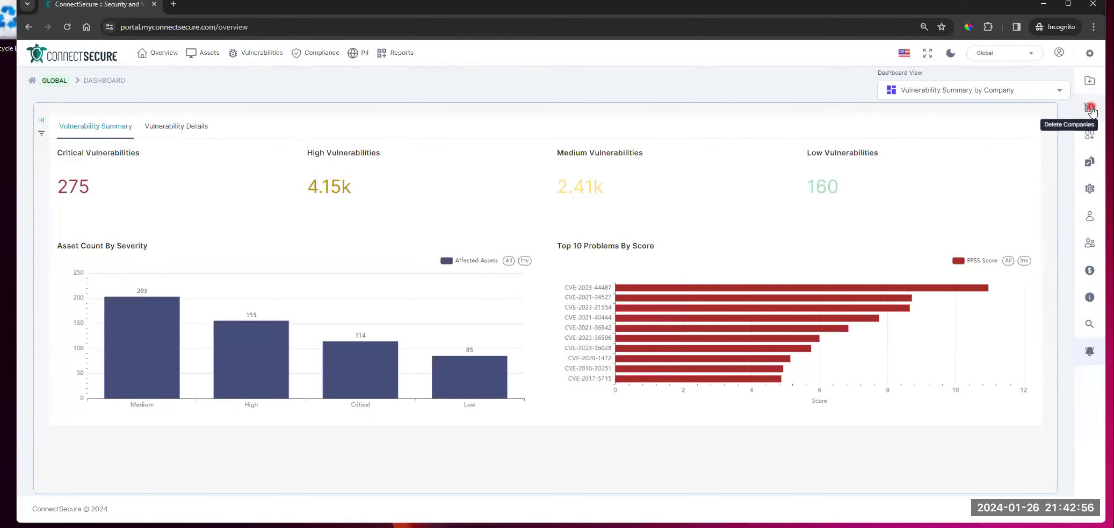
{"action": "left_click", "coordinate": [1090, 80]}
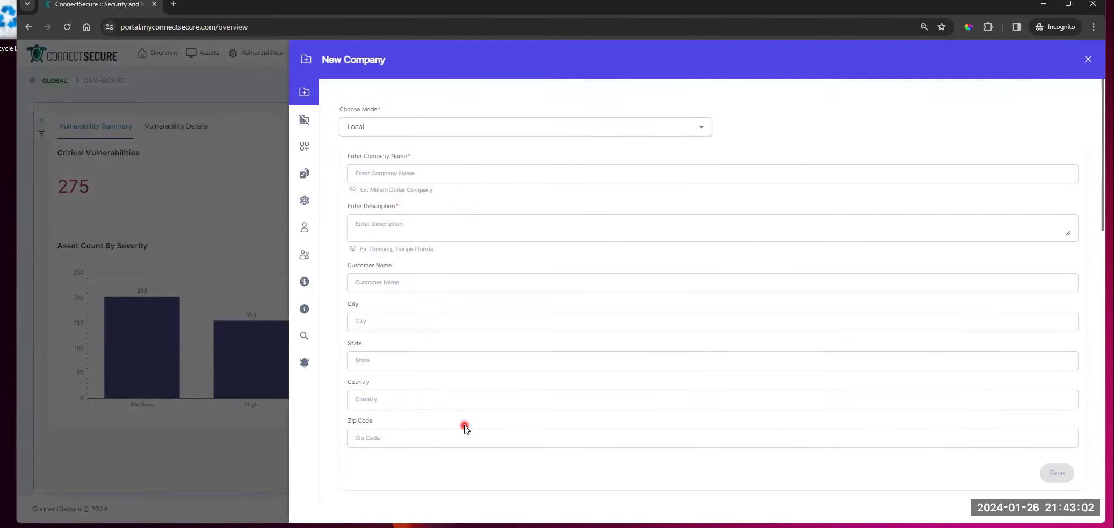
{"action": "left_click", "coordinate": [415, 127]}
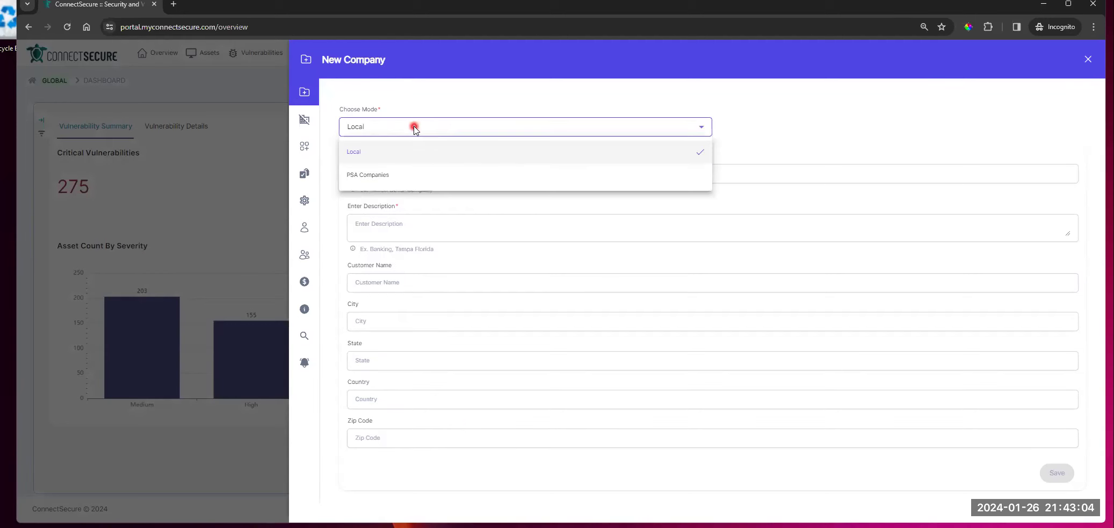
{"action": "left_click", "coordinate": [382, 175]}
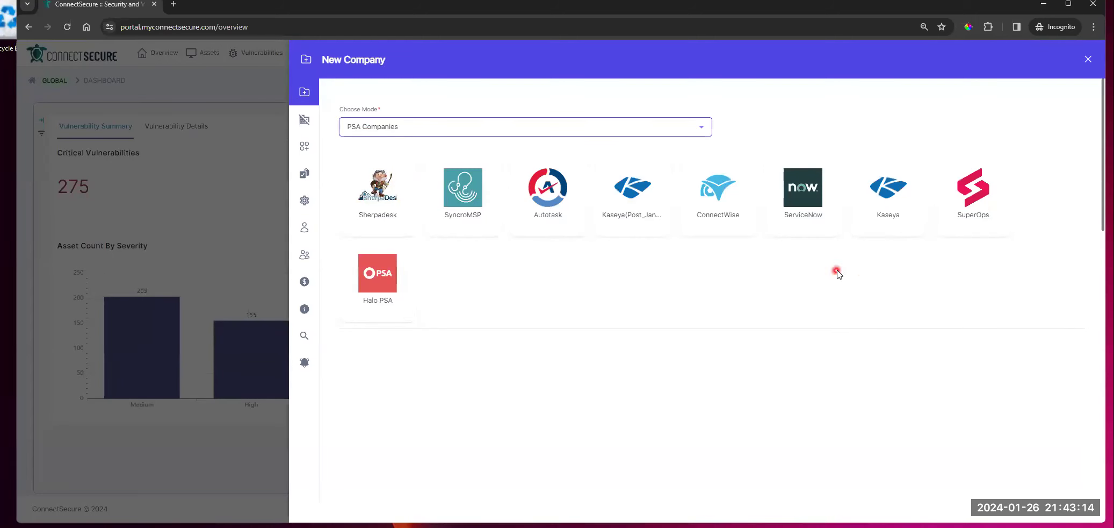
{"action": "left_click", "coordinate": [1089, 61]}
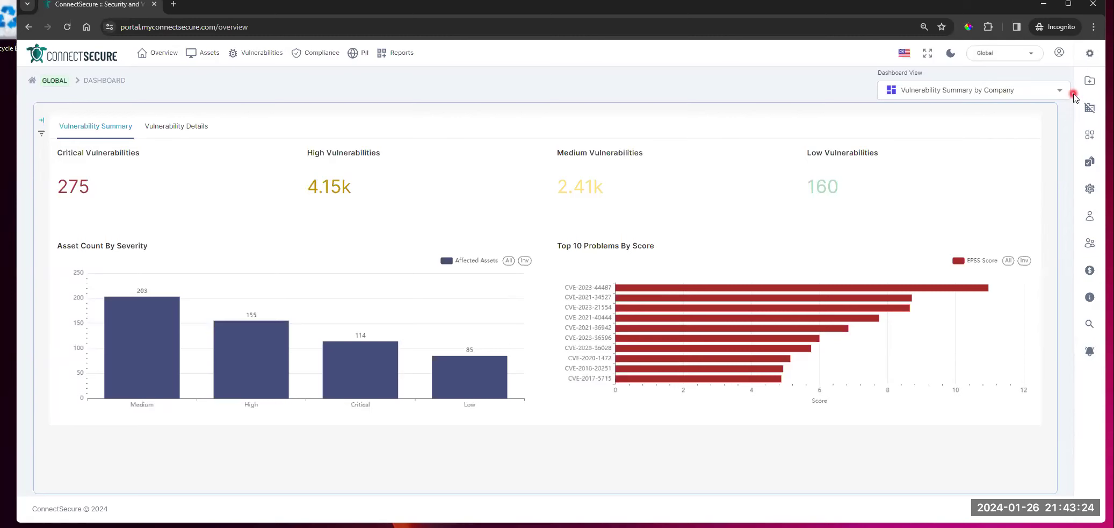
Step: Open the Delete Companies form and look through its company list without choosing one
{"action": "left_click", "coordinate": [1090, 108]}
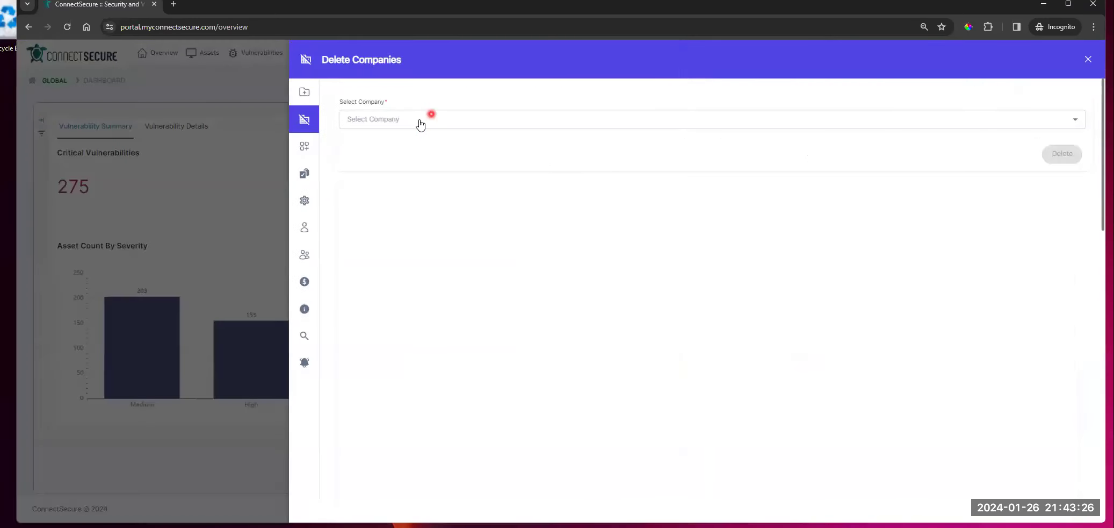
{"action": "left_click", "coordinate": [421, 122]}
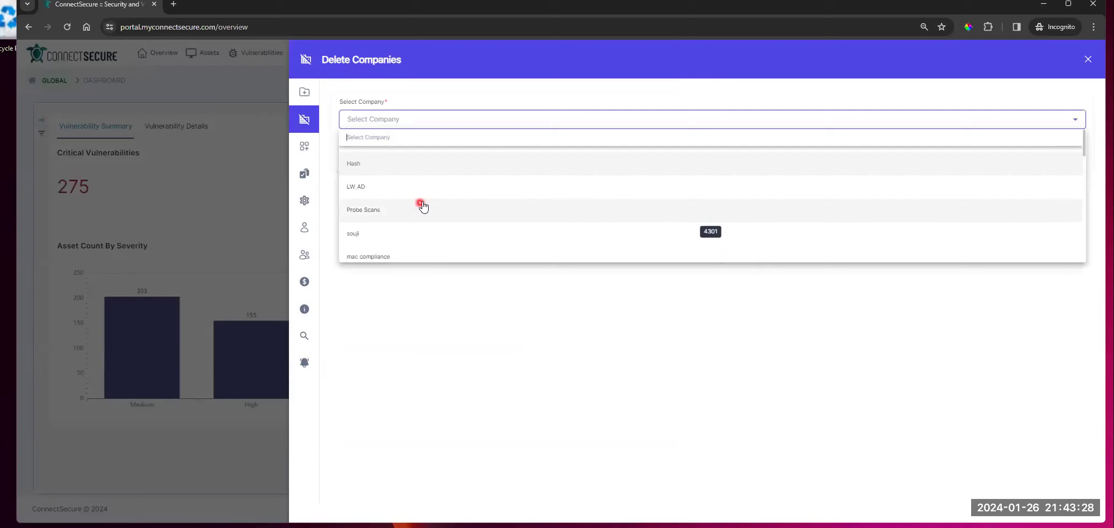
{"action": "left_click", "coordinate": [482, 315]}
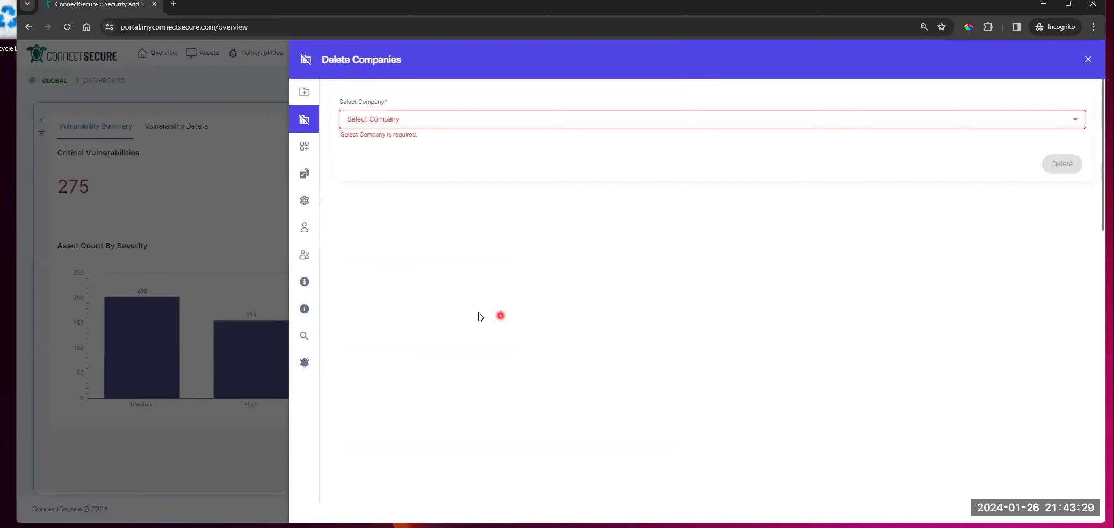
Step: Look through the available integrations by category and open the ConnectWise integration's credentials
{"action": "left_click", "coordinate": [305, 148]}
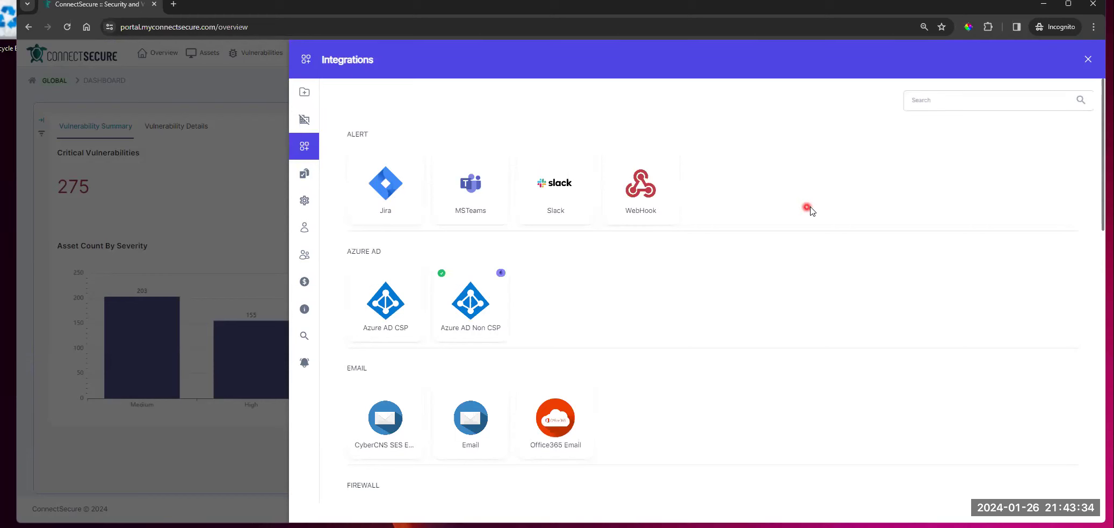
{"action": "scroll", "coordinate": [806, 208], "scroll_direction": "down", "scroll_amount": 1}
{"action": "scroll", "coordinate": [806, 208], "scroll_direction": "down", "scroll_amount": 4}
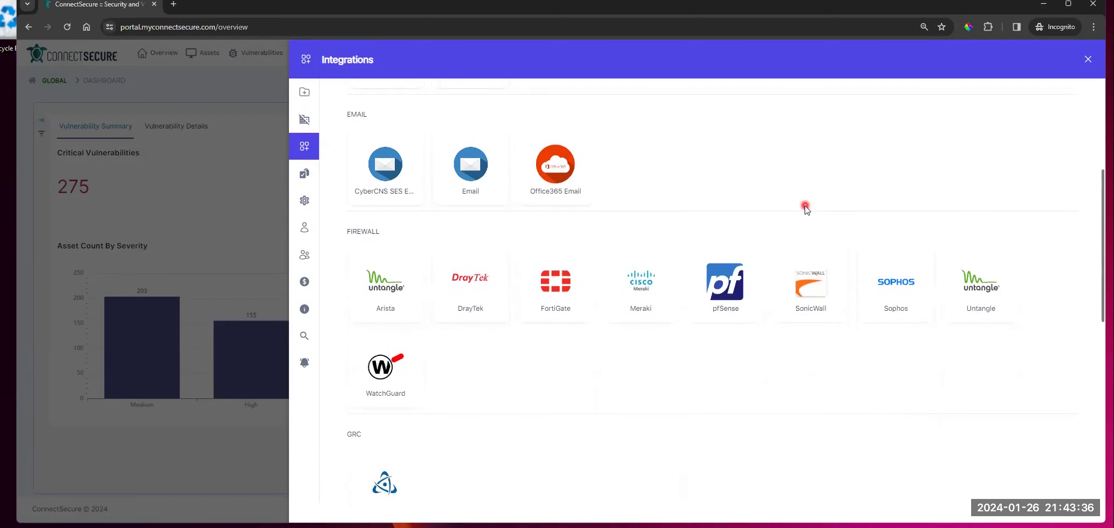
{"action": "scroll", "coordinate": [806, 209], "scroll_direction": "down", "scroll_amount": 5}
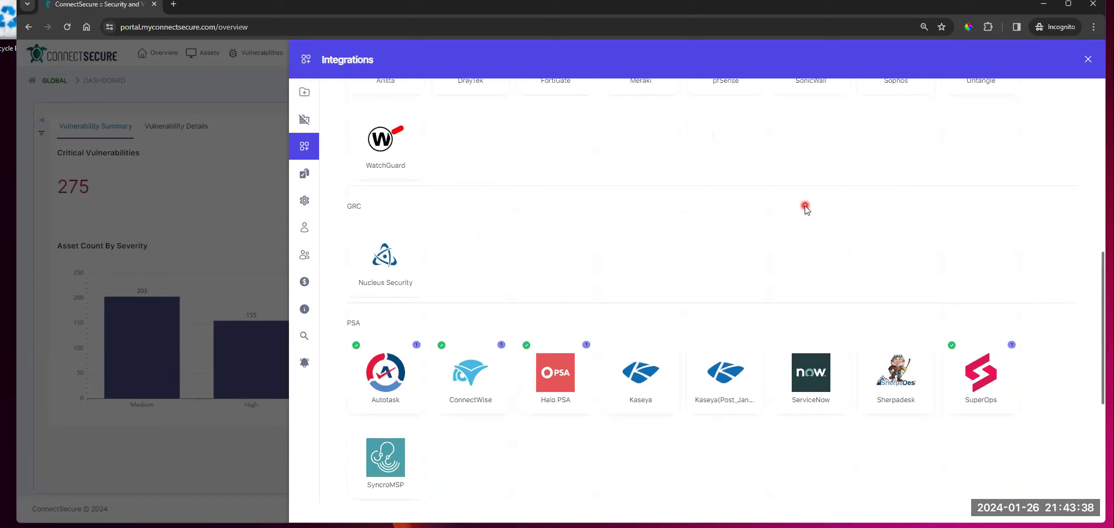
{"action": "scroll", "coordinate": [806, 208], "scroll_direction": "down", "scroll_amount": 2}
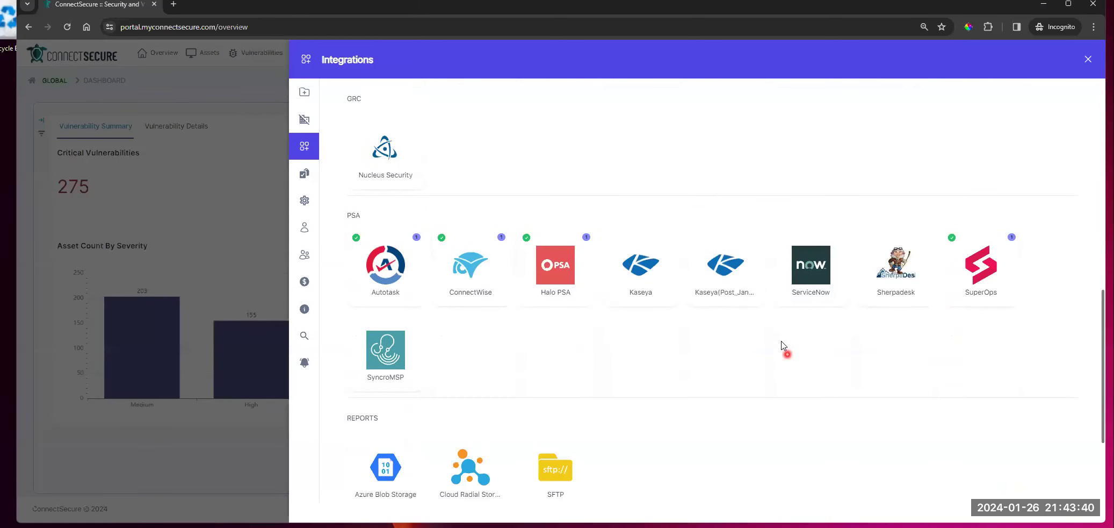
{"action": "scroll", "coordinate": [785, 323], "scroll_direction": "down", "scroll_amount": 1}
{"action": "scroll", "coordinate": [856, 307], "scroll_direction": "down", "scroll_amount": 1}
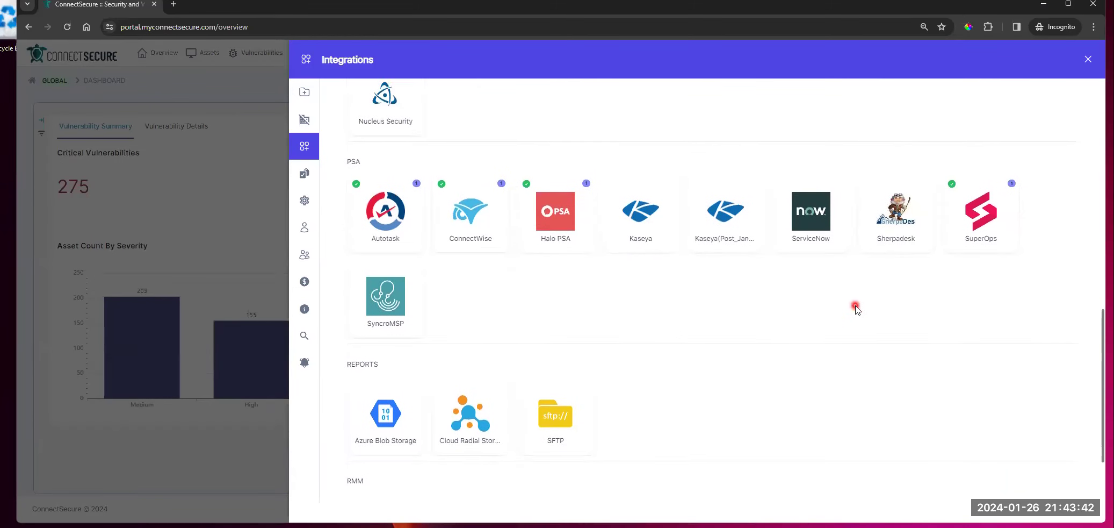
{"action": "scroll", "coordinate": [854, 308], "scroll_direction": "down", "scroll_amount": 2}
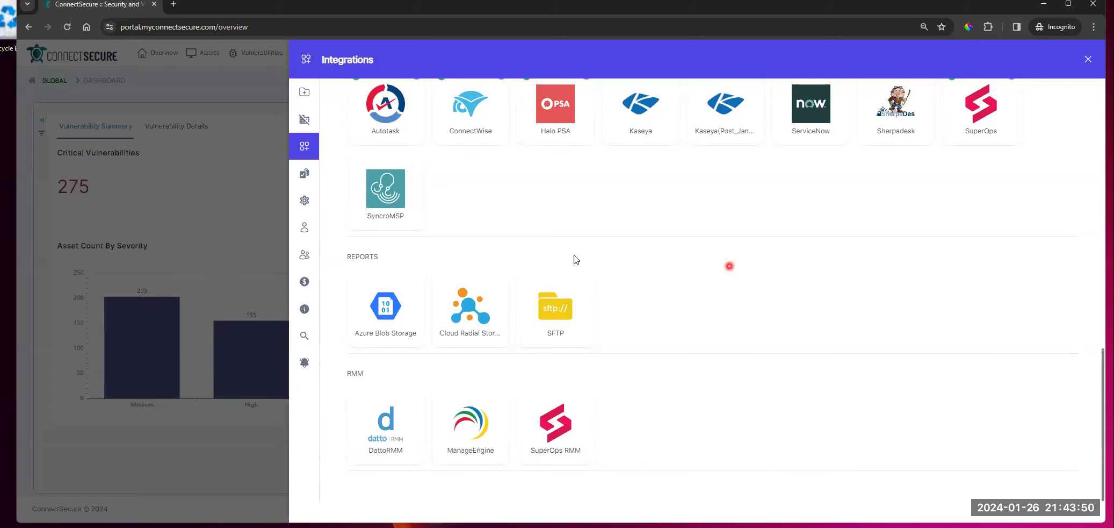
{"action": "scroll", "coordinate": [698, 228], "scroll_direction": "up", "scroll_amount": 2}
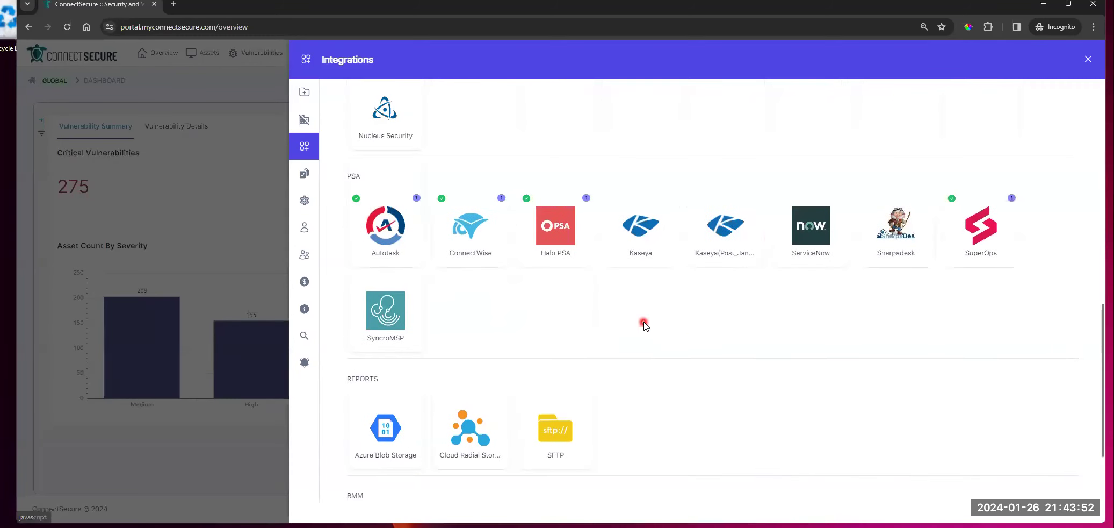
{"action": "left_click", "coordinate": [455, 224]}
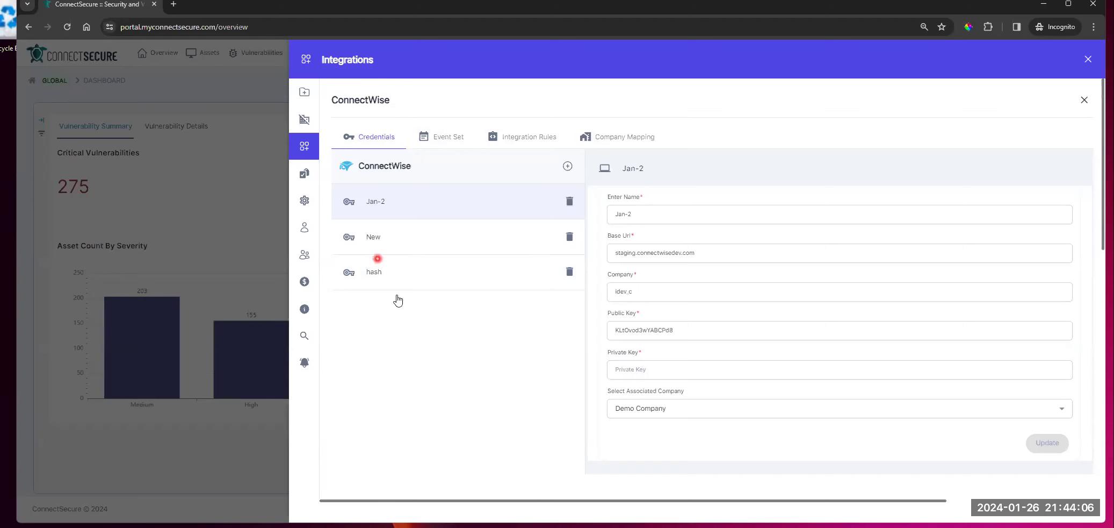
Step: View the Application Baseline rules and the form for adding a rule, closing the form without saving
{"action": "left_click", "coordinate": [307, 174]}
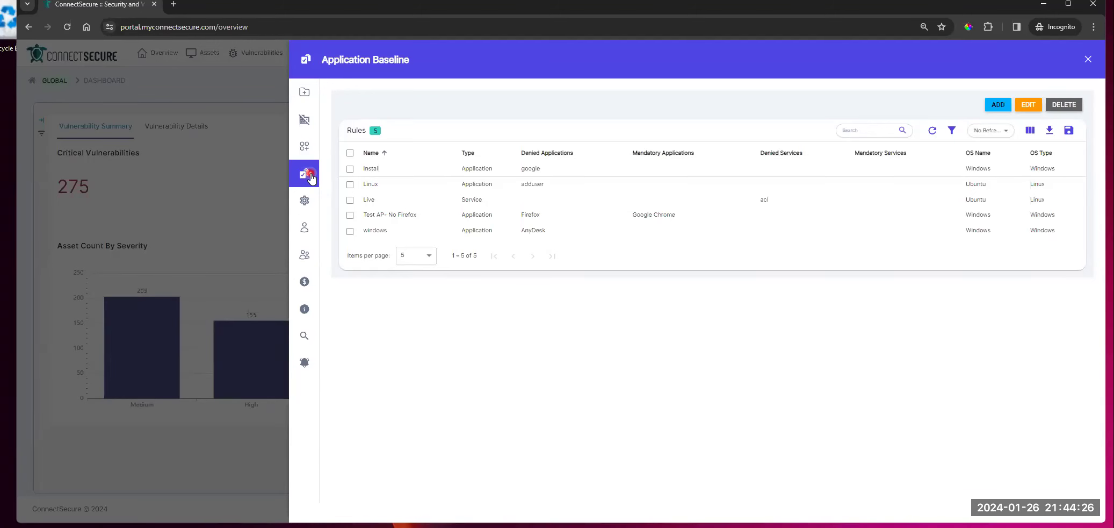
{"action": "left_click", "coordinate": [999, 104]}
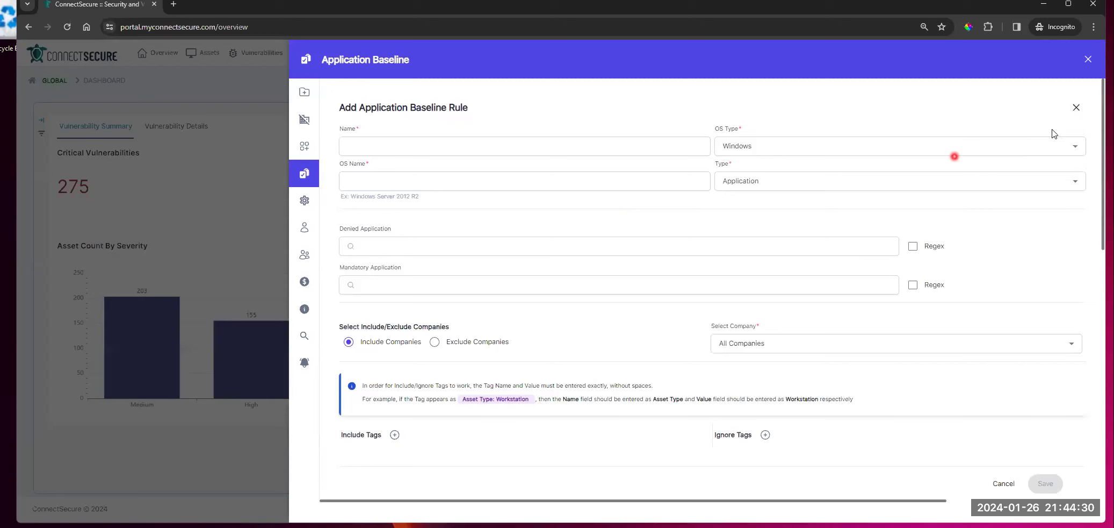
{"action": "left_click", "coordinate": [1076, 107]}
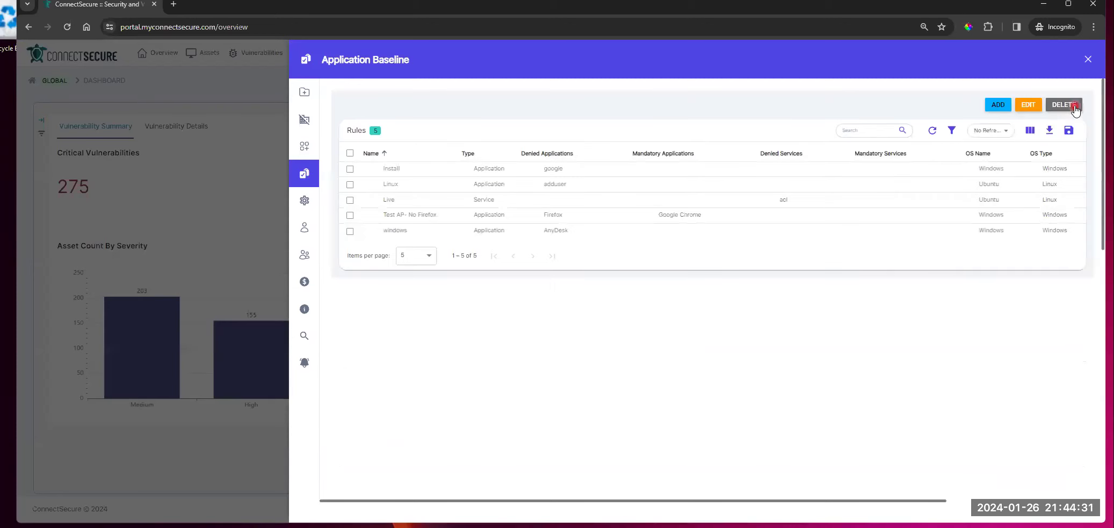
Step: Review the global timezone, custom date format, session timeout and ports policy settings
{"action": "left_click", "coordinate": [306, 201]}
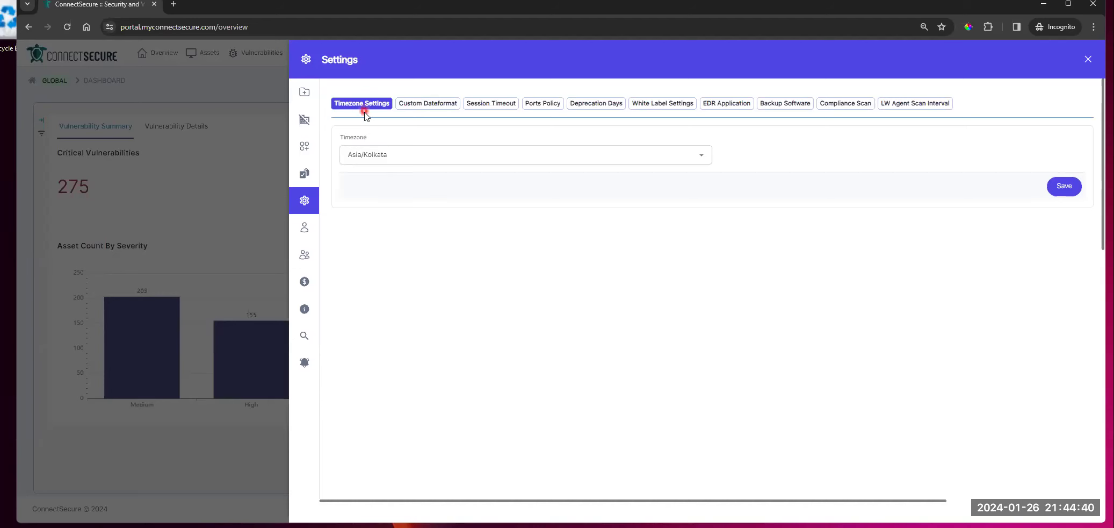
{"action": "left_click", "coordinate": [425, 105]}
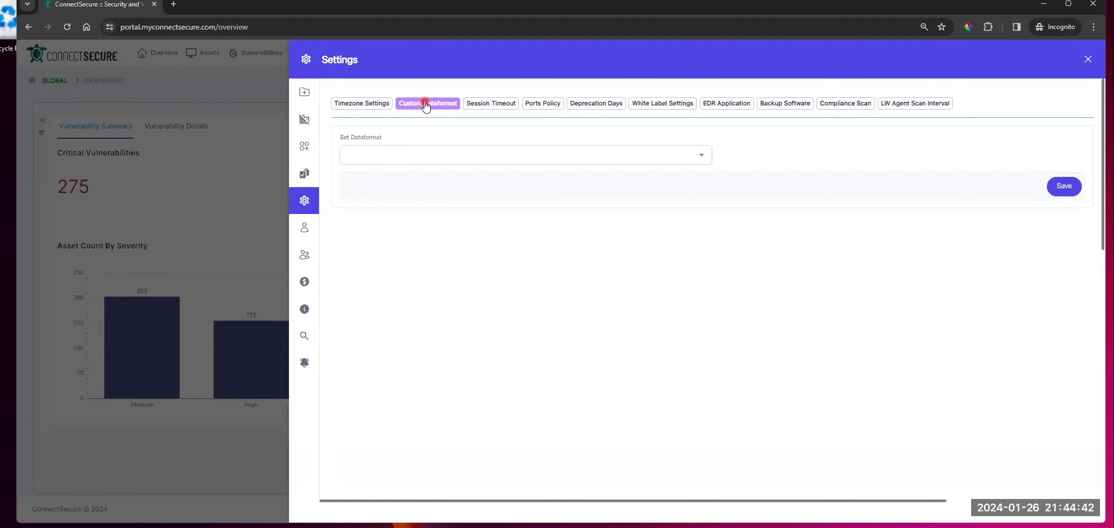
{"action": "left_click", "coordinate": [496, 104]}
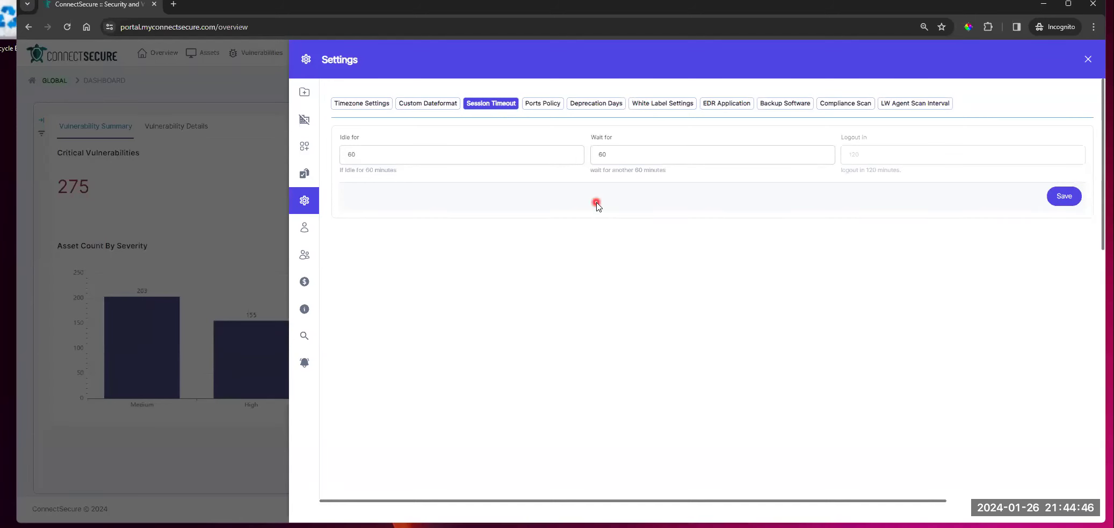
{"action": "left_click", "coordinate": [556, 107]}
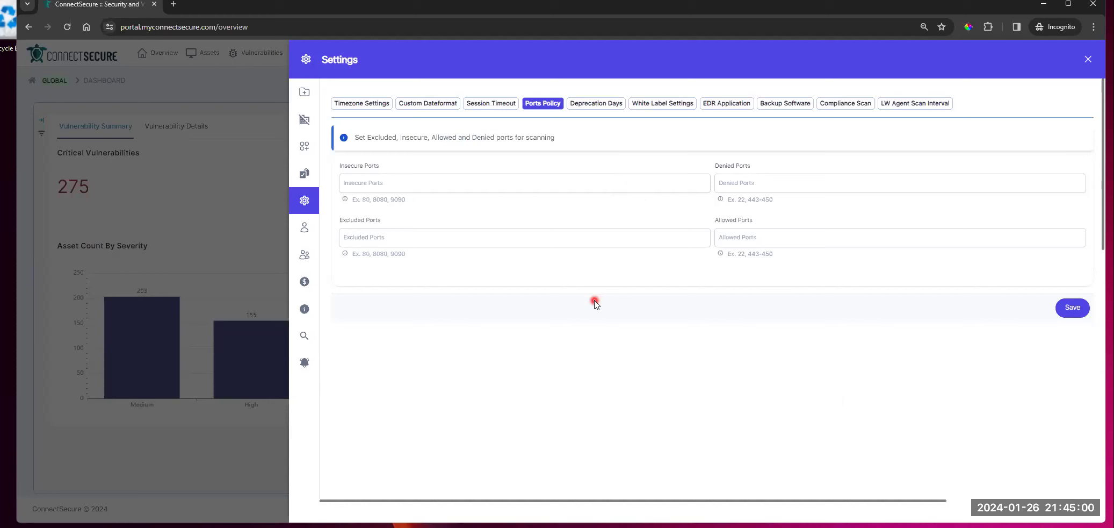
Step: Examine the Deprecation Days settings, including the suppression of vulnerabilities for Microsoft patches
{"action": "left_click", "coordinate": [595, 103]}
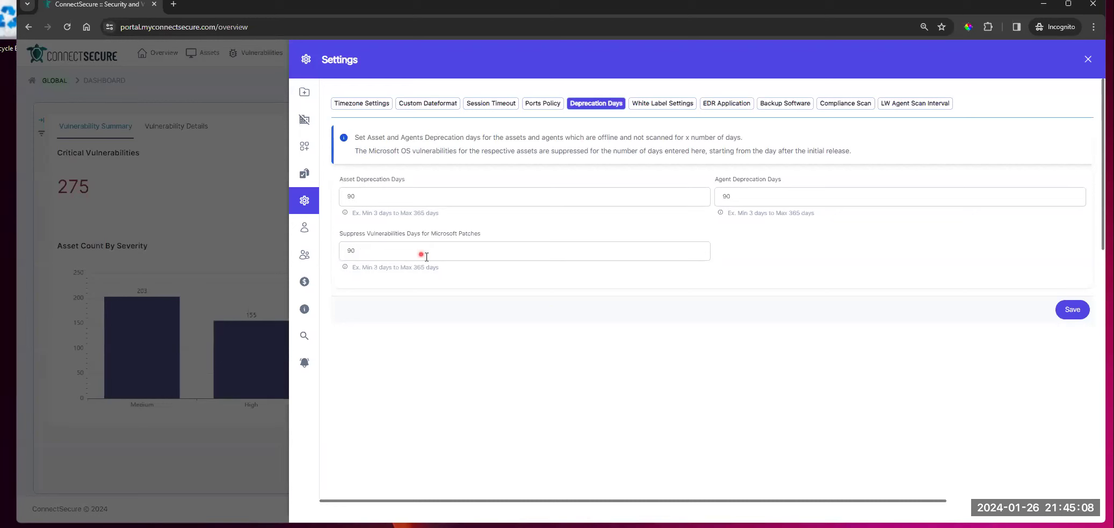
{"action": "left_click_drag", "start_coordinate": [338, 234], "coordinate": [507, 228]}
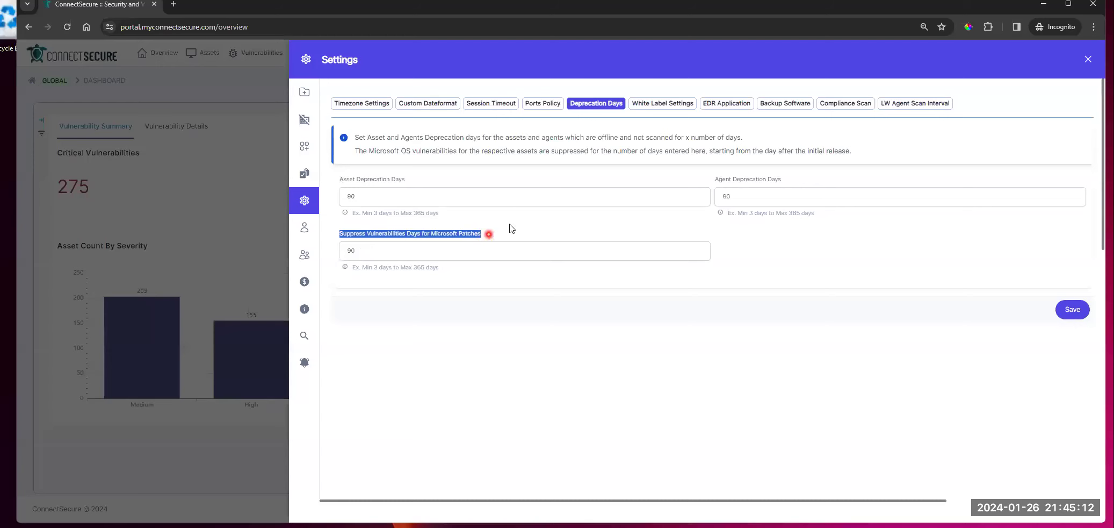
{"action": "left_click", "coordinate": [508, 229]}
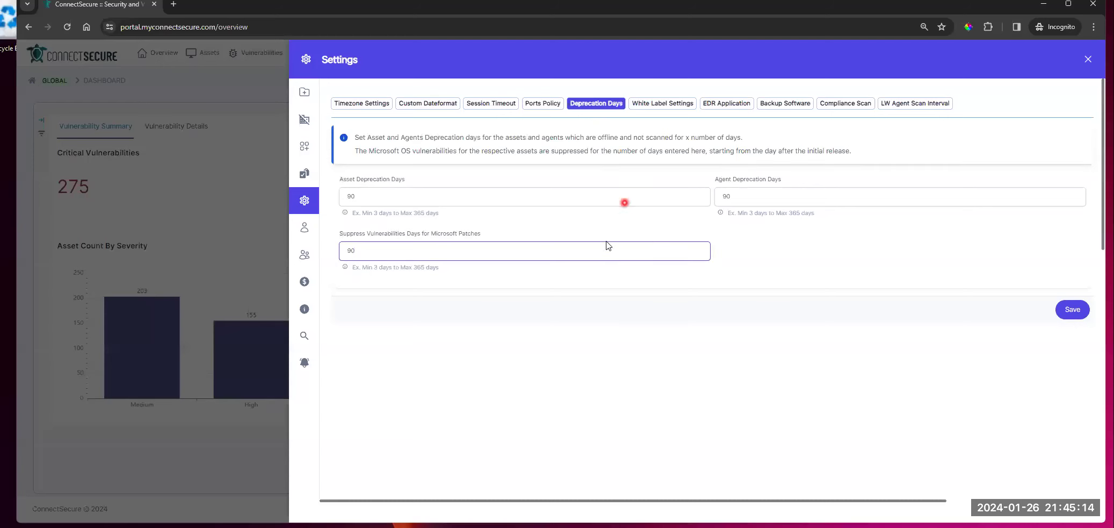
Step: Review the White Label, EDR Application and Backup Software settings, looking through the global backup software list
{"action": "left_click", "coordinate": [651, 103]}
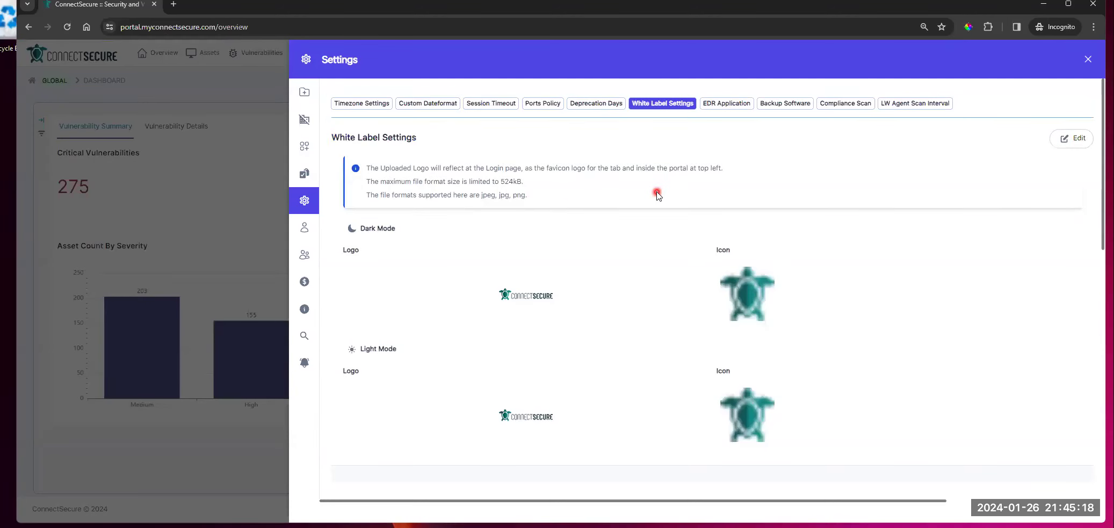
{"action": "left_click", "coordinate": [731, 105]}
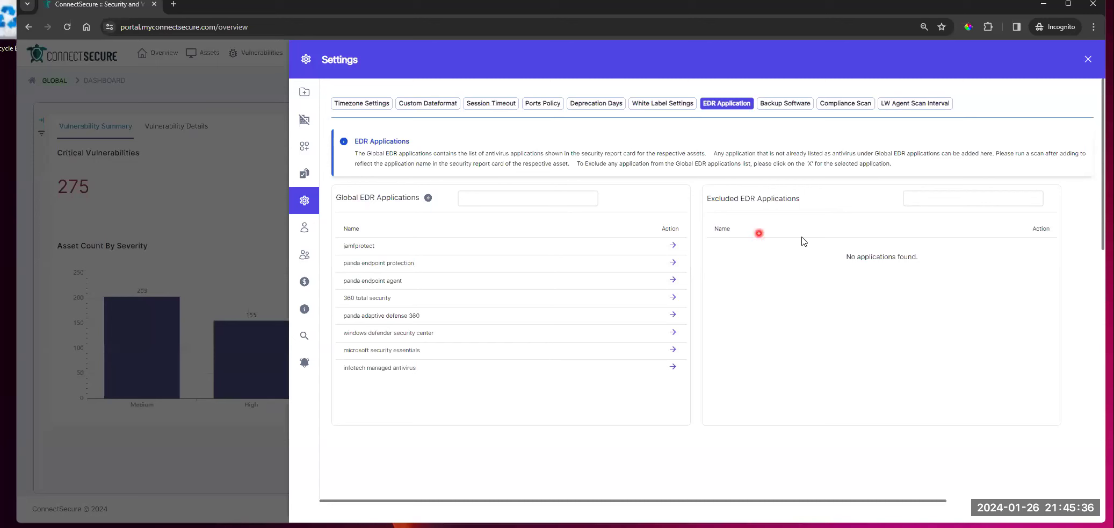
{"action": "left_click", "coordinate": [786, 105]}
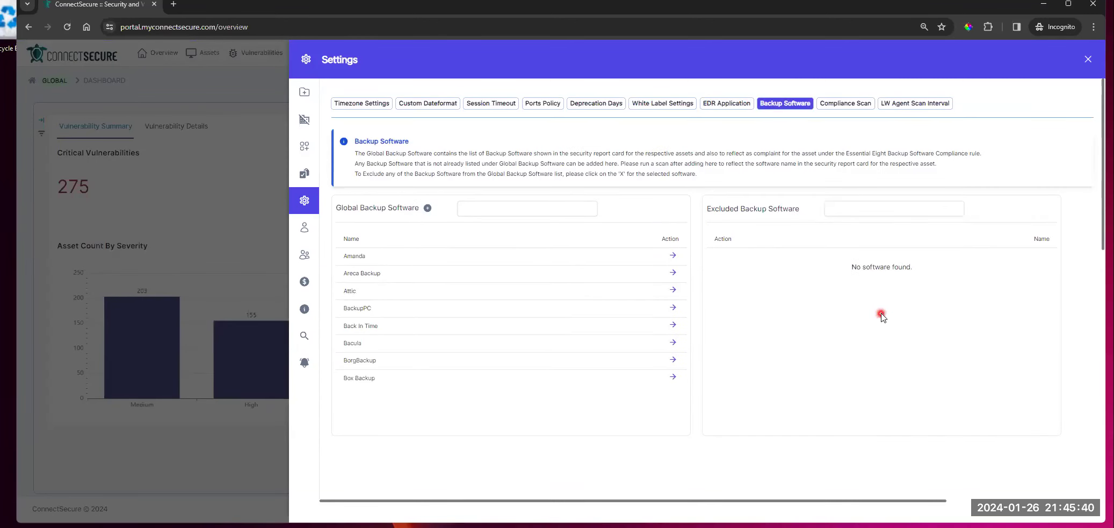
{"action": "scroll", "coordinate": [391, 321], "scroll_direction": "down", "scroll_amount": 15}
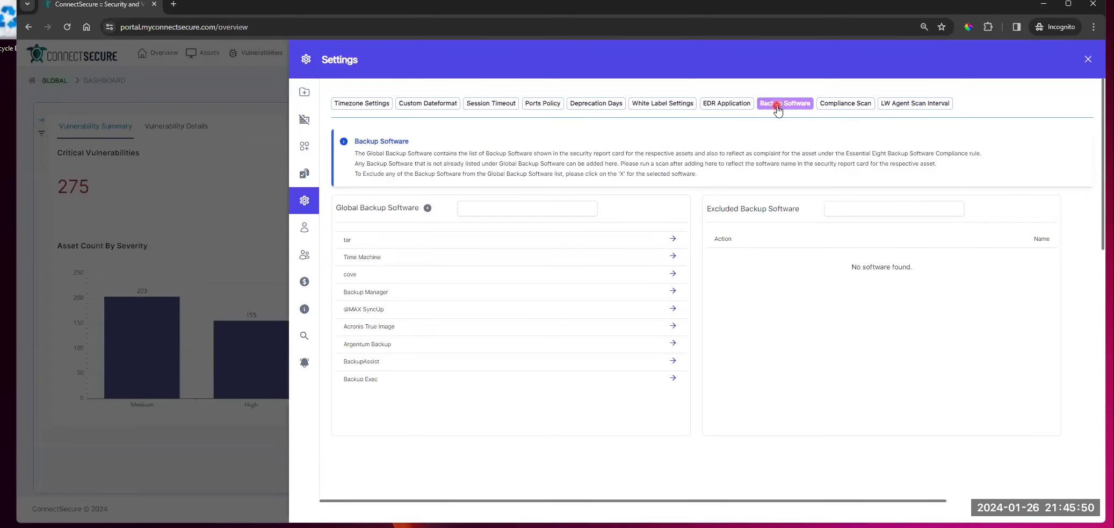
Step: Select the CIS, PCIDSS, HIPAA and NIST CSF compliance types in the Compliance Scan settings
{"action": "left_click", "coordinate": [837, 113]}
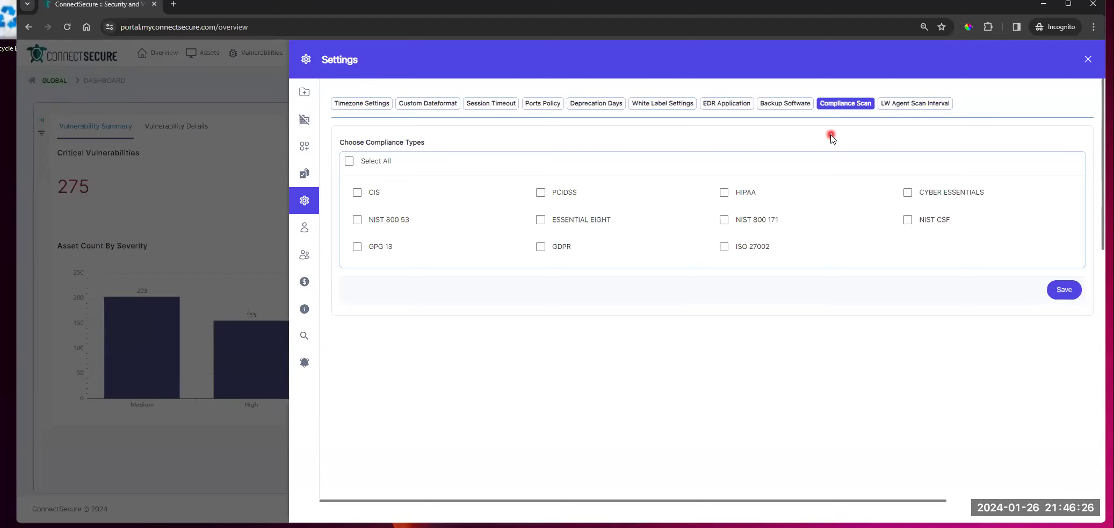
{"action": "left_click", "coordinate": [356, 193]}
{"action": "left_click", "coordinate": [566, 197]}
{"action": "left_click", "coordinate": [724, 191]}
{"action": "left_click", "coordinate": [939, 219]}
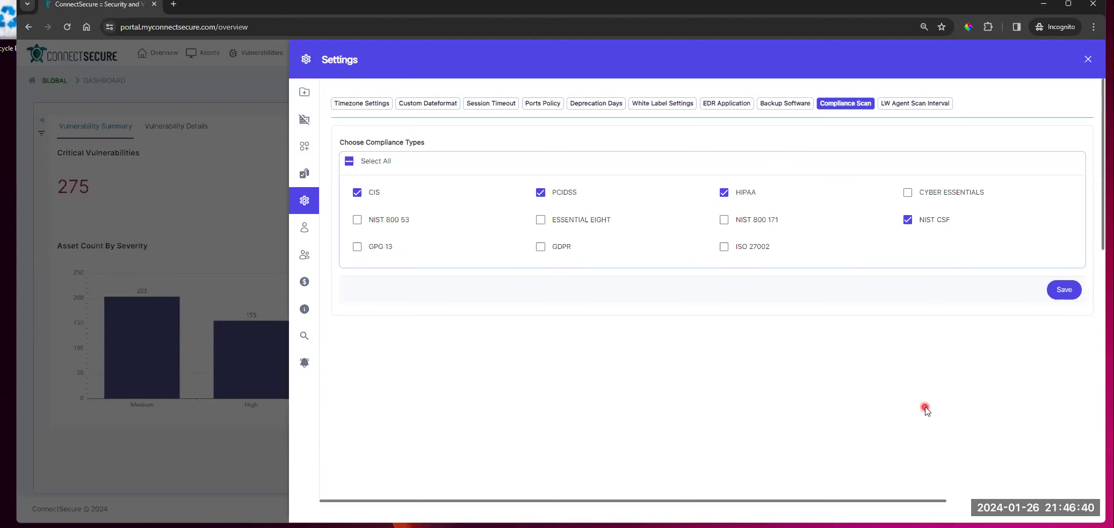
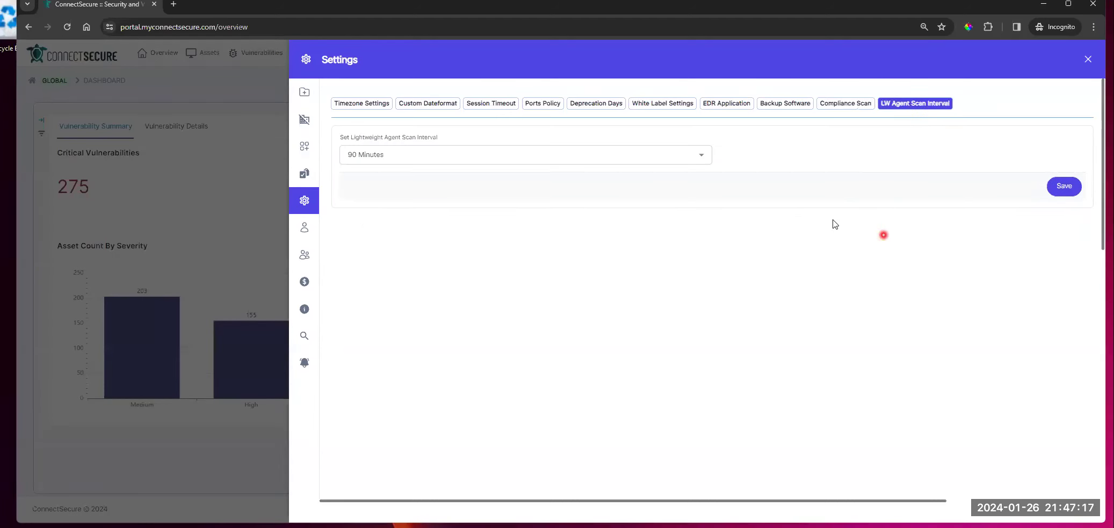
Step: Review the interval options for the lightweight agent scan without choosing a different one
{"action": "left_click", "coordinate": [704, 157]}
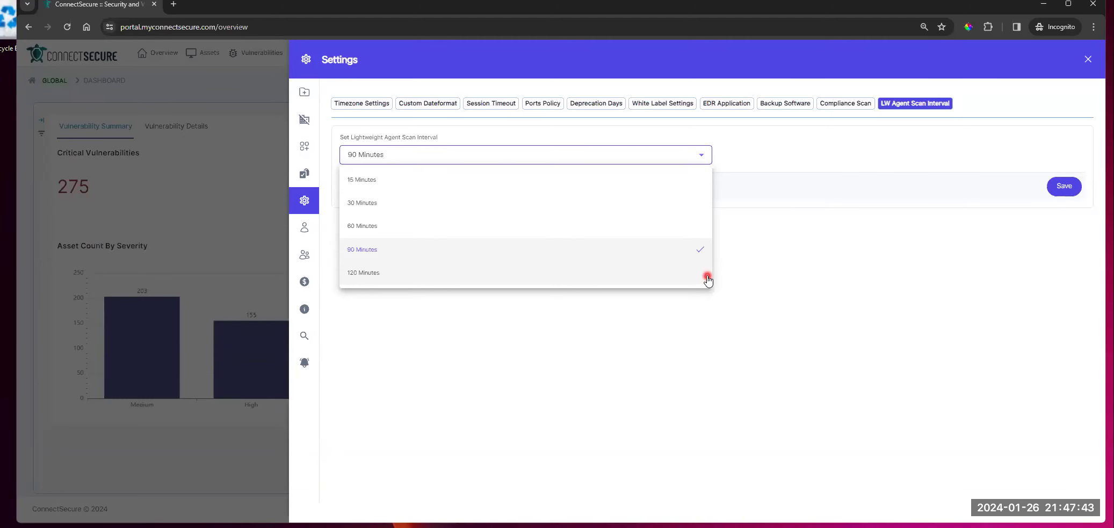
{"action": "left_click", "coordinate": [645, 301]}
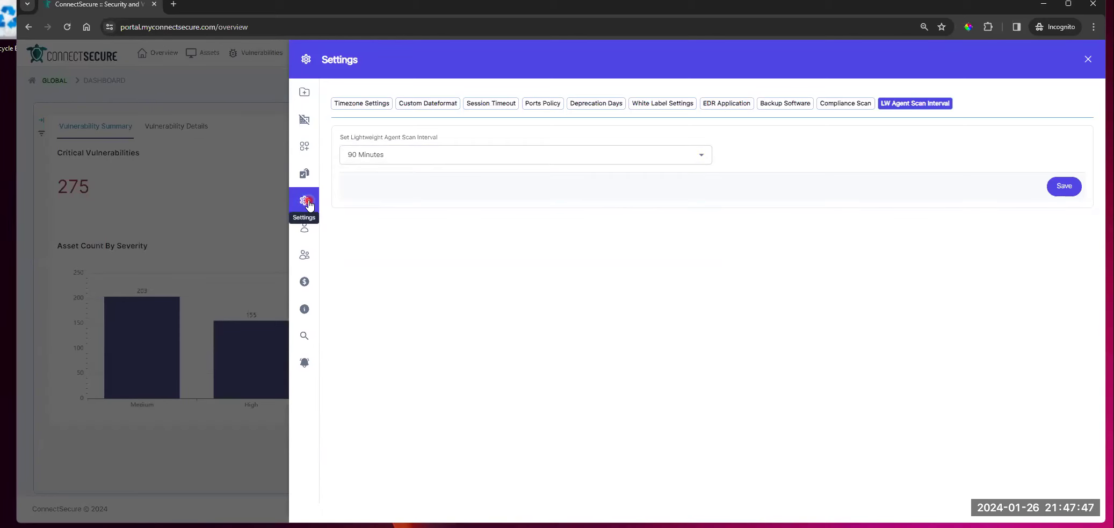
Step: Open the account profile in the ZITADEL console, view its external identity providers and return to the ConnectSecure portal
{"action": "left_click", "coordinate": [304, 228]}
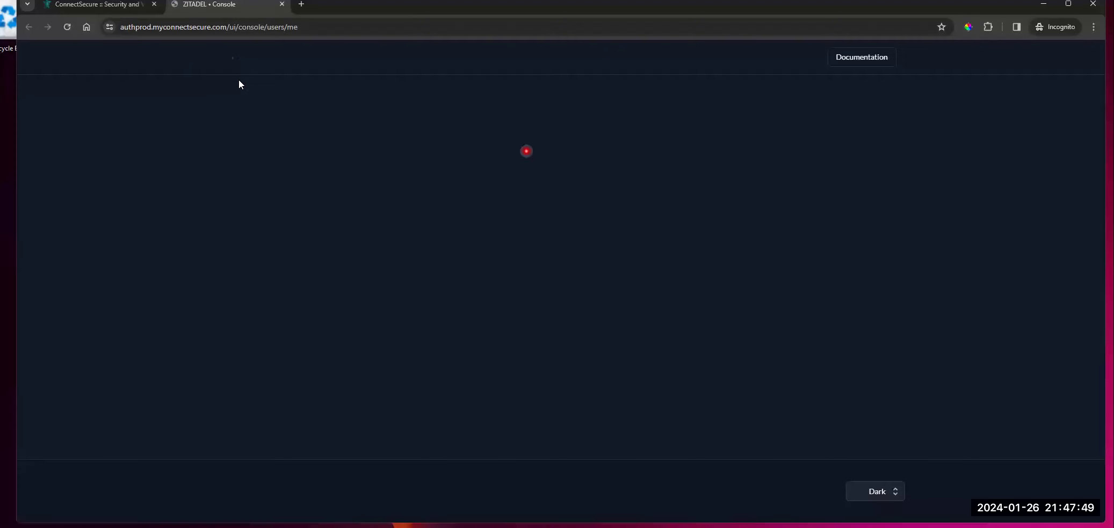
{"action": "left_click", "coordinate": [124, 4]}
{"action": "left_click", "coordinate": [304, 230]}
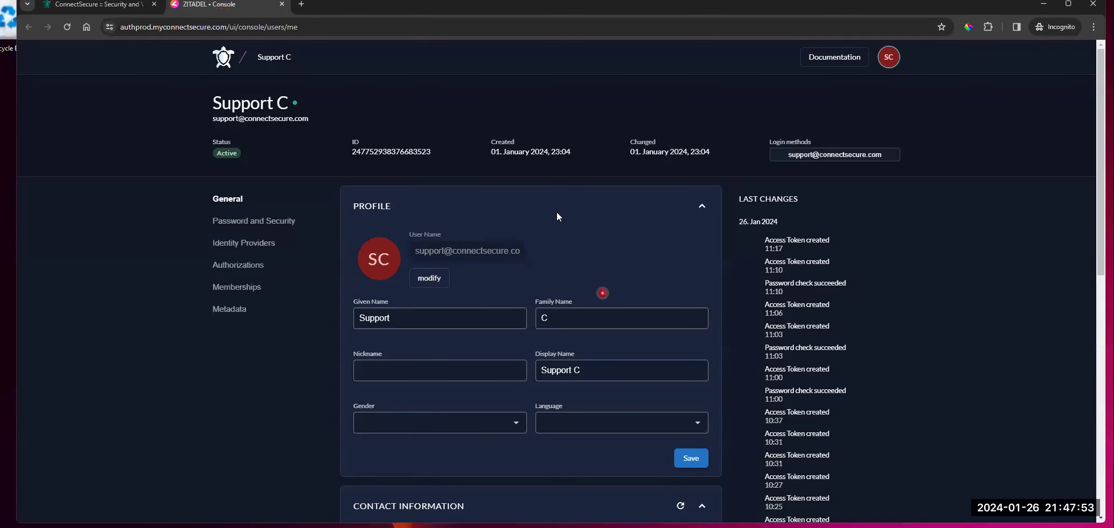
{"action": "left_click", "coordinate": [557, 212]}
{"action": "left_click", "coordinate": [262, 244]}
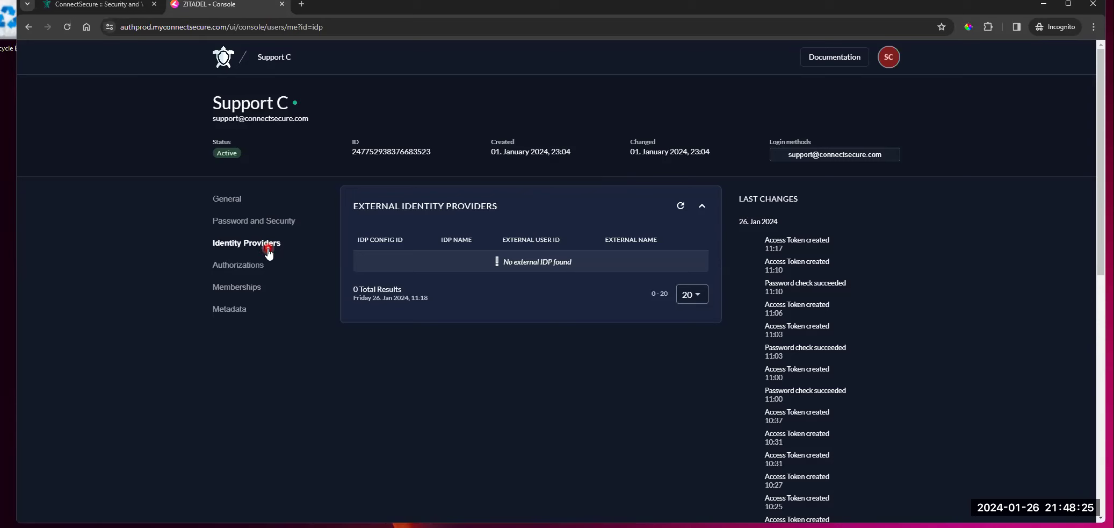
{"action": "left_click", "coordinate": [119, 5]}
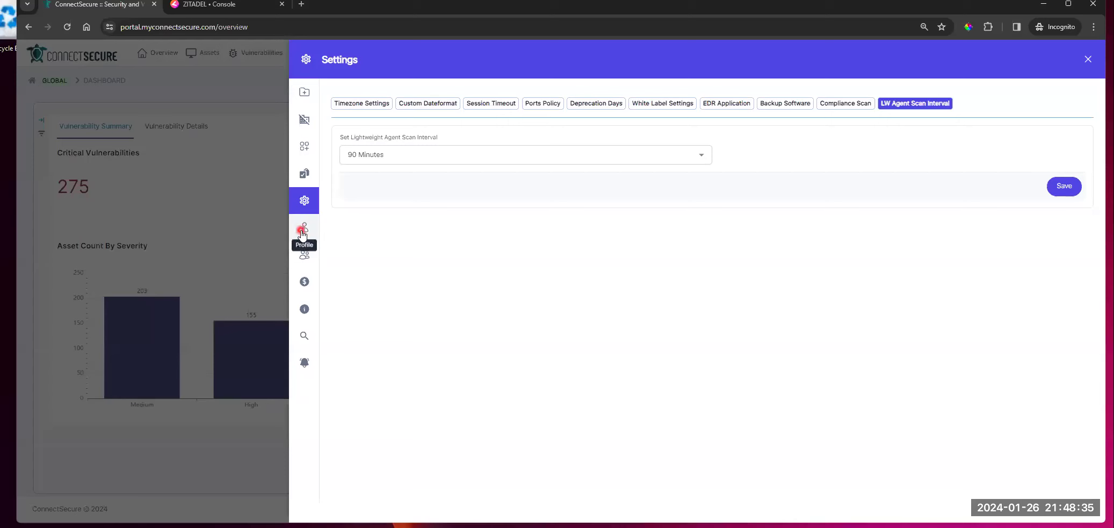
Step: Open the Add New User form in User Management and look through the roles that can be assigned
{"action": "left_click", "coordinate": [301, 258]}
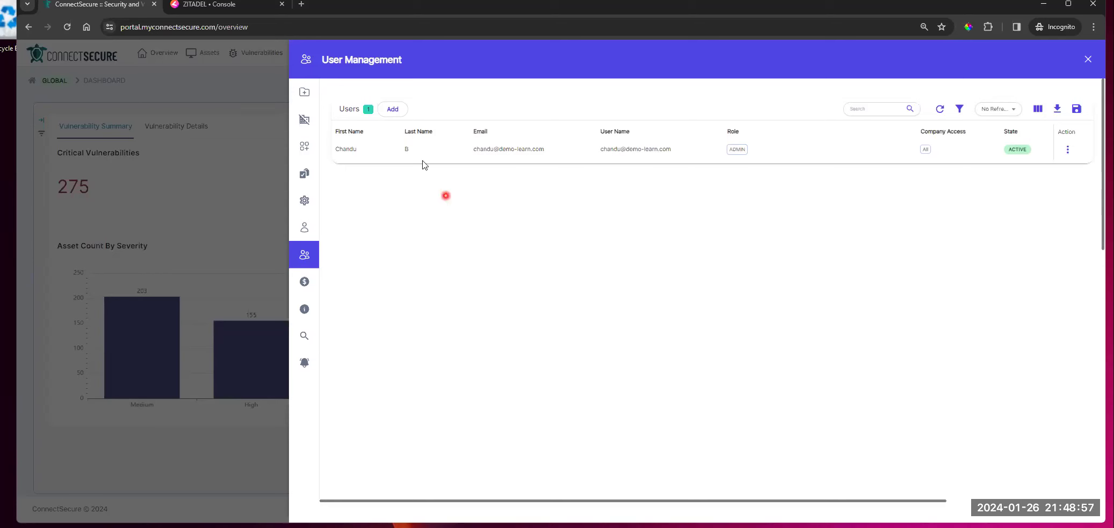
{"action": "left_click", "coordinate": [393, 109]}
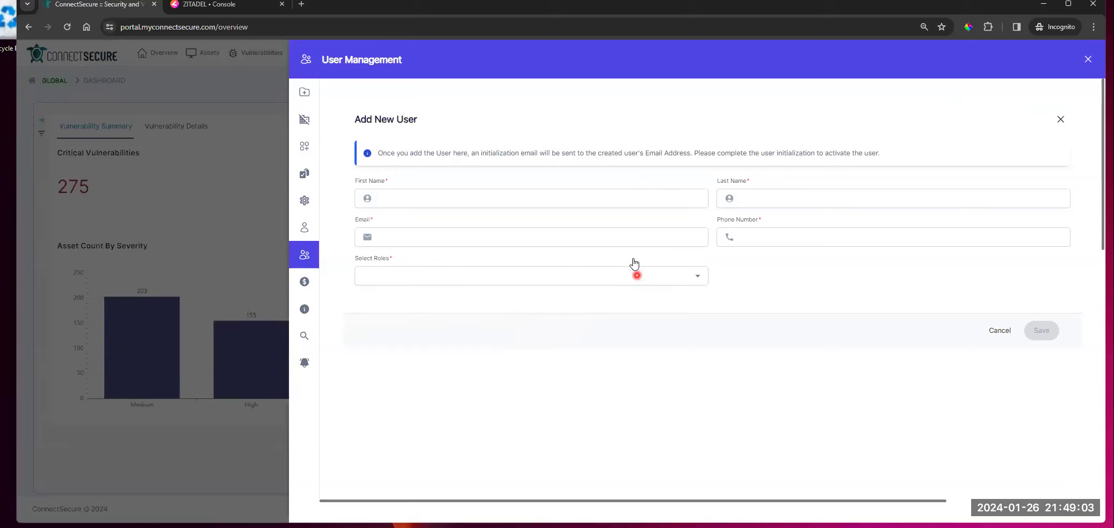
{"action": "left_click", "coordinate": [699, 280]}
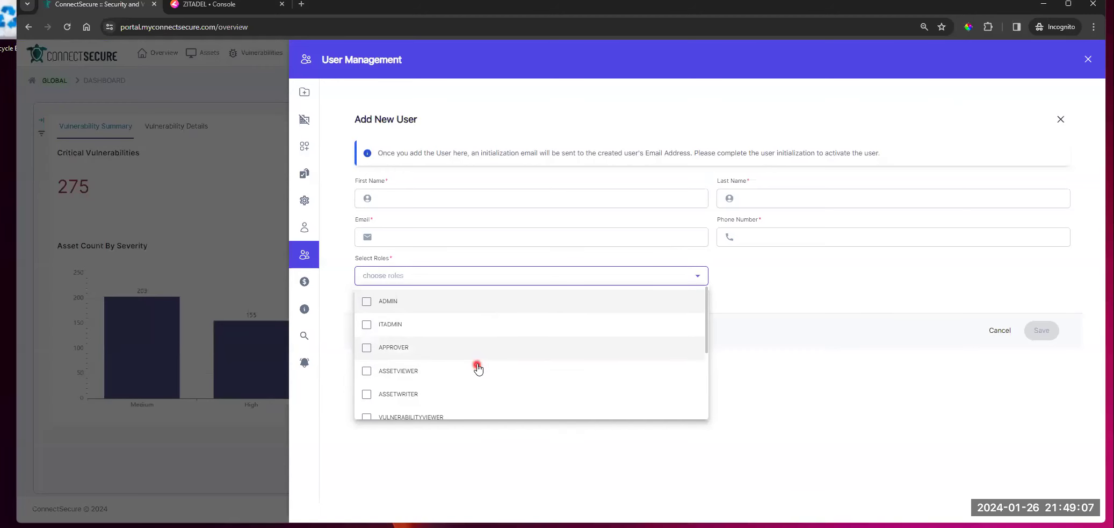
{"action": "scroll", "coordinate": [504, 339], "scroll_direction": "down", "scroll_amount": 3}
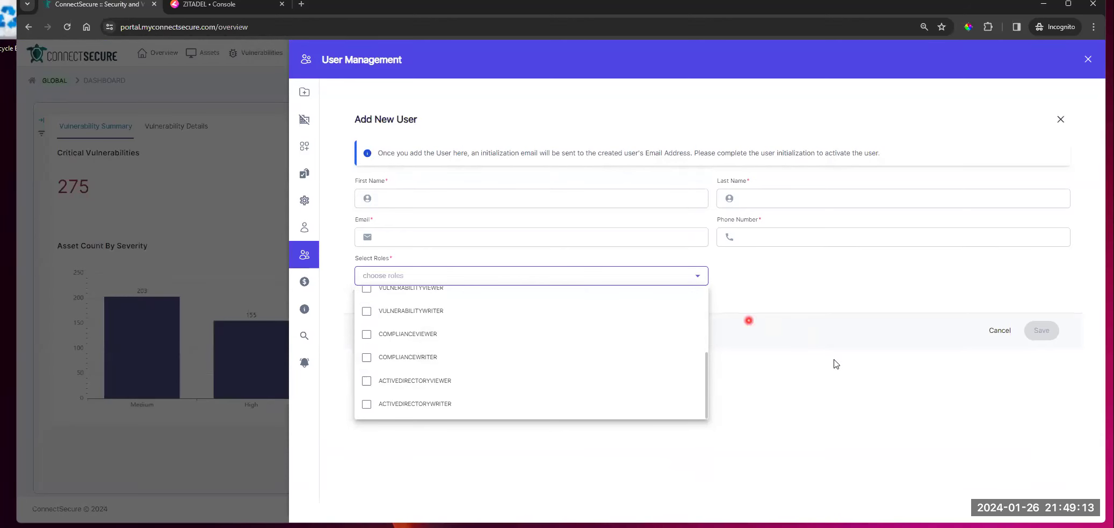
Step: Leave the role list of the Add New User form and view the Plan and Billing page
{"action": "left_click", "coordinate": [349, 213]}
{"action": "left_click", "coordinate": [300, 258]}
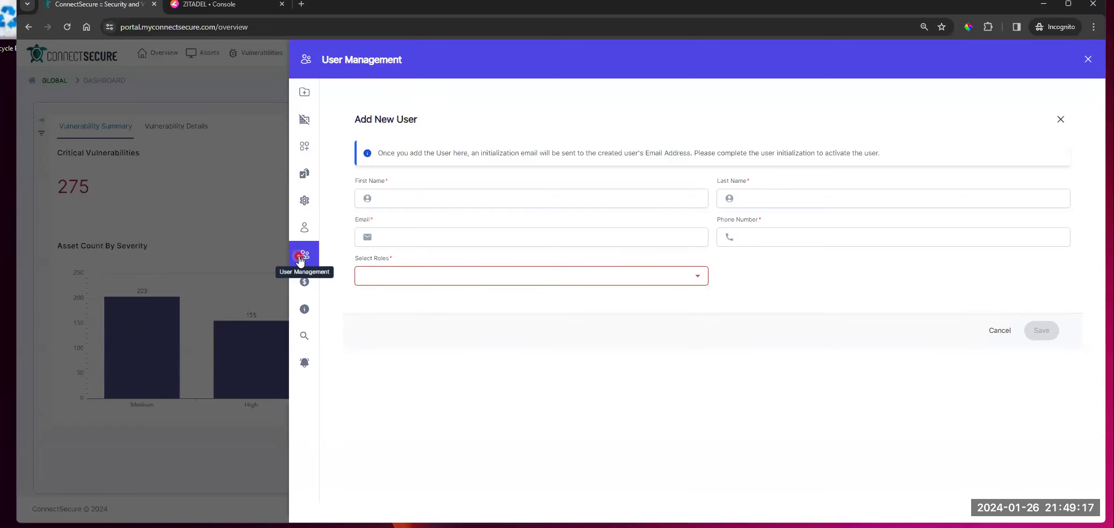
{"action": "left_click", "coordinate": [304, 281]}
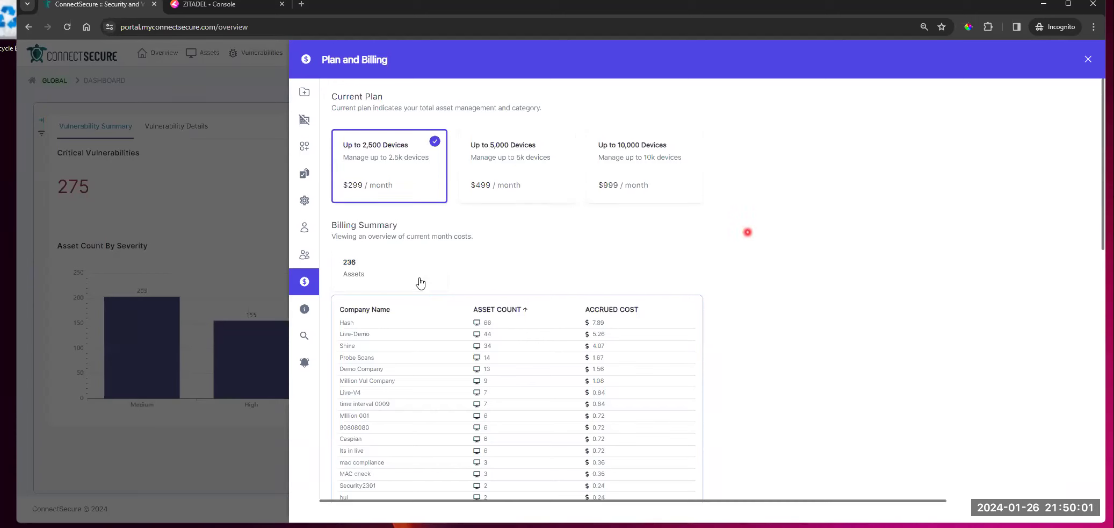
Step: Open the Getting Started page, highlight the tenant name in Tenant Info and look through the documentation links
{"action": "left_click", "coordinate": [305, 311]}
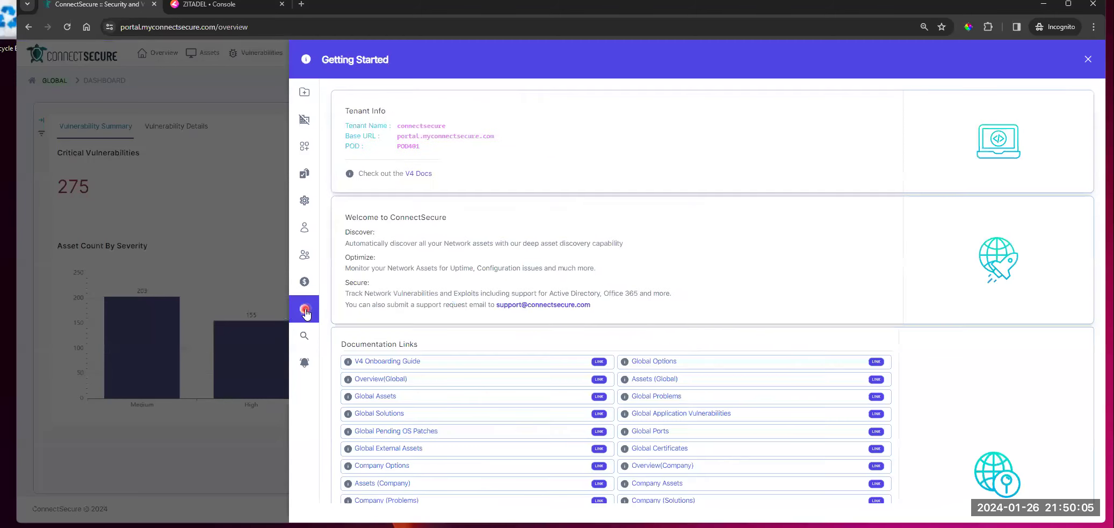
{"action": "left_click", "coordinate": [782, 128]}
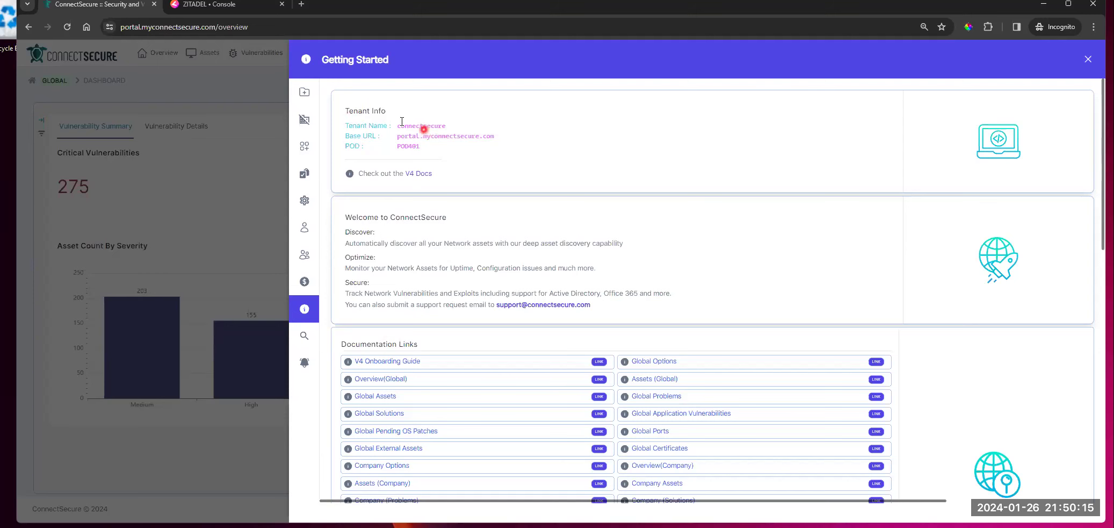
{"action": "left_click_drag", "start_coordinate": [398, 126], "coordinate": [480, 128]}
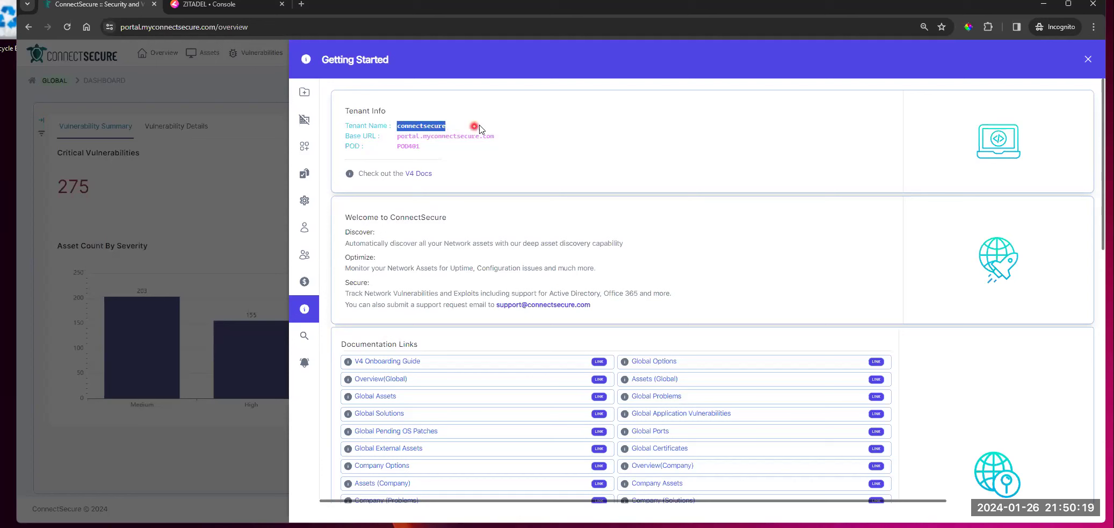
{"action": "left_click", "coordinate": [479, 127]}
{"action": "double_click", "coordinate": [420, 126]}
{"action": "left_click", "coordinate": [502, 120]}
{"action": "left_click", "coordinate": [426, 124]}
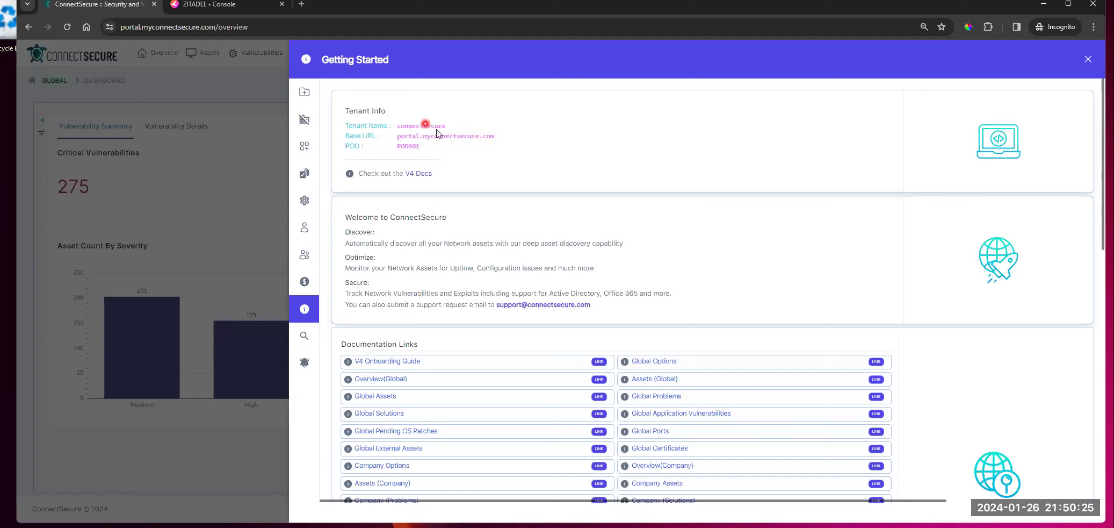
{"action": "left_click", "coordinate": [487, 147]}
{"action": "scroll", "coordinate": [546, 237], "scroll_direction": "down", "scroll_amount": 1}
{"action": "scroll", "coordinate": [547, 236], "scroll_direction": "down", "scroll_amount": 3}
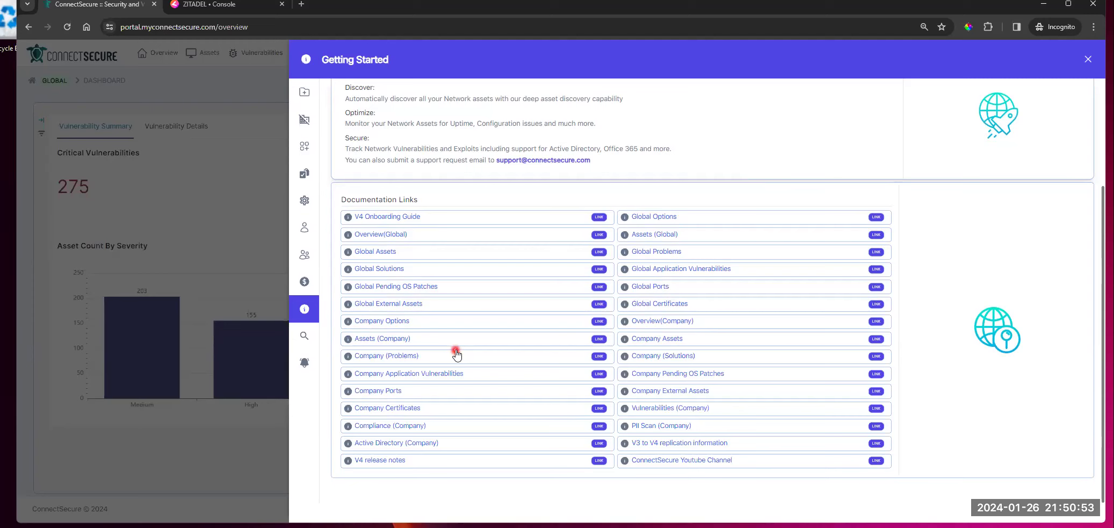
Step: View the Search CVE page and try to open the notification section that follows it
{"action": "left_click", "coordinate": [304, 336]}
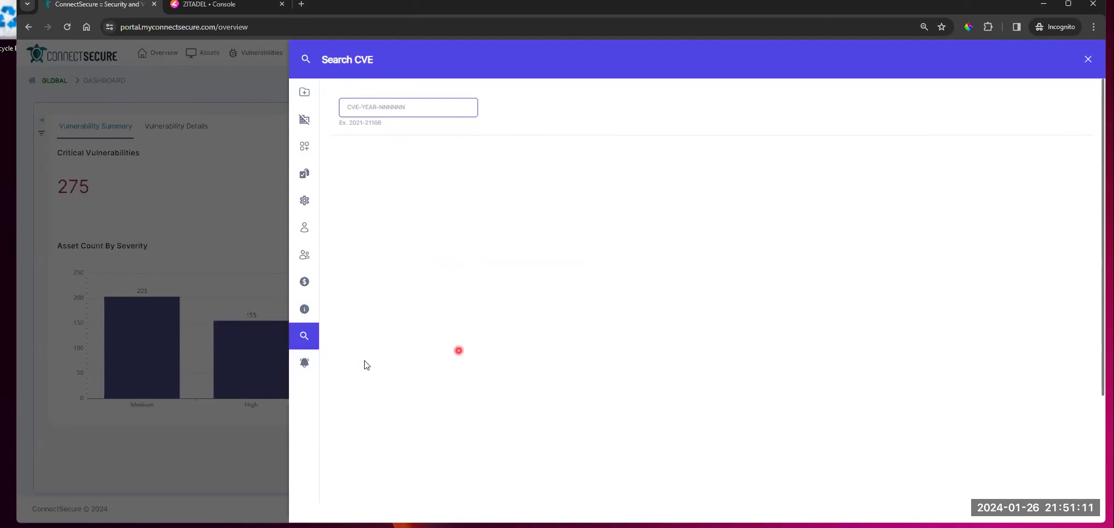
{"action": "left_click", "coordinate": [304, 362]}
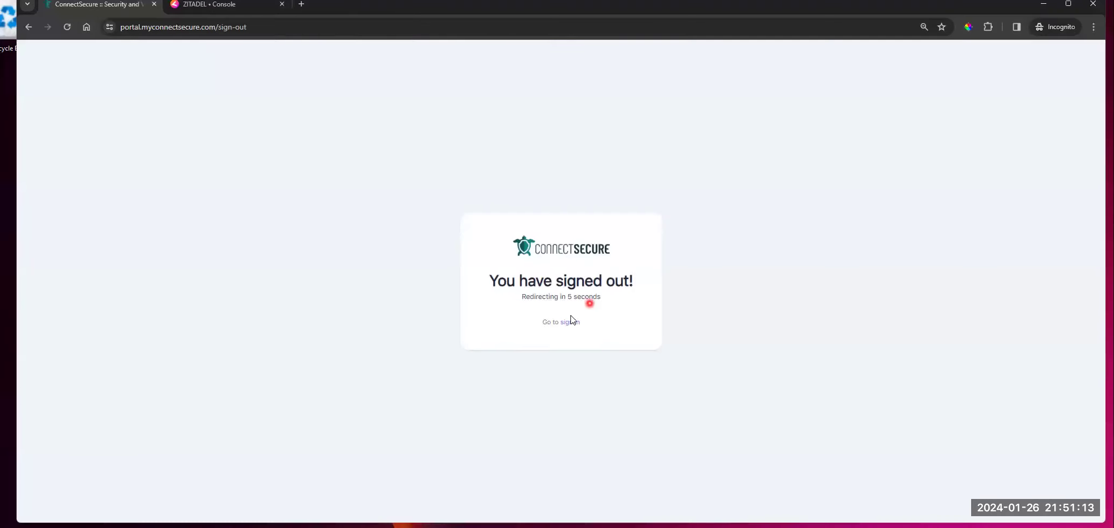
Step: Sign back in to the portal with the tenant name demo-learn and close the ZITADEL console
{"action": "left_click", "coordinate": [570, 322]}
{"action": "left_click", "coordinate": [486, 296]}
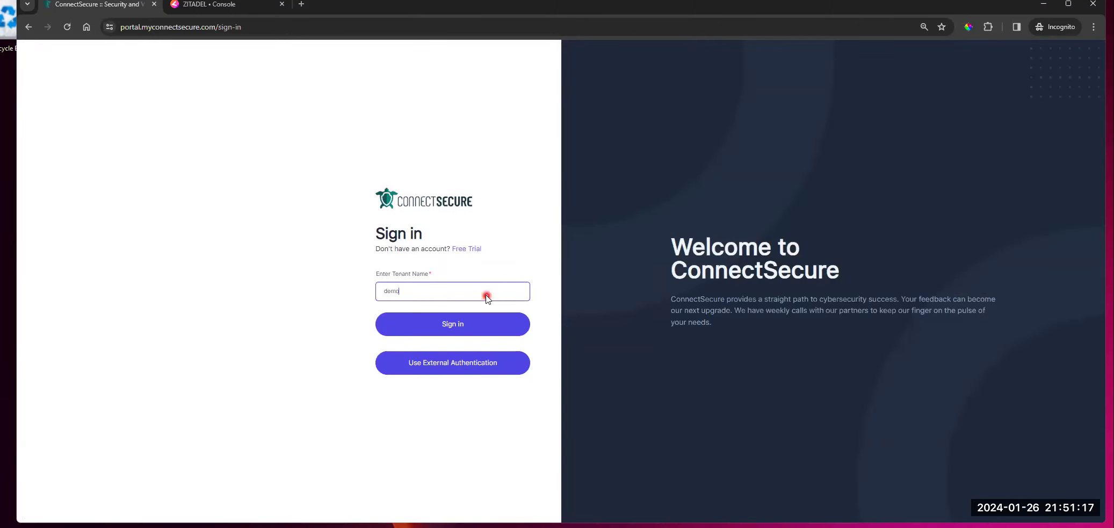
{"action": "type", "text": "demo-learn"}
{"action": "key", "text": "Return"}
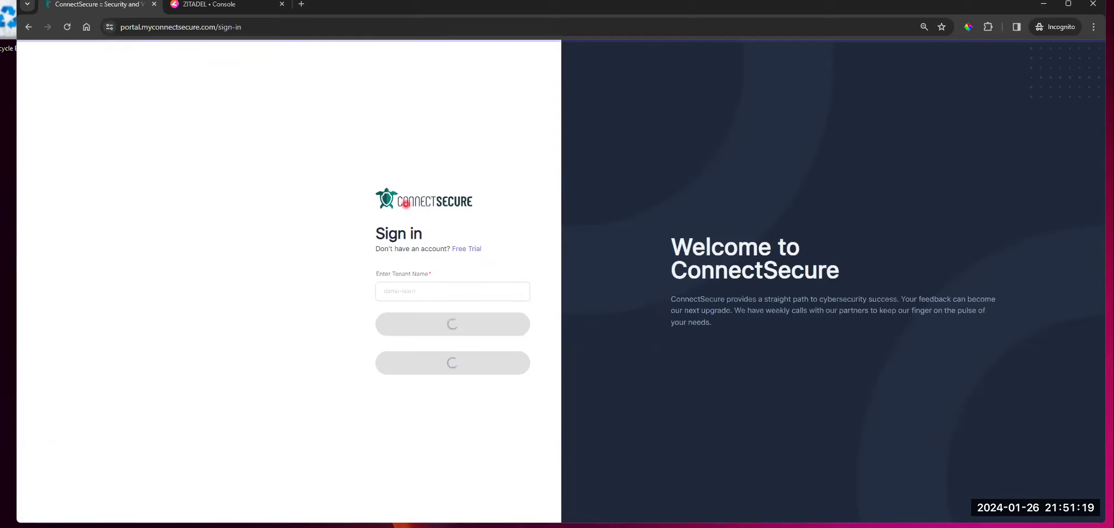
{"action": "left_click", "coordinate": [283, 5]}
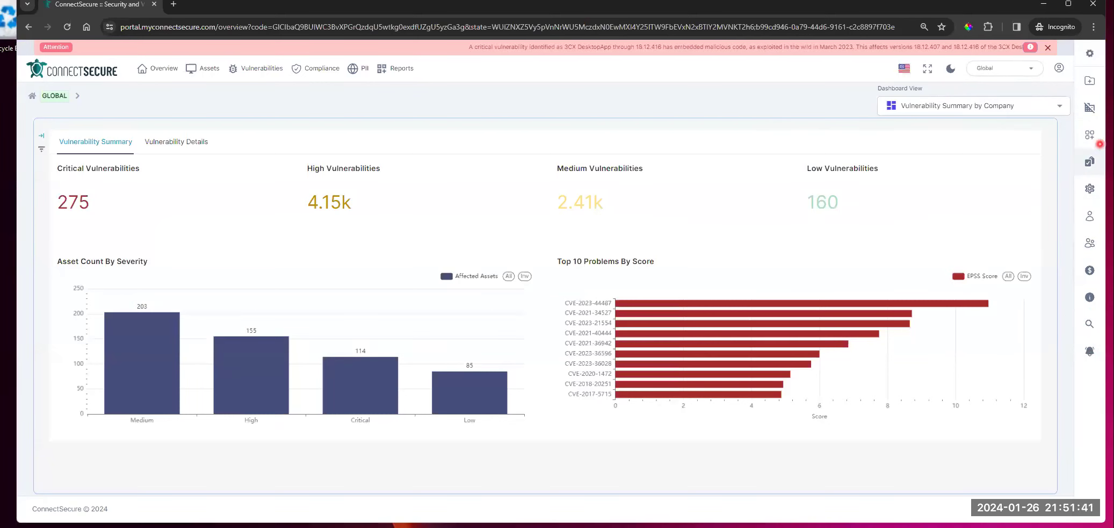
Step: Switch the company scope to Demo Company to view its dashboard, and return to the Global scope
{"action": "left_click", "coordinate": [1016, 76]}
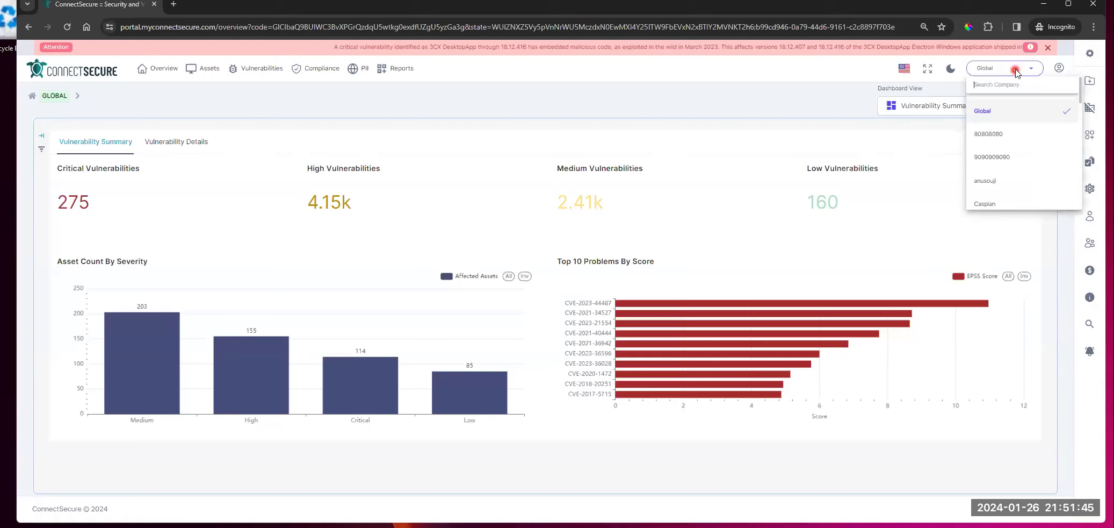
{"action": "scroll", "coordinate": [1019, 115], "scroll_direction": "down", "scroll_amount": 3}
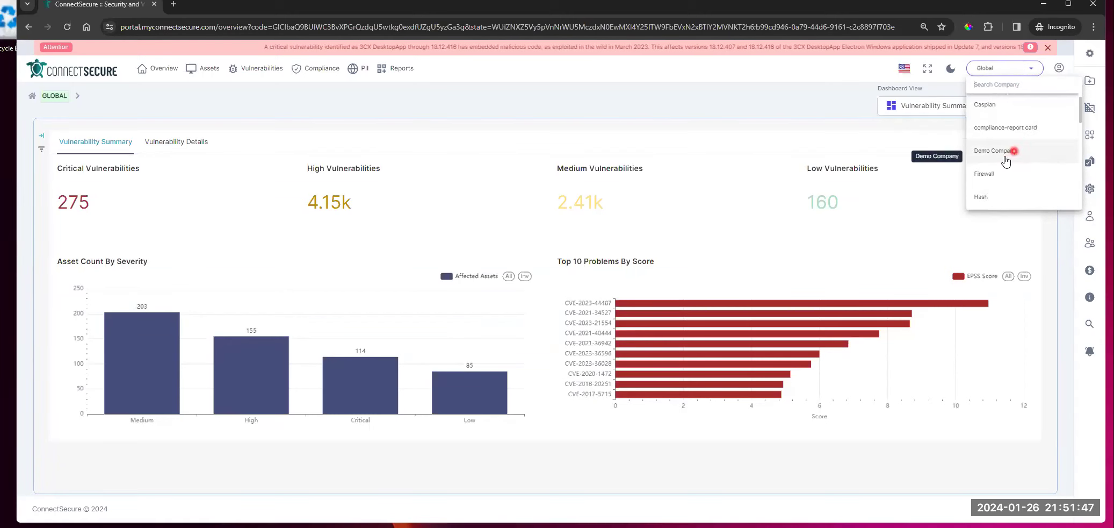
{"action": "left_click", "coordinate": [1001, 145]}
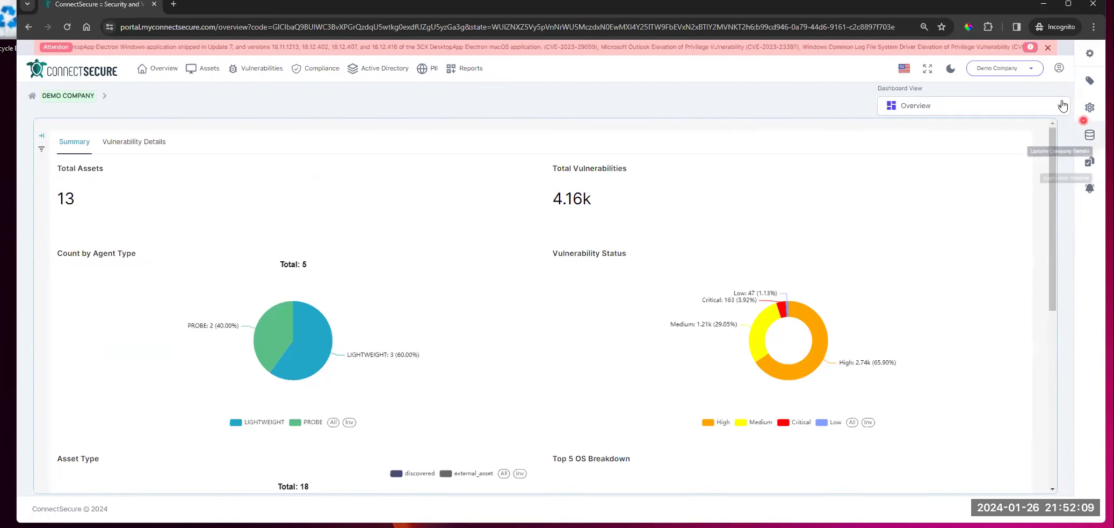
{"action": "left_click", "coordinate": [1026, 69]}
{"action": "left_click", "coordinate": [1026, 113]}
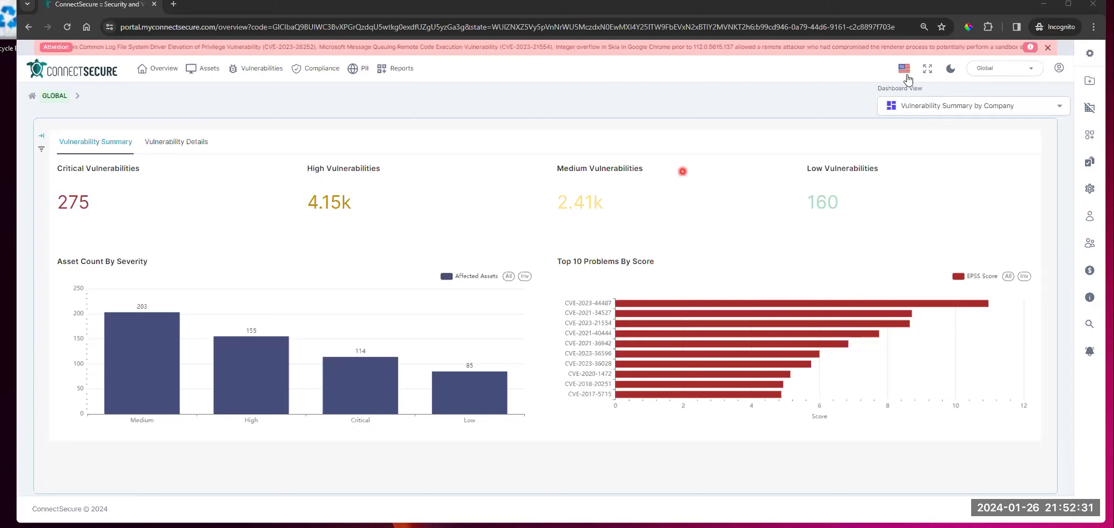
Step: Dismiss the critical vulnerability banner and set the portal's theme to Teal after previewing the Brand, Purple and Amber themes
{"action": "left_click", "coordinate": [1046, 48]}
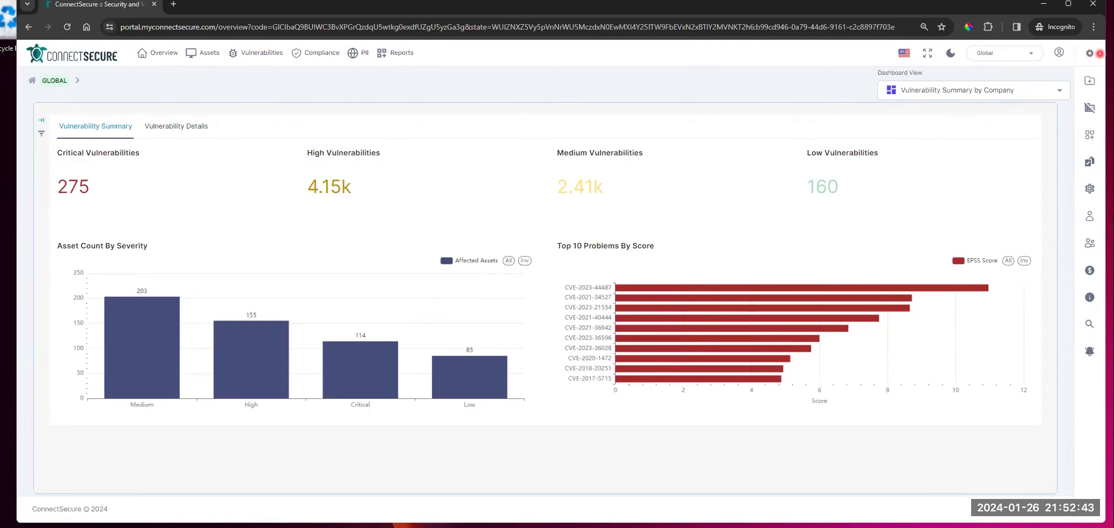
{"action": "left_click", "coordinate": [1090, 54]}
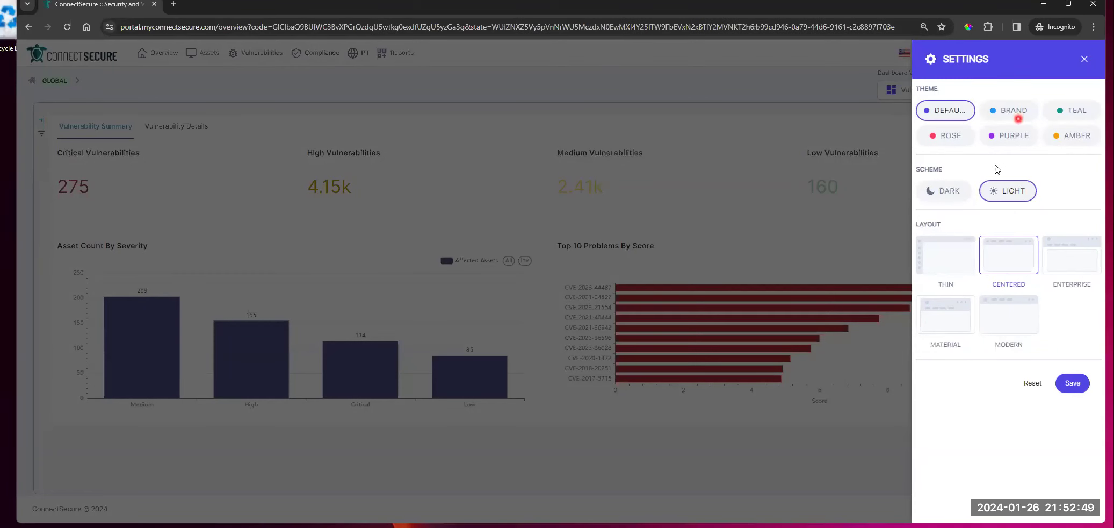
{"action": "left_click", "coordinate": [1010, 110]}
{"action": "left_click", "coordinate": [1060, 111]}
{"action": "left_click", "coordinate": [1010, 135]}
{"action": "left_click", "coordinate": [1072, 135]}
{"action": "left_click", "coordinate": [1071, 115]}
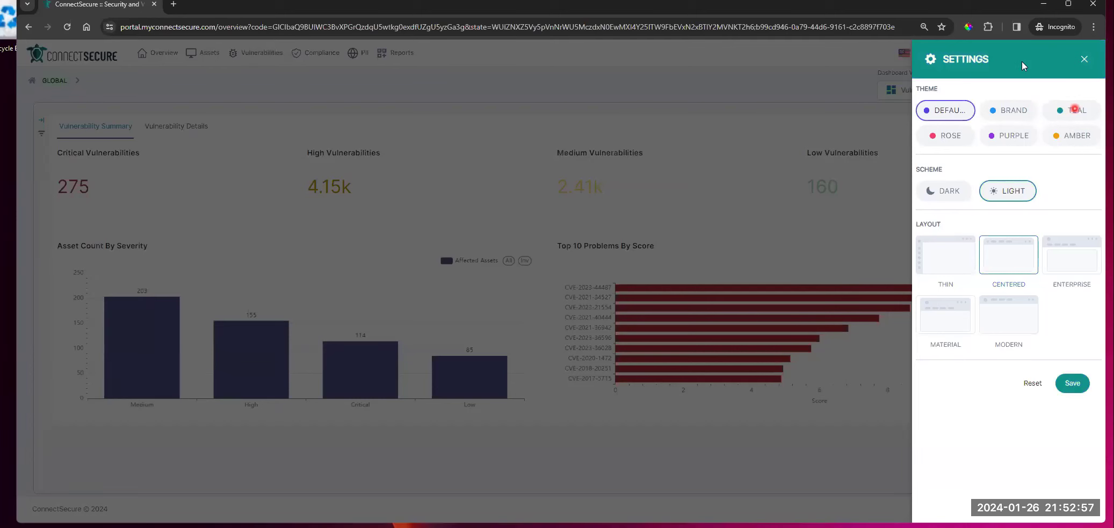
Step: Try the Dark scheme in the display settings and return to the Light scheme
{"action": "left_click", "coordinate": [946, 192]}
{"action": "left_click", "coordinate": [1009, 191]}
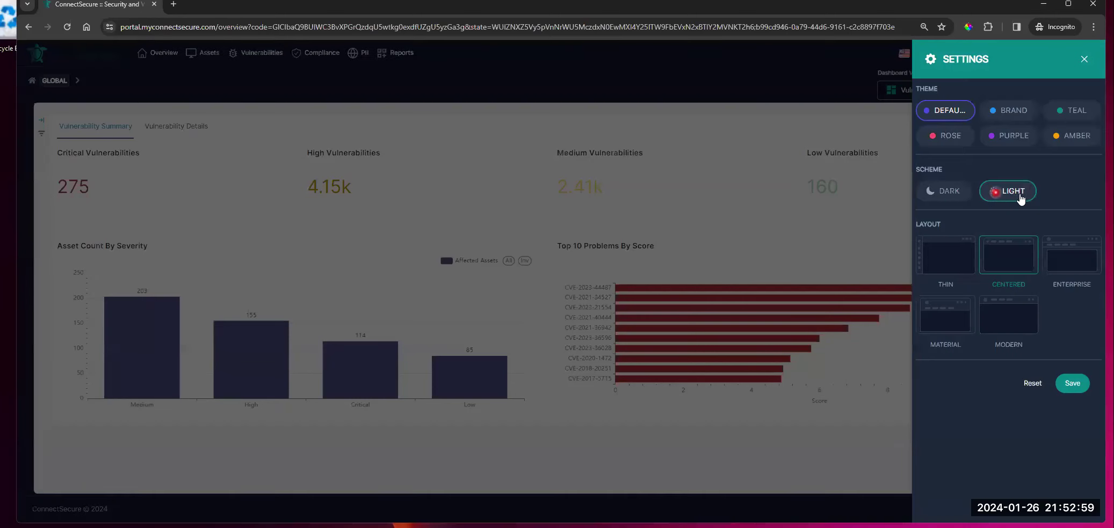
{"action": "left_click", "coordinate": [946, 192]}
{"action": "left_click", "coordinate": [1008, 192]}
{"action": "left_click", "coordinate": [954, 201]}
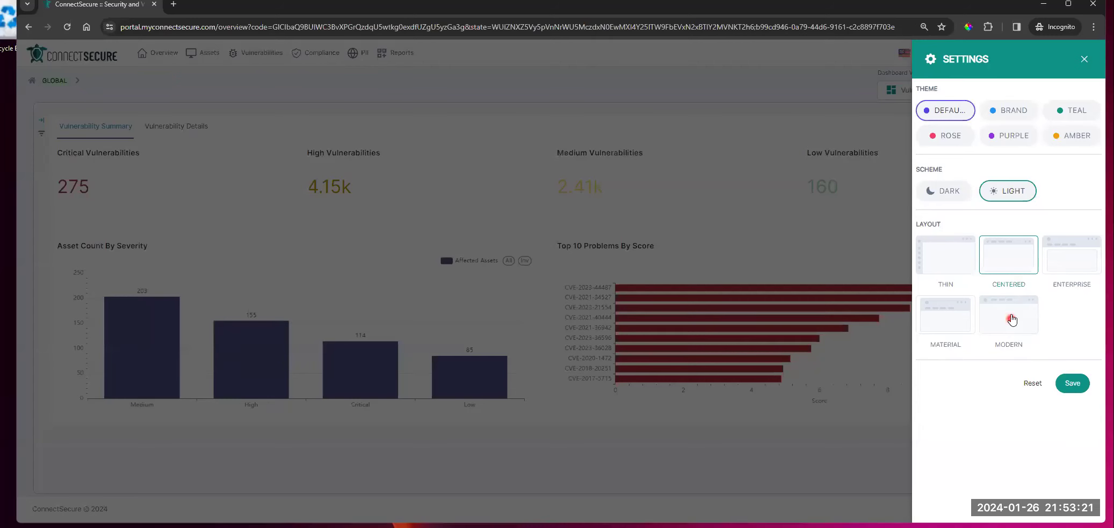
Step: Try the Thin layout, view its Overview, Assets and Vulnerabilities submenus, and hide and restore the side navigation
{"action": "left_click", "coordinate": [952, 266]}
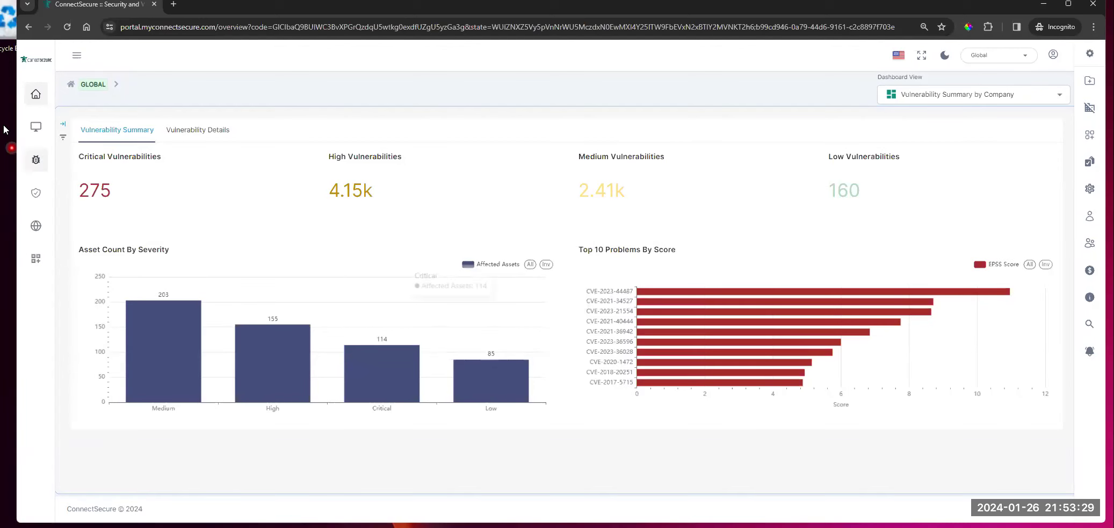
{"action": "left_click", "coordinate": [36, 126]}
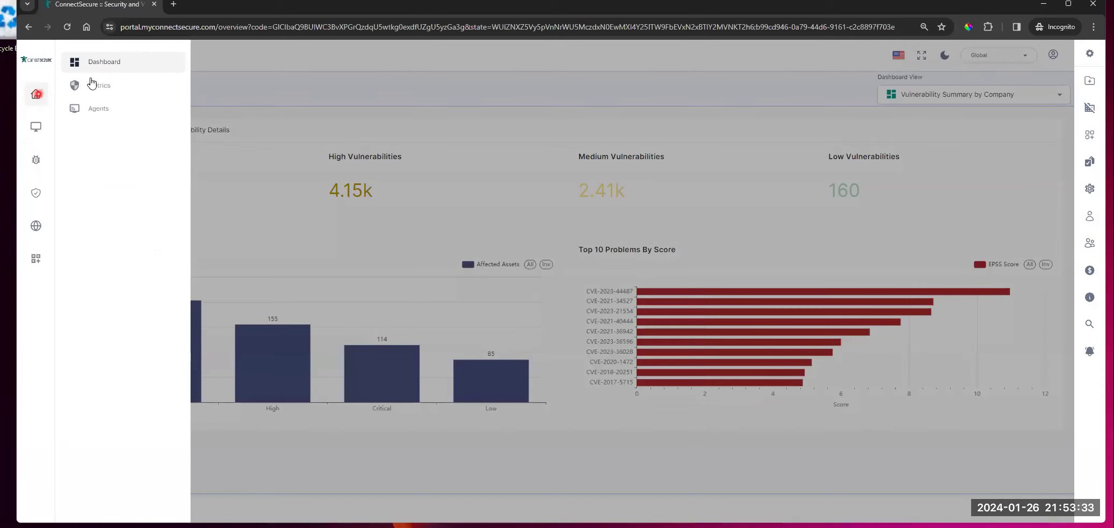
{"action": "left_click", "coordinate": [37, 127]}
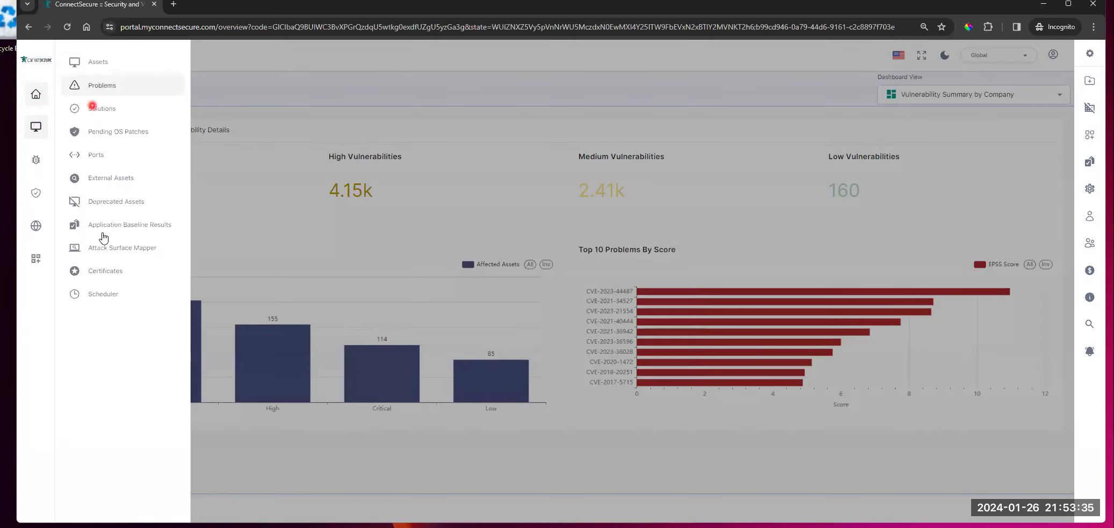
{"action": "left_click", "coordinate": [36, 160]}
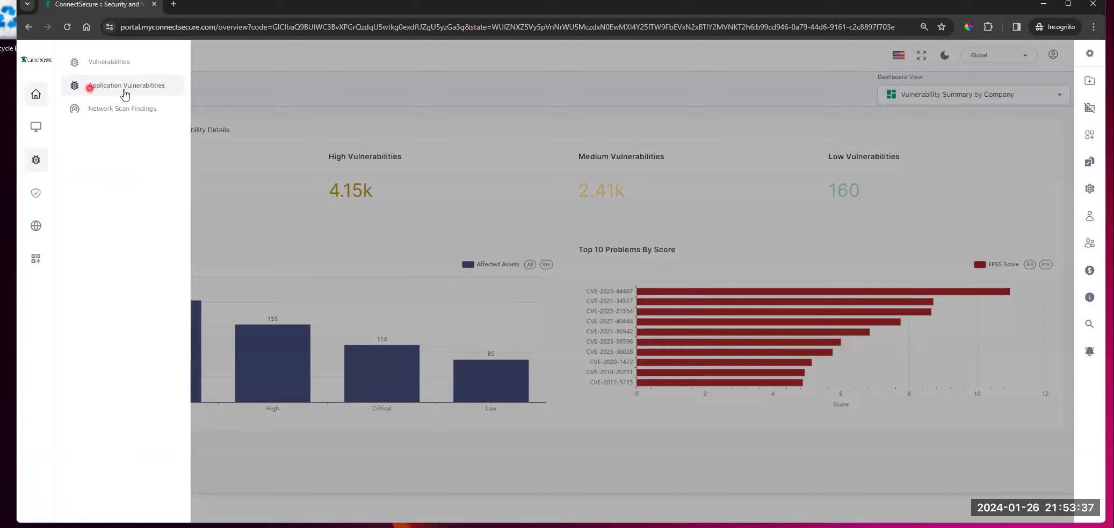
{"action": "left_click", "coordinate": [338, 71]}
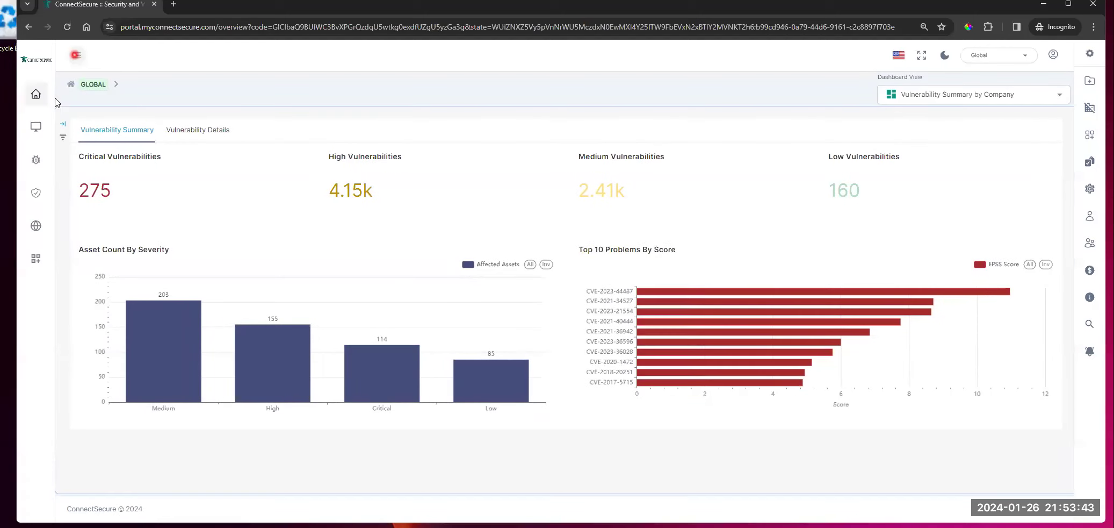
{"action": "left_click", "coordinate": [75, 55]}
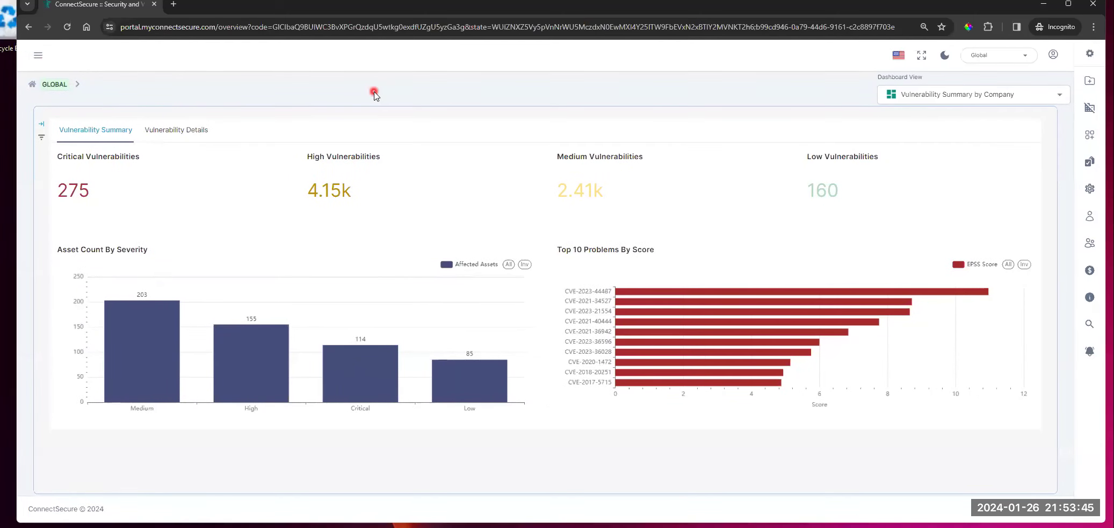
{"action": "left_click", "coordinate": [38, 55]}
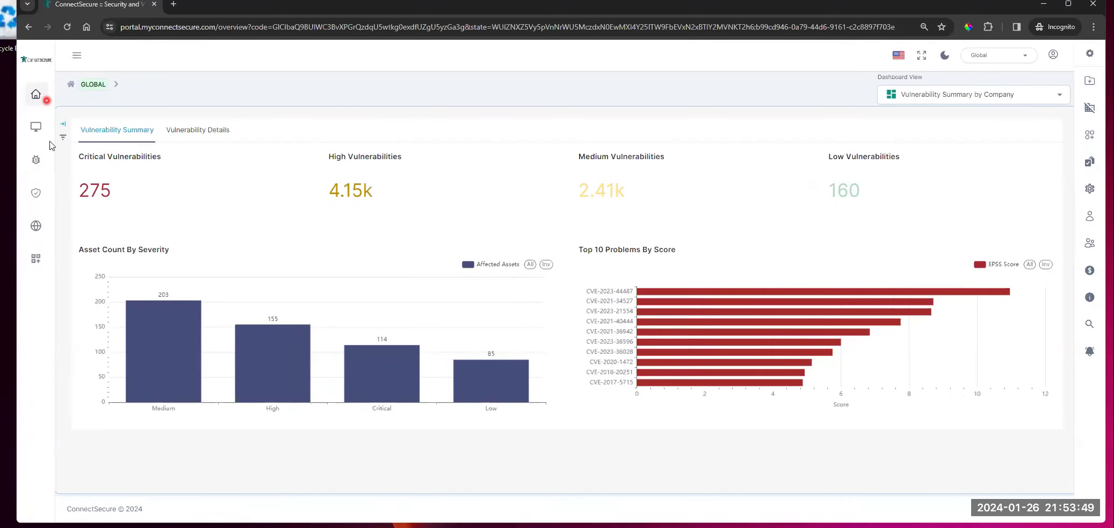
Step: Change the portal's layout to Enterprise in the display settings
{"action": "left_click", "coordinate": [1086, 56]}
{"action": "left_click", "coordinate": [1069, 264]}
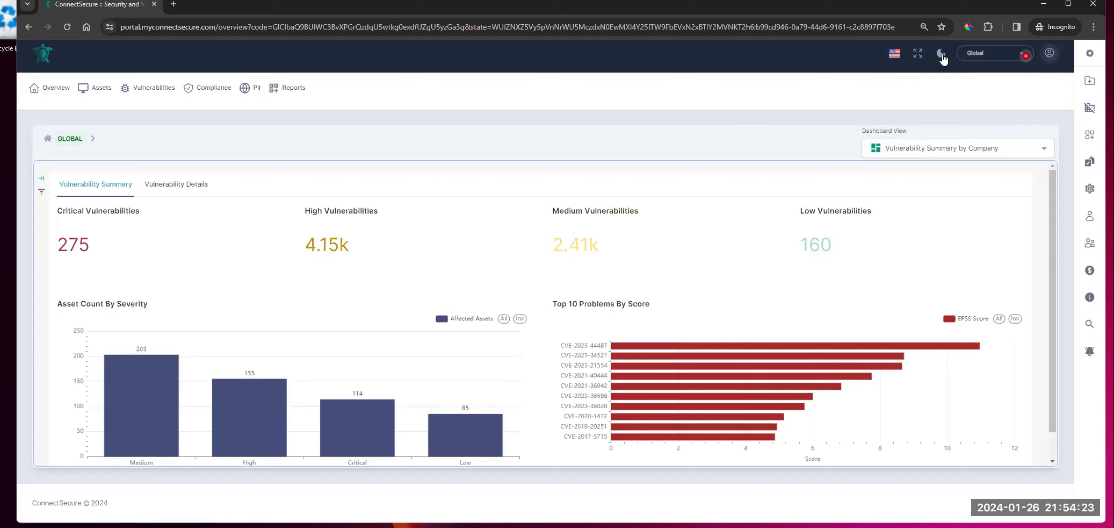
Step: View the available interface languages without changing the language, and try fullscreen mode before exiting it
{"action": "left_click", "coordinate": [899, 57]}
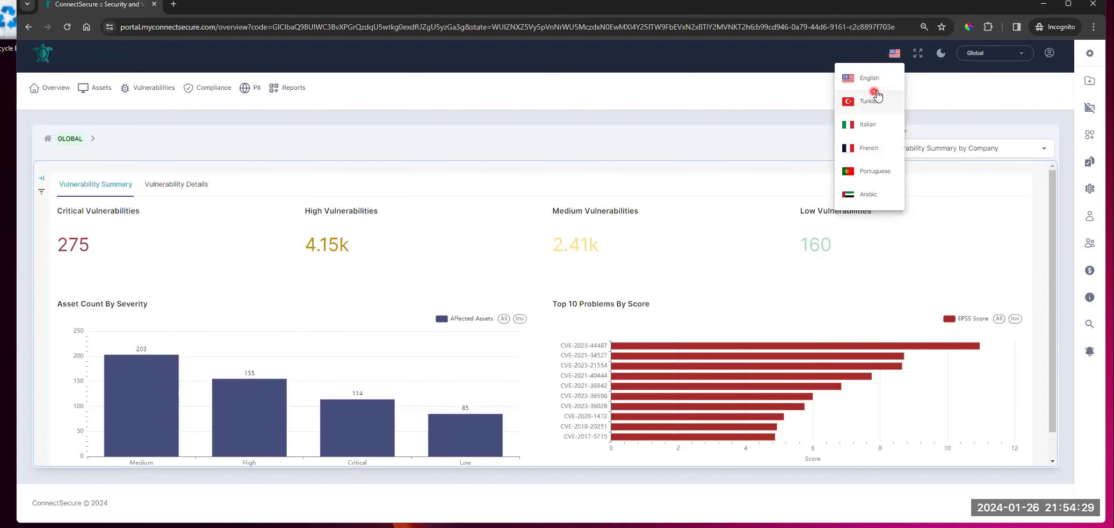
{"action": "left_click", "coordinate": [796, 82]}
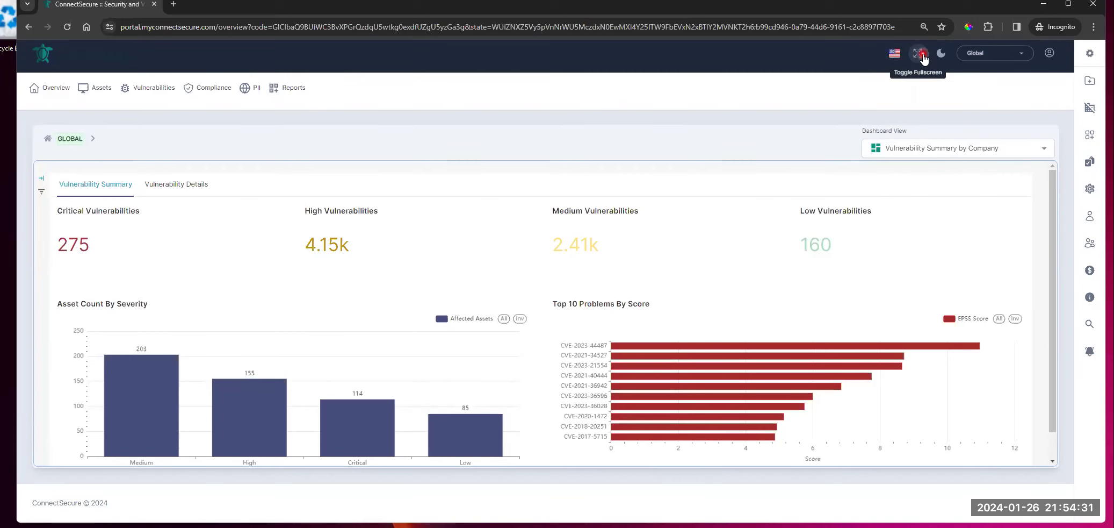
{"action": "left_click", "coordinate": [922, 54]}
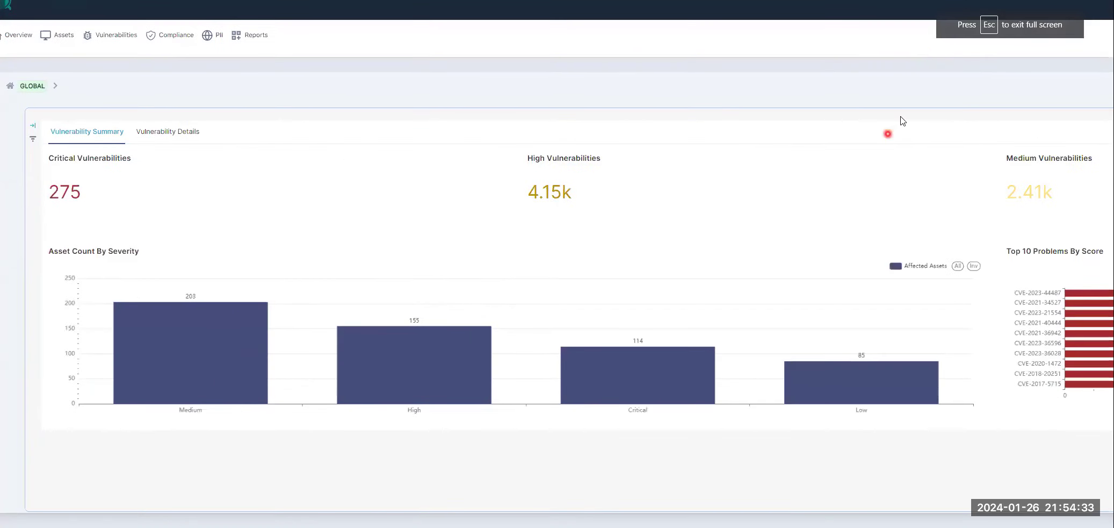
{"action": "key", "text": "Escape"}
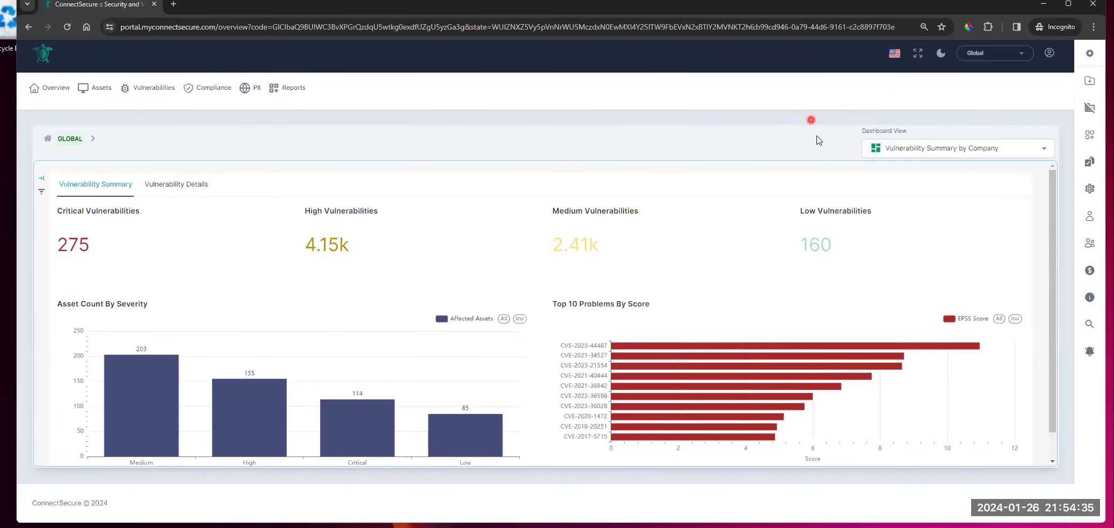
Step: Toggle the portal between the dark and light schemes several times, finishing on the light scheme
{"action": "left_click", "coordinate": [945, 59]}
{"action": "left_click", "coordinate": [945, 60]}
{"action": "left_click", "coordinate": [945, 60]}
{"action": "left_click", "coordinate": [945, 59]}
{"action": "left_click", "coordinate": [945, 59]}
{"action": "left_click", "coordinate": [945, 59]}
{"action": "left_click", "coordinate": [945, 59]}
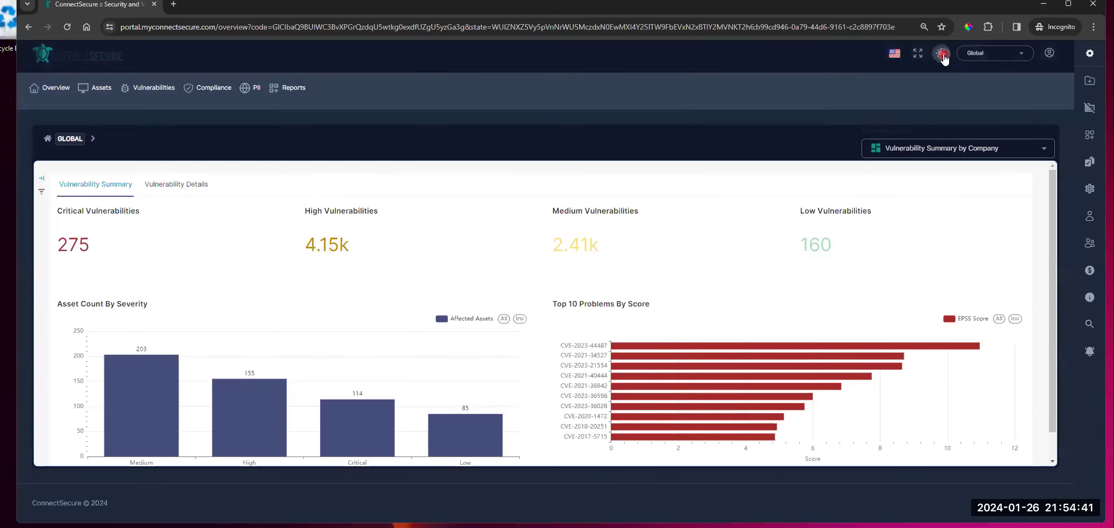
{"action": "left_click", "coordinate": [945, 60]}
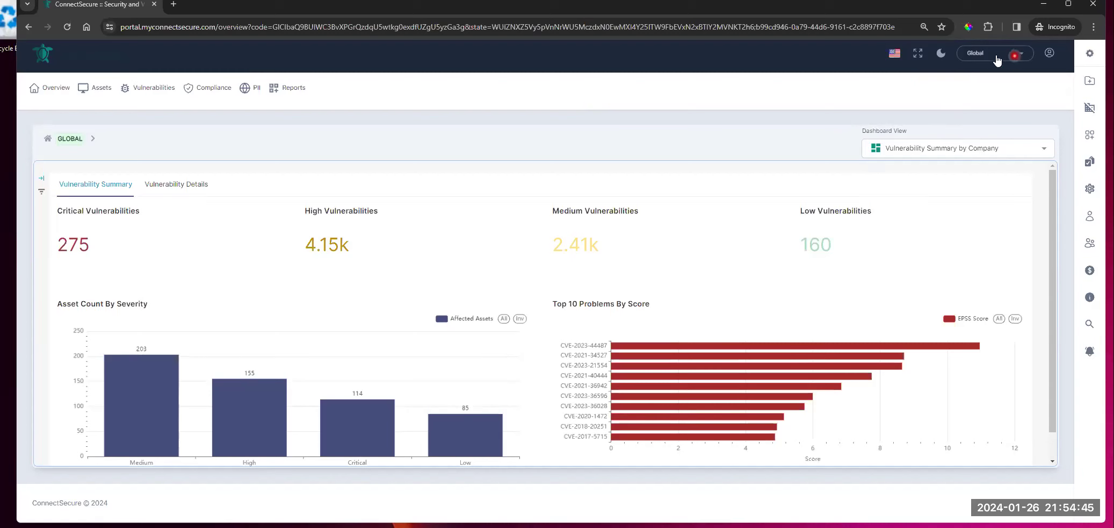
Step: Review the account menu options, and view the Replication Status before closing it
{"action": "left_click", "coordinate": [1049, 53]}
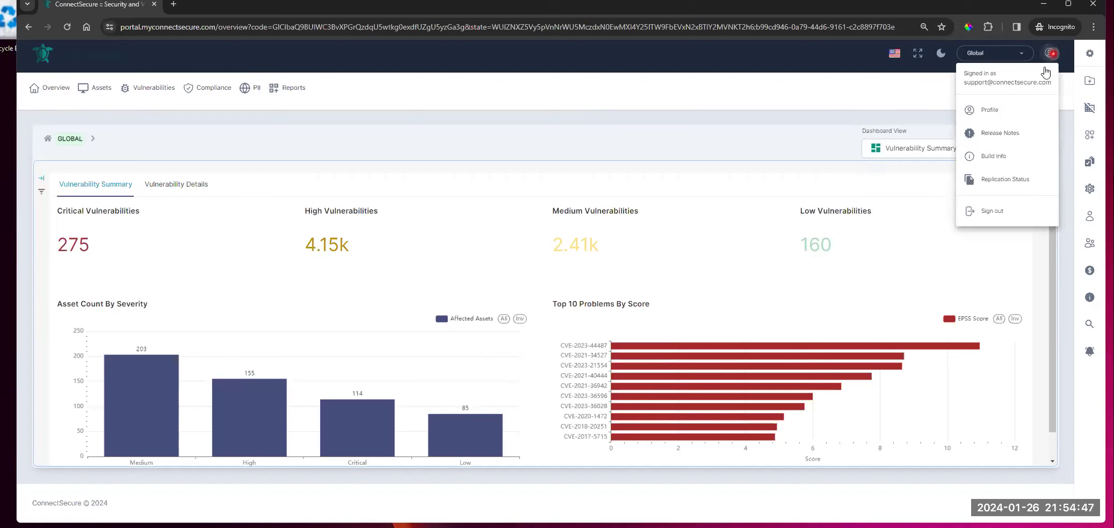
{"action": "left_click", "coordinate": [1033, 110]}
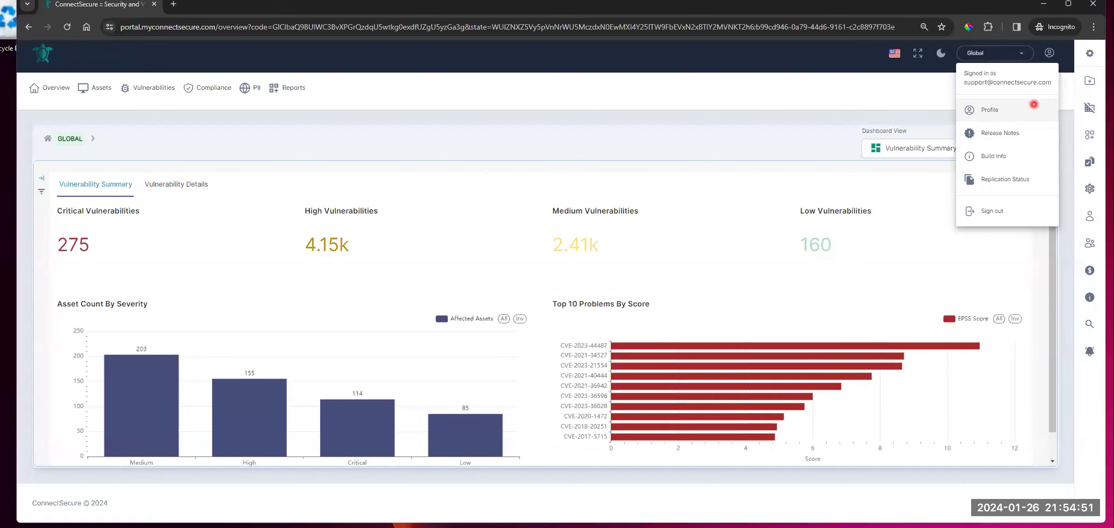
{"action": "left_click", "coordinate": [1055, 53]}
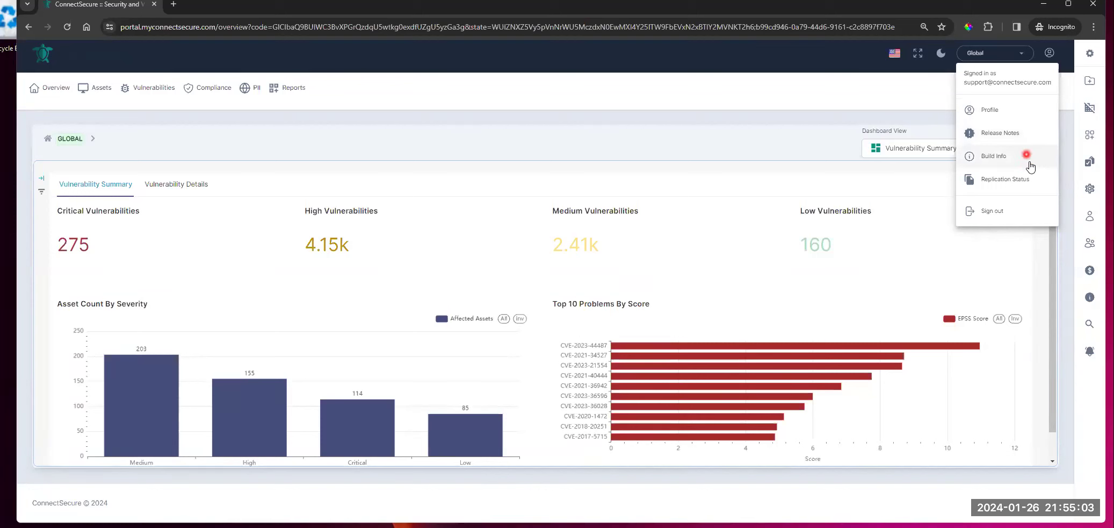
{"action": "left_click", "coordinate": [1007, 181]}
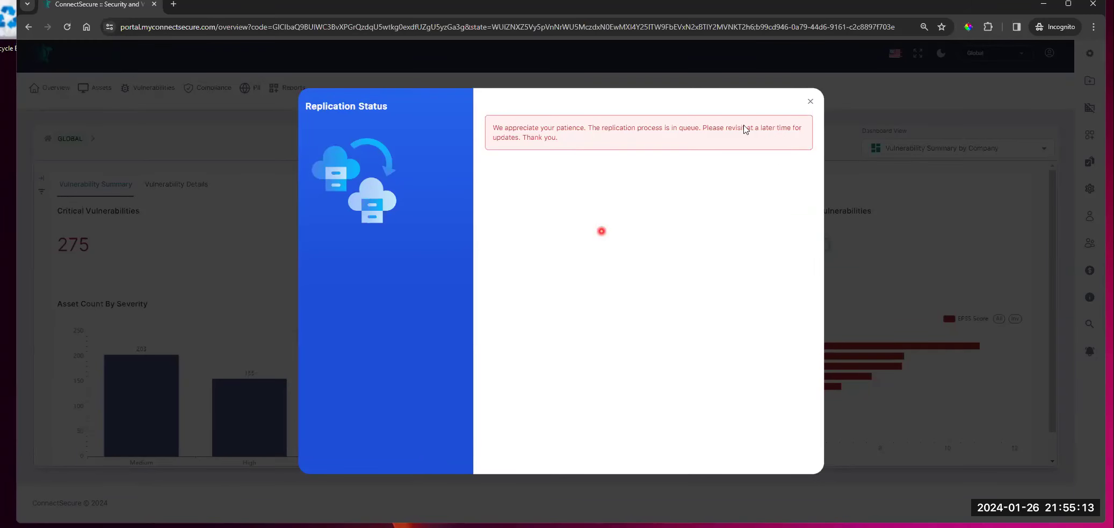
{"action": "left_click", "coordinate": [809, 103]}
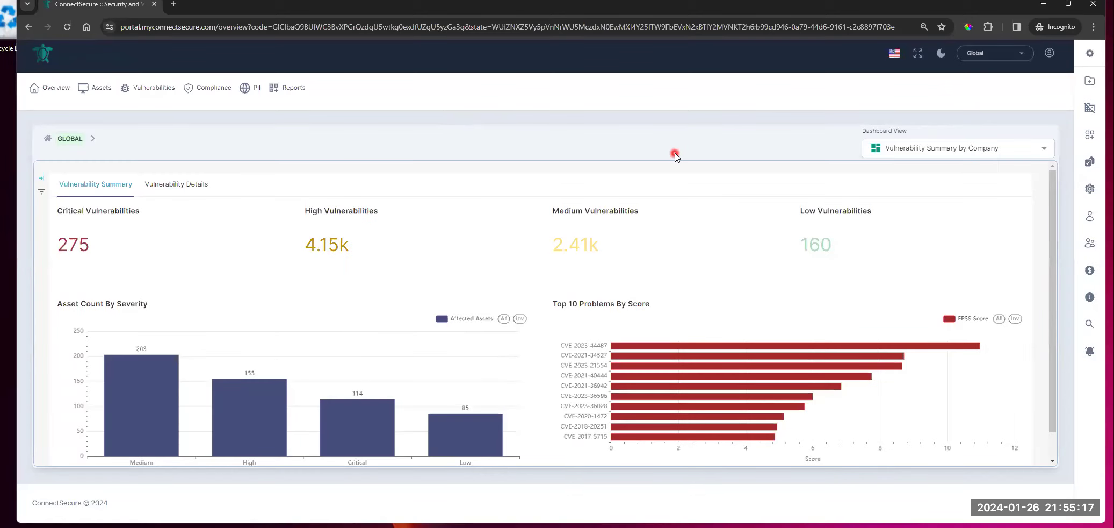
{"action": "left_click", "coordinate": [1050, 54]}
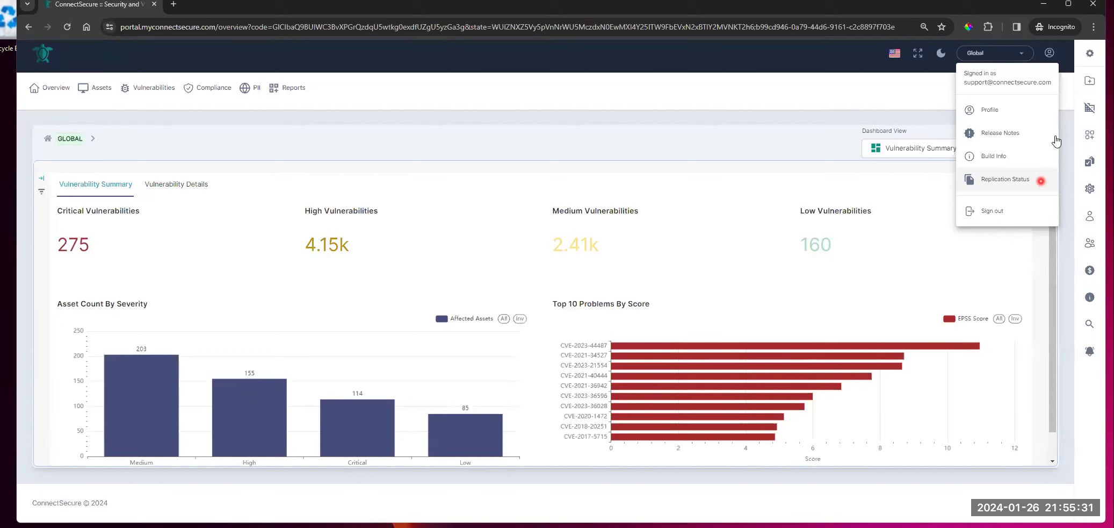
{"action": "left_click", "coordinate": [861, 97]}
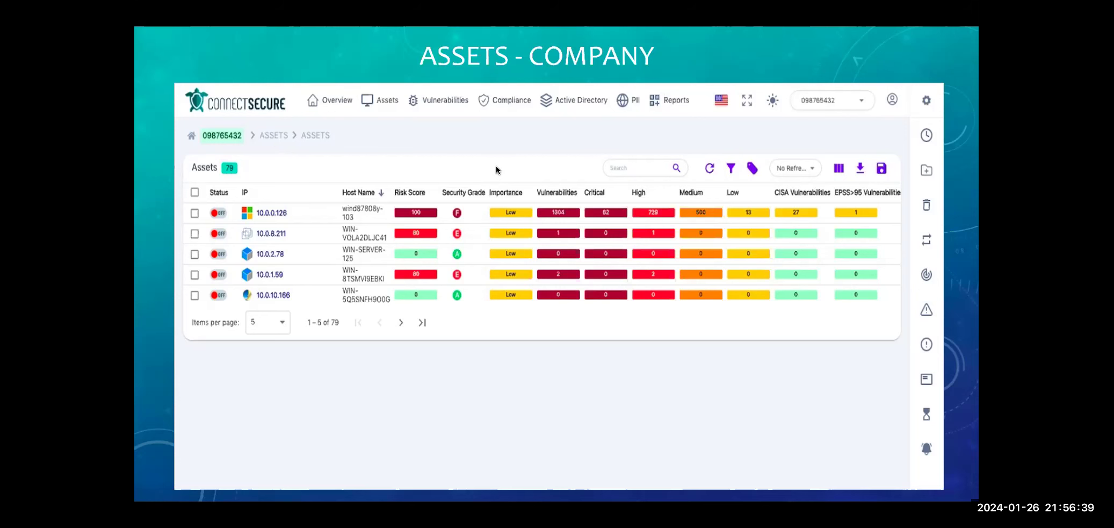
{"action": "left_click", "coordinate": [973, 269]}
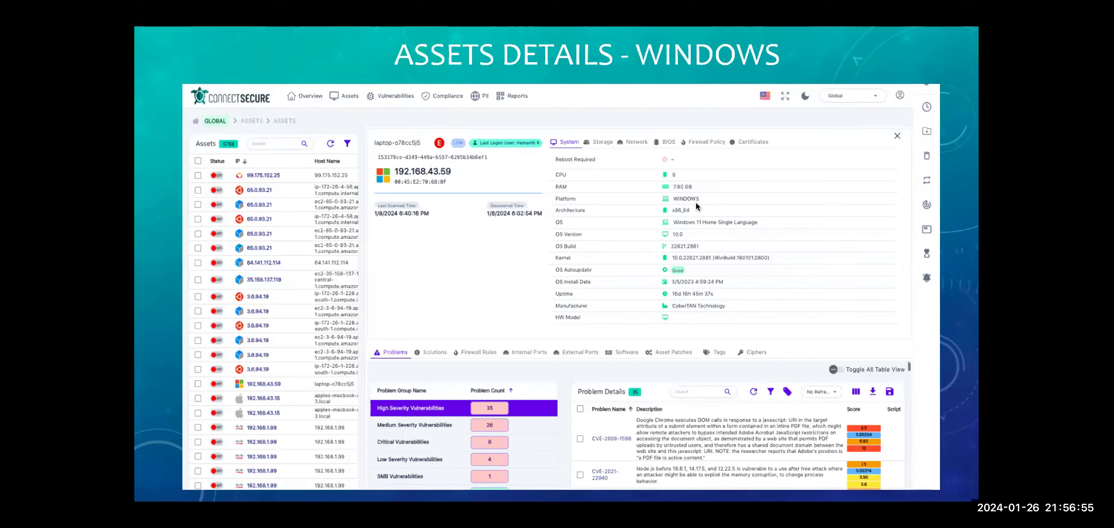
{"action": "left_click", "coordinate": [956, 216]}
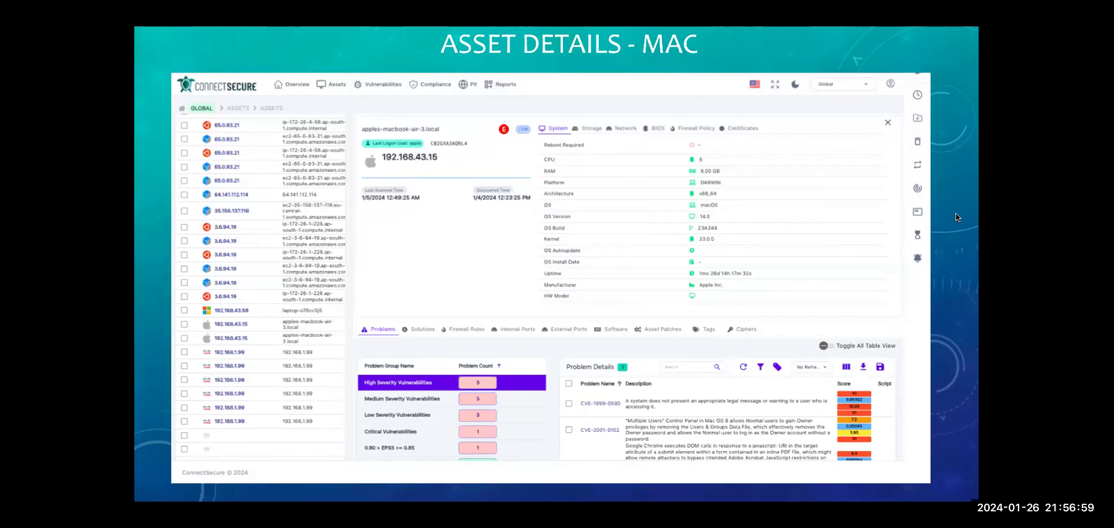
{"action": "left_click", "coordinate": [955, 216]}
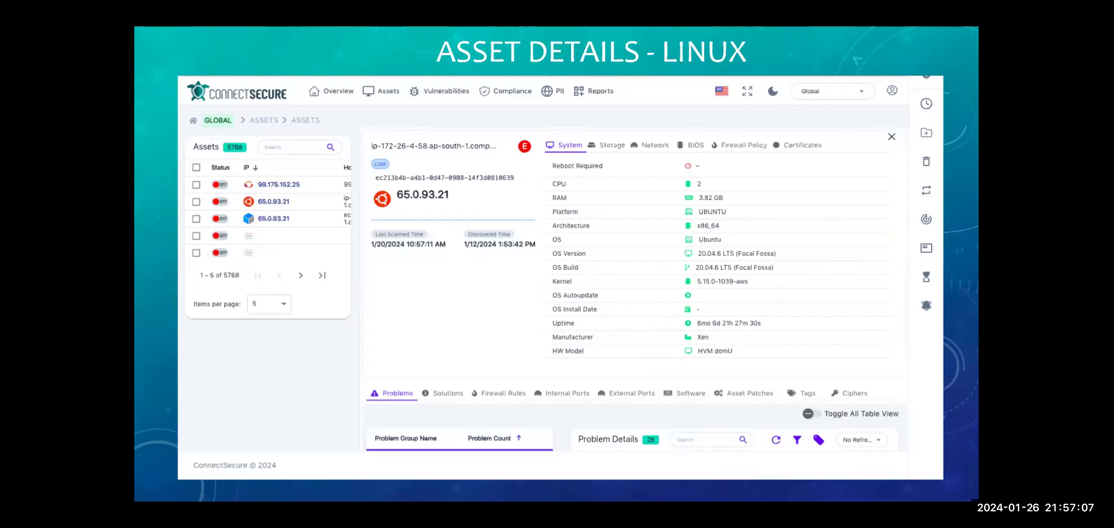
{"action": "left_click", "coordinate": [965, 219]}
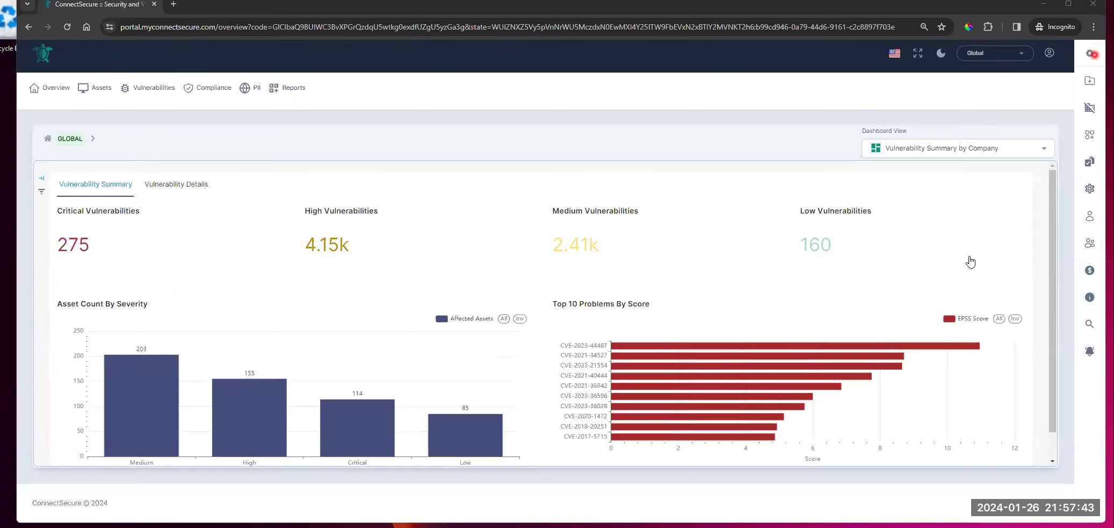
Step: Change the portal's layout in the display settings to one with the logo and navigation together in a single header bar
{"action": "left_click", "coordinate": [1090, 54]}
{"action": "left_click", "coordinate": [1070, 249]}
{"action": "left_click", "coordinate": [1072, 380]}
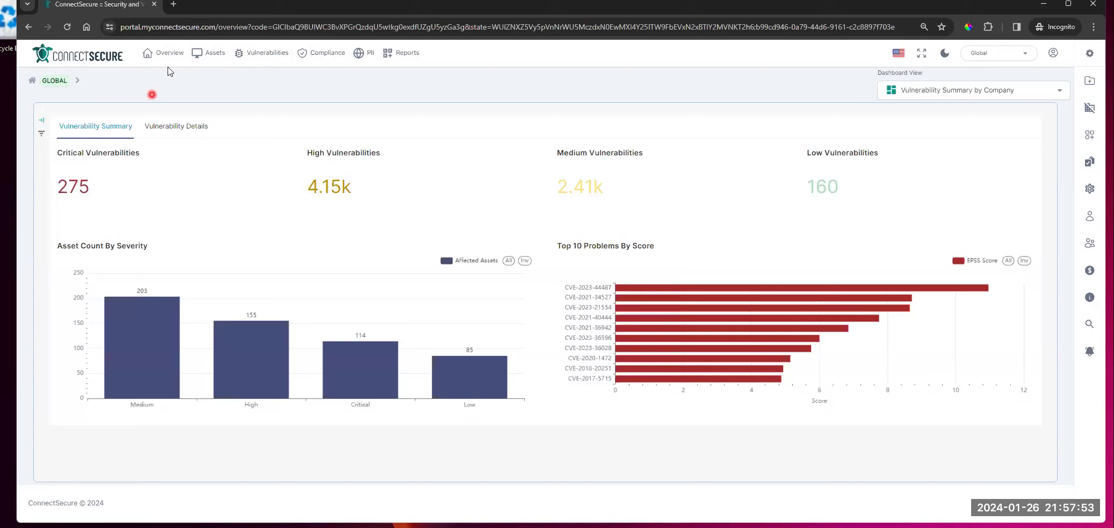
Step: Open the global Assets list and view the table's column visibility and order options
{"action": "left_click", "coordinate": [215, 56]}
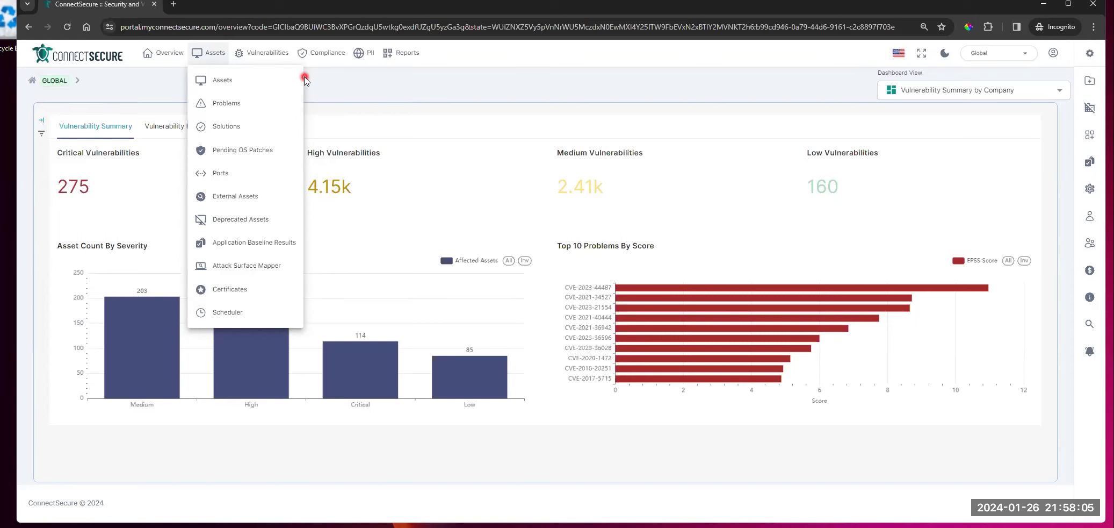
{"action": "left_click", "coordinate": [224, 80]}
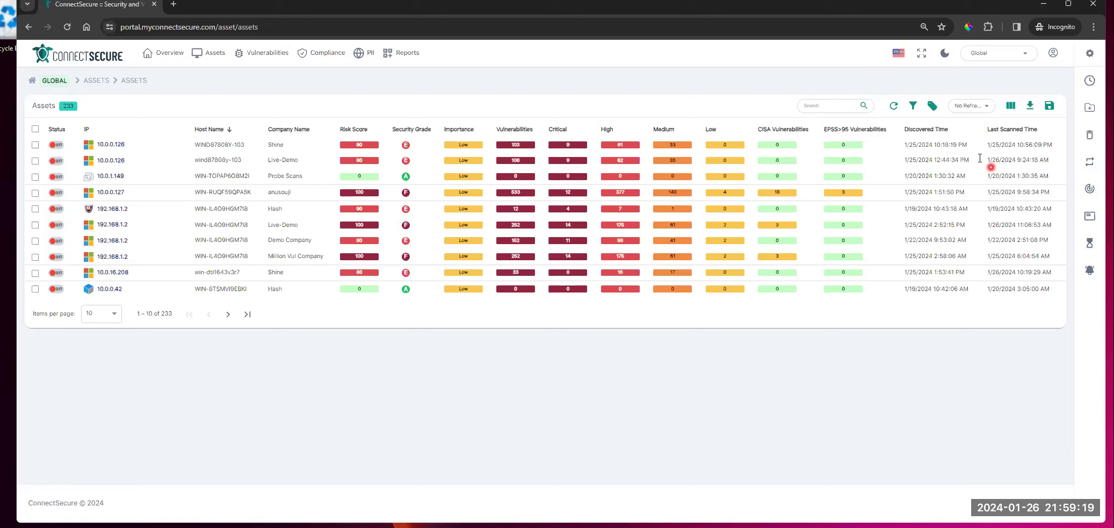
{"action": "left_click", "coordinate": [1011, 106]}
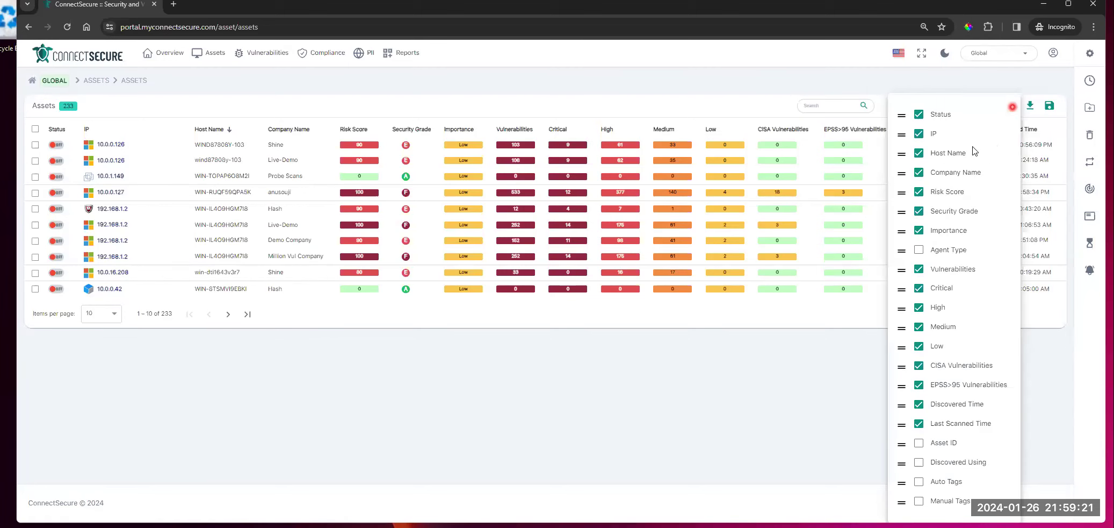
{"action": "left_click", "coordinate": [1031, 110]}
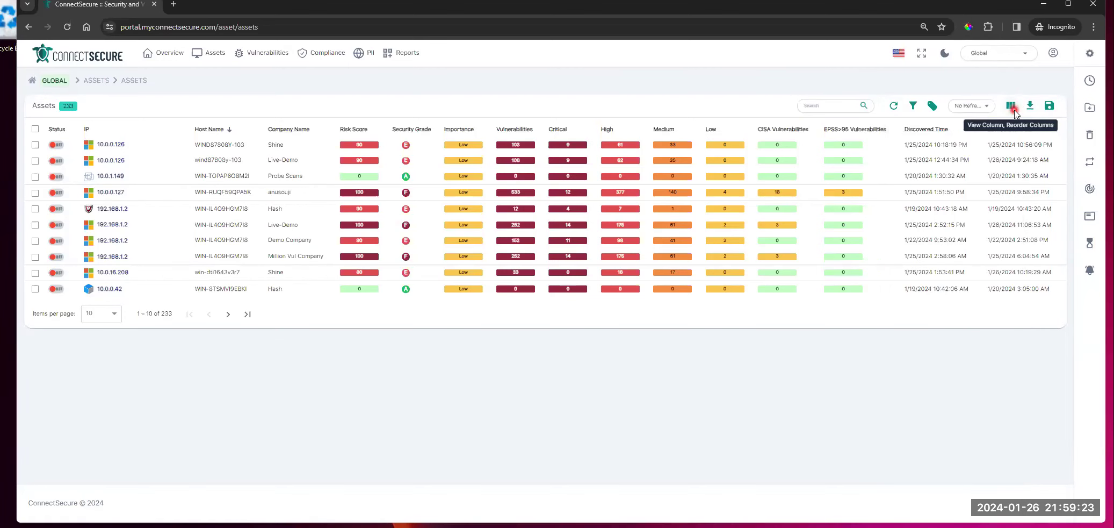
Step: Show the Agent Type column in the Assets table and try to move it ahead of Importance in the column order
{"action": "left_click", "coordinate": [1013, 109]}
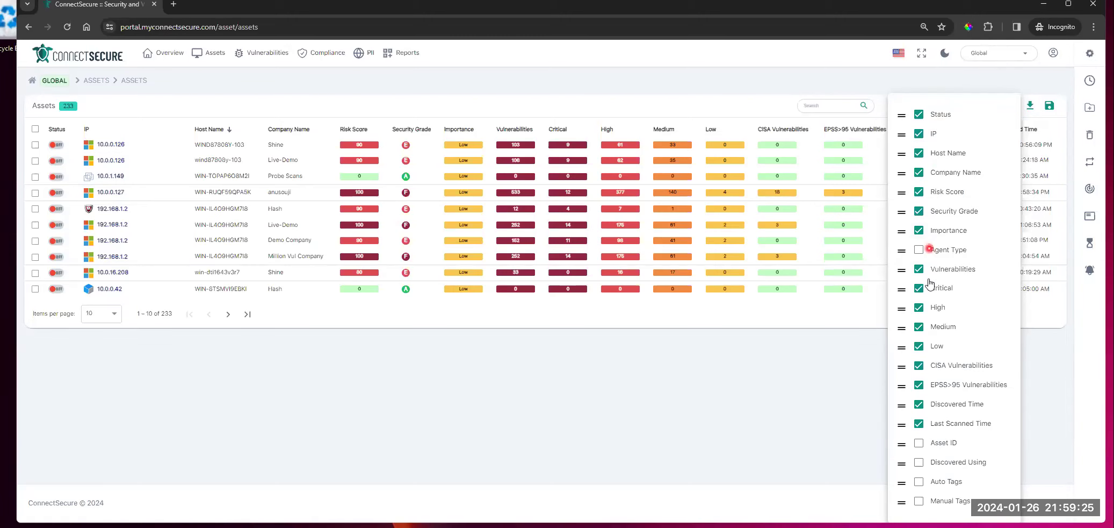
{"action": "left_click", "coordinate": [922, 256]}
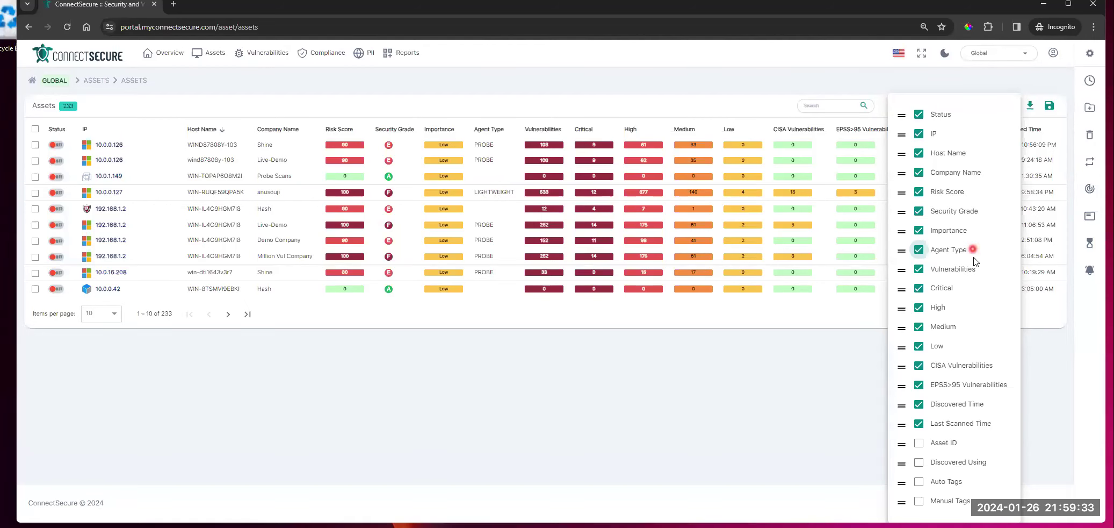
{"action": "left_click_drag", "start_coordinate": [902, 252], "coordinate": [899, 226]}
{"action": "left_click", "coordinate": [823, 407]}
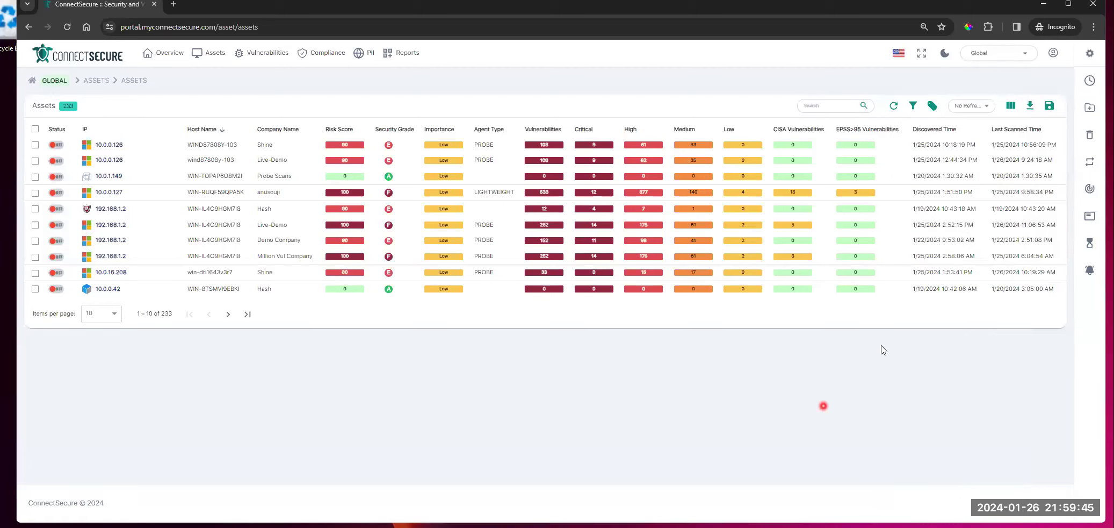
Step: Hide the Agent Type column in the Assets table
{"action": "left_click", "coordinate": [1028, 107]}
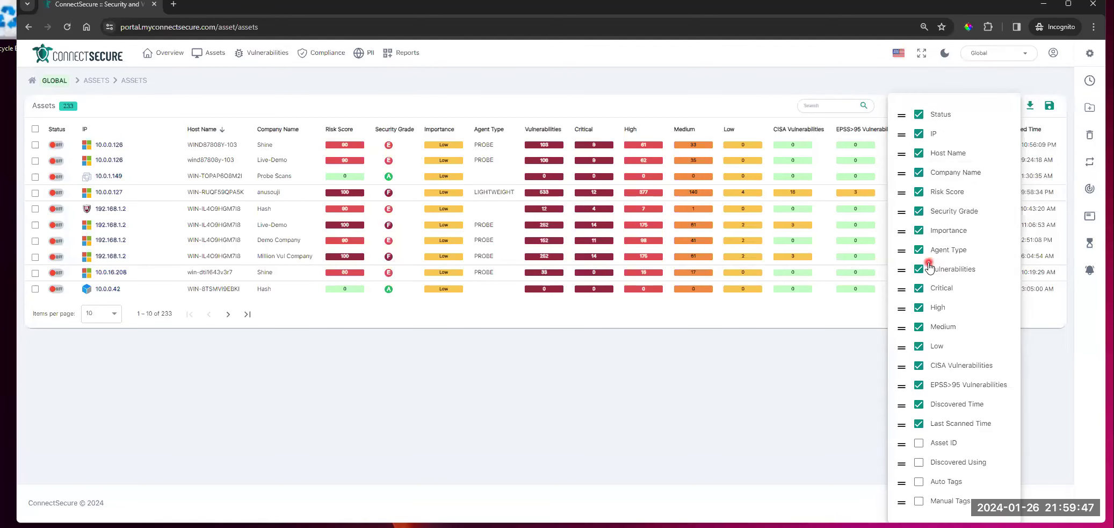
{"action": "left_click", "coordinate": [919, 249]}
{"action": "left_click", "coordinate": [681, 152]}
Step: View the save options of the Assets table
{"action": "left_click", "coordinate": [1049, 105]}
{"action": "left_click", "coordinate": [1010, 130]}
{"action": "left_click", "coordinate": [986, 362]}
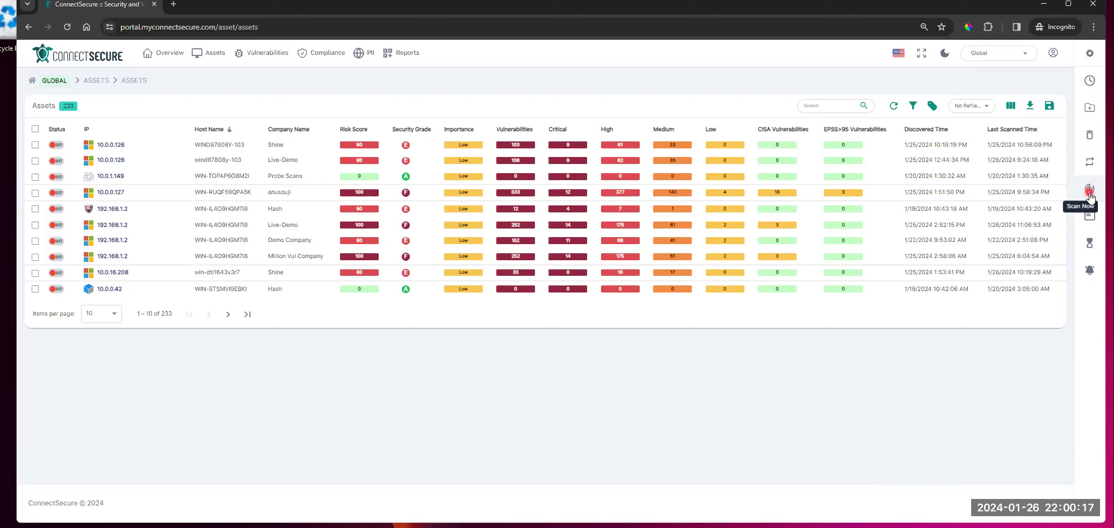
Step: Select the first three assets in the list, try selecting all of them, and clear the selection
{"action": "left_click", "coordinate": [34, 145]}
{"action": "left_click", "coordinate": [35, 161]}
{"action": "left_click", "coordinate": [35, 177]}
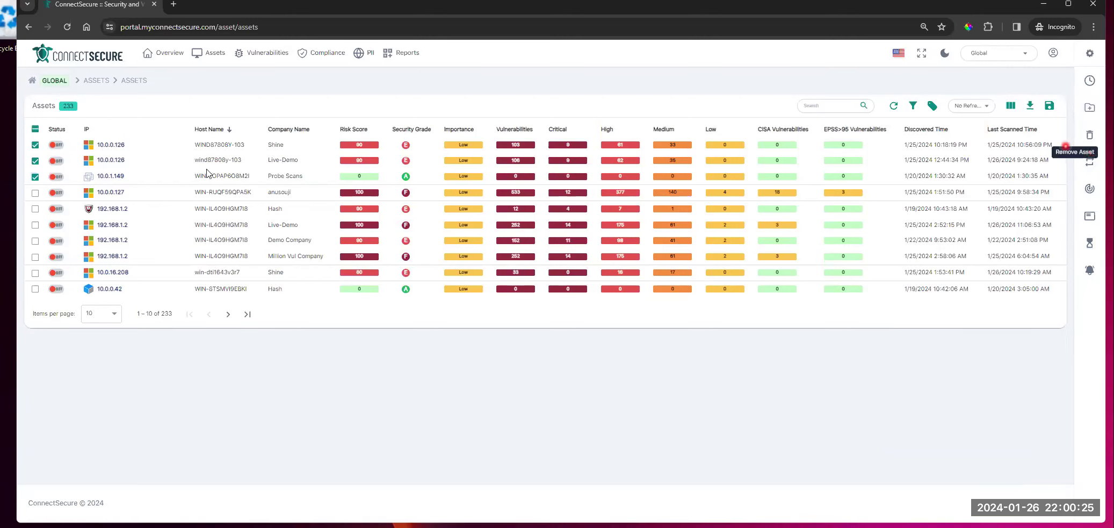
{"action": "left_click", "coordinate": [35, 129]}
{"action": "left_click", "coordinate": [35, 130]}
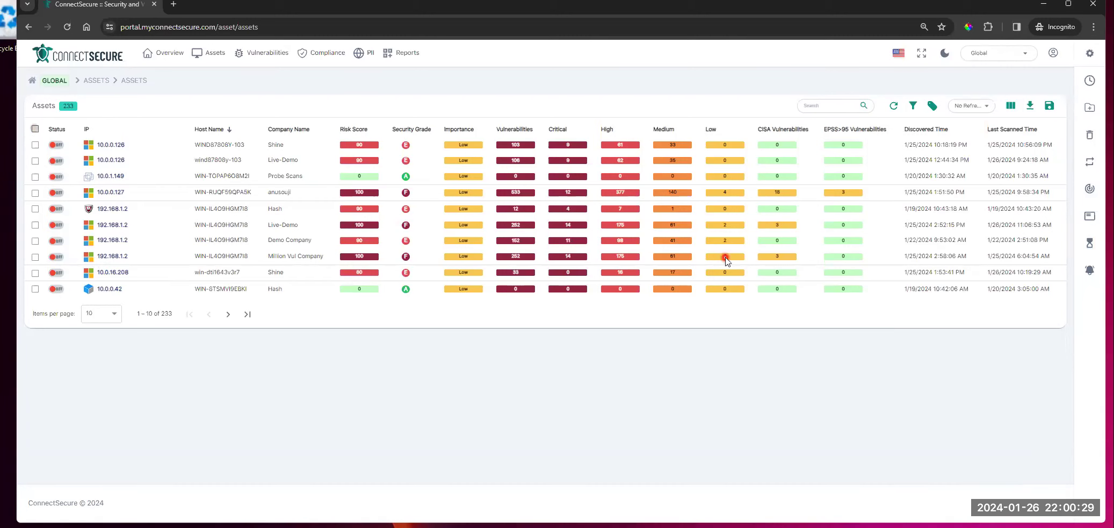
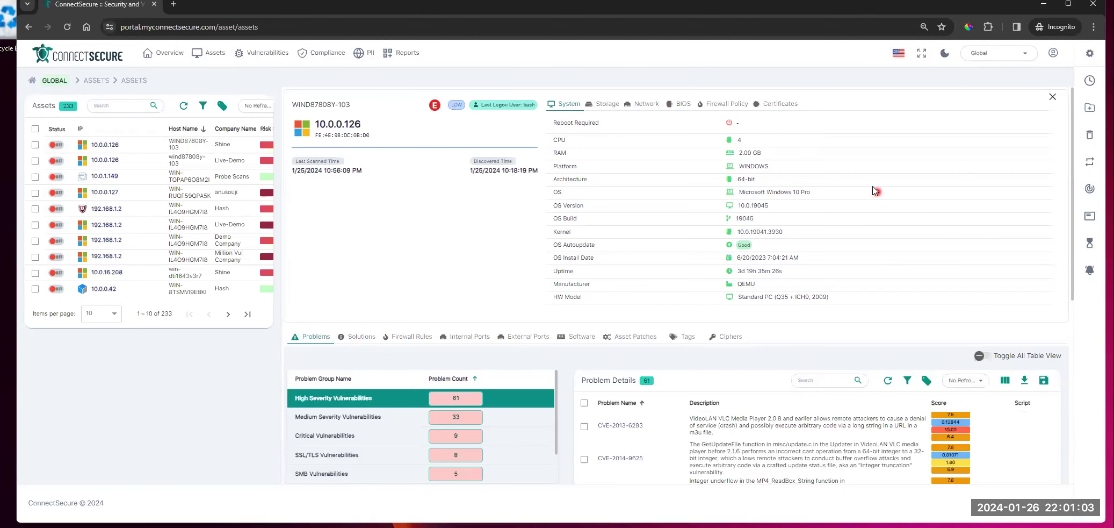
Step: View the SMB Vulnerabilities and SSL Certificate Info problem groups in the details of asset WIND87808Y-103
{"action": "scroll", "coordinate": [875, 191], "scroll_direction": "down", "scroll_amount": 3}
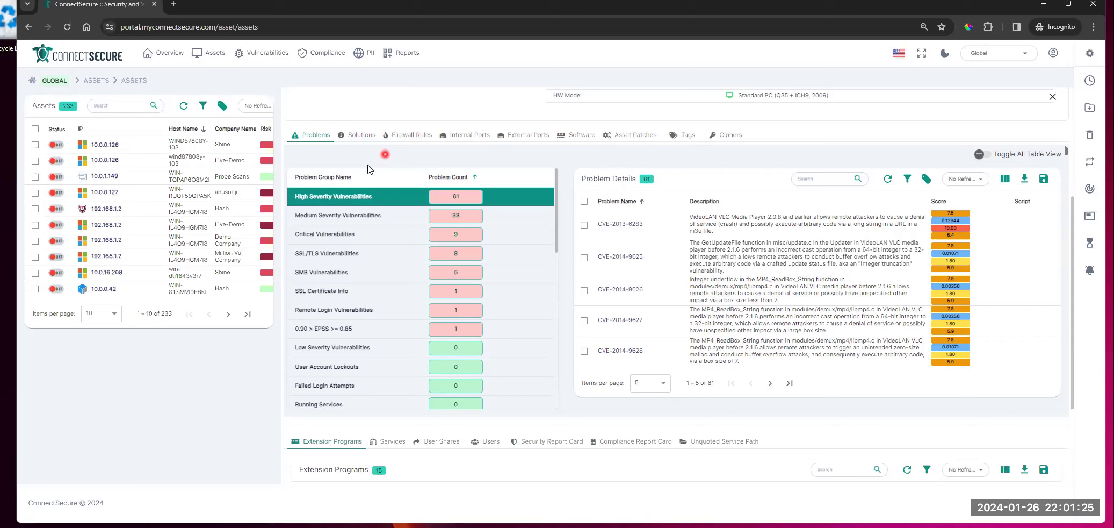
{"action": "left_click", "coordinate": [326, 182]}
{"action": "left_click", "coordinate": [347, 215]}
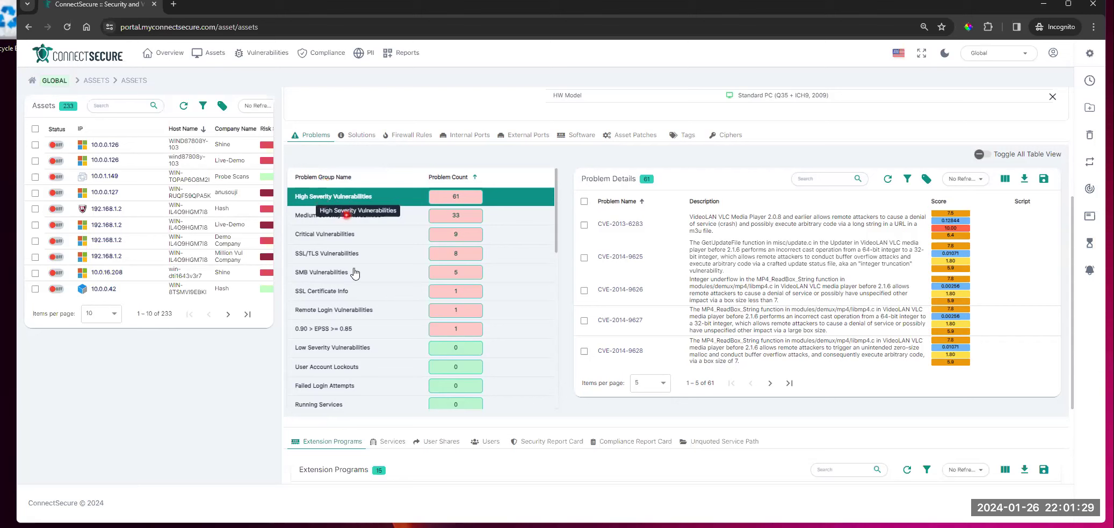
{"action": "left_click", "coordinate": [260, 374]}
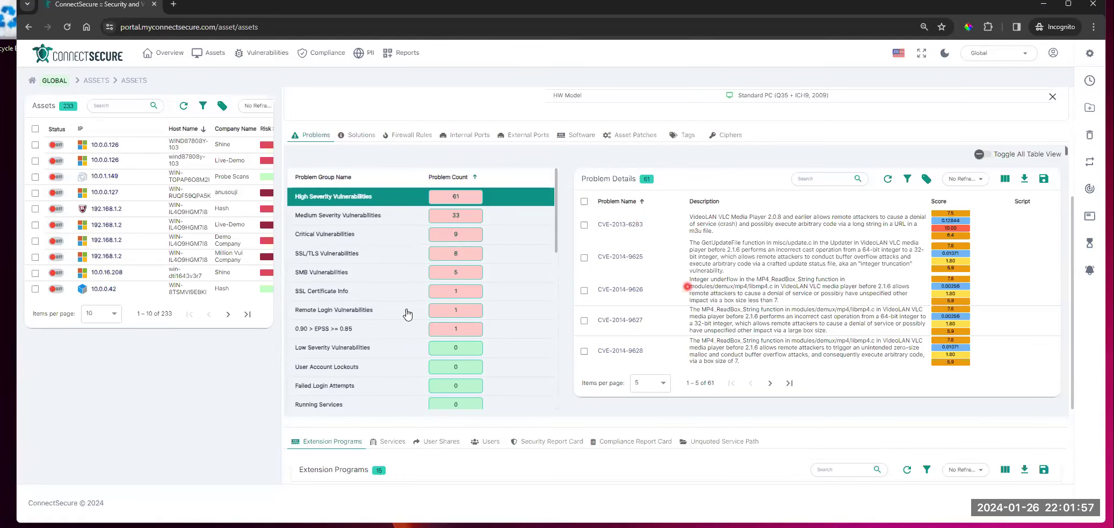
{"action": "left_click", "coordinate": [351, 272]}
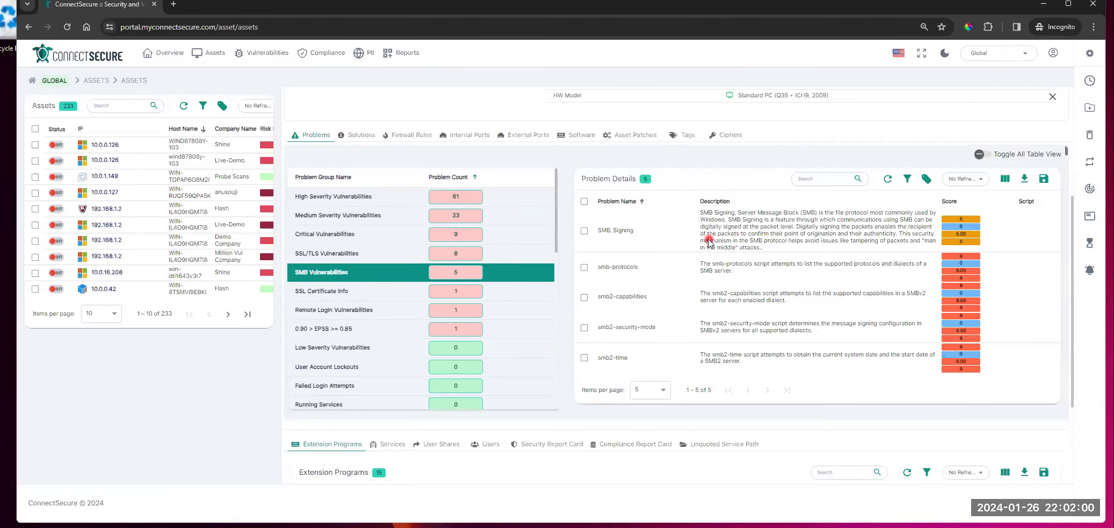
{"action": "left_click", "coordinate": [355, 290]}
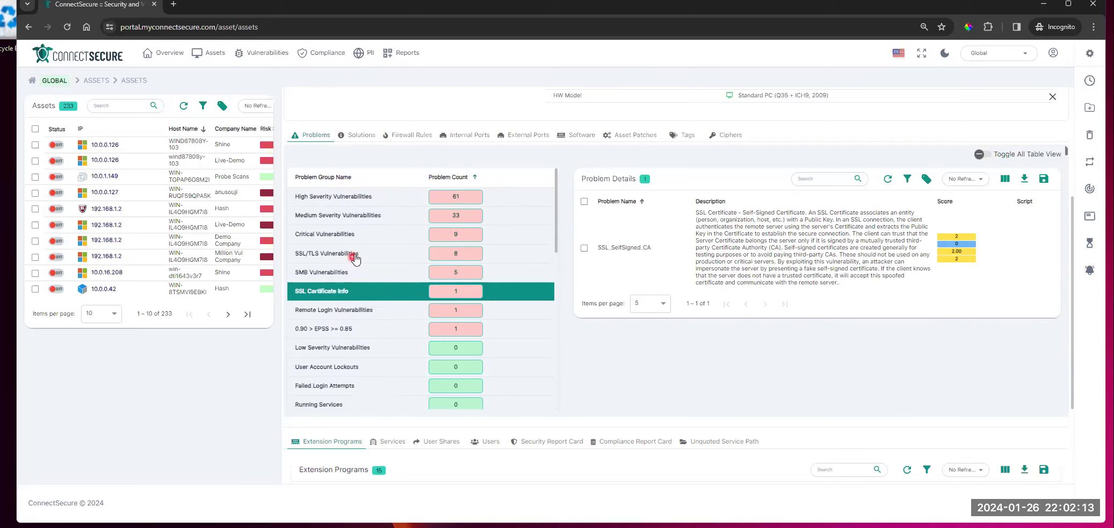
Step: View the asset's High Severity, Medium Severity and Critical vulnerability groups, and examine the scores of the critical problems
{"action": "scroll", "coordinate": [354, 254], "scroll_direction": "up", "scroll_amount": 1}
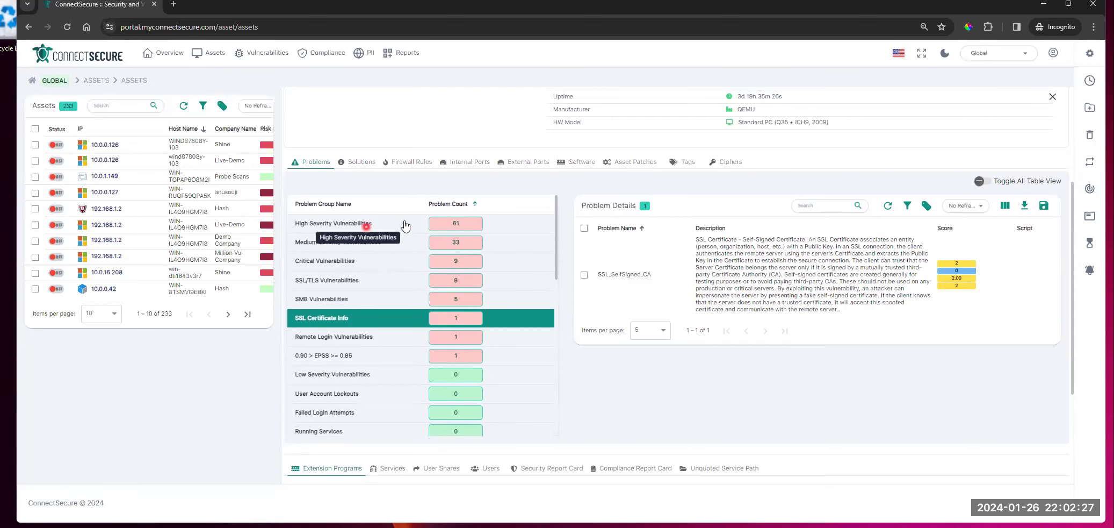
{"action": "left_click", "coordinate": [444, 223]}
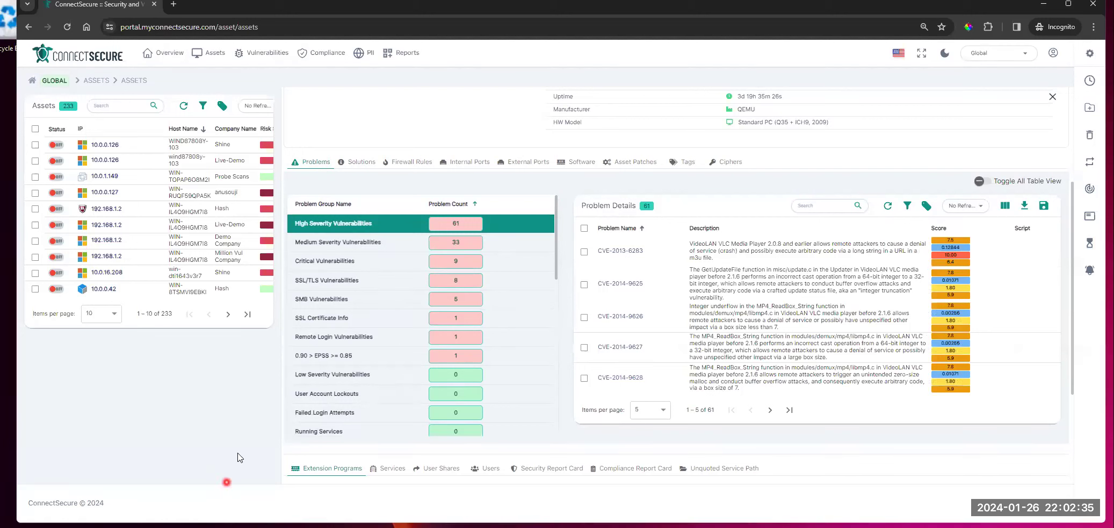
{"action": "left_click", "coordinate": [239, 433]}
{"action": "left_click", "coordinate": [314, 243]}
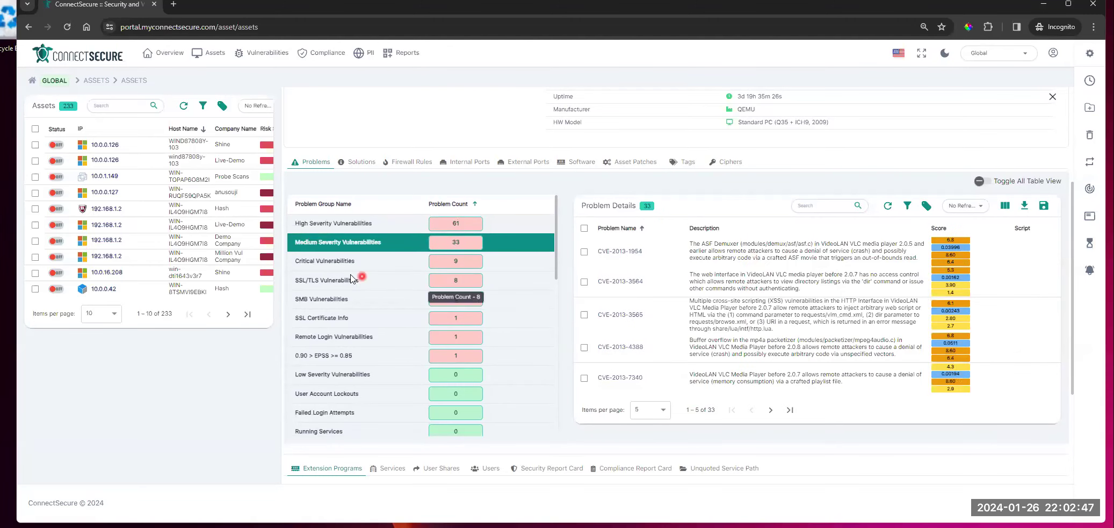
{"action": "left_click", "coordinate": [331, 264]}
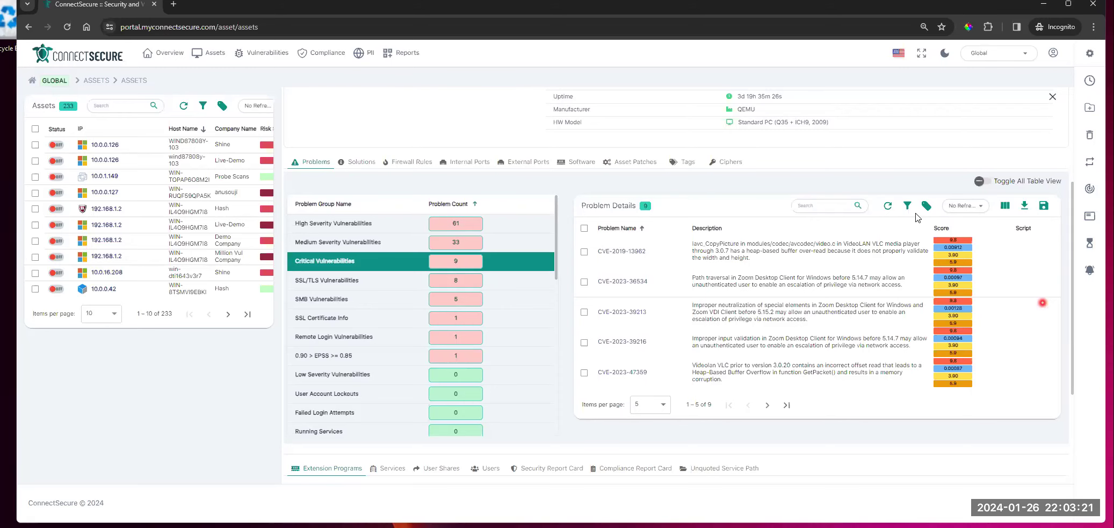
{"action": "scroll", "coordinate": [922, 217], "scroll_direction": "up", "scroll_amount": 3}
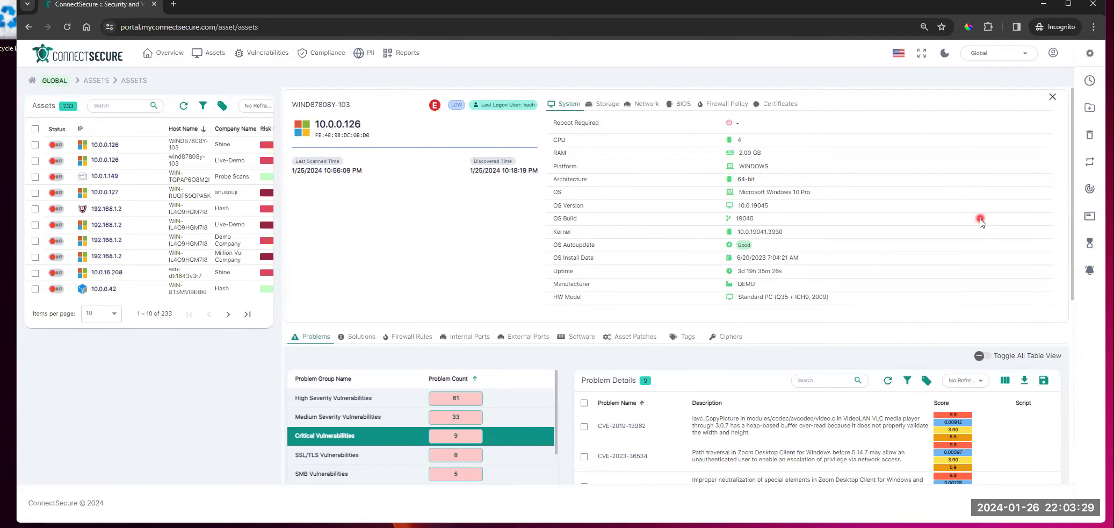
{"action": "scroll", "coordinate": [967, 242], "scroll_direction": "down", "scroll_amount": 2}
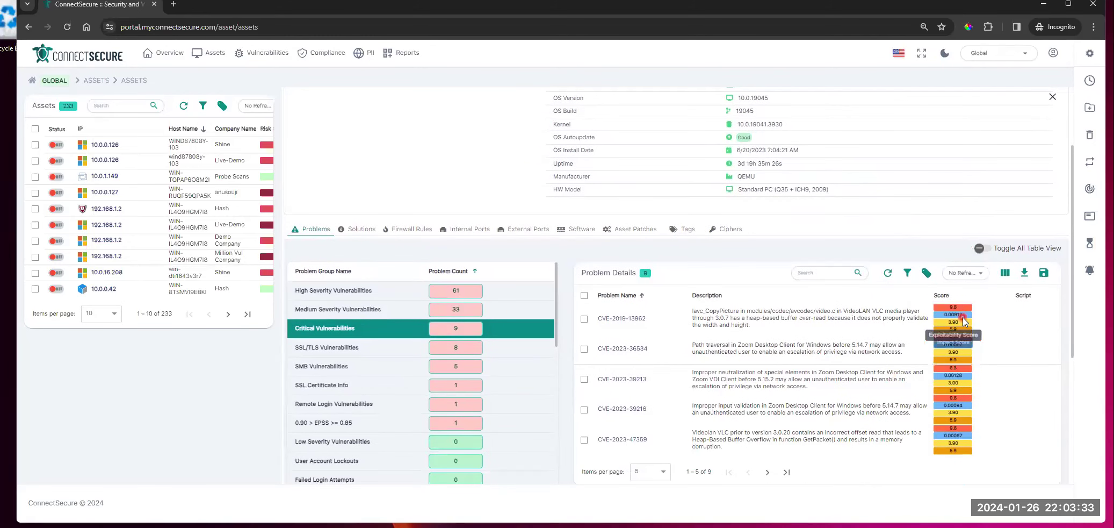
Step: Open the NVD page for CVE-2019-13962, examine its description, severity and references, and return to the ConnectSecure portal
{"action": "left_click", "coordinate": [1031, 332]}
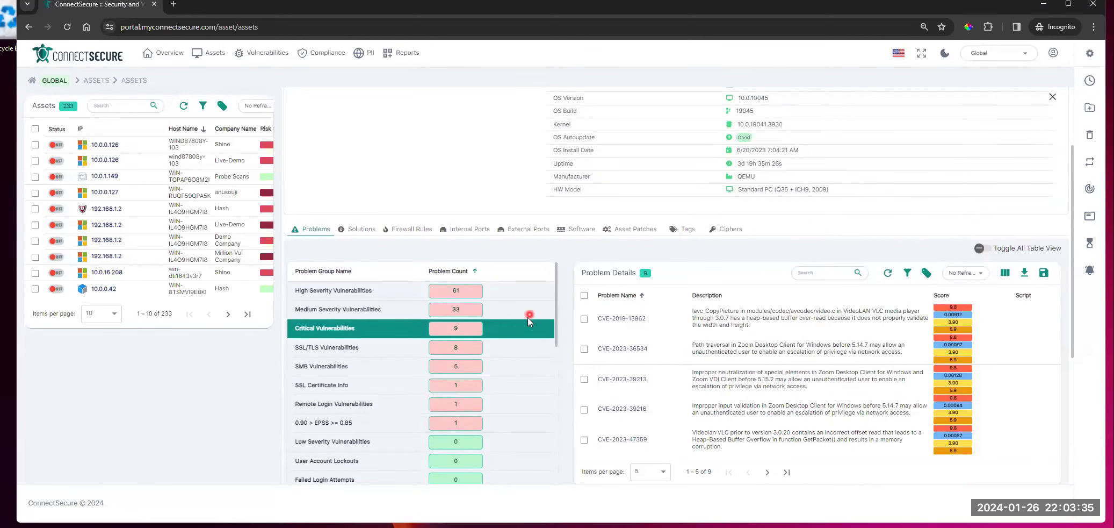
{"action": "left_click", "coordinate": [625, 318]}
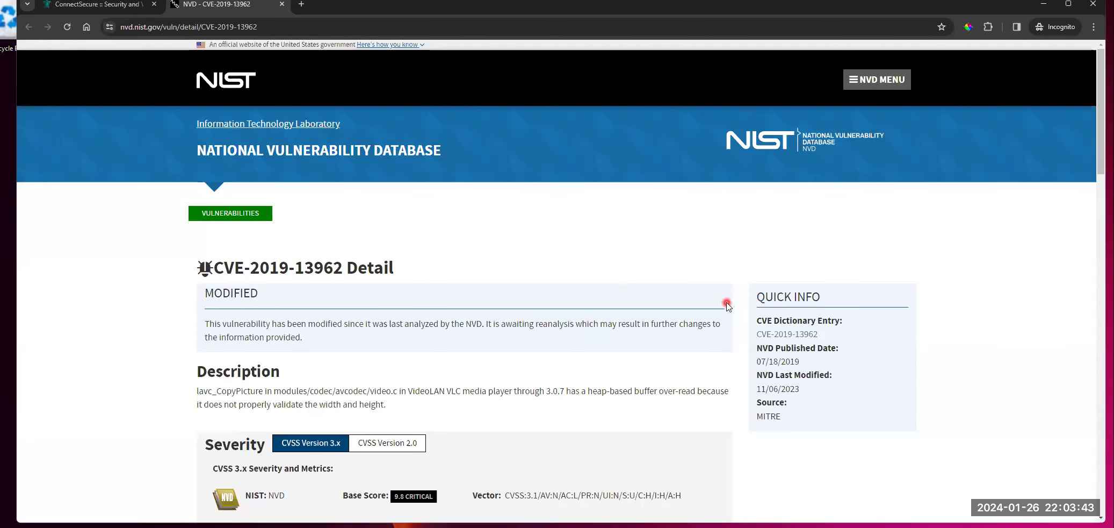
{"action": "left_click", "coordinate": [830, 141]}
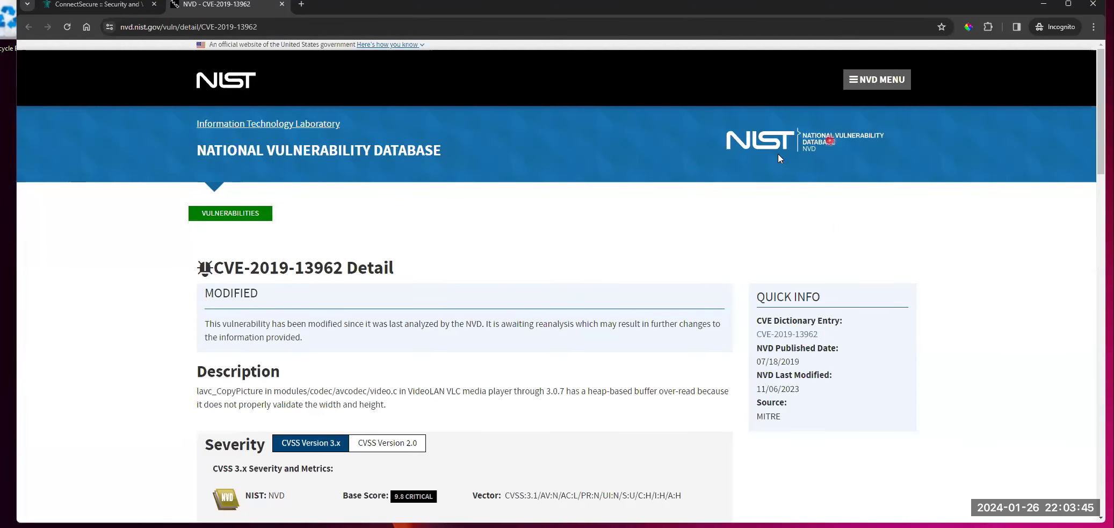
{"action": "left_click", "coordinate": [228, 342]}
{"action": "left_click", "coordinate": [410, 280]}
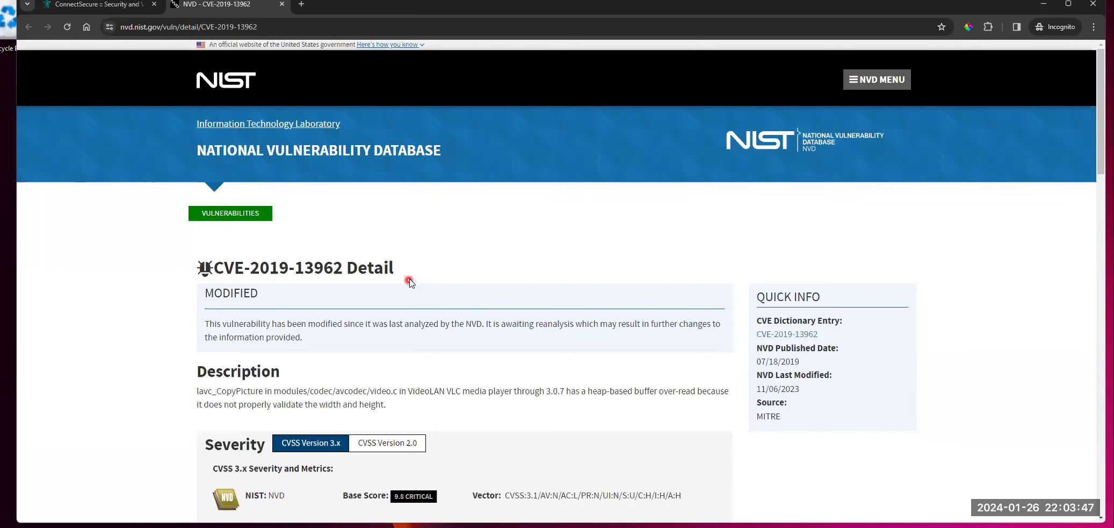
{"action": "scroll", "coordinate": [446, 264], "scroll_direction": "down", "scroll_amount": 2}
{"action": "scroll", "coordinate": [483, 235], "scroll_direction": "down", "scroll_amount": 1}
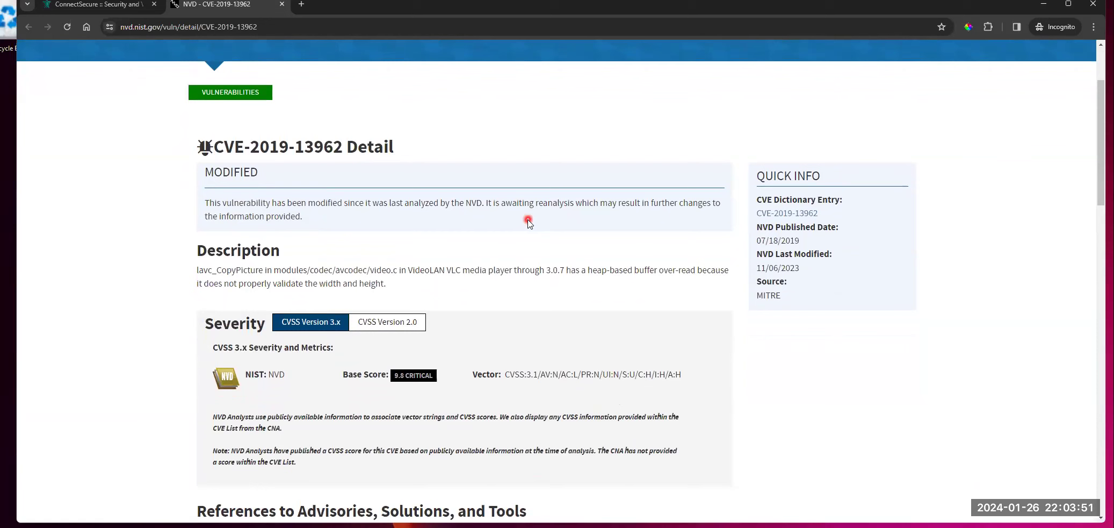
{"action": "scroll", "coordinate": [728, 316], "scroll_direction": "down", "scroll_amount": 4}
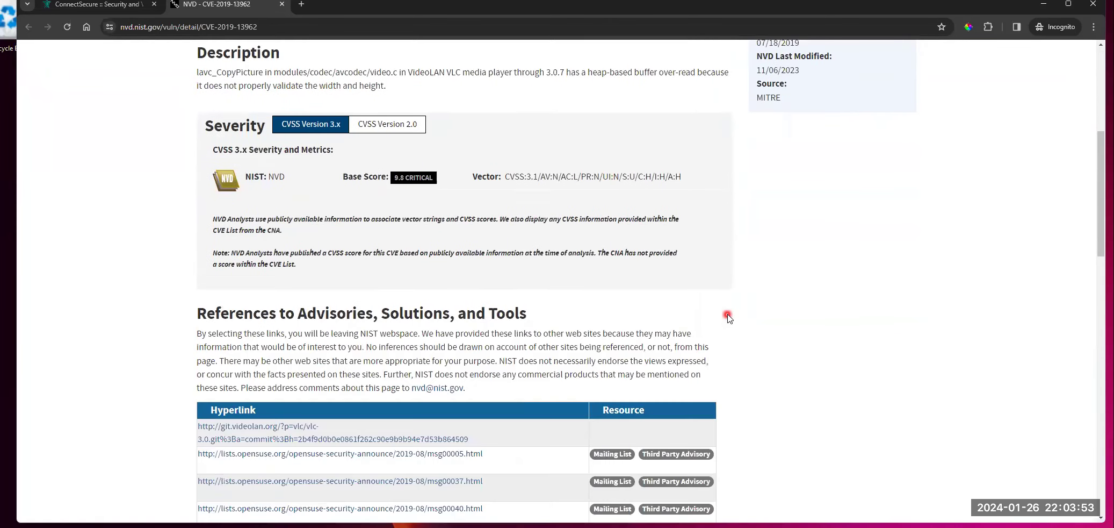
{"action": "scroll", "coordinate": [729, 317], "scroll_direction": "up", "scroll_amount": 6}
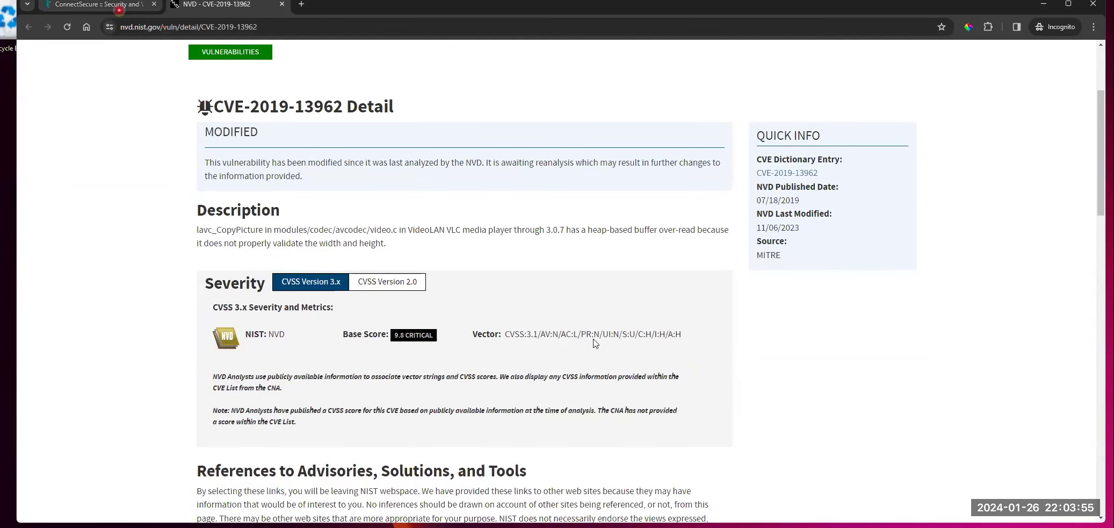
{"action": "key", "text": "ctrl+shift+Tab"}
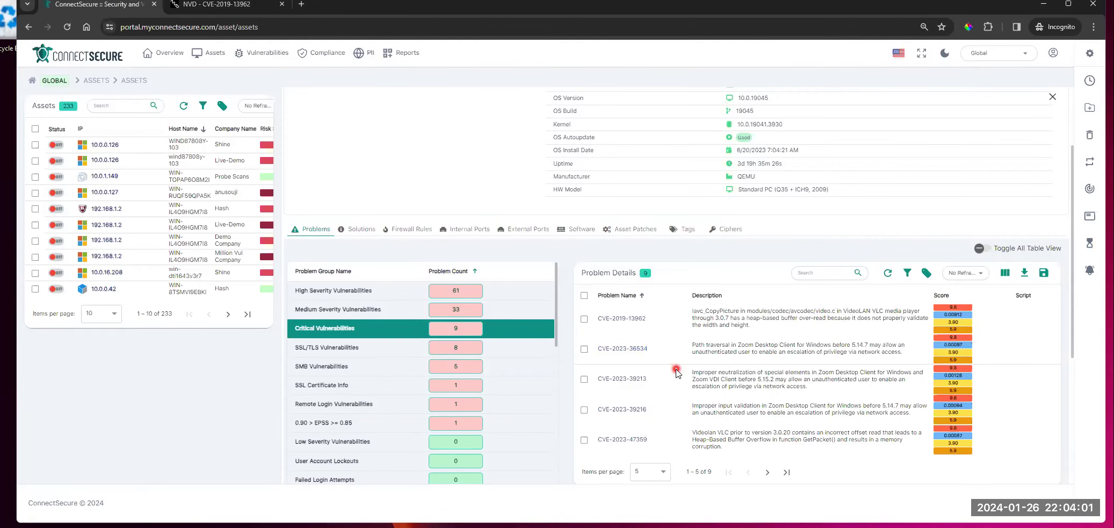
Step: Look through the remaining problem groups of the asset, down to the EPSS ranges
{"action": "scroll", "coordinate": [641, 366], "scroll_direction": "up", "scroll_amount": 2}
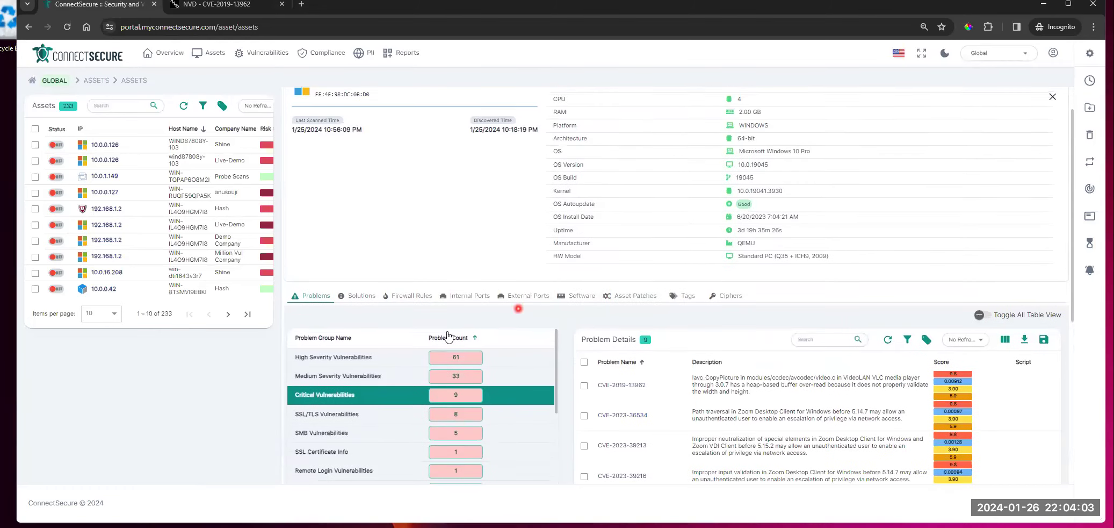
{"action": "scroll", "coordinate": [446, 333], "scroll_direction": "down", "scroll_amount": 5}
{"action": "scroll", "coordinate": [374, 303], "scroll_direction": "down", "scroll_amount": 1}
{"action": "scroll", "coordinate": [446, 376], "scroll_direction": "down", "scroll_amount": 3}
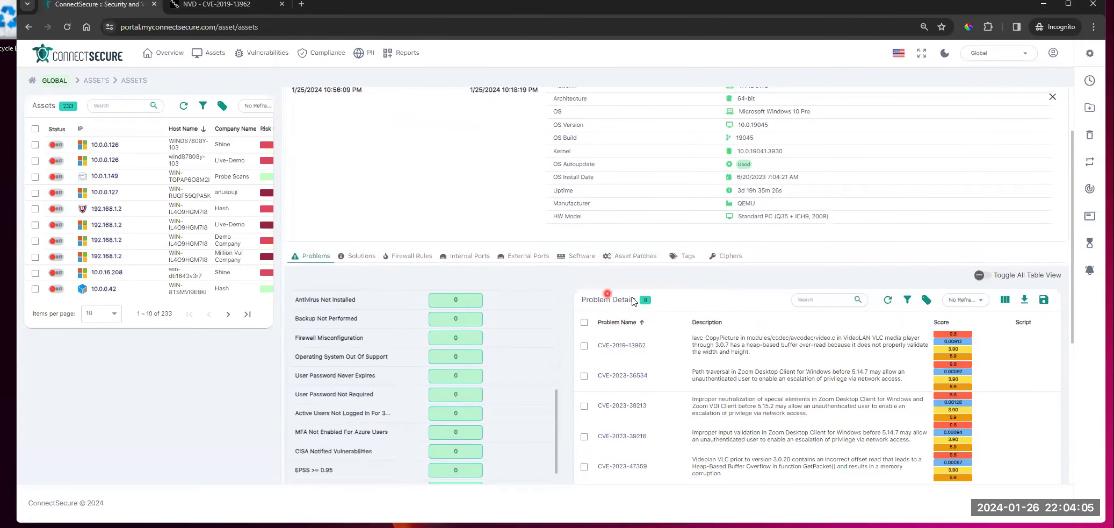
{"action": "scroll", "coordinate": [321, 144], "scroll_direction": "down", "scroll_amount": 1}
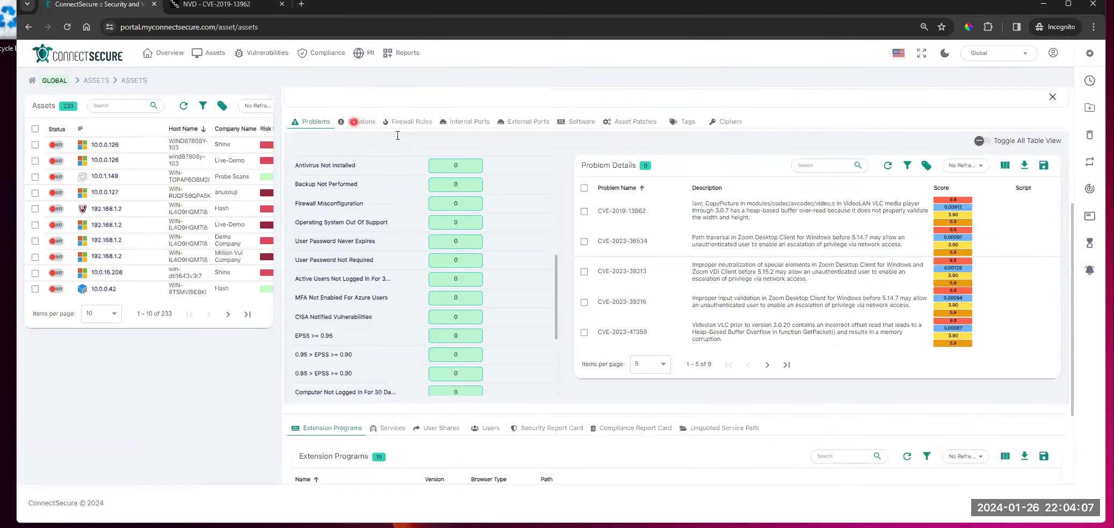
Step: View the asset's solutions and examine the EPSS categorization and the actions listed in the Remediation Plan
{"action": "left_click", "coordinate": [357, 129]}
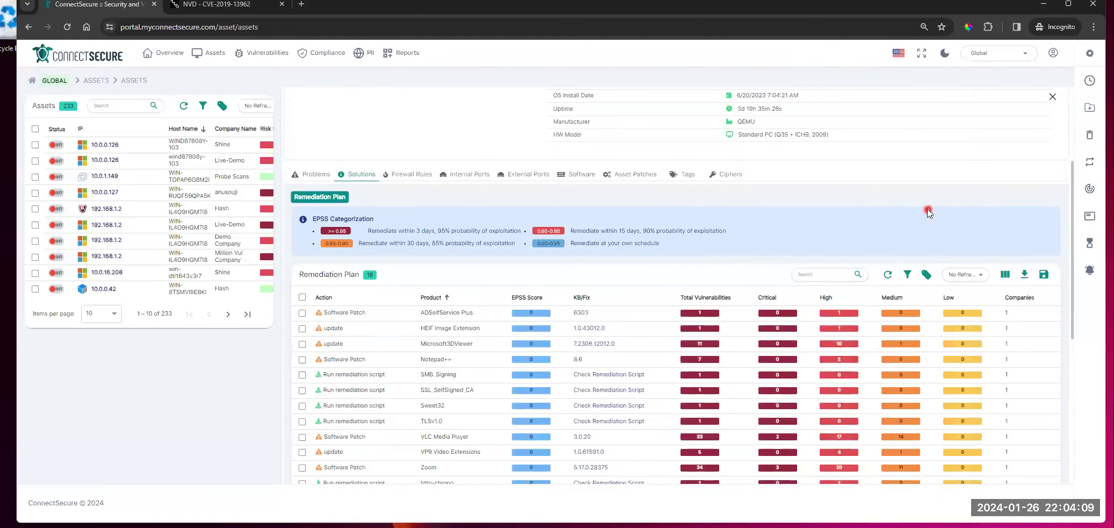
{"action": "scroll", "coordinate": [1001, 181], "scroll_direction": "down", "scroll_amount": 1}
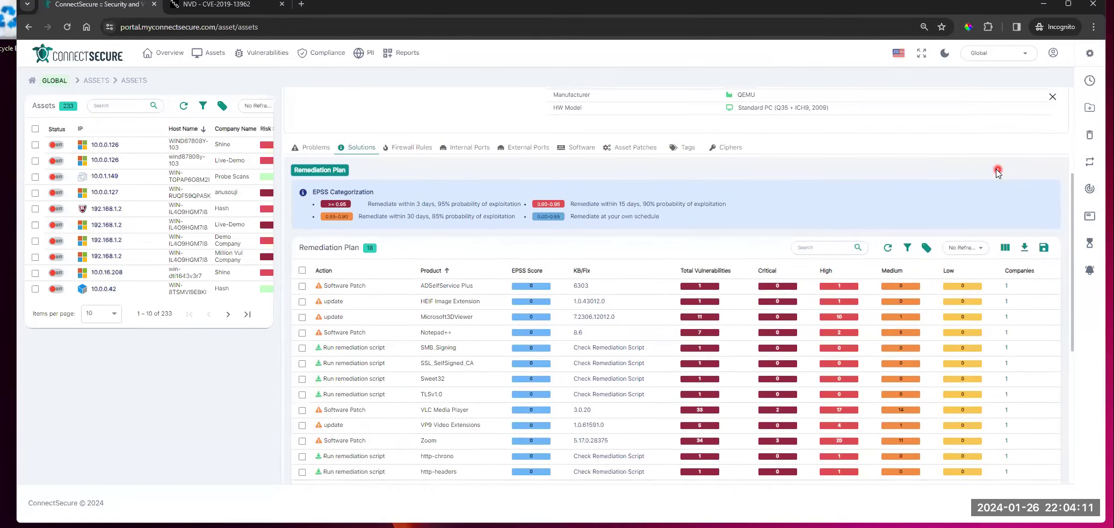
{"action": "scroll", "coordinate": [993, 170], "scroll_direction": "down", "scroll_amount": 1}
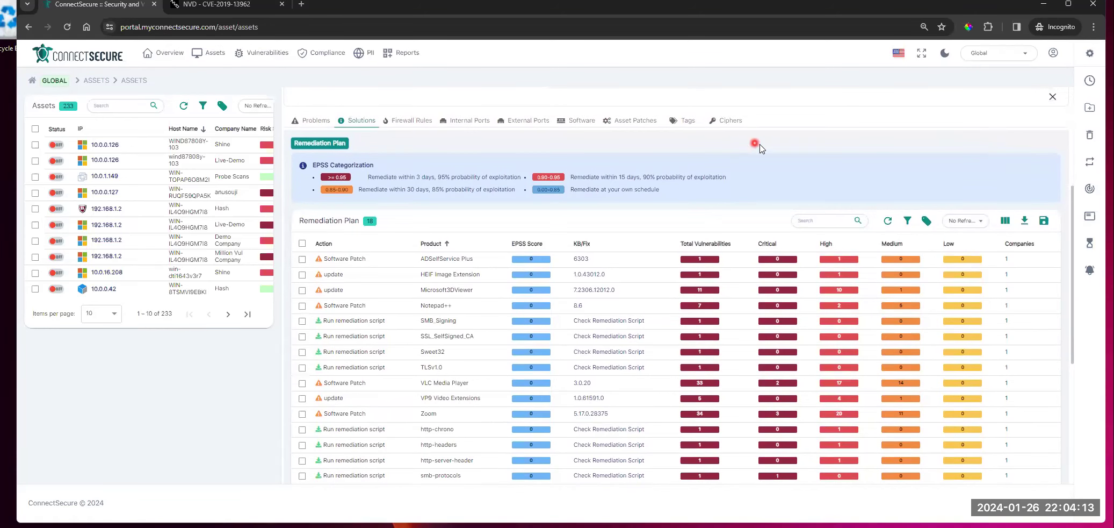
{"action": "scroll", "coordinate": [758, 143], "scroll_direction": "down", "scroll_amount": 1}
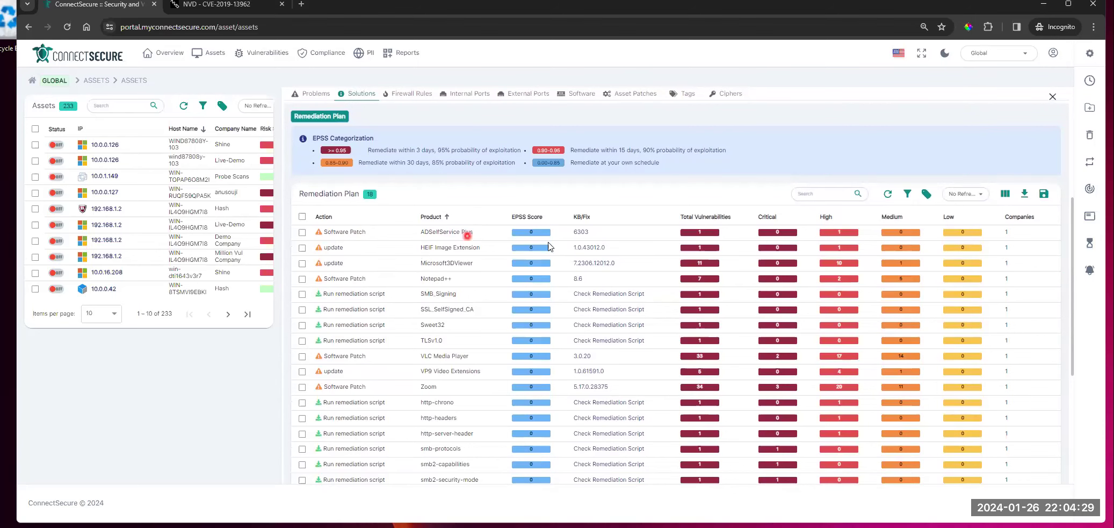
{"action": "scroll", "coordinate": [537, 253], "scroll_direction": "down", "scroll_amount": 2}
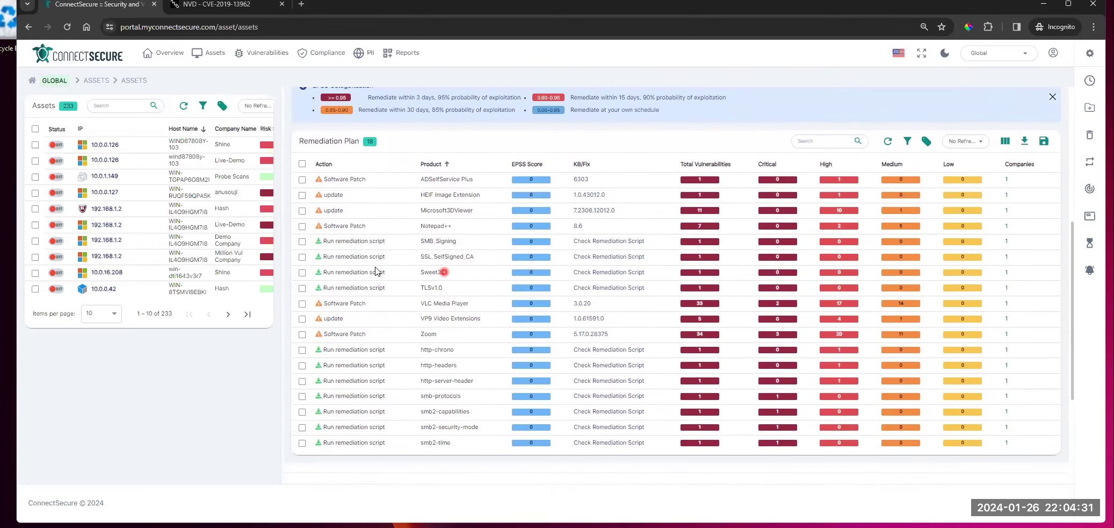
Step: Highlight the SMB_Signing entry of the Remediation Plan to examine its Run remediation script action, and clear the highlight
{"action": "left_click_drag", "start_coordinate": [320, 243], "coordinate": [380, 242]}
{"action": "left_click", "coordinate": [375, 242]}
{"action": "left_click", "coordinate": [454, 242]}
{"action": "left_click_drag", "start_coordinate": [455, 232], "coordinate": [429, 230]}
{"action": "left_click", "coordinate": [472, 230]}
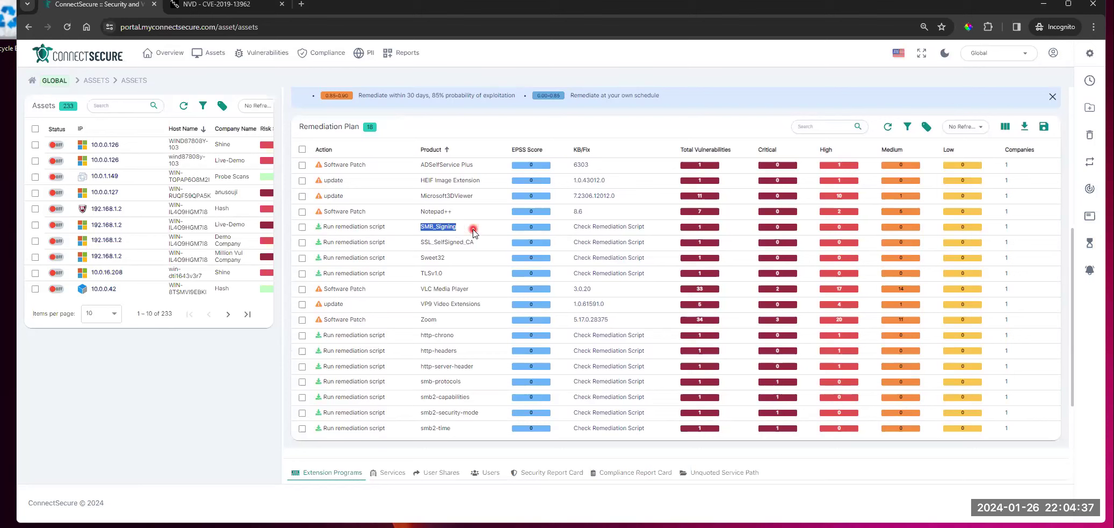
{"action": "left_click", "coordinate": [473, 231]}
{"action": "left_click", "coordinate": [350, 231]}
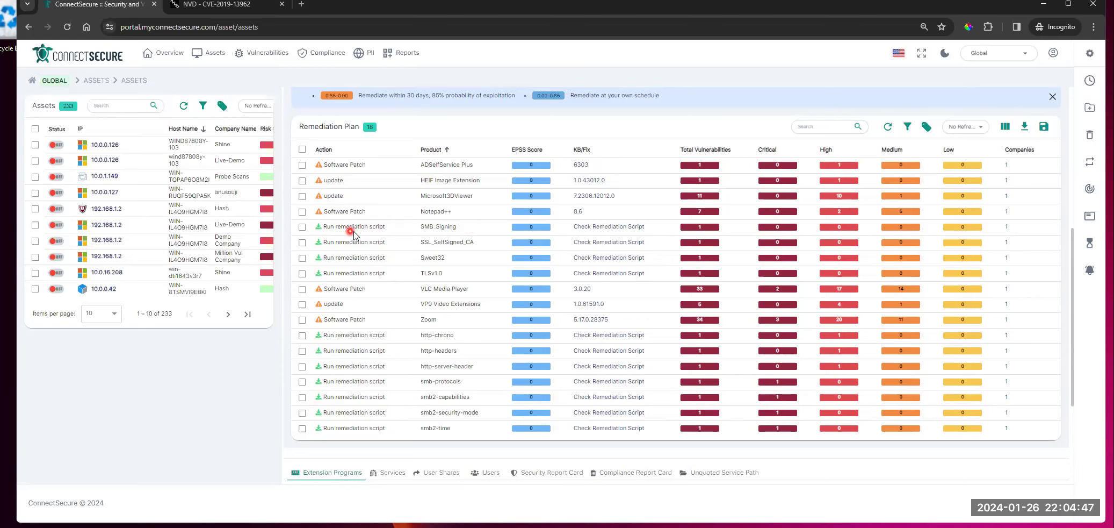
Step: Open the fix pages for ADSelfService Plus and HEIF Image Extension from the Remediation Plan, returning to the portal each time
{"action": "scroll", "coordinate": [368, 236], "scroll_direction": "up", "scroll_amount": 2}
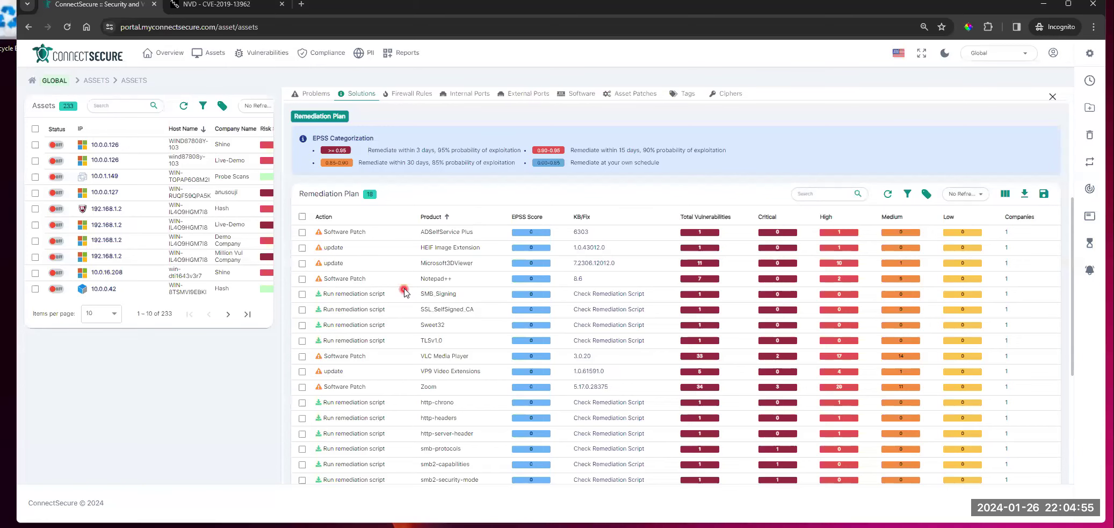
{"action": "scroll", "coordinate": [424, 277], "scroll_direction": "up", "scroll_amount": 1}
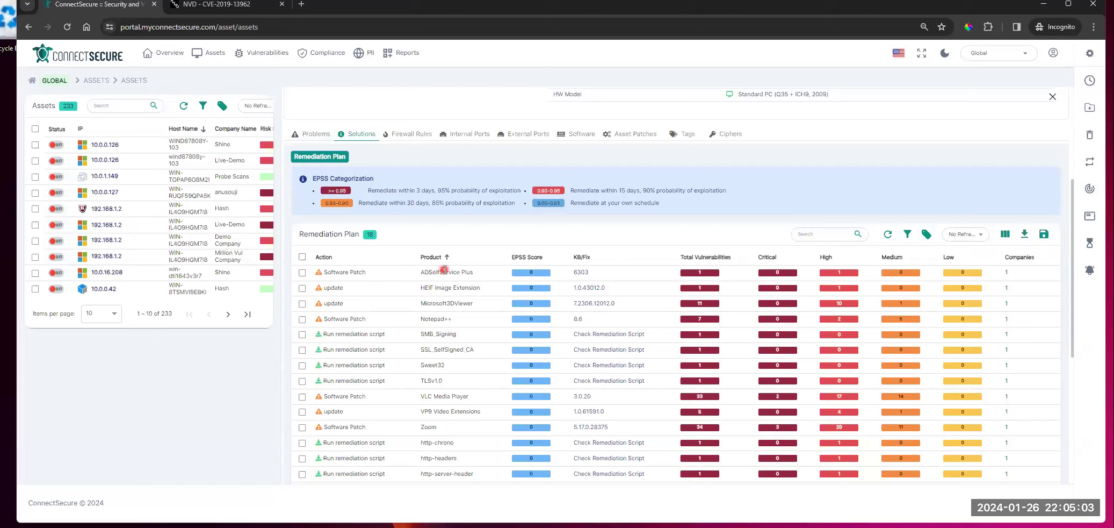
{"action": "left_click", "coordinate": [580, 272]}
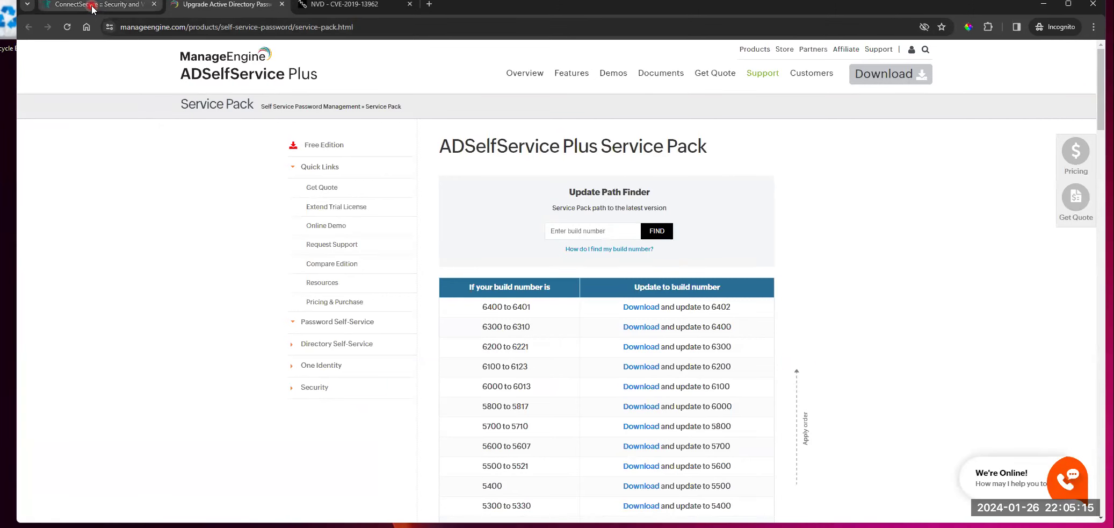
{"action": "left_click", "coordinate": [92, 6]}
{"action": "left_click", "coordinate": [601, 290]}
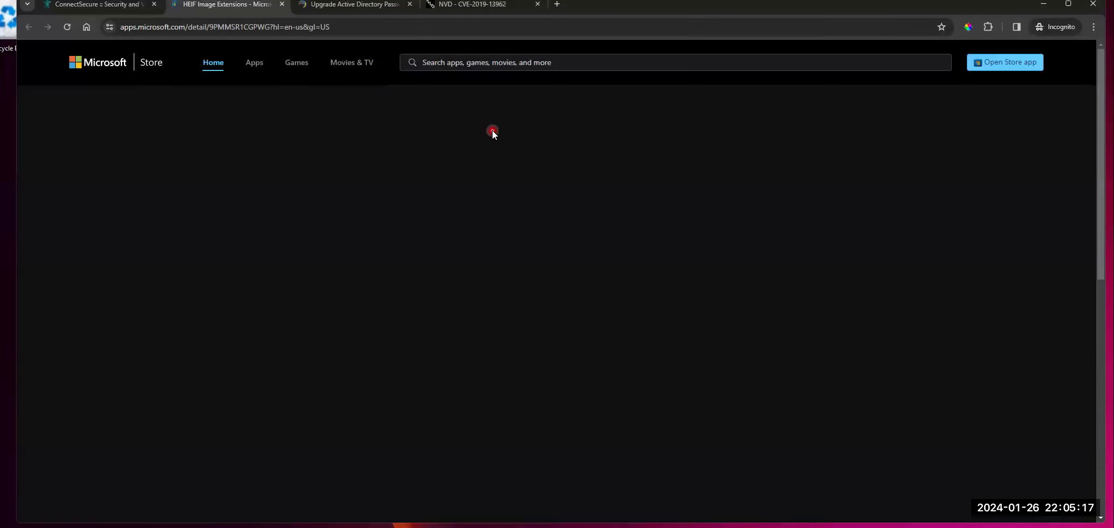
{"action": "left_click", "coordinate": [93, 6]}
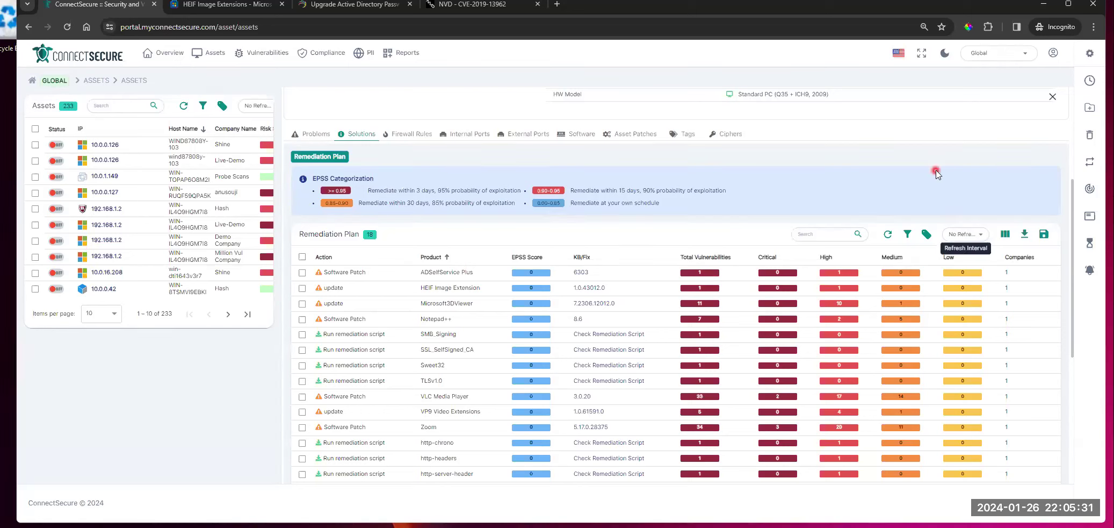
Step: View the companies affected by the ADSelfService Plus remediation and close the details
{"action": "left_click", "coordinate": [1006, 273]}
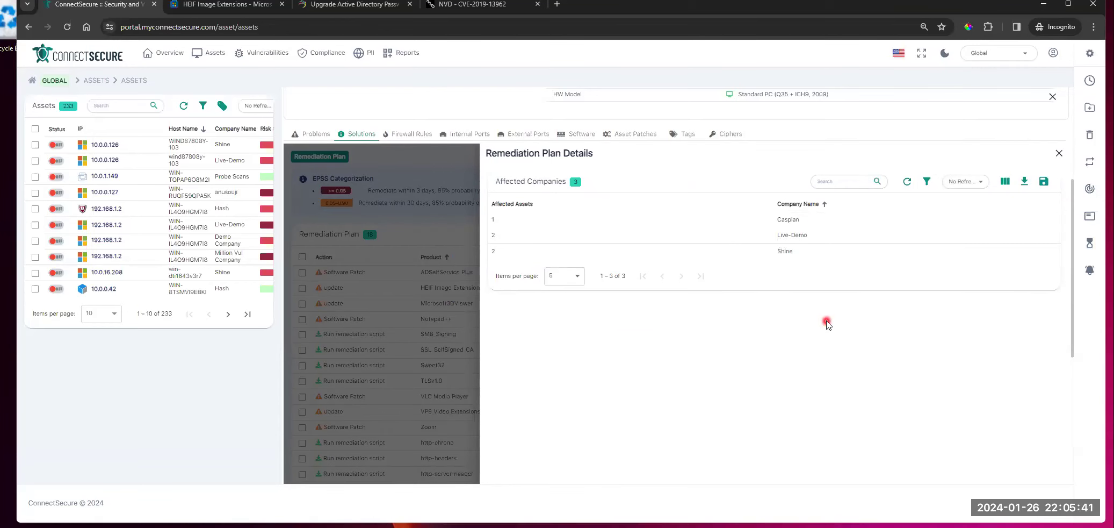
{"action": "left_click", "coordinate": [468, 322]}
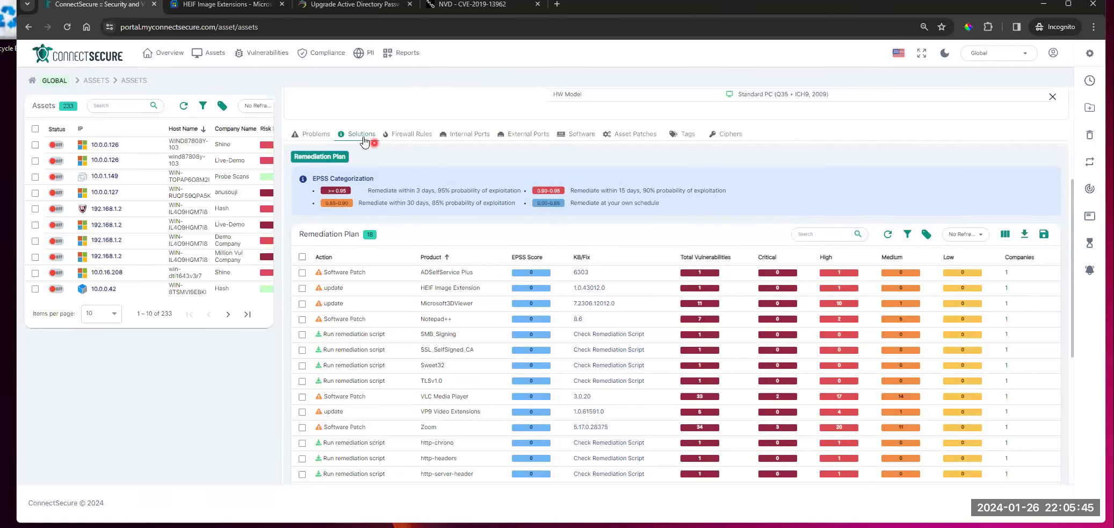
Step: View the asset's inbound and outbound firewall rules, showing 10 outbound rules per page
{"action": "left_click", "coordinate": [412, 134]}
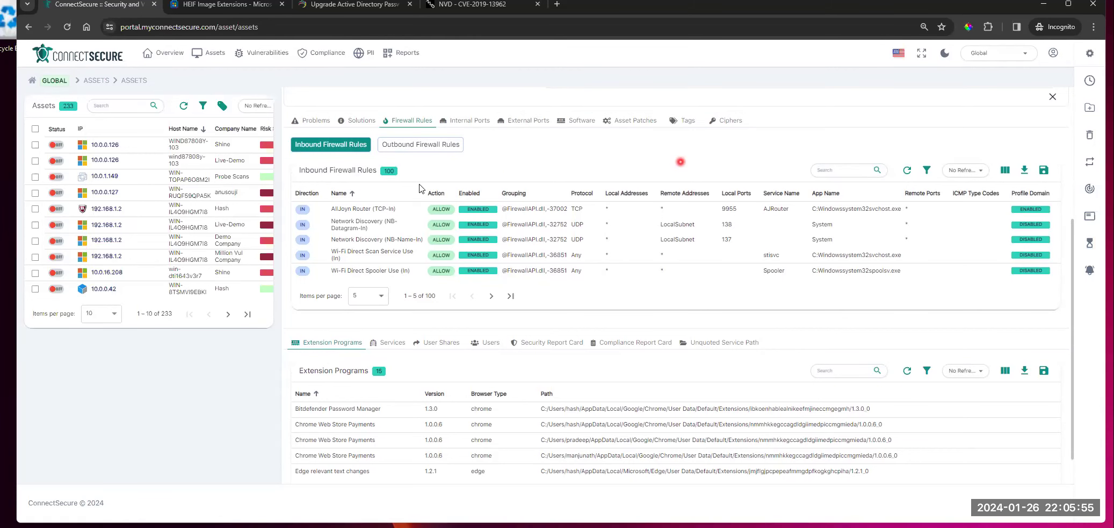
{"action": "left_click", "coordinate": [411, 146]}
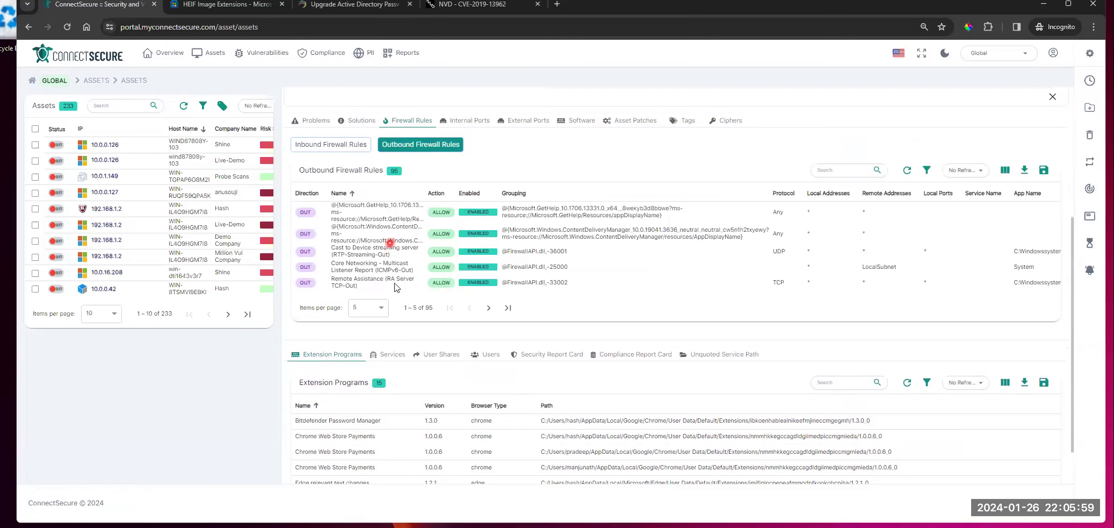
{"action": "left_click", "coordinate": [382, 307]}
{"action": "left_click", "coordinate": [365, 357]}
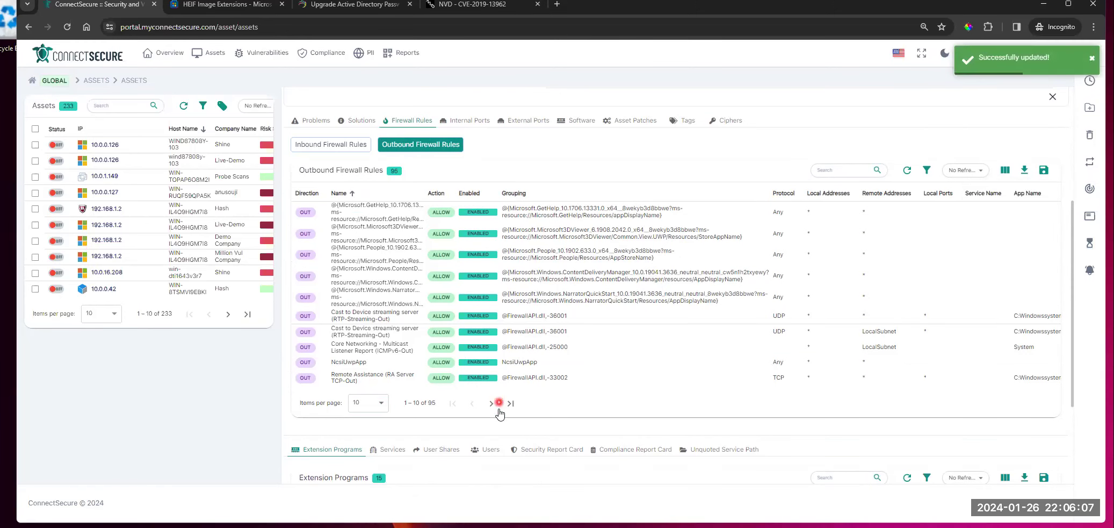
{"action": "scroll", "coordinate": [754, 336], "scroll_direction": "up", "scroll_amount": 1}
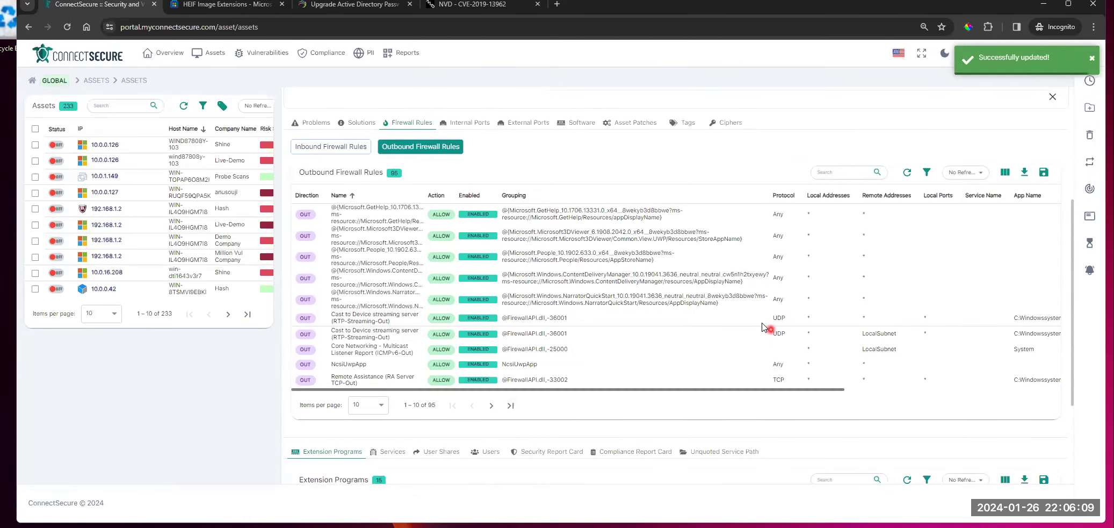
{"action": "scroll", "coordinate": [759, 333], "scroll_direction": "up", "scroll_amount": 2}
{"action": "scroll", "coordinate": [759, 333], "scroll_direction": "down", "scroll_amount": 1}
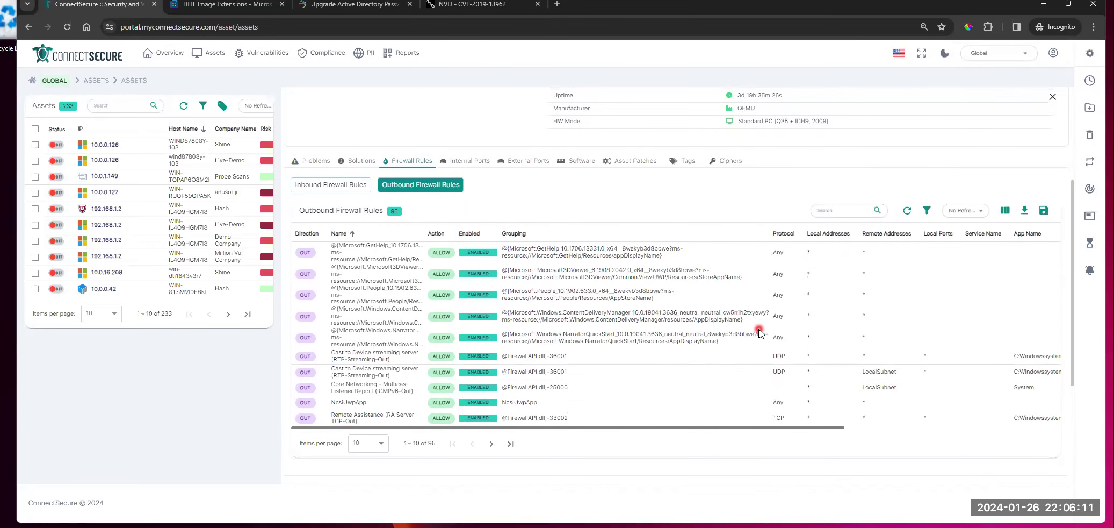
{"action": "scroll", "coordinate": [517, 256], "scroll_direction": "down", "scroll_amount": 1}
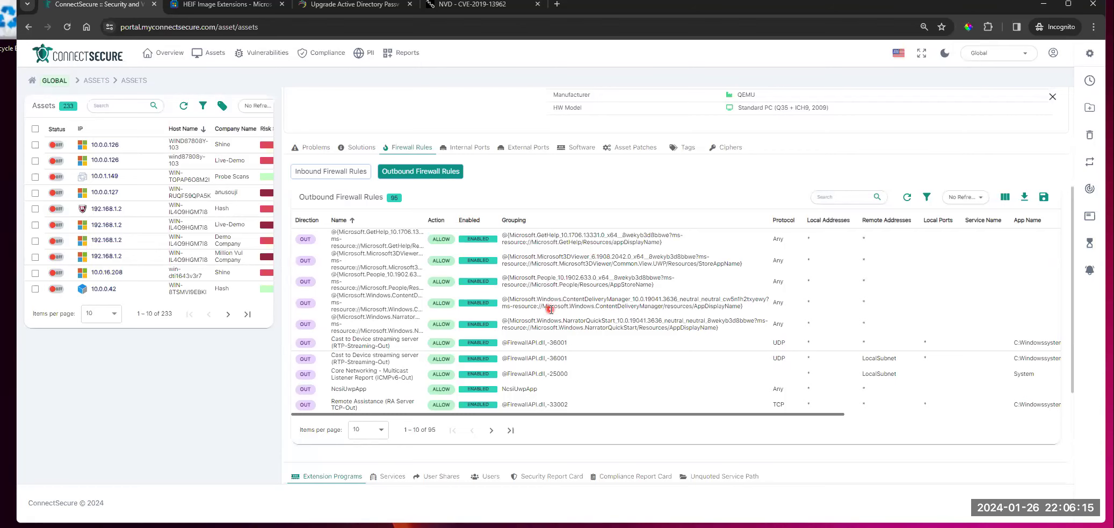
{"action": "scroll", "coordinate": [554, 290], "scroll_direction": "down", "scroll_amount": 5}
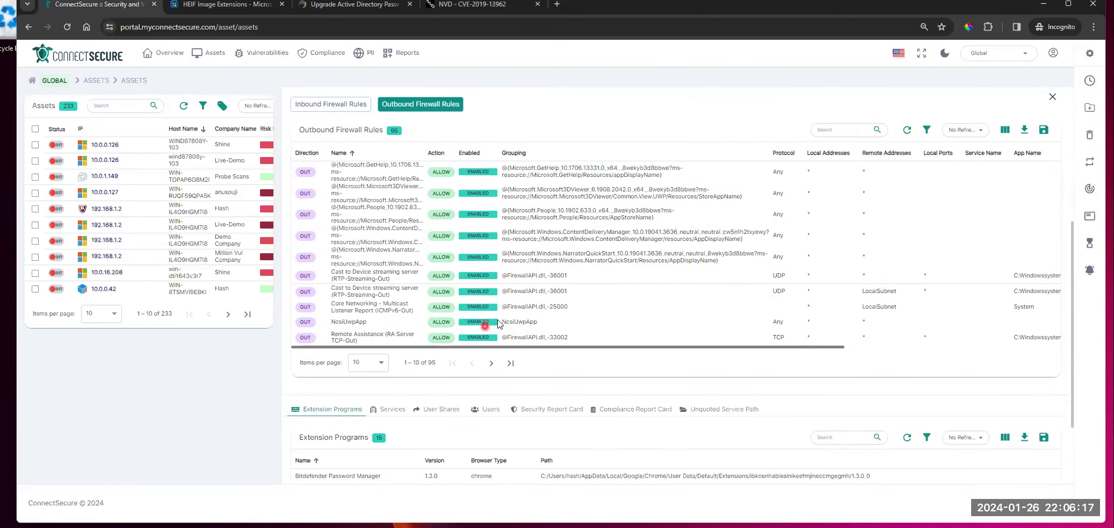
{"action": "scroll", "coordinate": [515, 261], "scroll_direction": "up", "scroll_amount": 4}
{"action": "scroll", "coordinate": [515, 262], "scroll_direction": "up", "scroll_amount": 1}
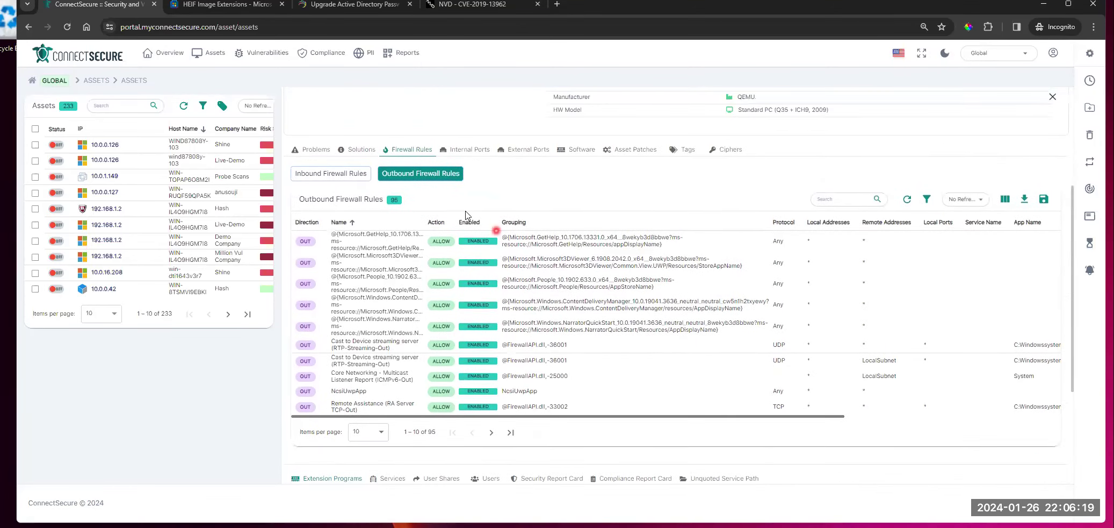
Step: View the asset's internal ports and open the SpeedGuide details page for port 135
{"action": "left_click", "coordinate": [462, 150]}
{"action": "scroll", "coordinate": [666, 301], "scroll_direction": "down", "scroll_amount": 3}
{"action": "scroll", "coordinate": [661, 251], "scroll_direction": "up", "scroll_amount": 1}
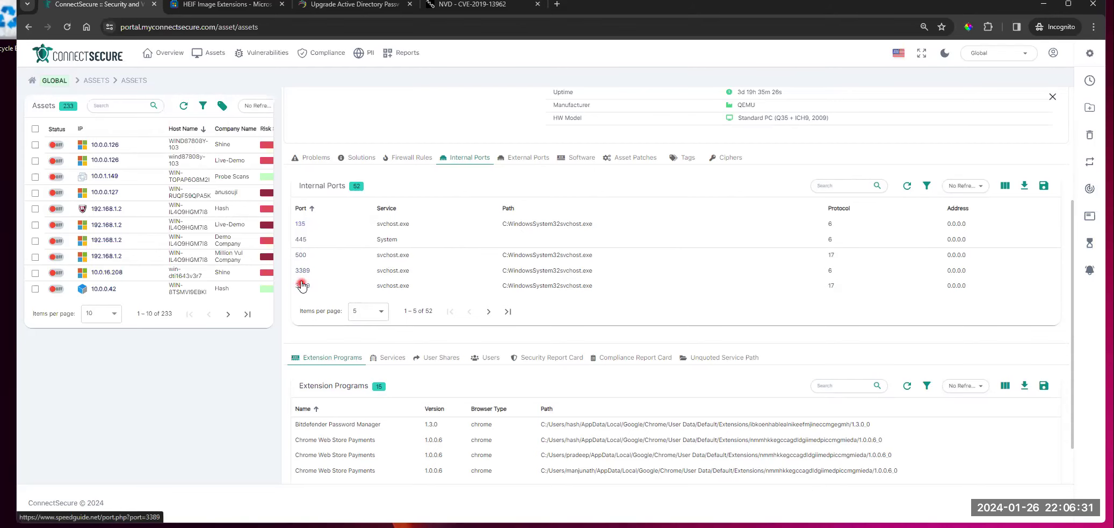
{"action": "left_click", "coordinate": [301, 224]}
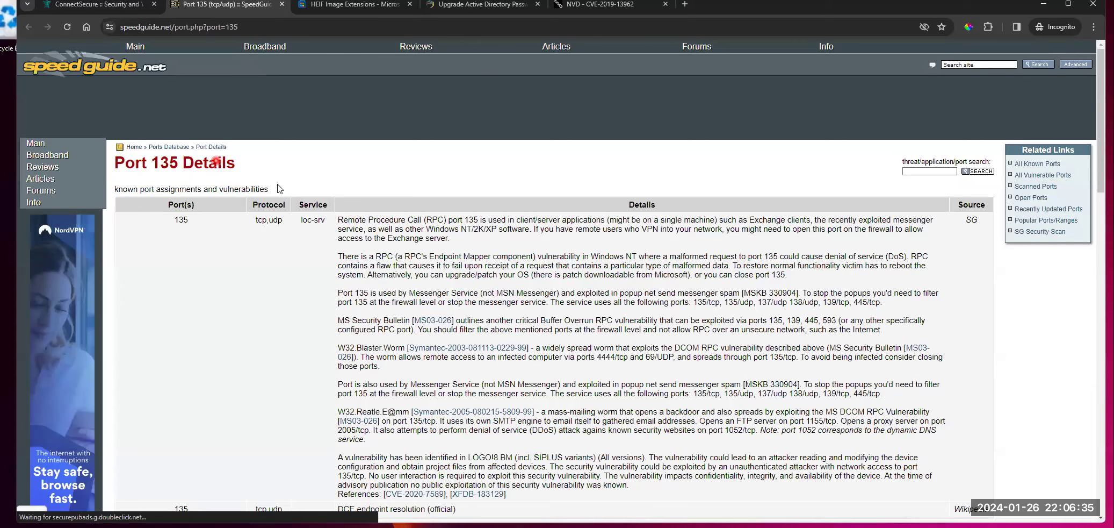
Step: Return to the ConnectSecure portal from the port 135 page and view the asset's external ports and installed software
{"action": "left_click", "coordinate": [421, 236]}
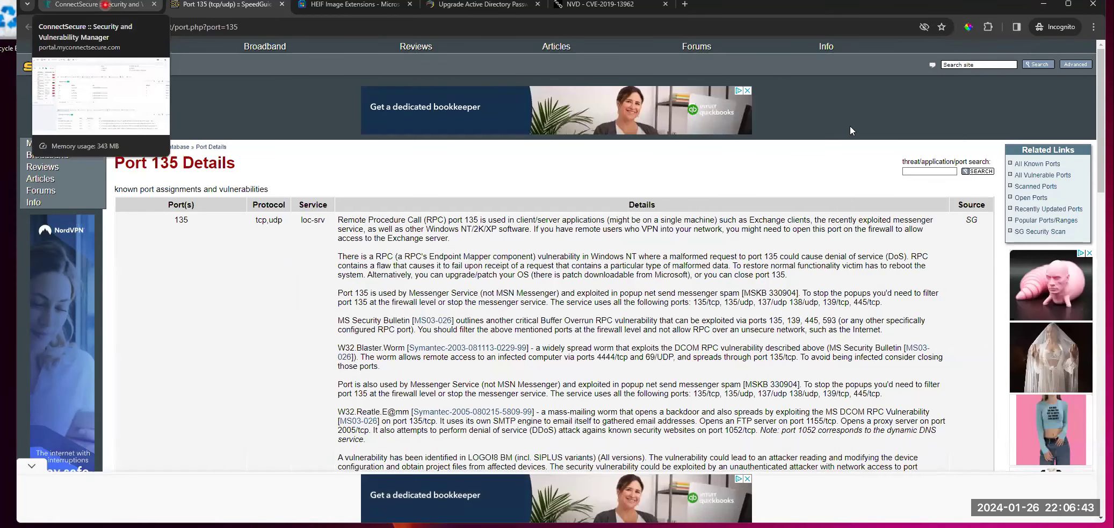
{"action": "left_click", "coordinate": [105, 4]}
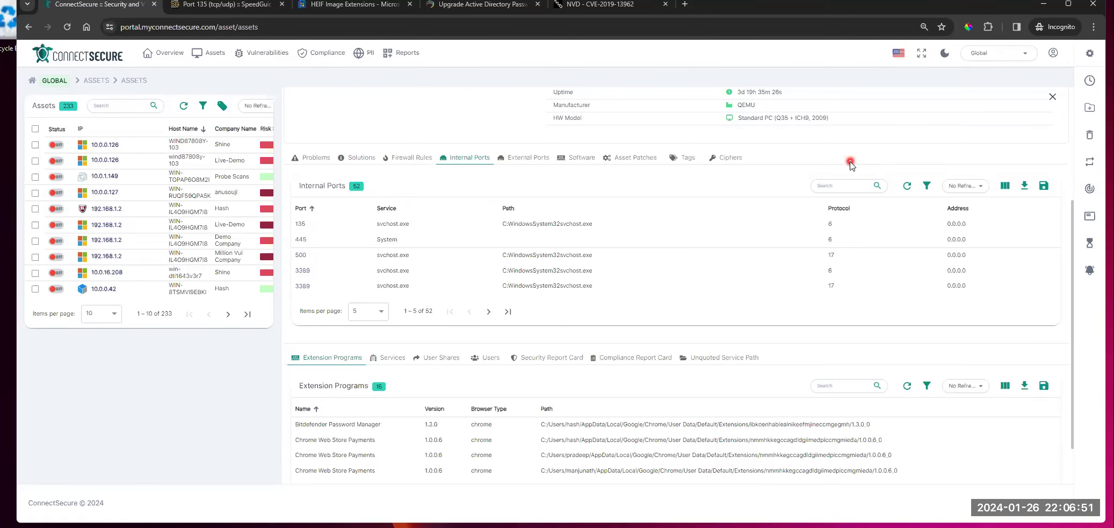
{"action": "scroll", "coordinate": [652, 237], "scroll_direction": "down", "scroll_amount": 1}
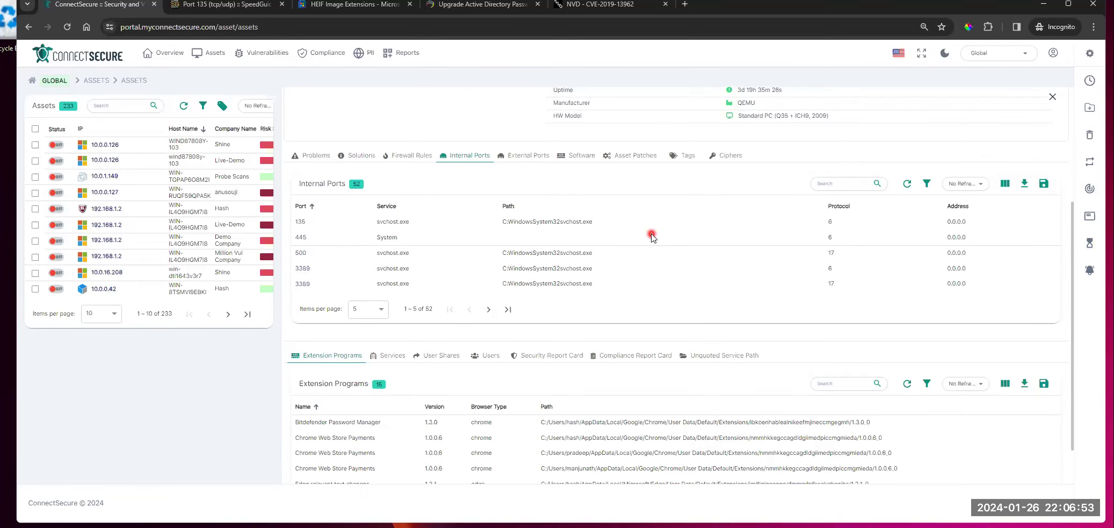
{"action": "scroll", "coordinate": [655, 235], "scroll_direction": "up", "scroll_amount": 2}
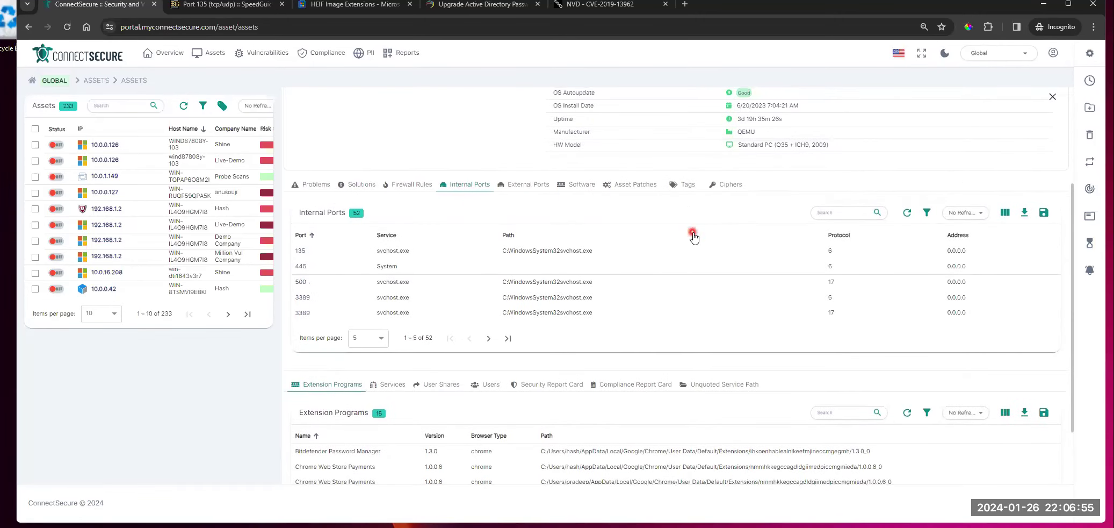
{"action": "scroll", "coordinate": [690, 240], "scroll_direction": "down", "scroll_amount": 1}
{"action": "left_click", "coordinate": [522, 161]}
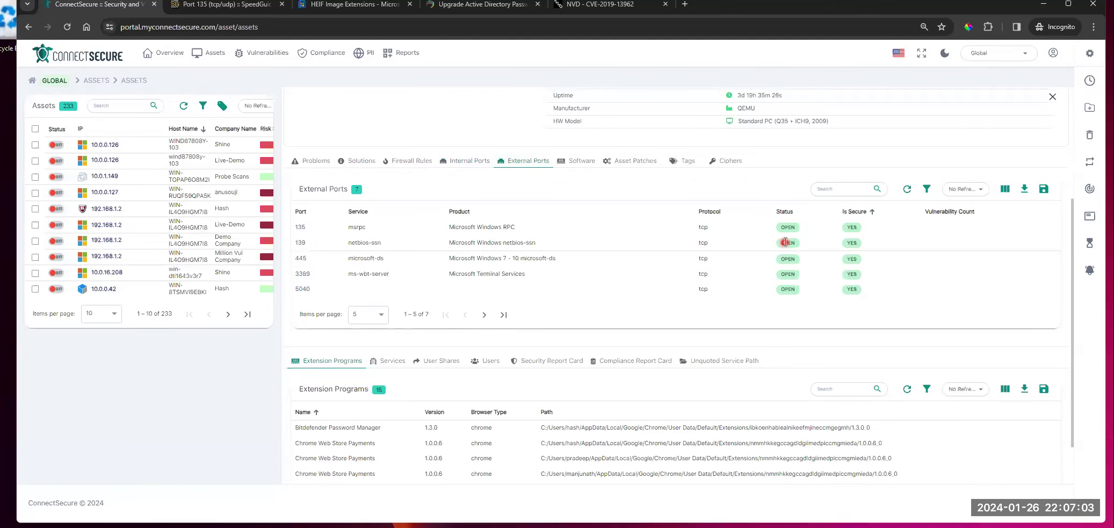
{"action": "left_click", "coordinate": [582, 161]}
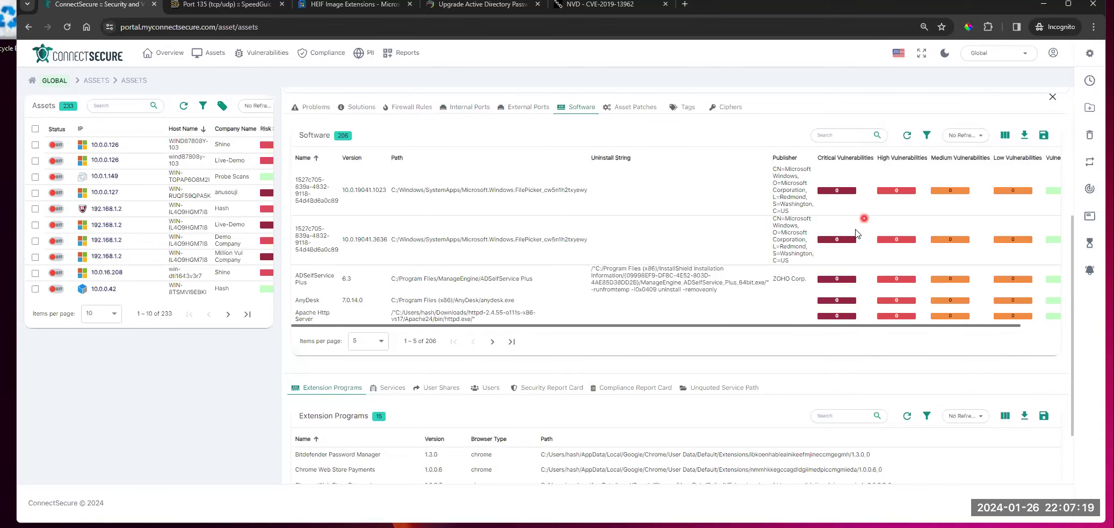
Step: View the asset's patches, checking their descriptions and the account that installed them
{"action": "left_click_drag", "start_coordinate": [818, 325], "coordinate": [714, 331]}
{"action": "left_click", "coordinate": [626, 107]}
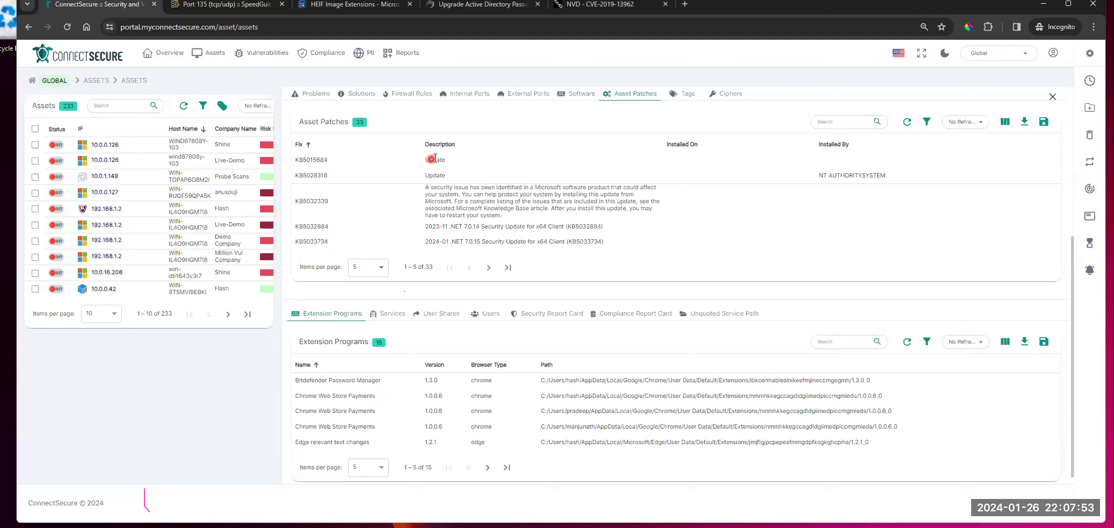
{"action": "left_click_drag", "start_coordinate": [456, 190], "coordinate": [425, 187]}
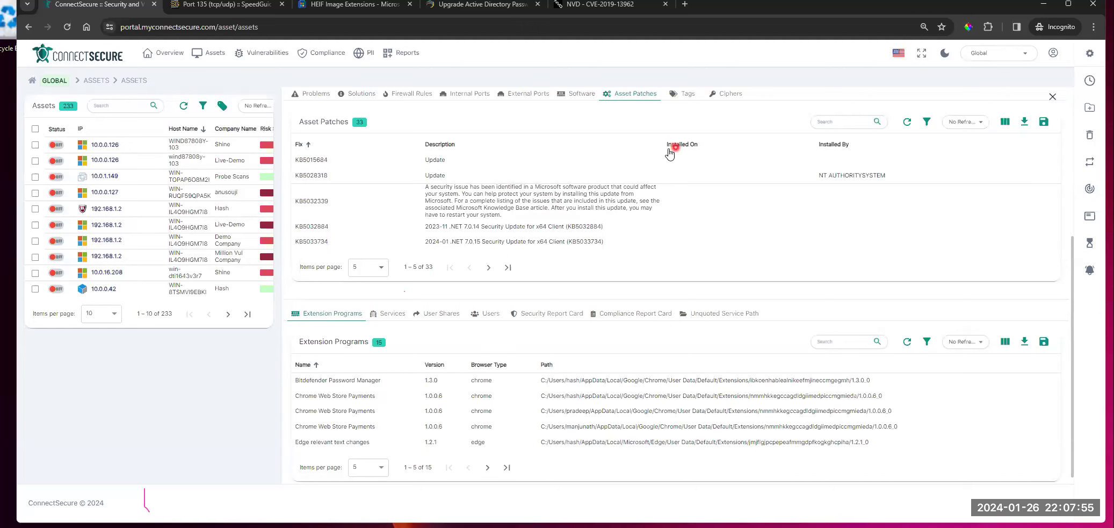
{"action": "left_click_drag", "start_coordinate": [844, 186], "coordinate": [864, 176]}
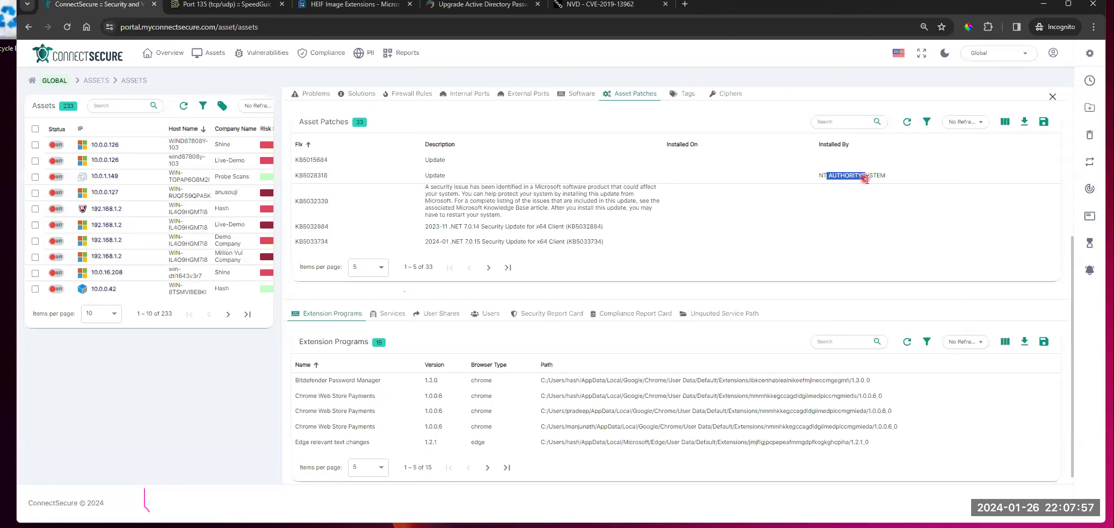
{"action": "left_click", "coordinate": [884, 220]}
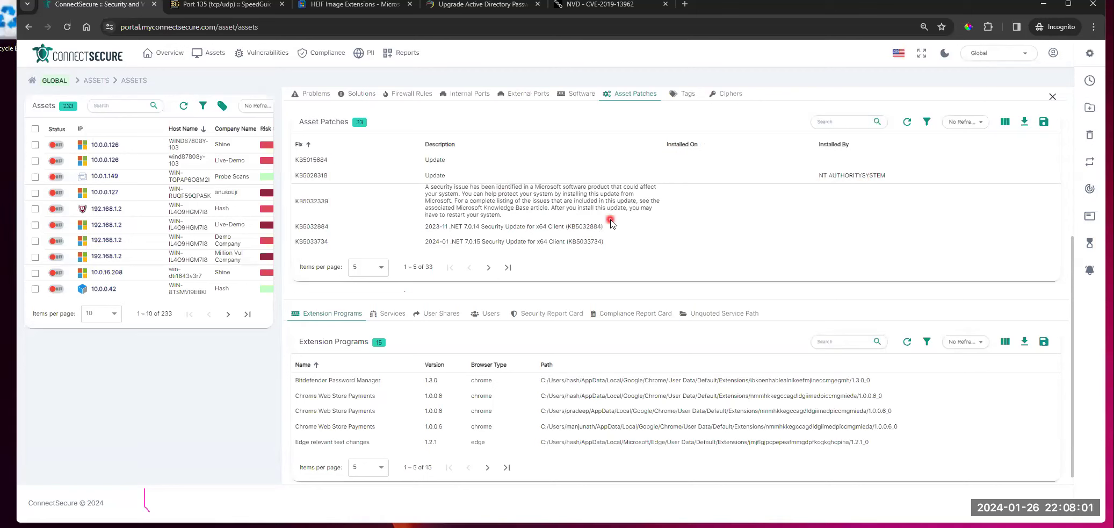
Step: View the automatic and manual tags assigned to the asset
{"action": "scroll", "coordinate": [596, 186], "scroll_direction": "up", "scroll_amount": 1}
{"action": "left_click", "coordinate": [682, 110]}
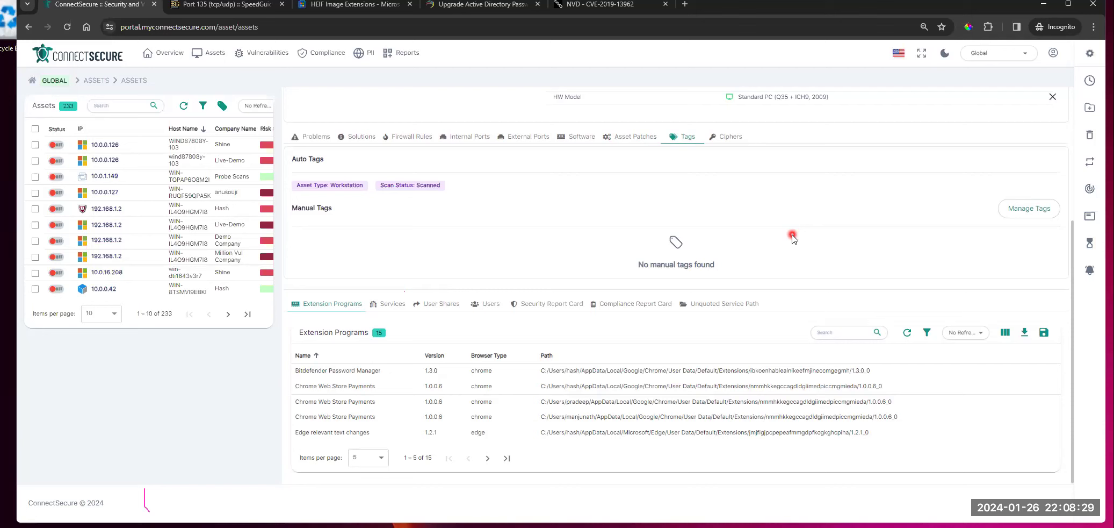
{"action": "left_click_drag", "start_coordinate": [301, 208], "coordinate": [331, 211]}
{"action": "left_click", "coordinate": [335, 237]}
Step: Examine the asset's ciphers and their grades for each port and TLS version
{"action": "left_click", "coordinate": [744, 136]}
{"action": "left_click", "coordinate": [838, 190]}
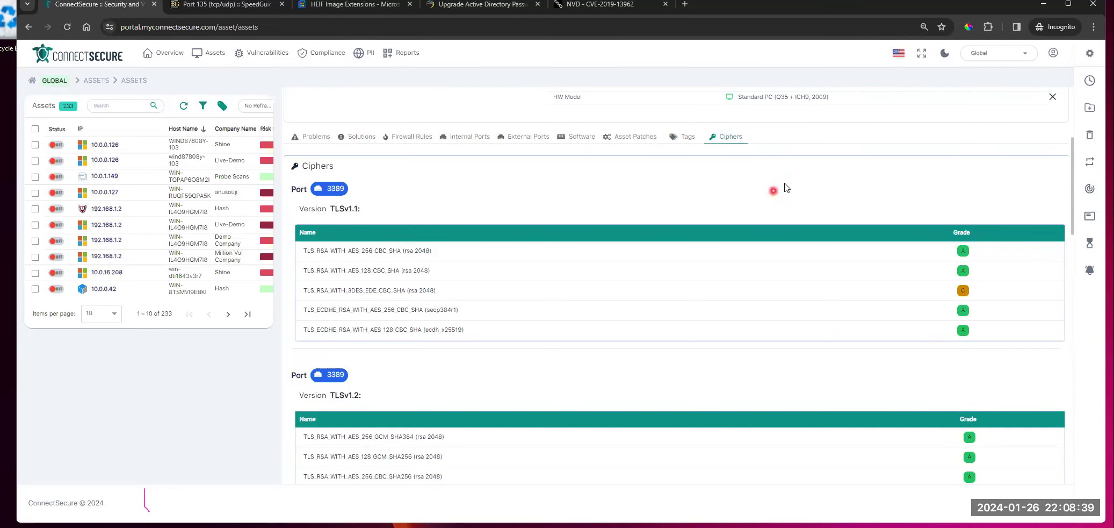
{"action": "scroll", "coordinate": [768, 177], "scroll_direction": "up", "scroll_amount": 1}
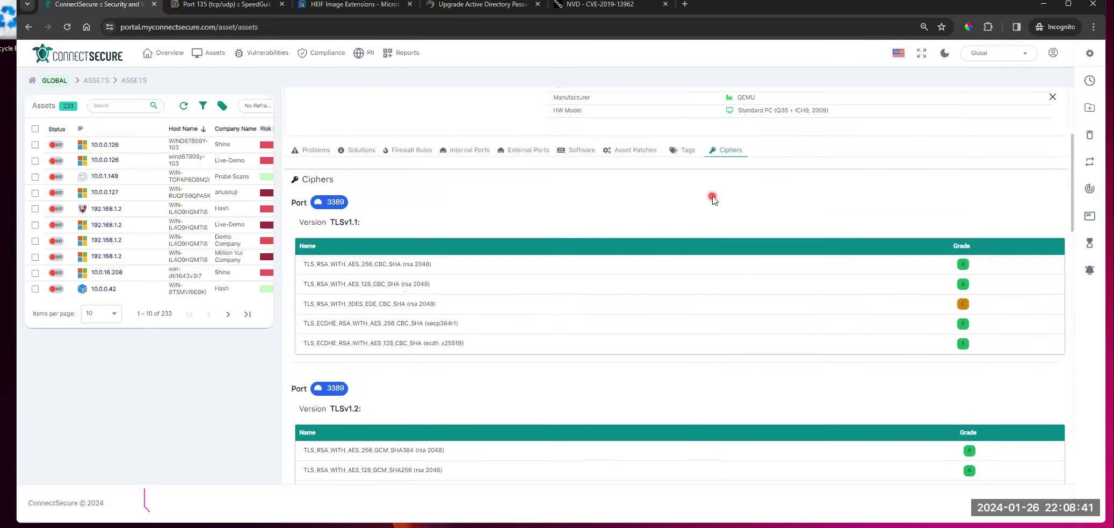
{"action": "scroll", "coordinate": [703, 202], "scroll_direction": "down", "scroll_amount": 1}
{"action": "scroll", "coordinate": [660, 230], "scroll_direction": "up", "scroll_amount": 1}
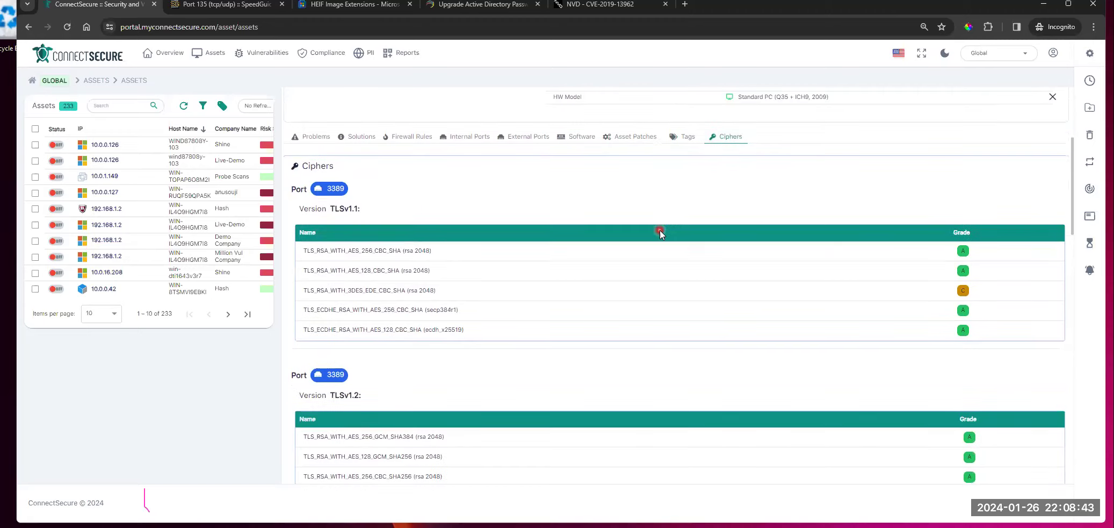
{"action": "scroll", "coordinate": [723, 215], "scroll_direction": "down", "scroll_amount": 1}
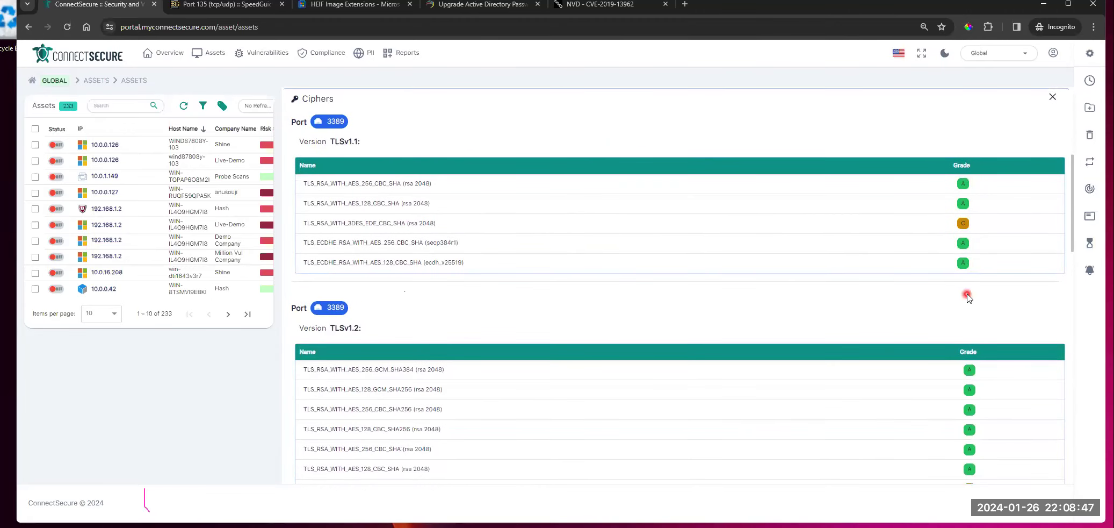
{"action": "scroll", "coordinate": [863, 224], "scroll_direction": "up", "scroll_amount": 3}
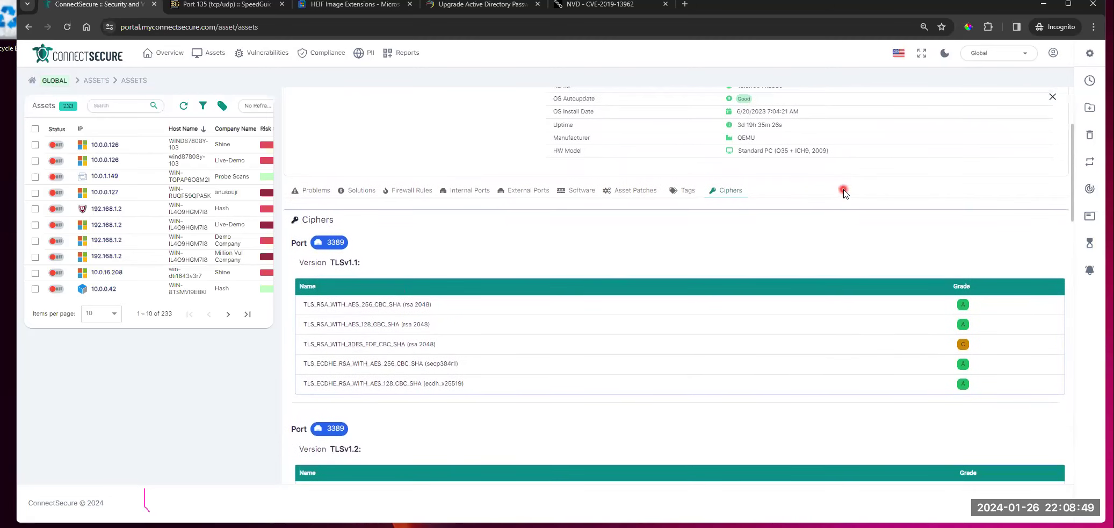
{"action": "scroll", "coordinate": [860, 177], "scroll_direction": "down", "scroll_amount": 1}
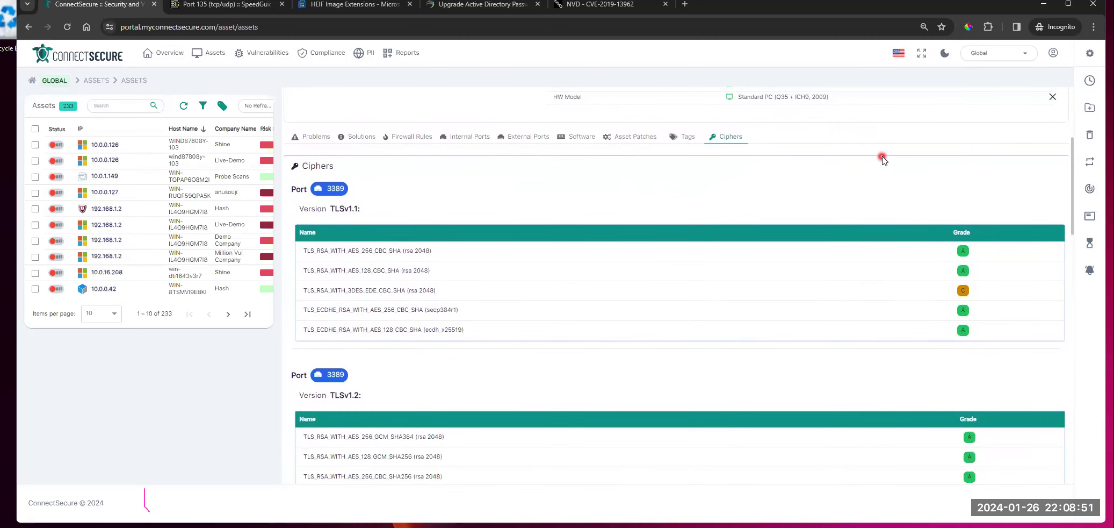
{"action": "scroll", "coordinate": [875, 226], "scroll_direction": "down", "scroll_amount": 5}
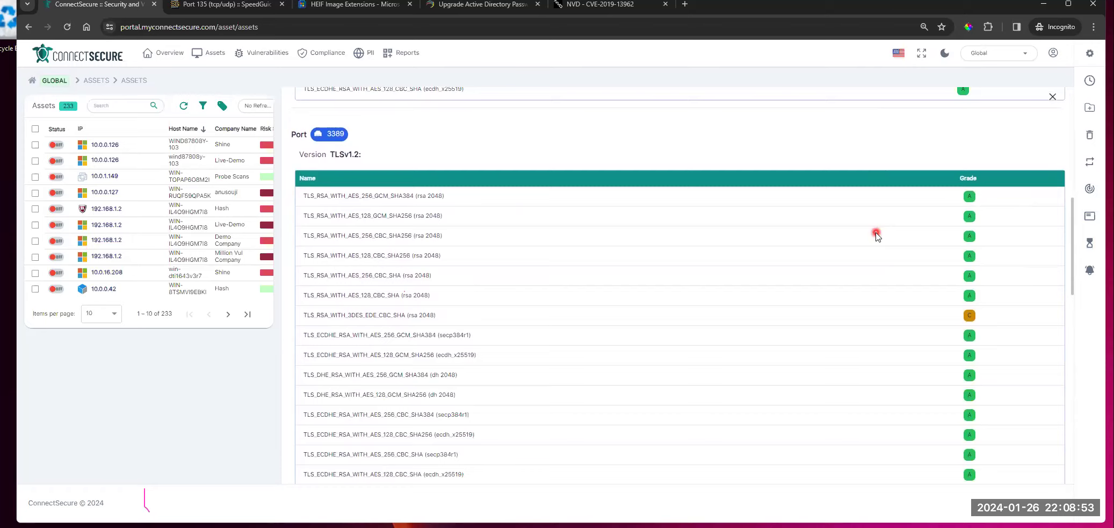
{"action": "scroll", "coordinate": [877, 235], "scroll_direction": "down", "scroll_amount": 6}
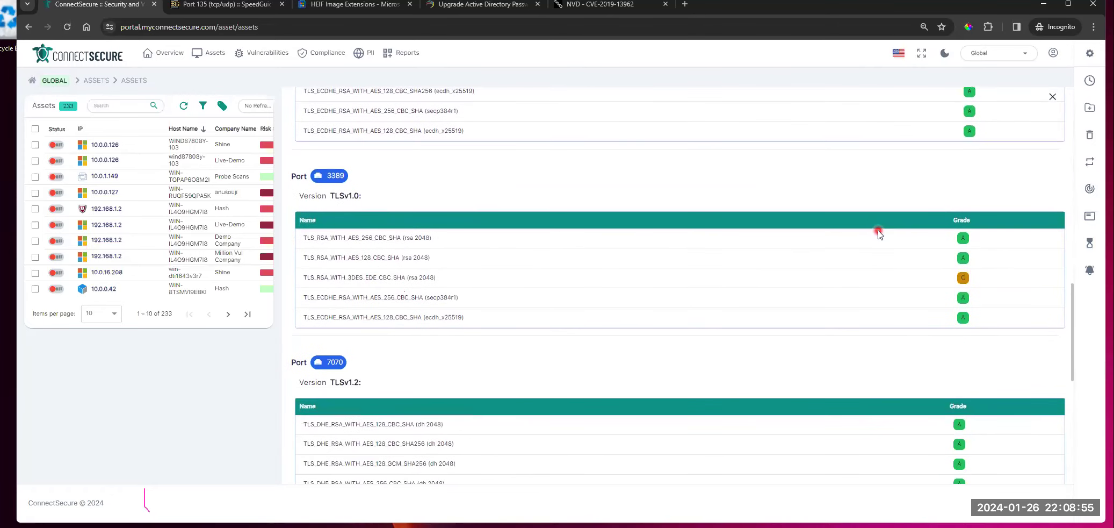
{"action": "scroll", "coordinate": [879, 232], "scroll_direction": "down", "scroll_amount": 3}
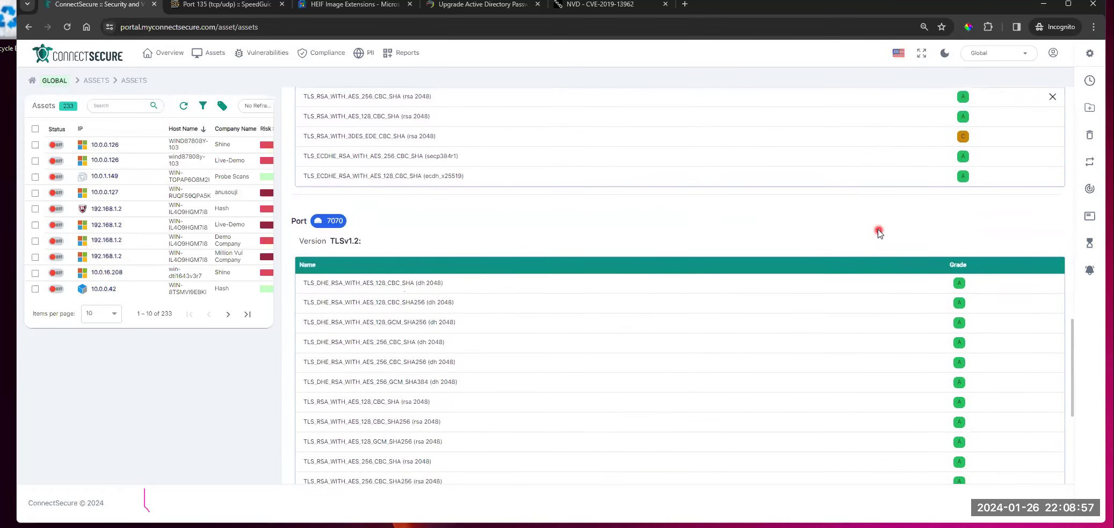
{"action": "scroll", "coordinate": [879, 232], "scroll_direction": "up", "scroll_amount": 14}
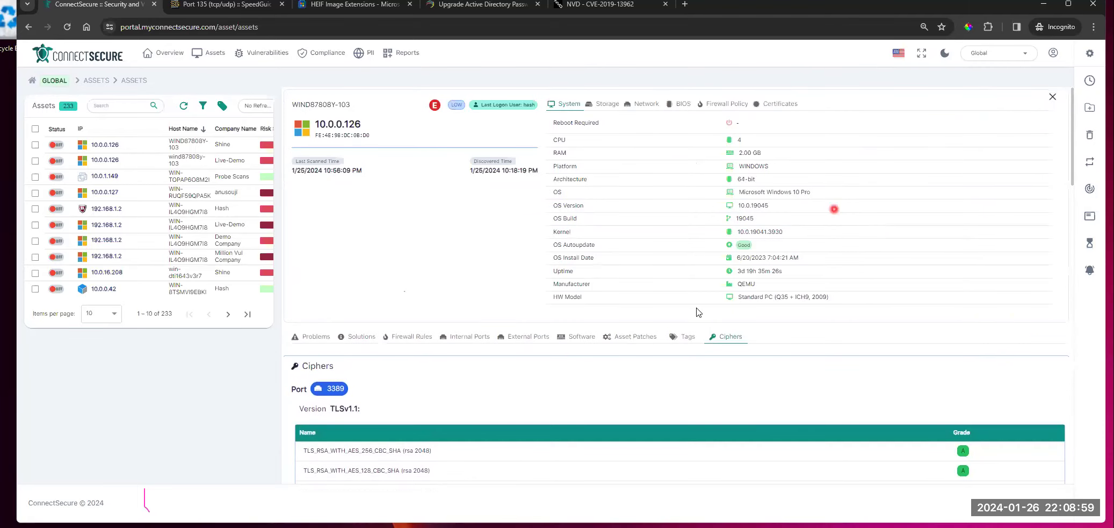
Step: Review the asset's problem groups with the critical vulnerability details, and its browser extension programs
{"action": "left_click", "coordinate": [314, 336]}
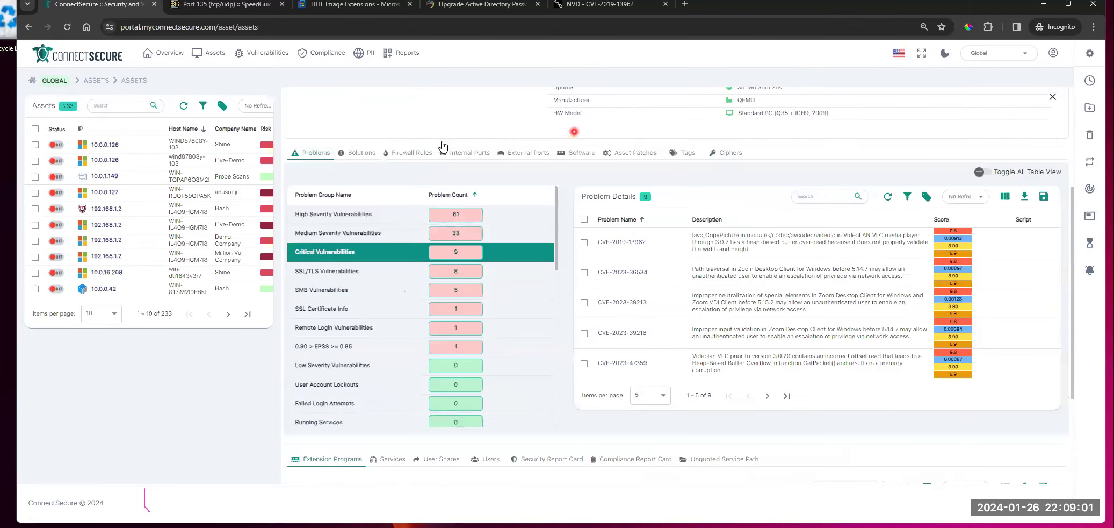
{"action": "scroll", "coordinate": [333, 164], "scroll_direction": "up", "scroll_amount": 2}
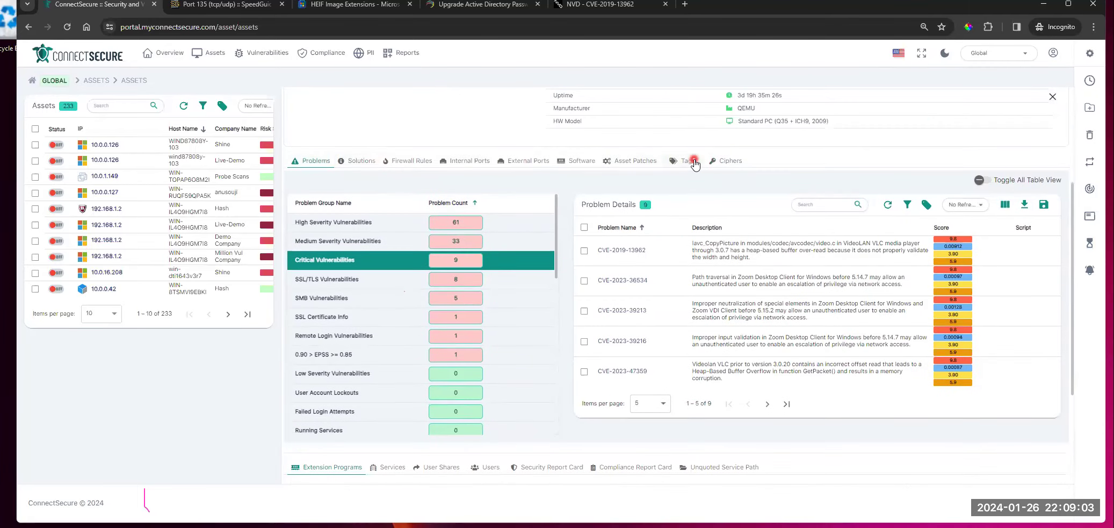
{"action": "scroll", "coordinate": [711, 205], "scroll_direction": "down", "scroll_amount": 3}
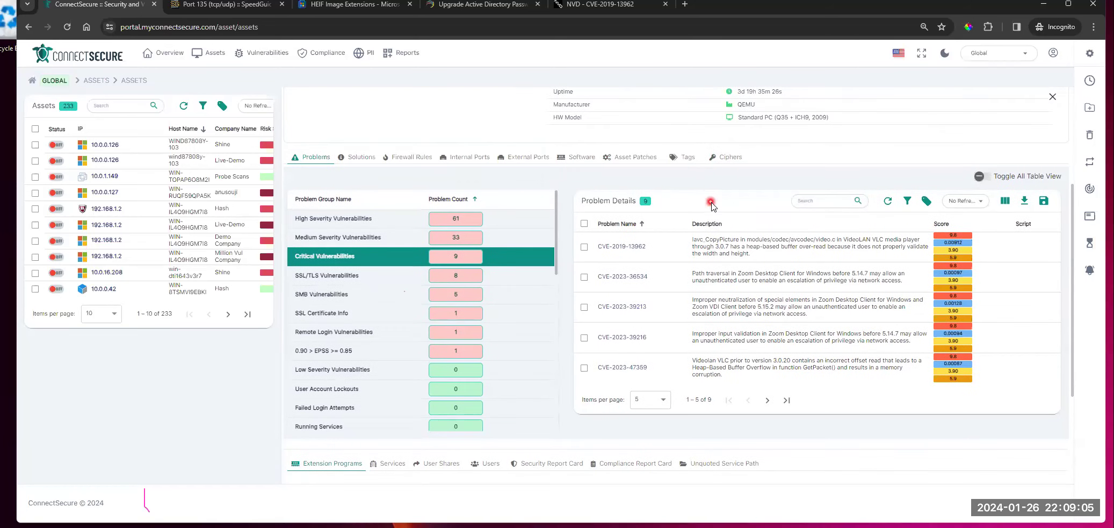
{"action": "scroll", "coordinate": [703, 227], "scroll_direction": "down", "scroll_amount": 2}
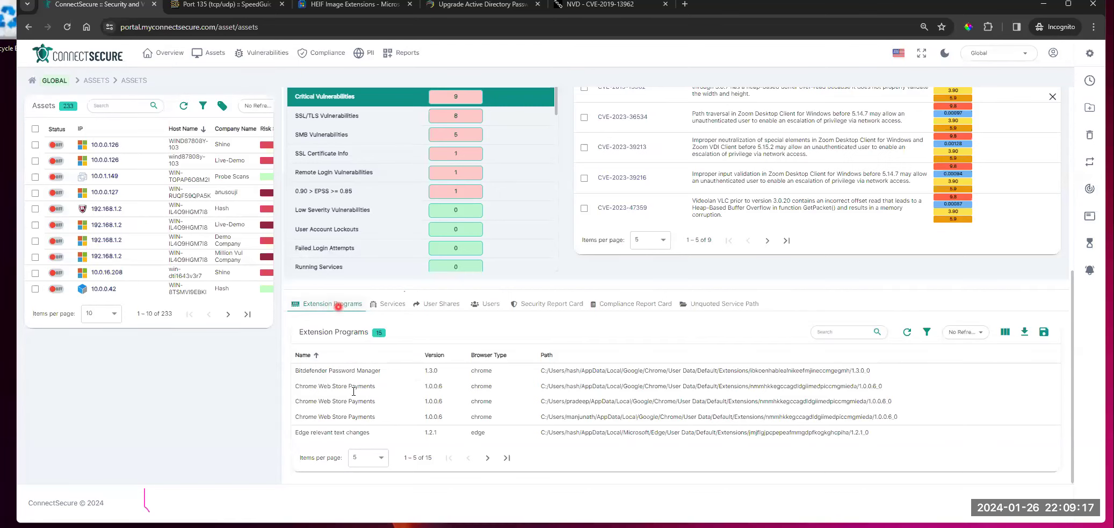
Step: Review the asset's services and the access permissions on its C$, Users and ADMIN$ shares
{"action": "left_click", "coordinate": [387, 304]}
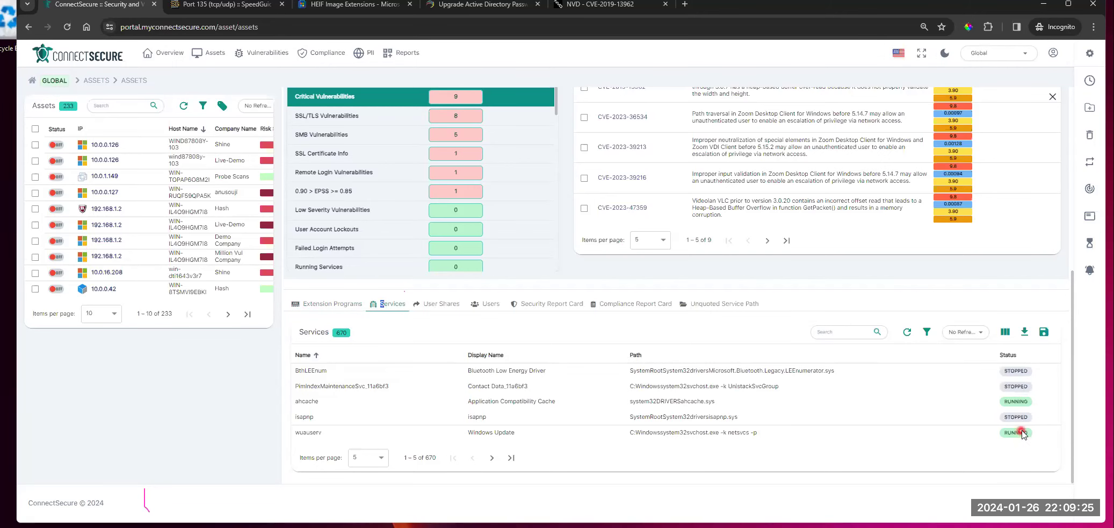
{"action": "left_click", "coordinate": [433, 304]}
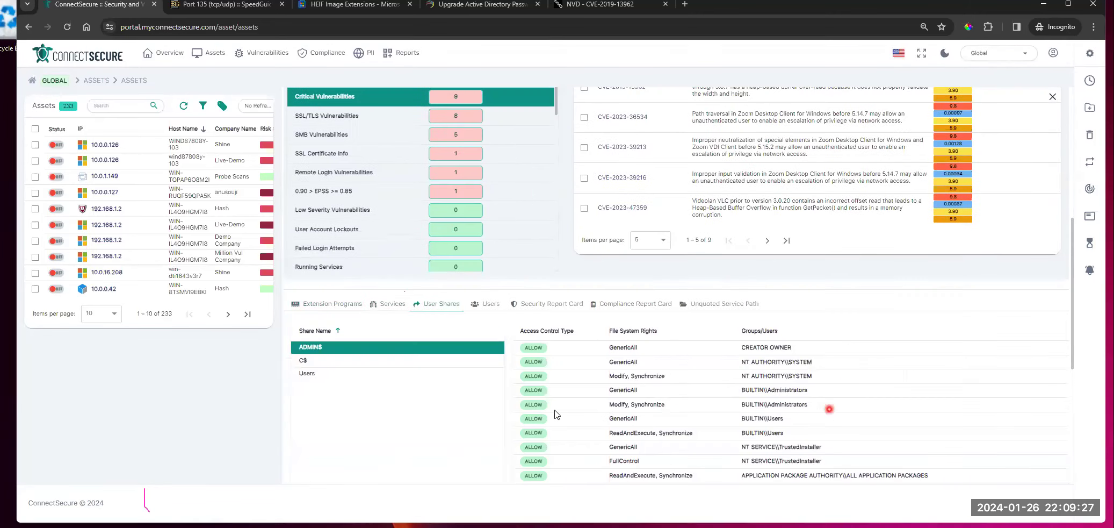
{"action": "scroll", "coordinate": [631, 413], "scroll_direction": "down", "scroll_amount": 2}
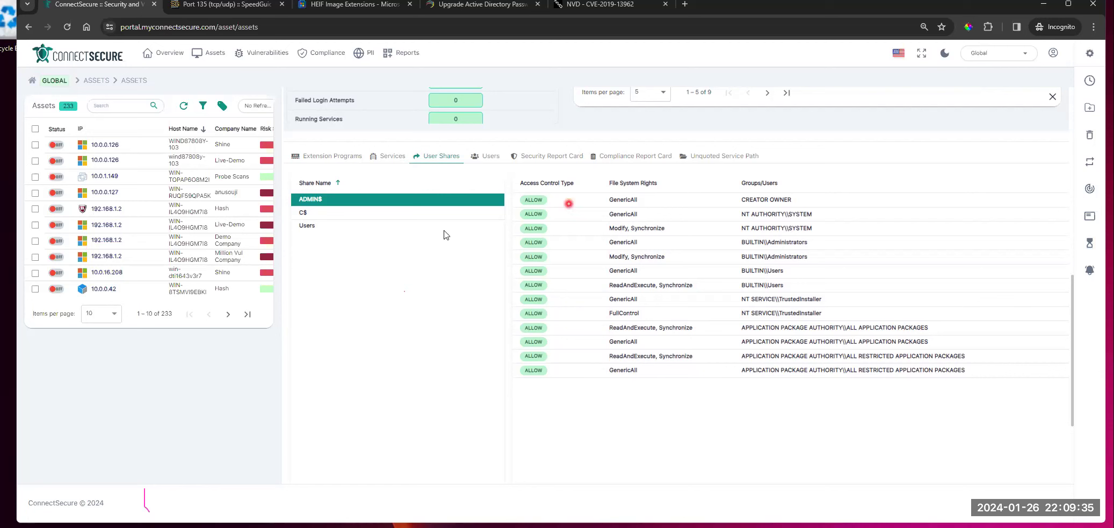
{"action": "left_click", "coordinate": [344, 217]}
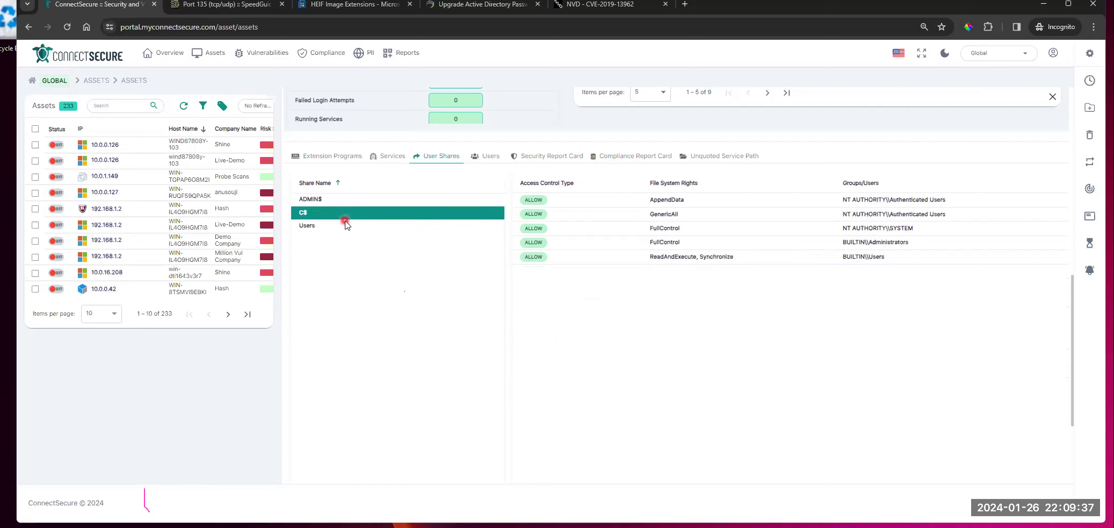
{"action": "left_click", "coordinate": [347, 225]}
{"action": "left_click", "coordinate": [358, 213]}
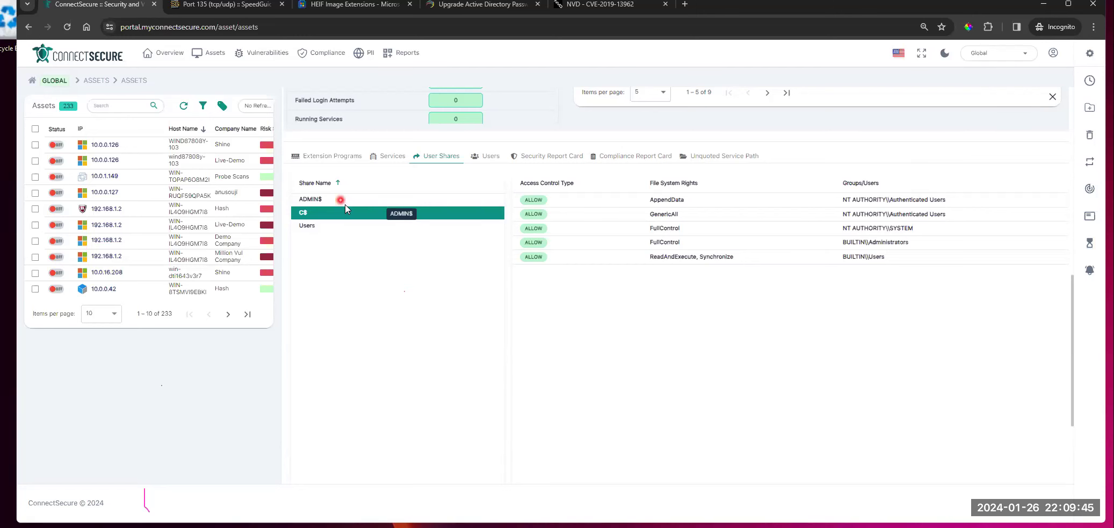
{"action": "left_click", "coordinate": [345, 200]}
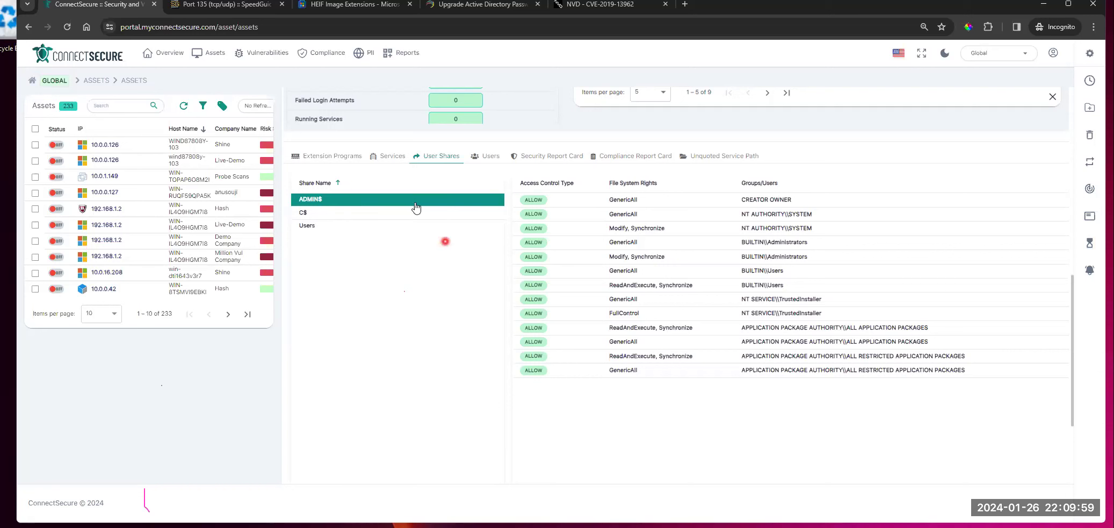
Step: View the asset's user accounts and the grades and evidence in its Security Report Card
{"action": "left_click", "coordinate": [490, 156]}
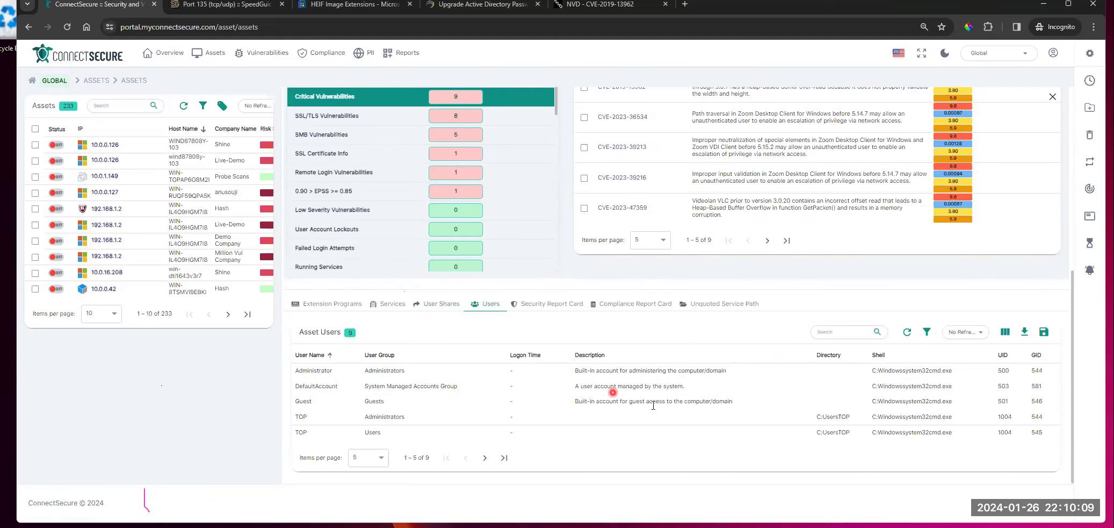
{"action": "left_click", "coordinate": [564, 304]}
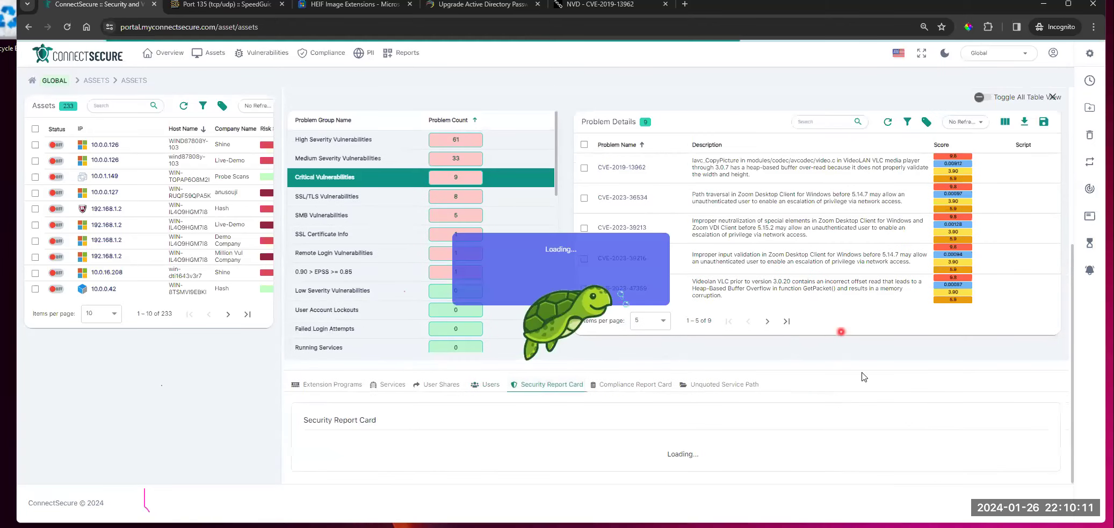
{"action": "scroll", "coordinate": [870, 379], "scroll_direction": "down", "scroll_amount": 3}
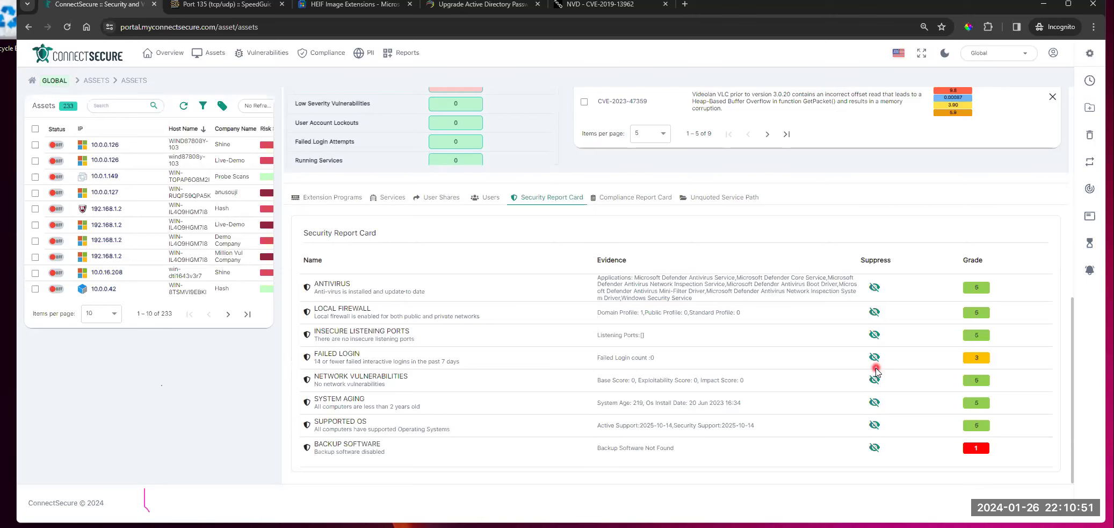
Step: Inspect the scope options for suppressing the INSECURE LISTENING PORTS check and leave without applying a suppression
{"action": "left_click", "coordinate": [874, 334]}
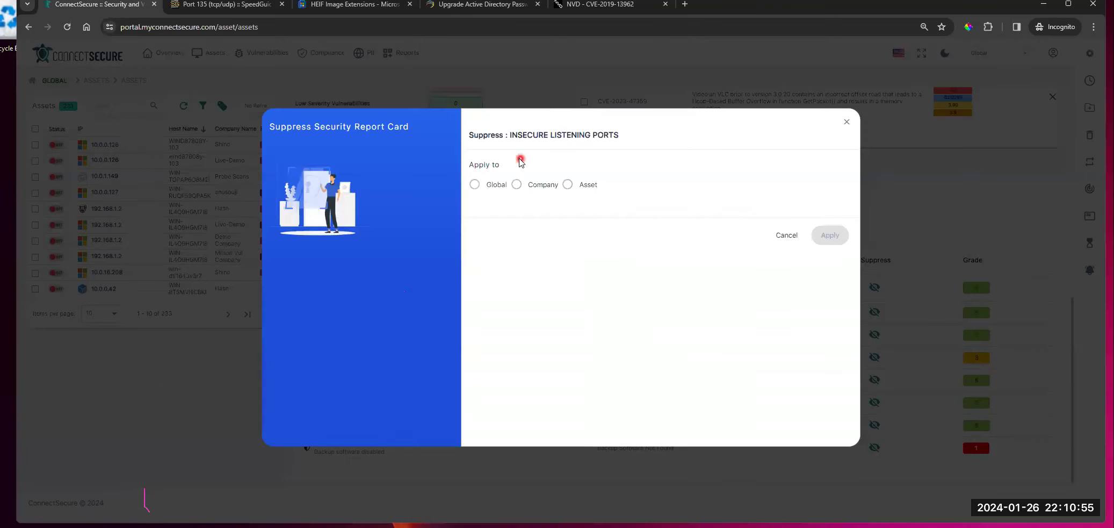
{"action": "left_click_drag", "start_coordinate": [473, 135], "coordinate": [589, 138]}
{"action": "left_click", "coordinate": [611, 147]}
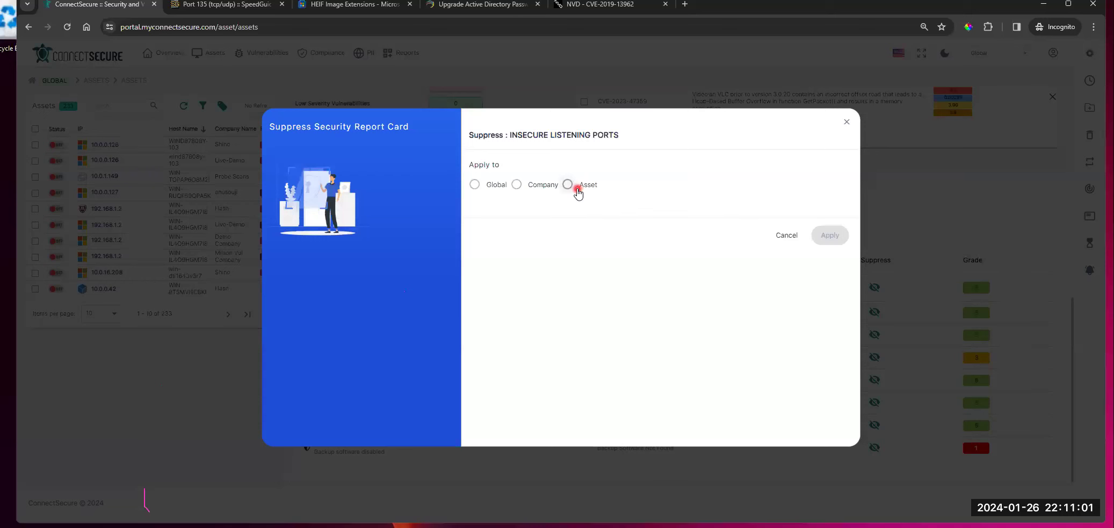
{"action": "left_click", "coordinate": [786, 235]}
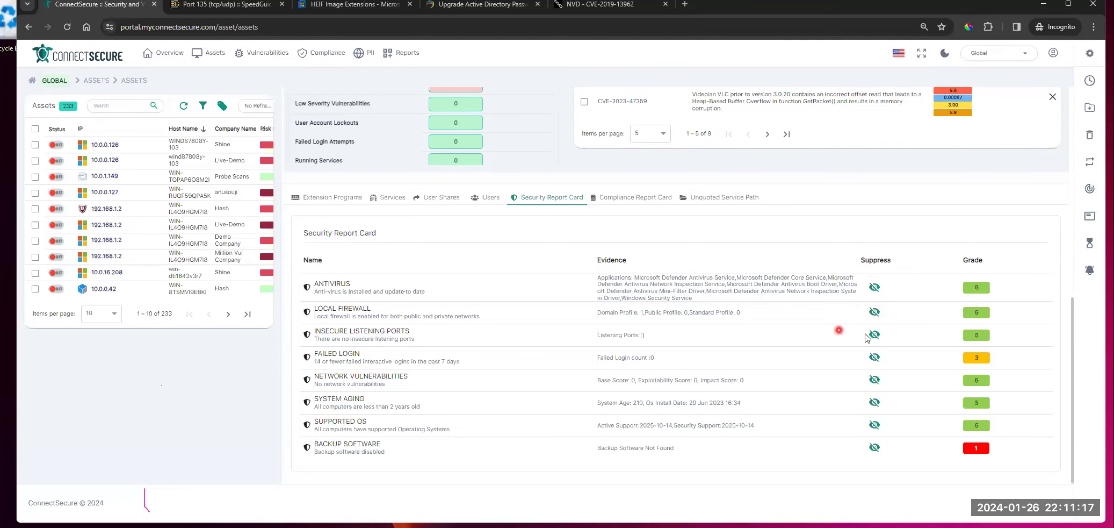
Step: Review the asset's Compliance Report Card and its unquoted service paths
{"action": "left_click", "coordinate": [628, 198]}
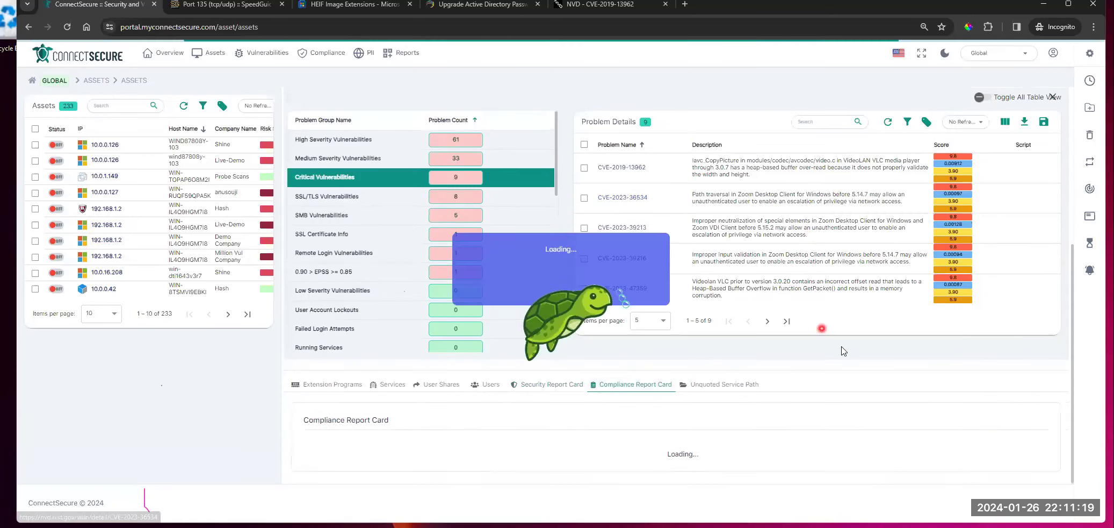
{"action": "scroll", "coordinate": [928, 383], "scroll_direction": "down", "scroll_amount": 3}
{"action": "scroll", "coordinate": [801, 248], "scroll_direction": "down", "scroll_amount": 1}
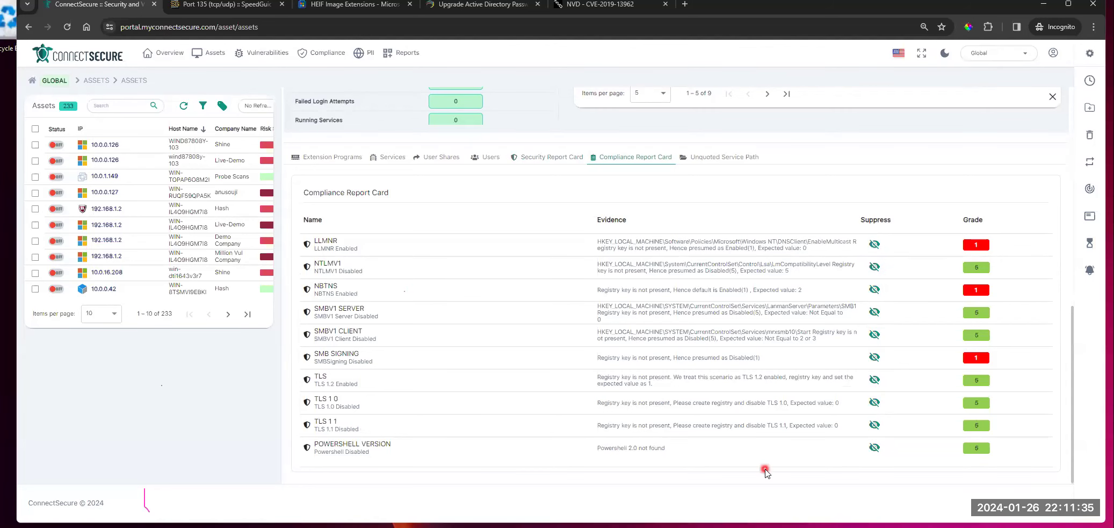
{"action": "left_click", "coordinate": [752, 157]}
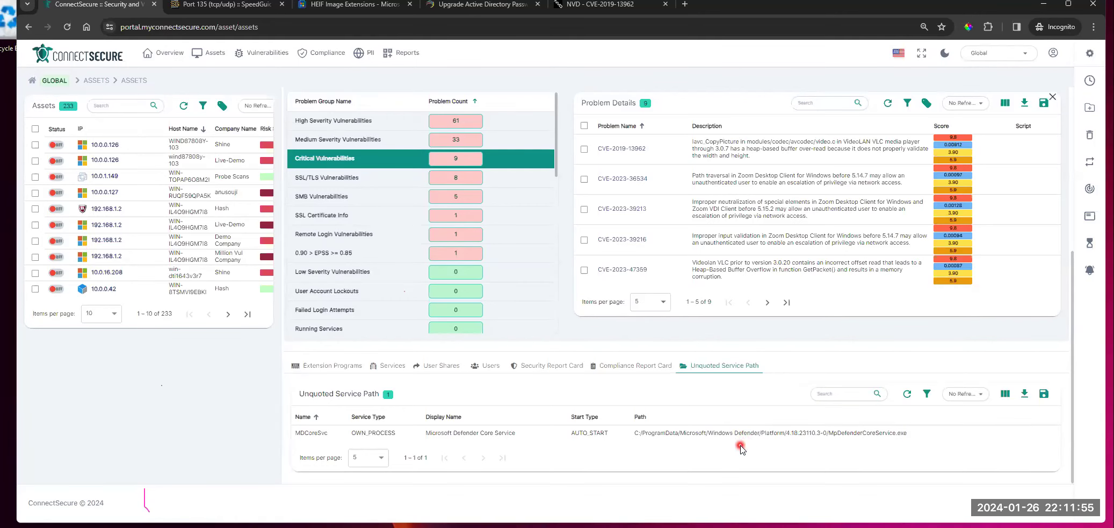
{"action": "scroll", "coordinate": [741, 449], "scroll_direction": "up", "scroll_amount": 3}
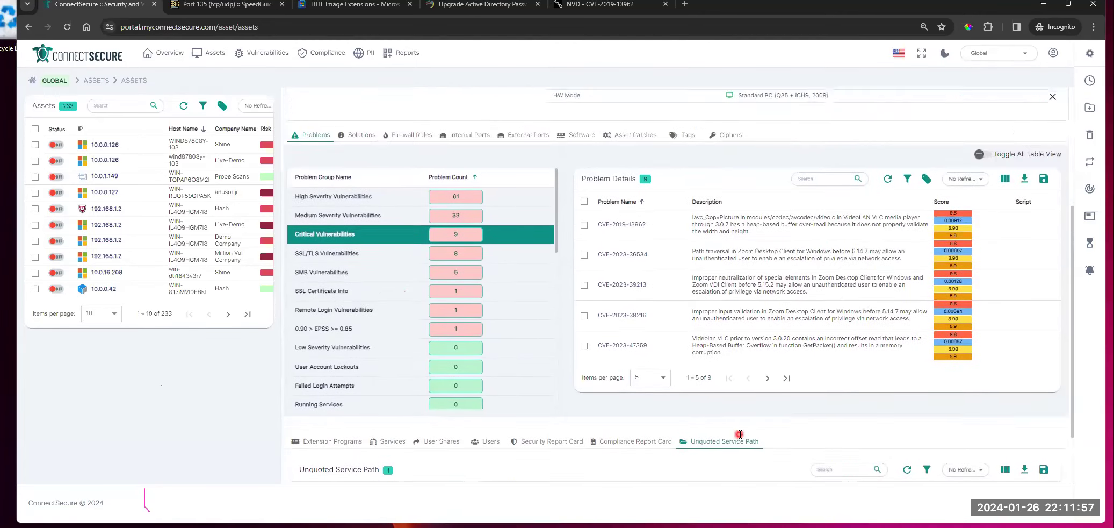
Step: Review the system details and problem groups of Live-Demo's 10.0.0.126 asset and the Probe Scans asset 10.0.1.149
{"action": "scroll", "coordinate": [740, 434], "scroll_direction": "up", "scroll_amount": 8}
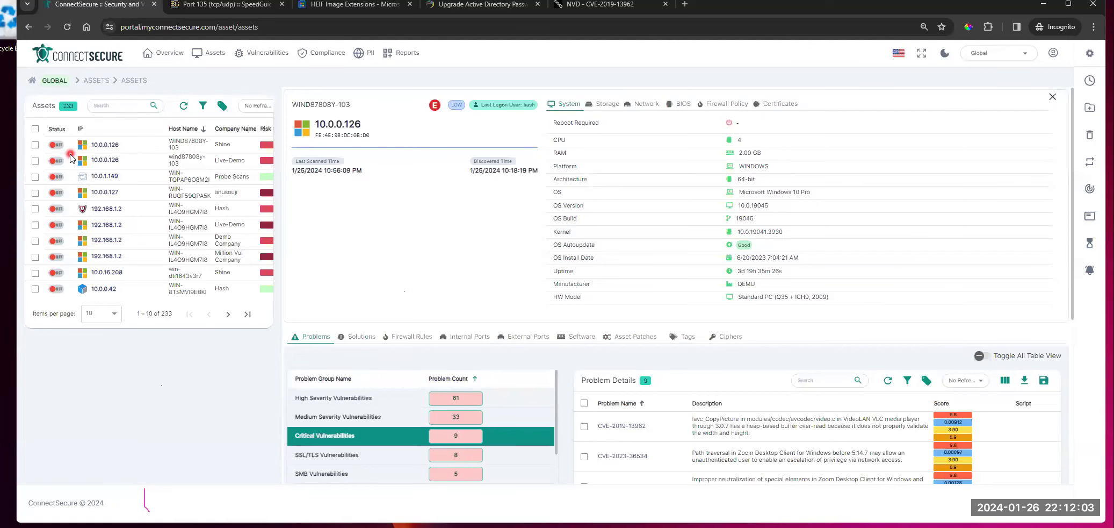
{"action": "left_click", "coordinate": [104, 160]}
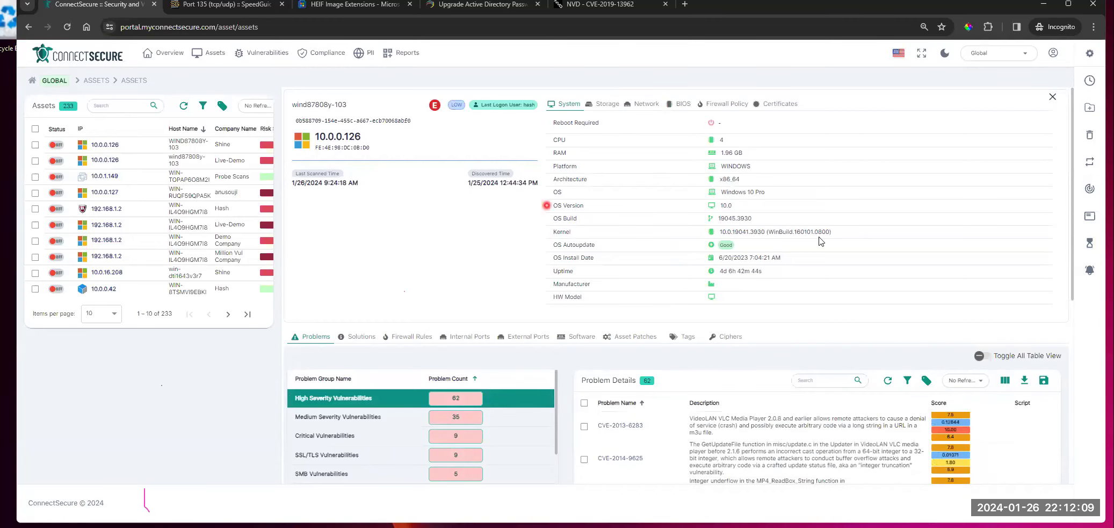
{"action": "scroll", "coordinate": [937, 271], "scroll_direction": "down", "scroll_amount": 5}
{"action": "scroll", "coordinate": [591, 241], "scroll_direction": "up", "scroll_amount": 3}
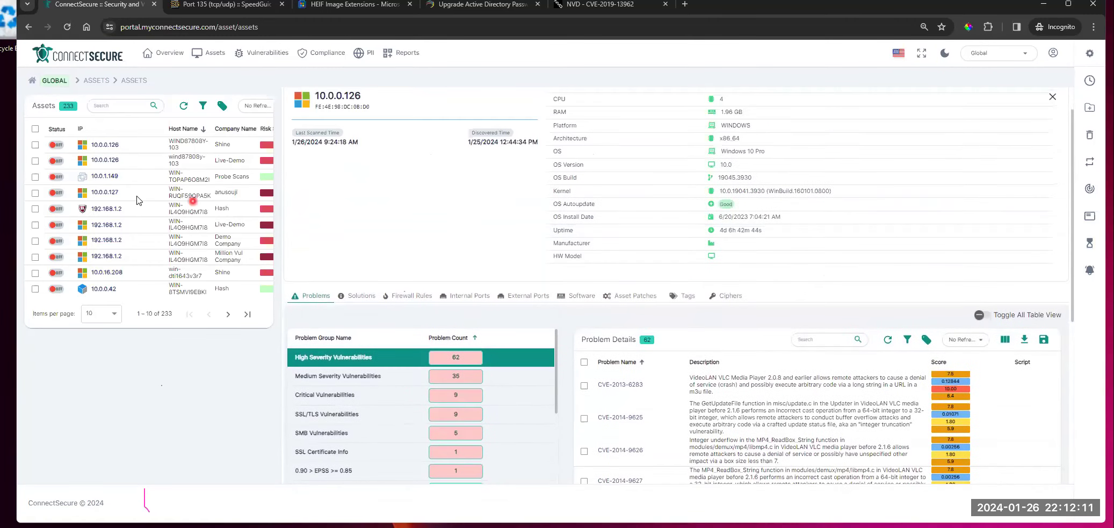
{"action": "left_click", "coordinate": [109, 180]}
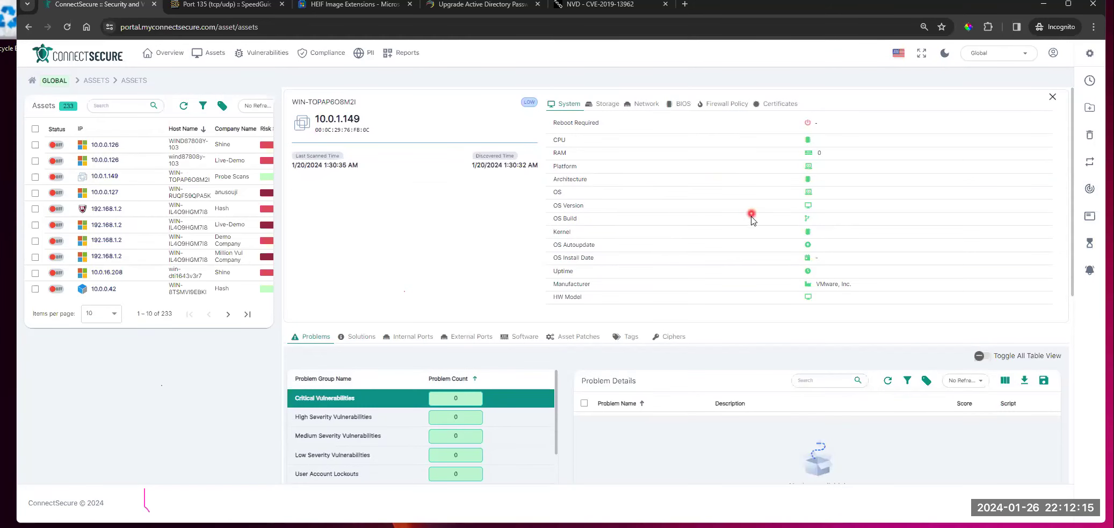
{"action": "scroll", "coordinate": [767, 226], "scroll_direction": "down", "scroll_amount": 1}
{"action": "scroll", "coordinate": [766, 225], "scroll_direction": "down", "scroll_amount": 2}
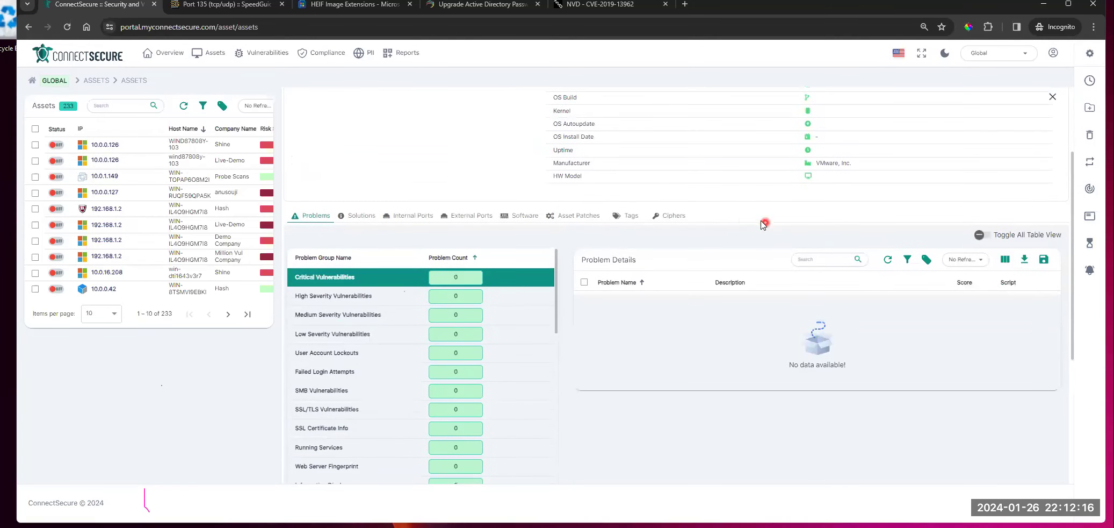
Step: Review the system details and problems of the Hash and Demo Company 192.168.1.2 assets, and return to the full asset list
{"action": "left_click", "coordinate": [110, 209]}
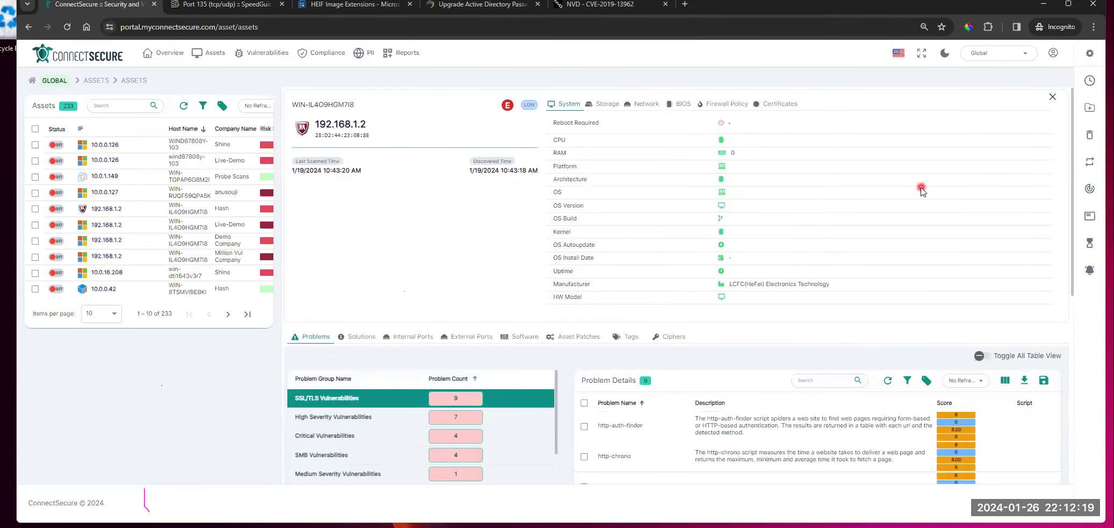
{"action": "scroll", "coordinate": [918, 202], "scroll_direction": "down", "scroll_amount": 5}
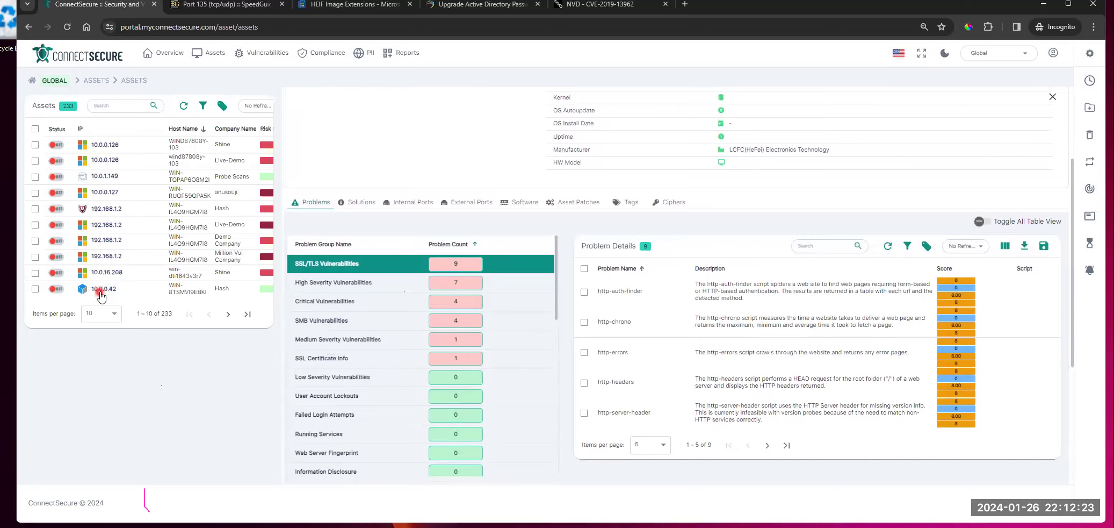
{"action": "left_click", "coordinate": [109, 247]}
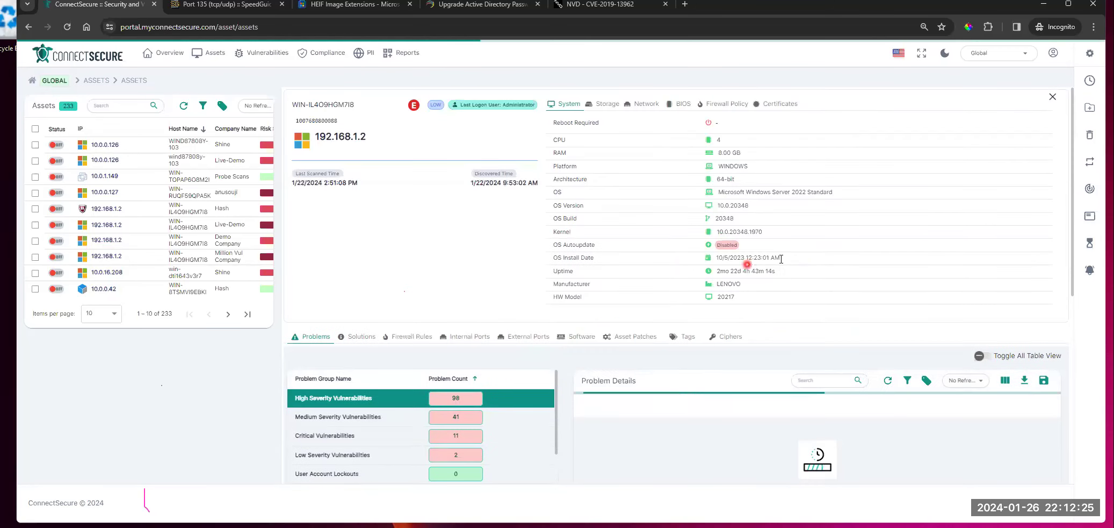
{"action": "scroll", "coordinate": [921, 241], "scroll_direction": "down", "scroll_amount": 8}
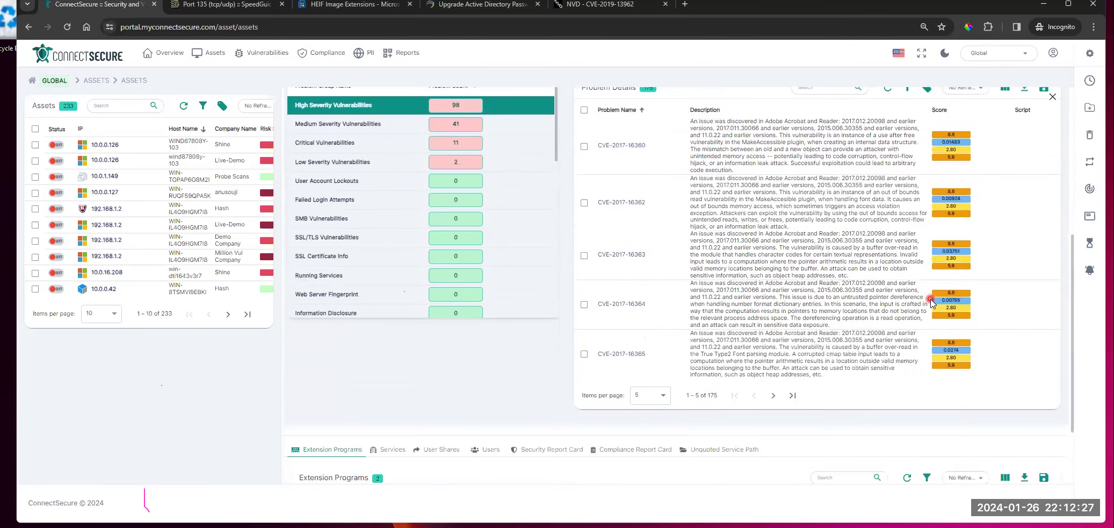
{"action": "scroll", "coordinate": [863, 298], "scroll_direction": "up", "scroll_amount": 8}
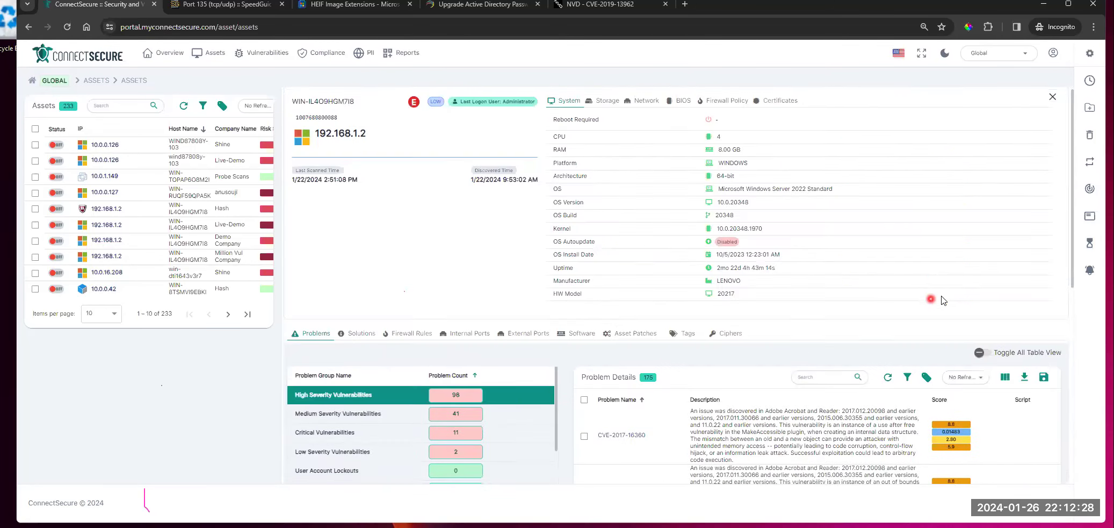
{"action": "left_click", "coordinate": [1053, 98]}
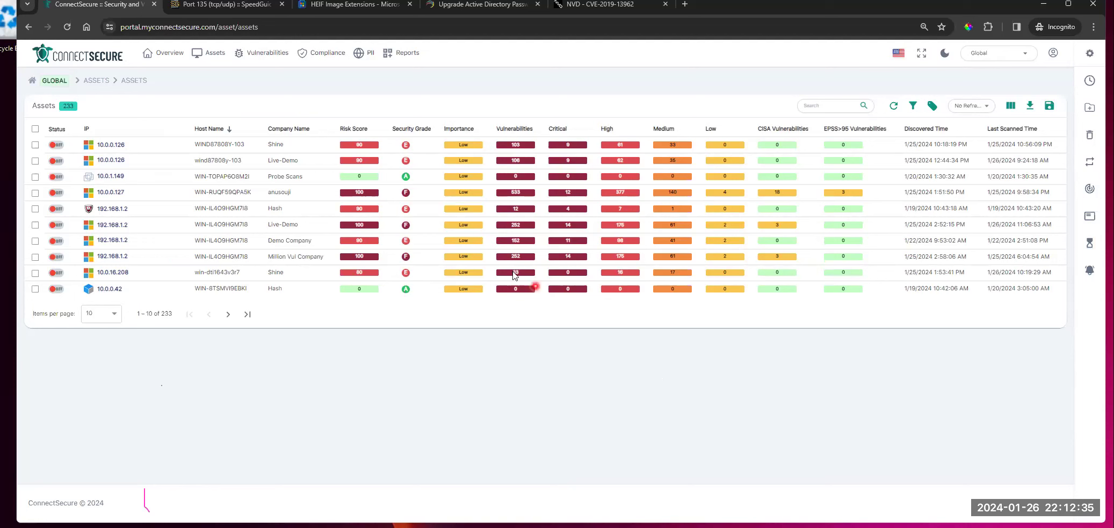
{"action": "left_click", "coordinate": [209, 53]}
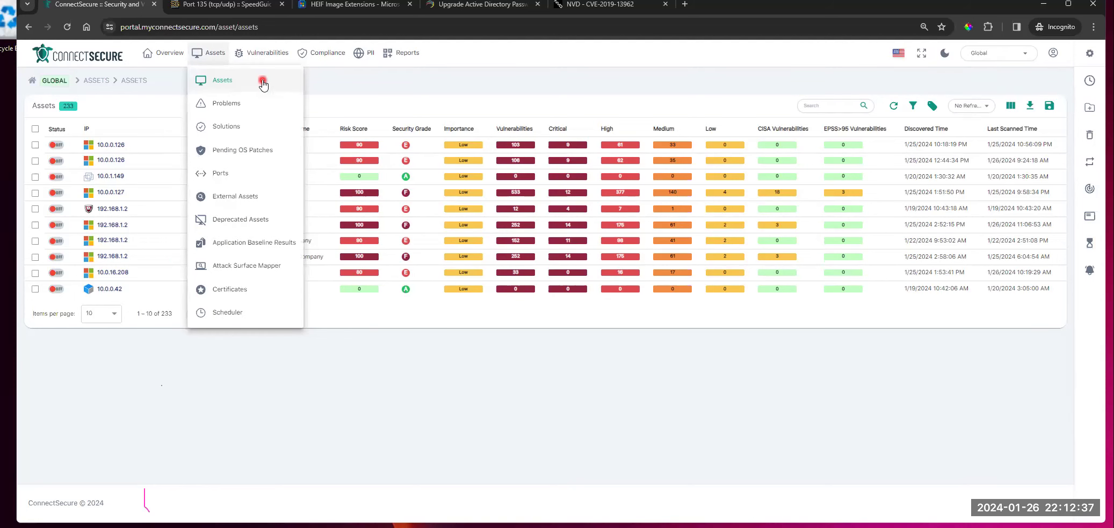
{"action": "left_click", "coordinate": [664, 415]}
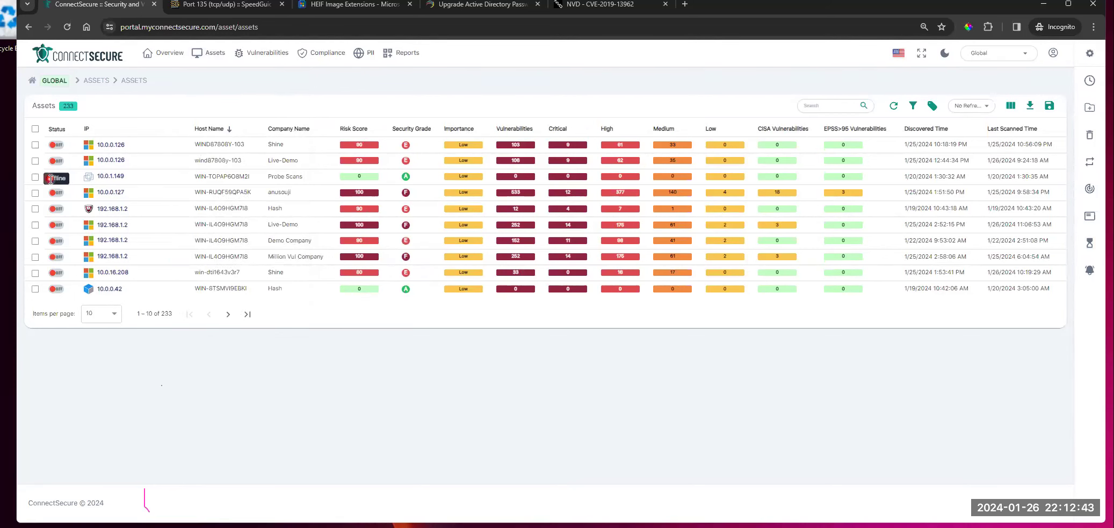
{"action": "left_click", "coordinate": [213, 52]}
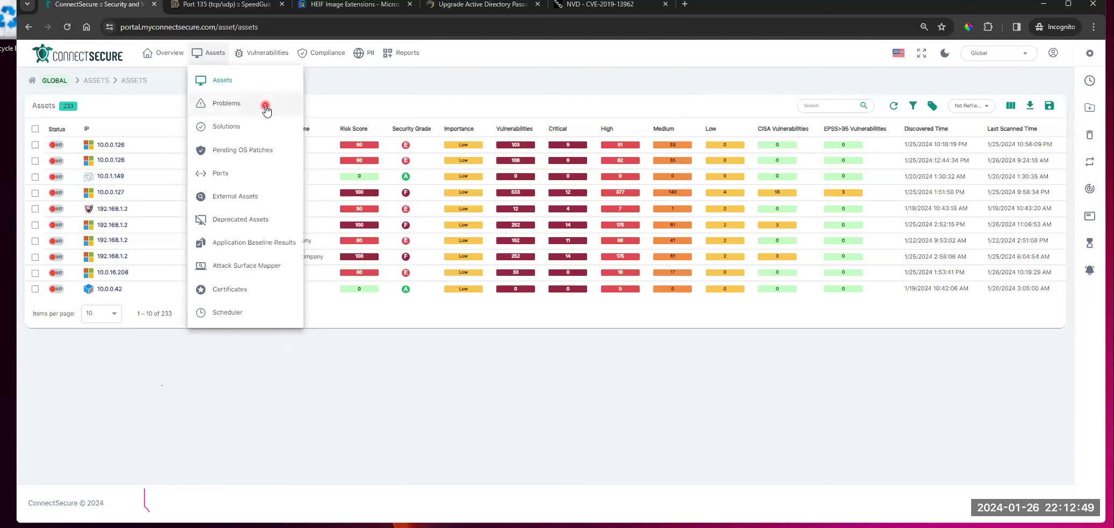
{"action": "left_click", "coordinate": [414, 88]}
Step: Switch the company scope from Global to Demo Company
{"action": "left_click", "coordinate": [1000, 54]}
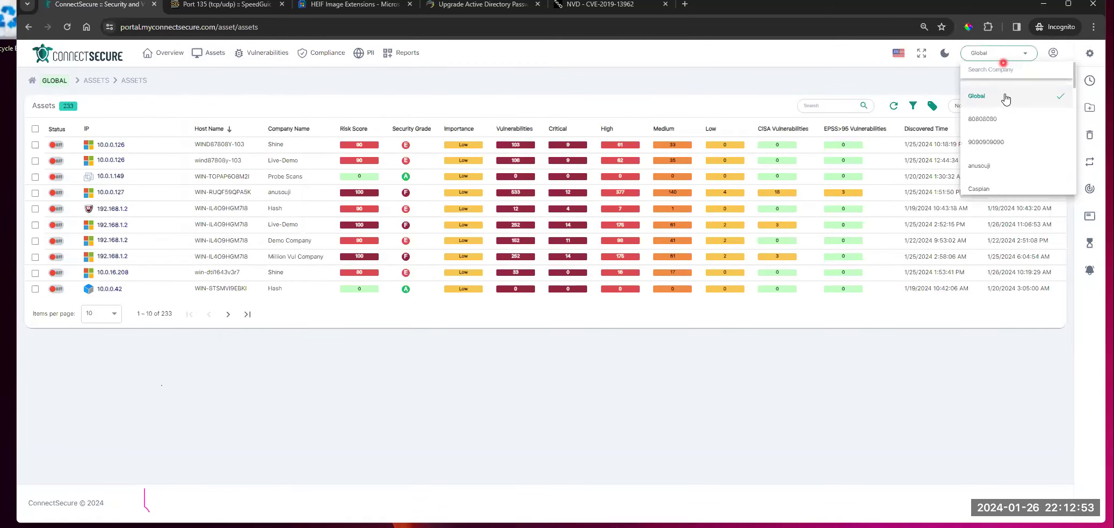
{"action": "scroll", "coordinate": [1011, 158], "scroll_direction": "down", "scroll_amount": 3}
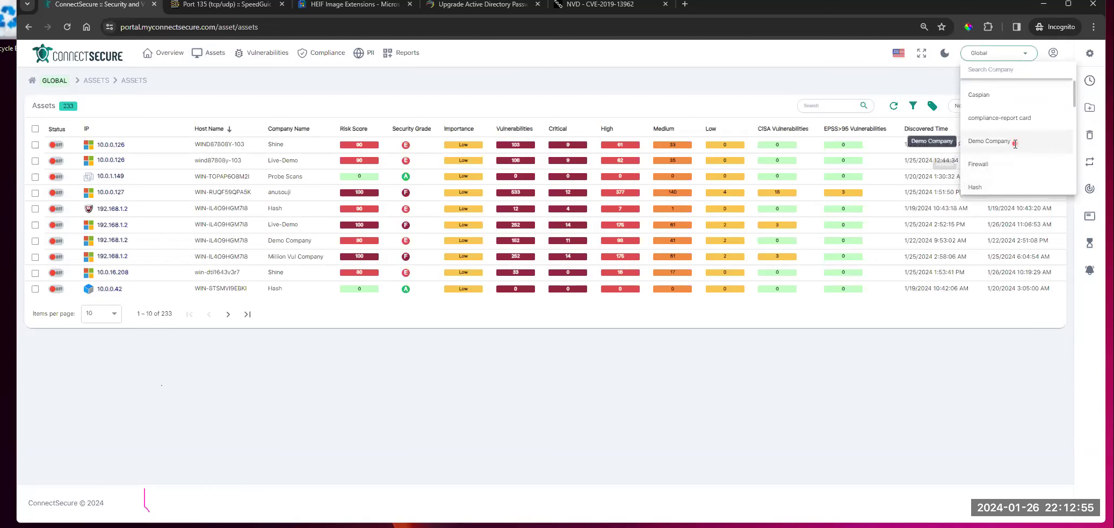
{"action": "left_click", "coordinate": [1012, 143]}
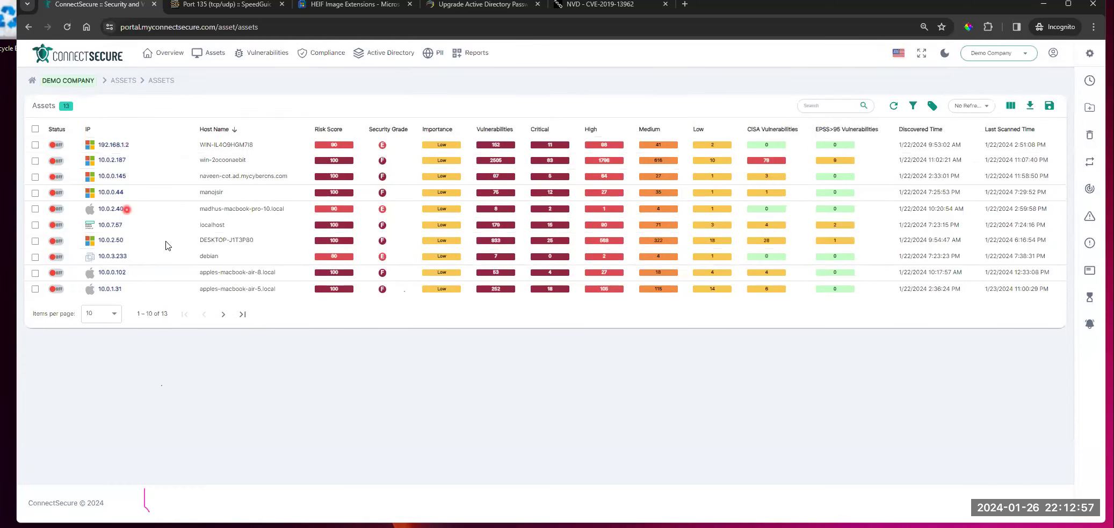
Step: Open the macOS asset 10.0.2.40 and review its system details and problem groups
{"action": "left_click", "coordinate": [116, 212]}
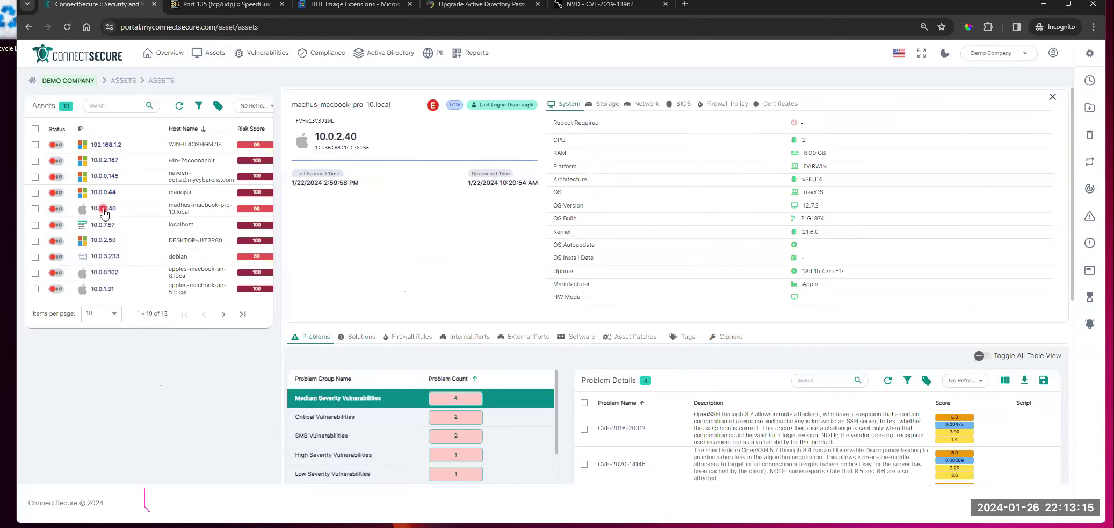
{"action": "left_click_drag", "start_coordinate": [310, 104], "coordinate": [395, 109]}
{"action": "left_click", "coordinate": [445, 161]}
{"action": "scroll", "coordinate": [859, 226], "scroll_direction": "down", "scroll_amount": 3}
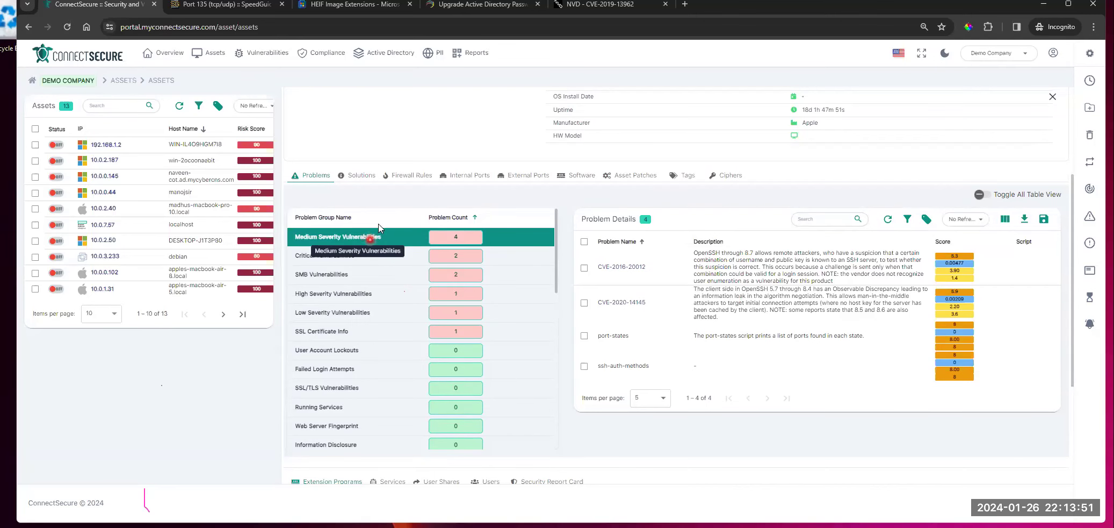
{"action": "scroll", "coordinate": [371, 237], "scroll_direction": "up", "scroll_amount": 1}
{"action": "scroll", "coordinate": [473, 228], "scroll_direction": "up", "scroll_amount": 3}
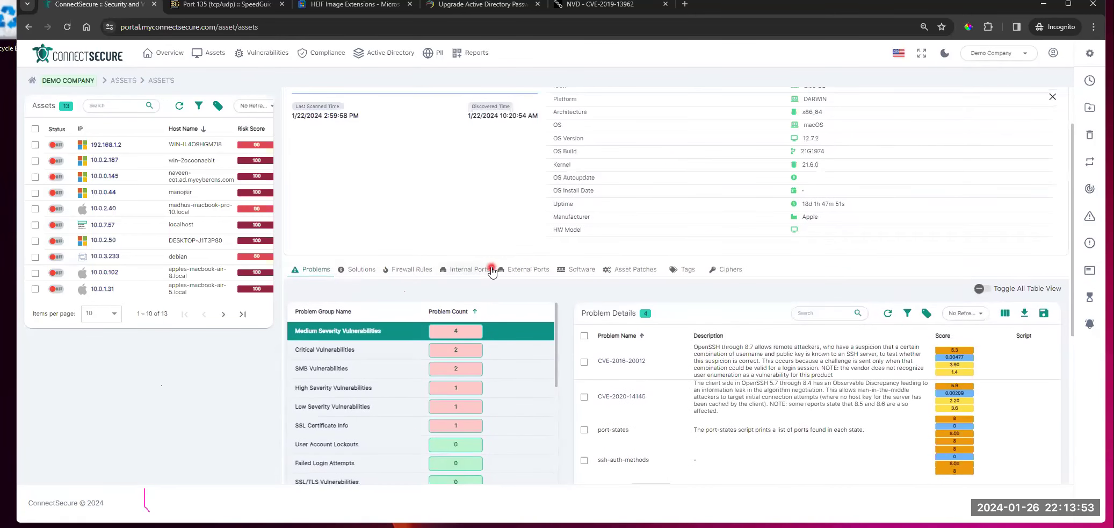
{"action": "scroll", "coordinate": [752, 259], "scroll_direction": "up", "scroll_amount": 1}
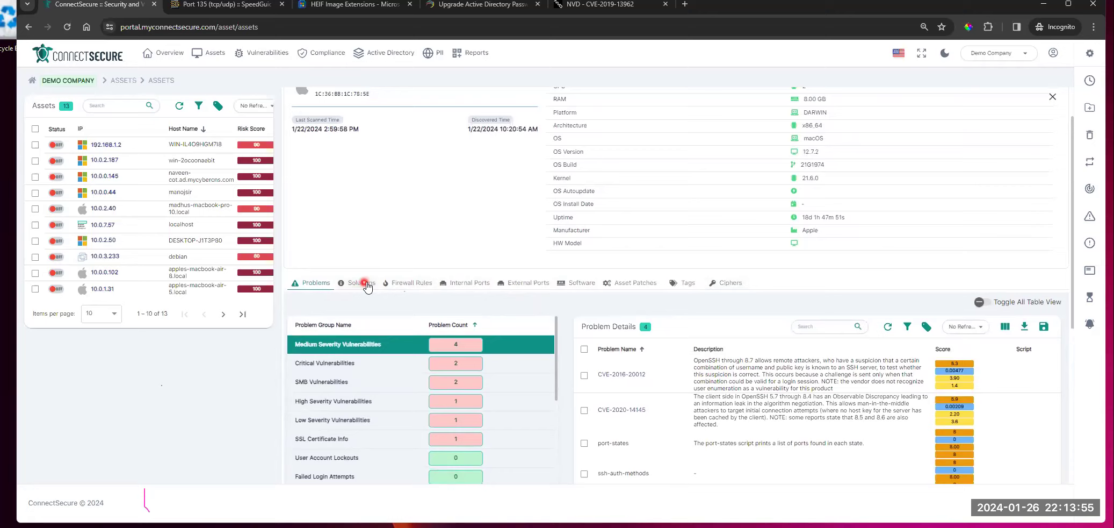
Step: View the macOS asset's remediation plan, firewall rules, internal ports and installed software
{"action": "left_click", "coordinate": [359, 277]}
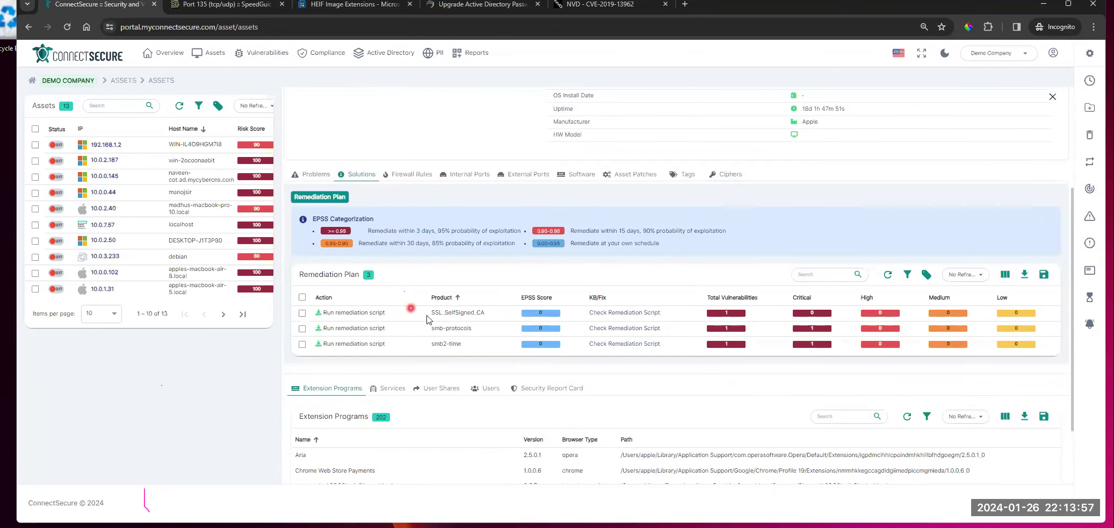
{"action": "left_click", "coordinate": [414, 174]}
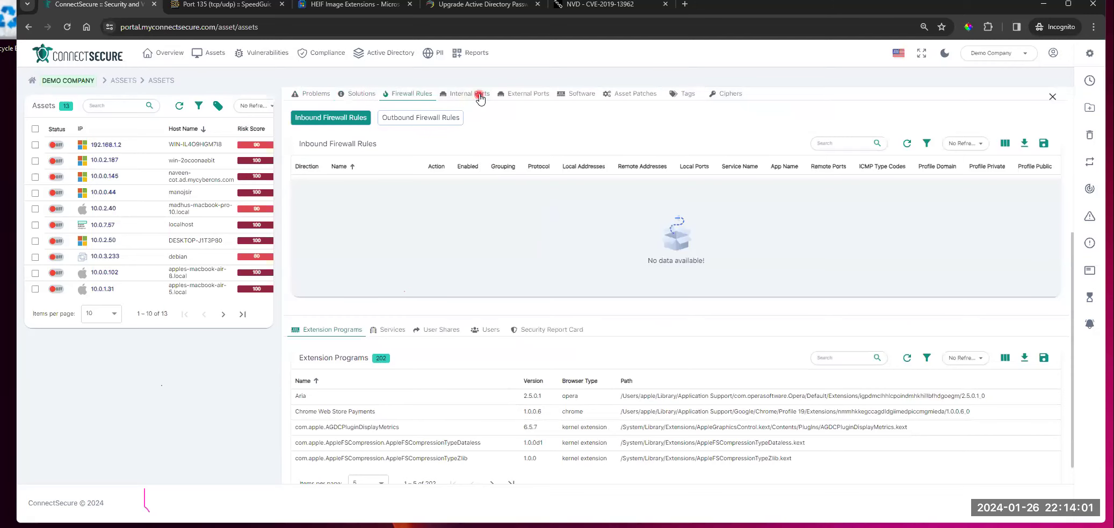
{"action": "left_click", "coordinate": [471, 94]}
{"action": "left_click", "coordinate": [583, 108]}
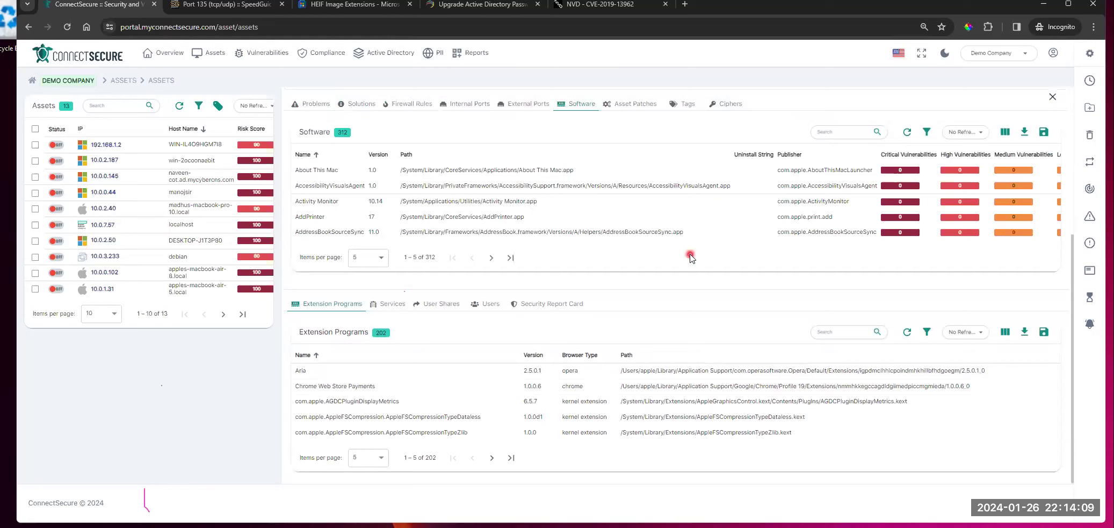
Step: View the macOS asset's patches, tags and ciphers
{"action": "left_click", "coordinate": [634, 104]}
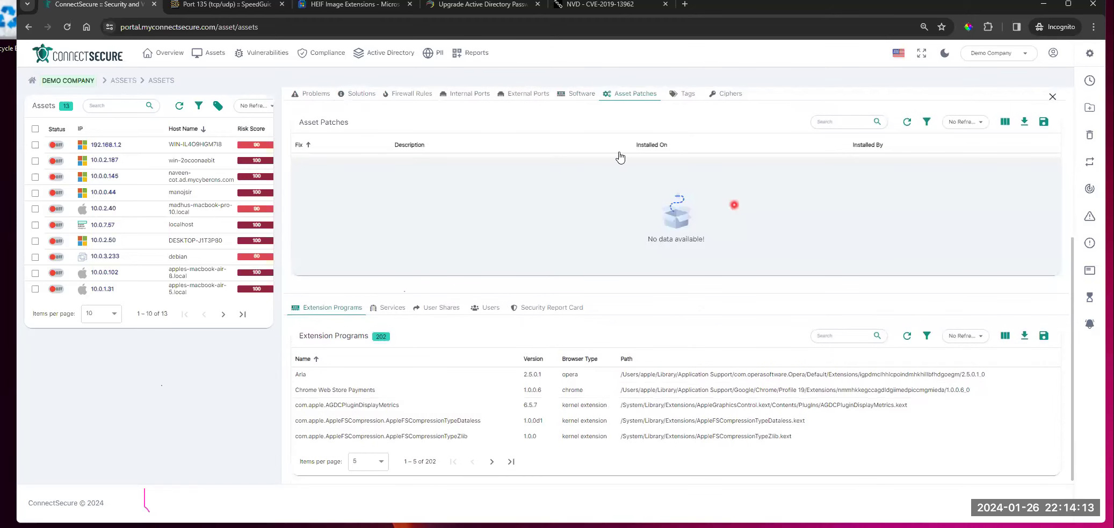
{"action": "left_click", "coordinate": [683, 95]}
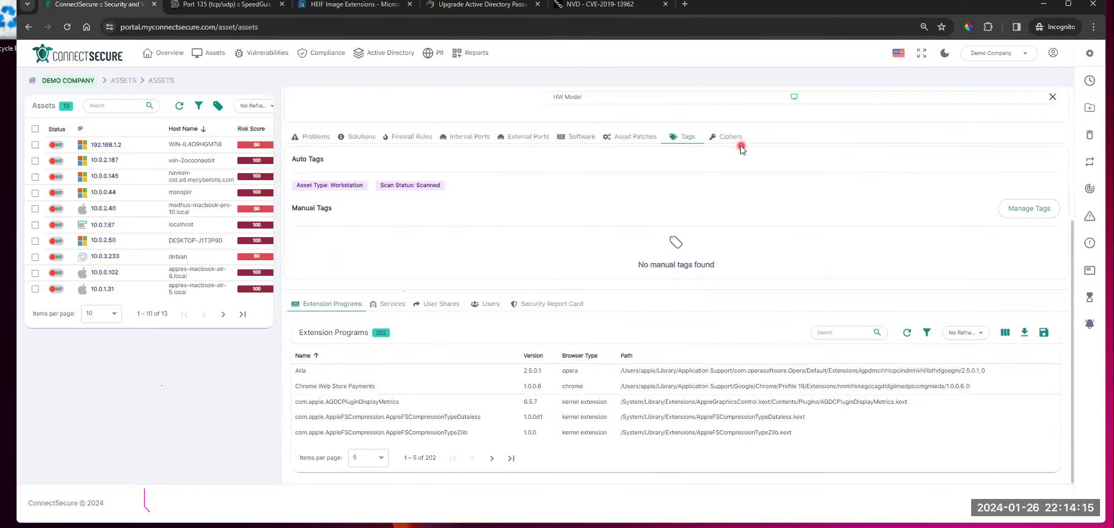
{"action": "left_click", "coordinate": [732, 136]}
{"action": "scroll", "coordinate": [828, 153], "scroll_direction": "up", "scroll_amount": 3}
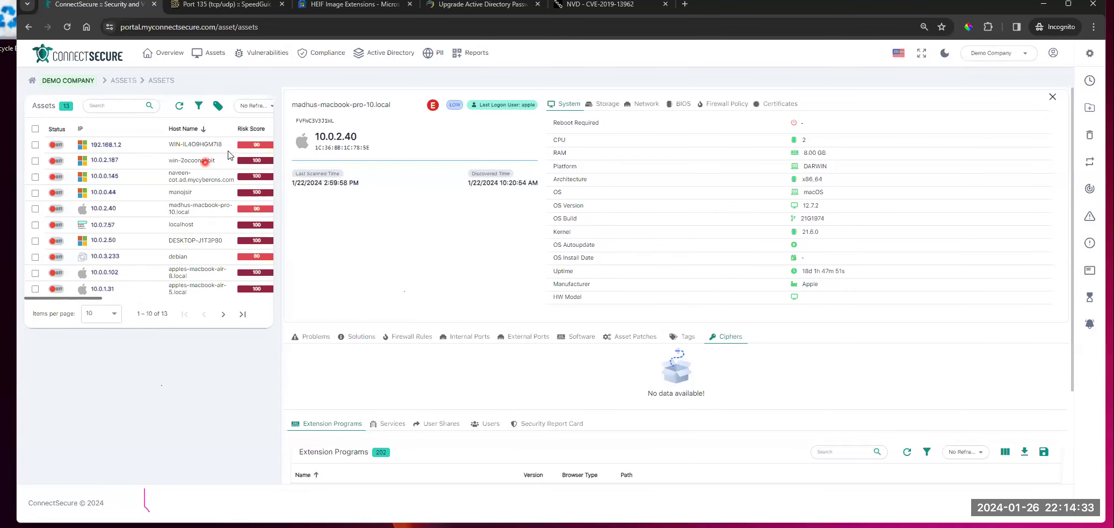
Step: Open the Cisco network device 192.168.1.70 and review its platform, OS version and problem groups
{"action": "left_click", "coordinate": [224, 314]}
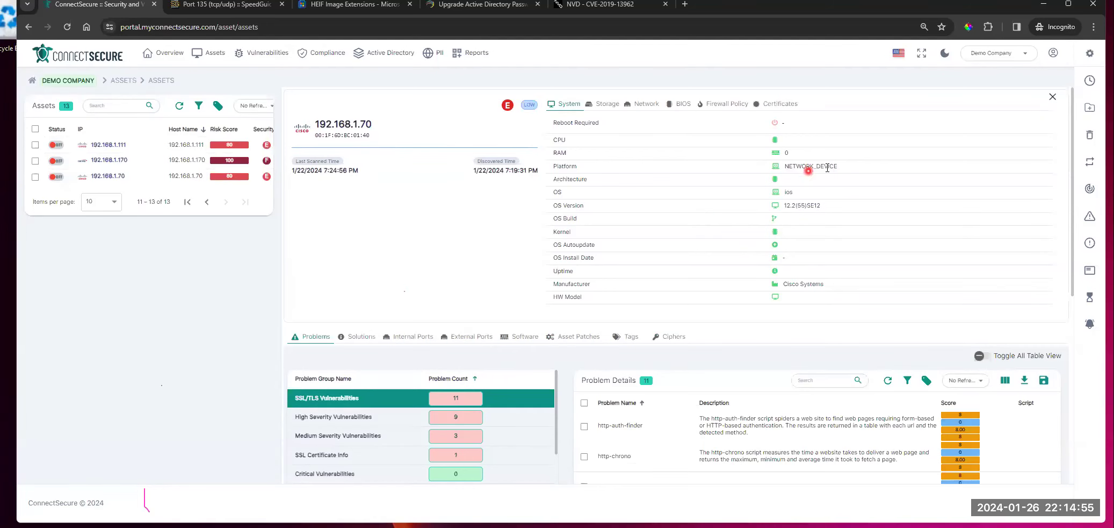
{"action": "left_click_drag", "start_coordinate": [838, 166], "coordinate": [783, 167]}
{"action": "left_click_drag", "start_coordinate": [839, 199], "coordinate": [775, 208]}
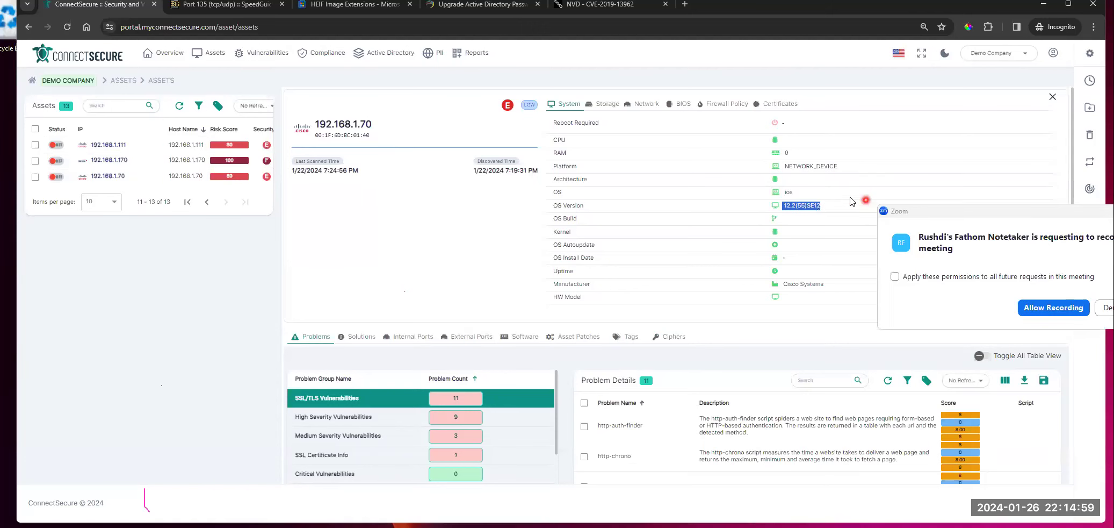
{"action": "scroll", "coordinate": [859, 201], "scroll_direction": "down", "scroll_amount": 3}
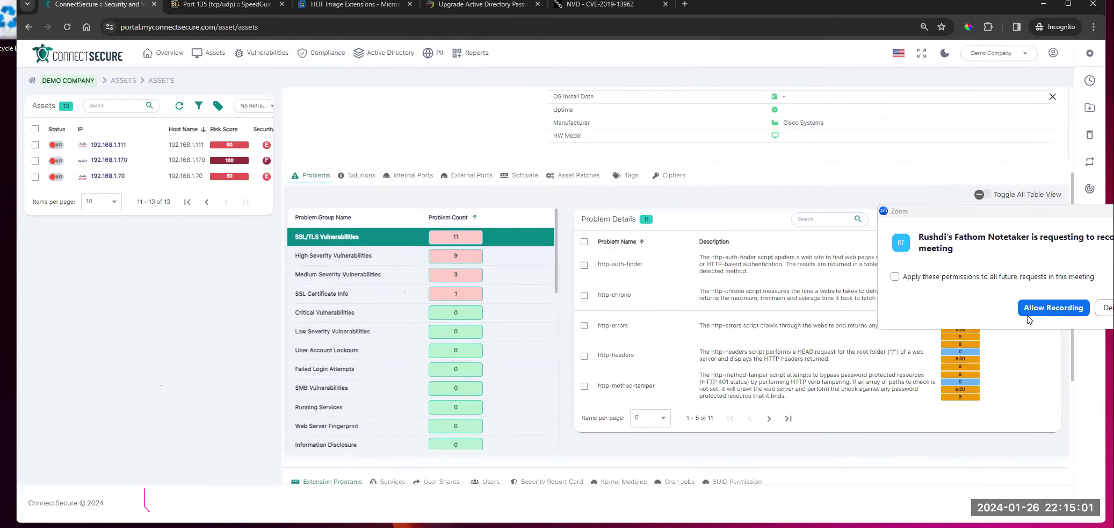
Step: Allow the notetaker's request to record the Zoom meeting
{"action": "left_click", "coordinate": [1064, 309]}
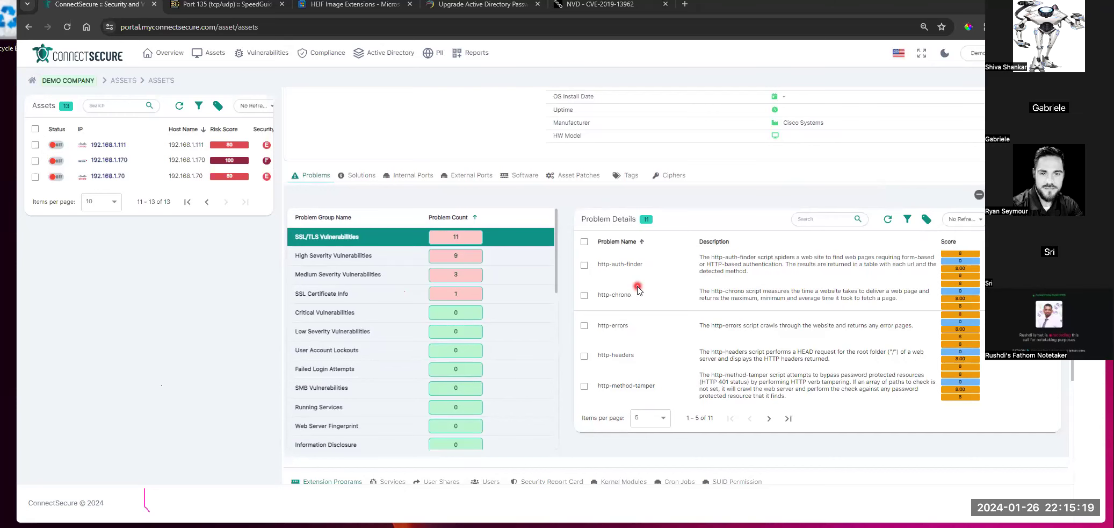
Step: Return to the first page of Demo Company's asset list and close the Cisco device's details
{"action": "left_click", "coordinate": [206, 202]}
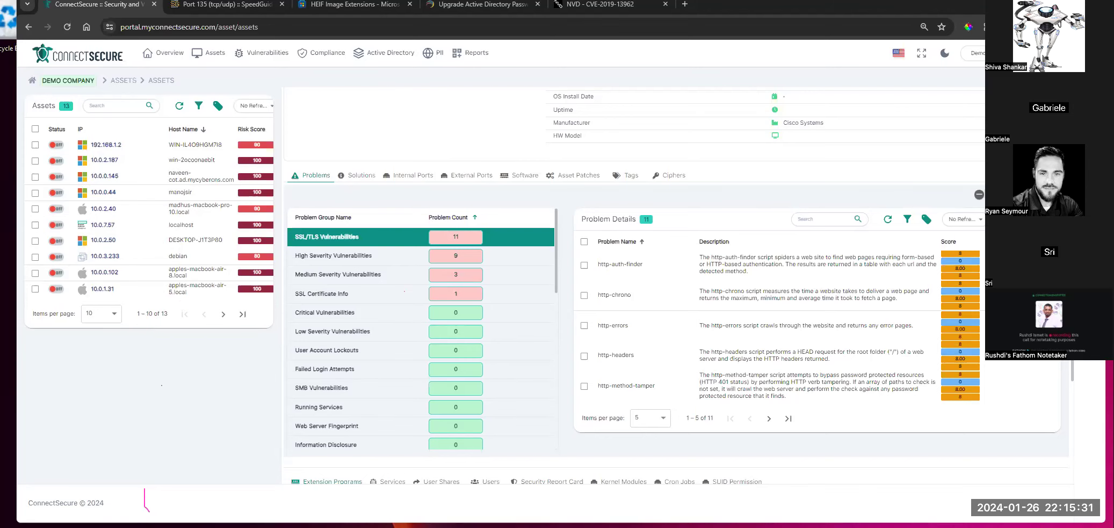
{"action": "key", "text": "Escape"}
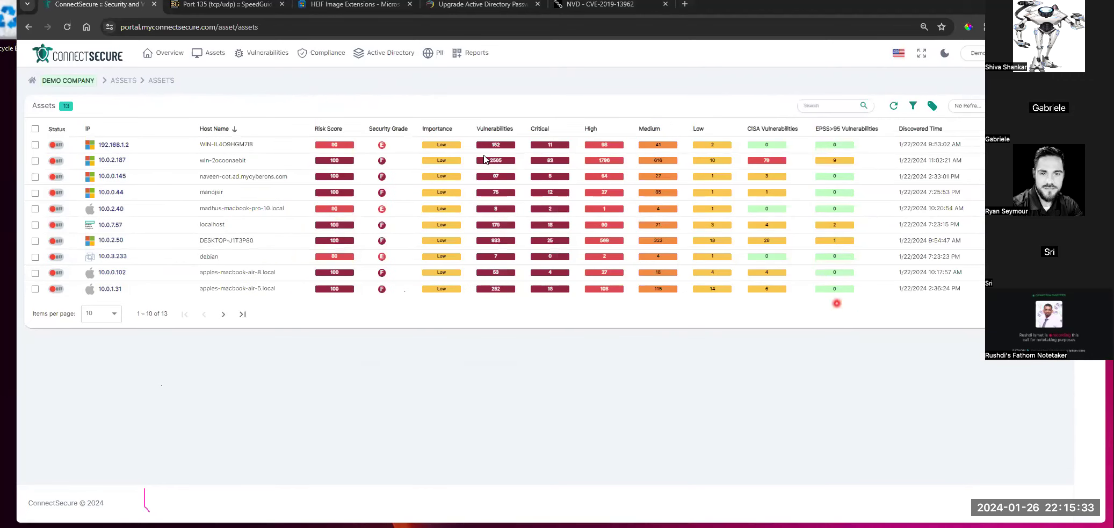
{"action": "left_click", "coordinate": [799, 87]}
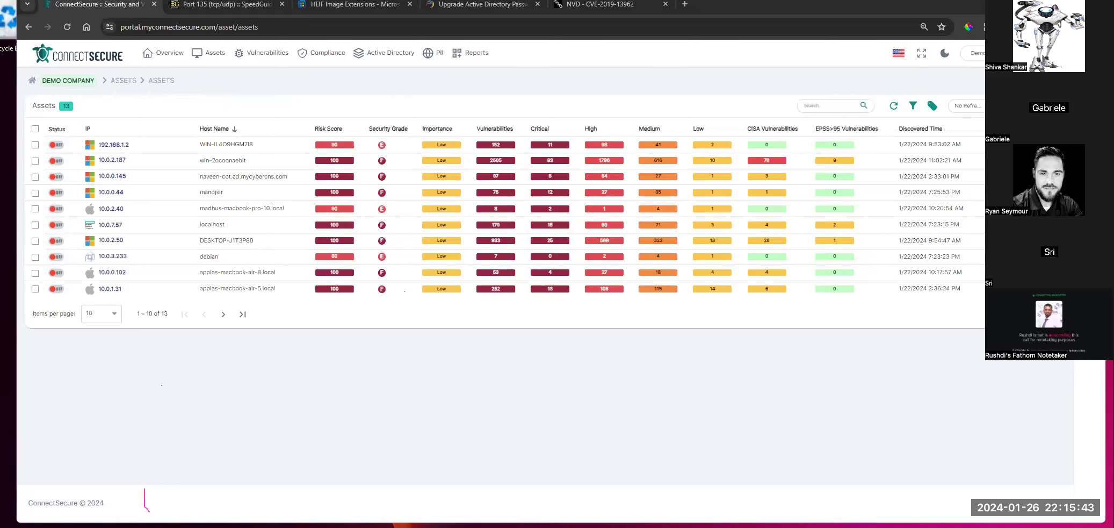
Step: Open the asset Problems view for Demo Company
{"action": "left_click", "coordinate": [217, 54]}
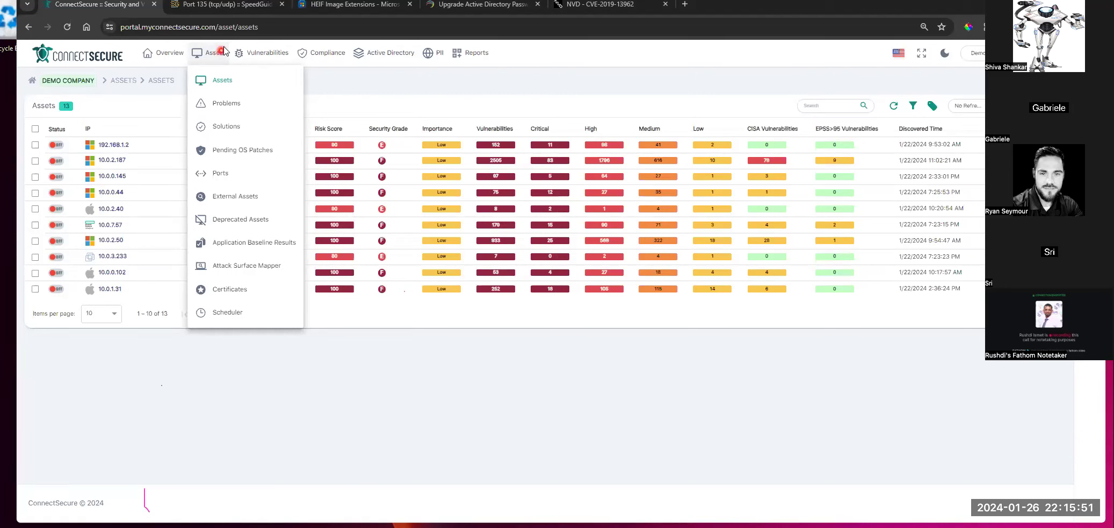
{"action": "left_click", "coordinate": [240, 154]}
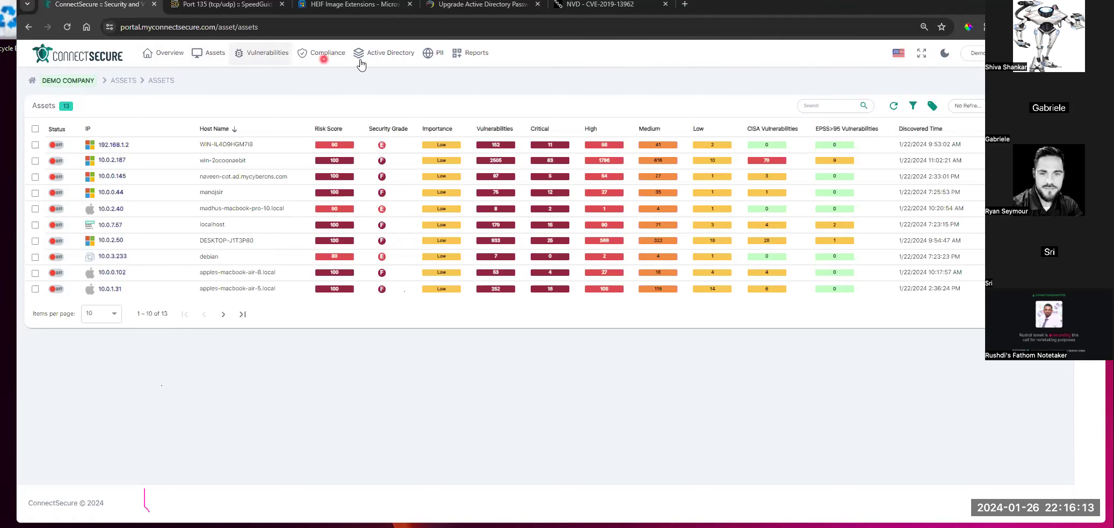
{"action": "left_click", "coordinate": [207, 54]}
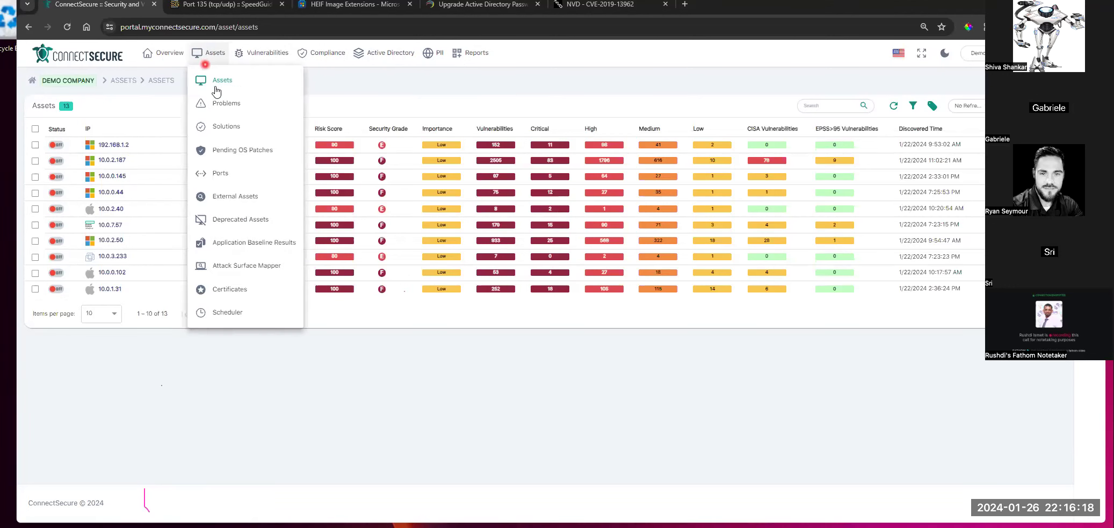
{"action": "left_click", "coordinate": [255, 105]}
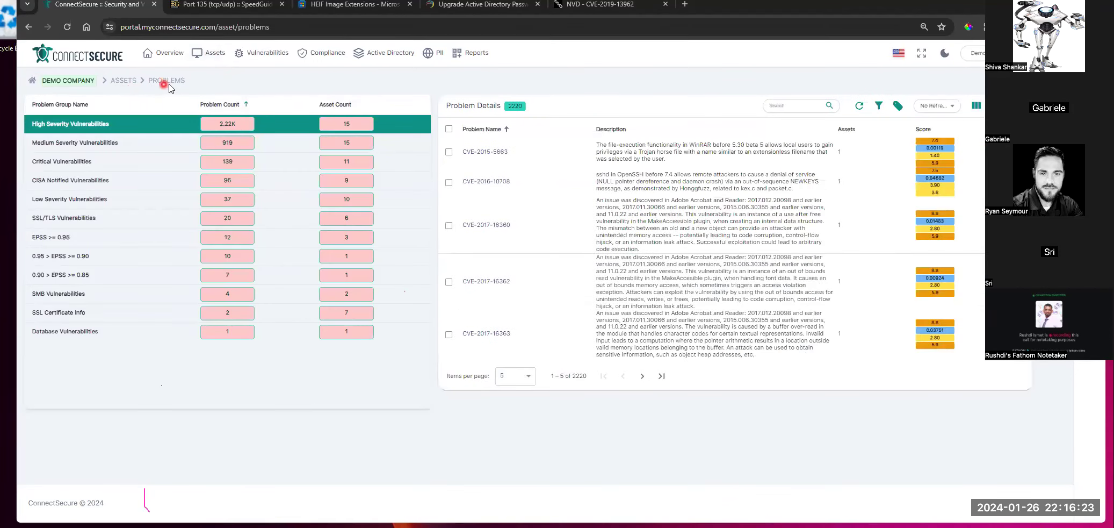
{"action": "left_click", "coordinate": [210, 61]}
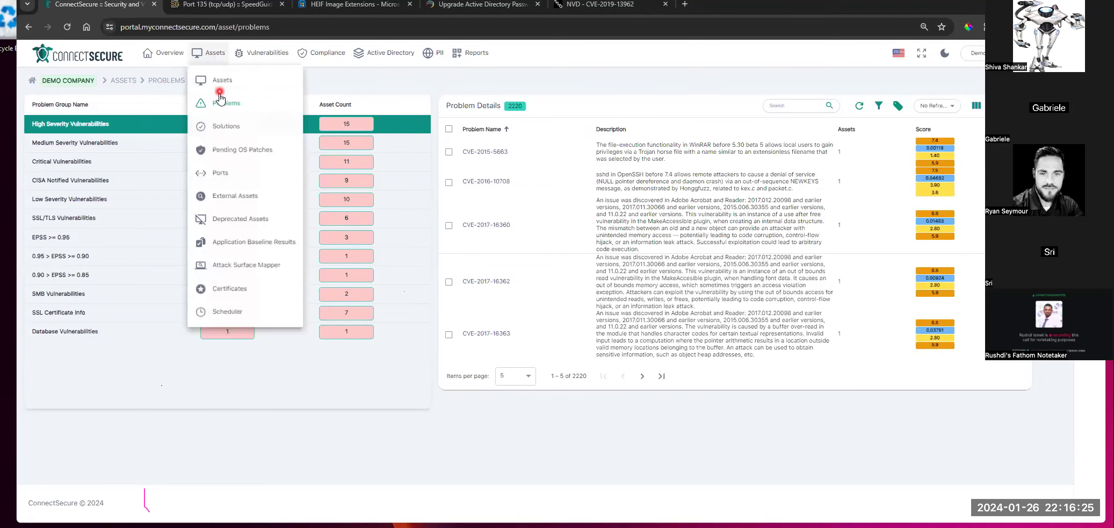
{"action": "left_click", "coordinate": [424, 86]}
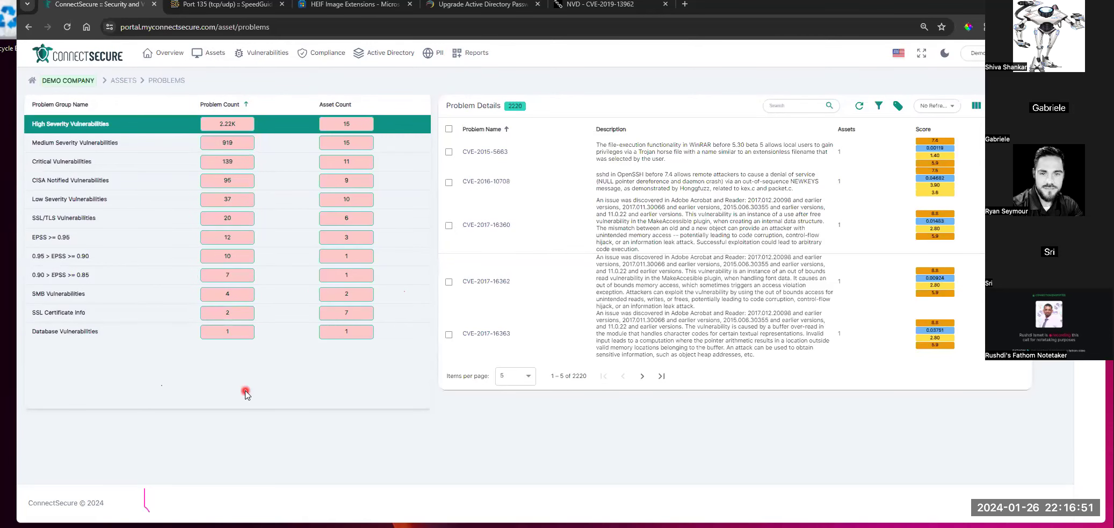
Step: View the problem details of Demo Company's Medium Severity and Critical Vulnerabilities groups, keeping the critical list at 5 items per page
{"action": "left_click", "coordinate": [118, 144]}
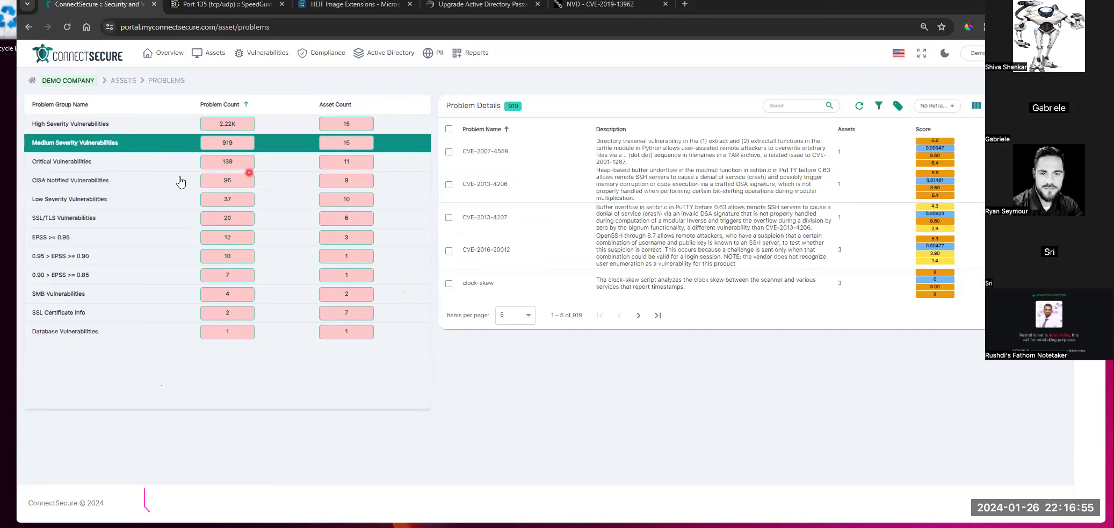
{"action": "left_click", "coordinate": [79, 163]}
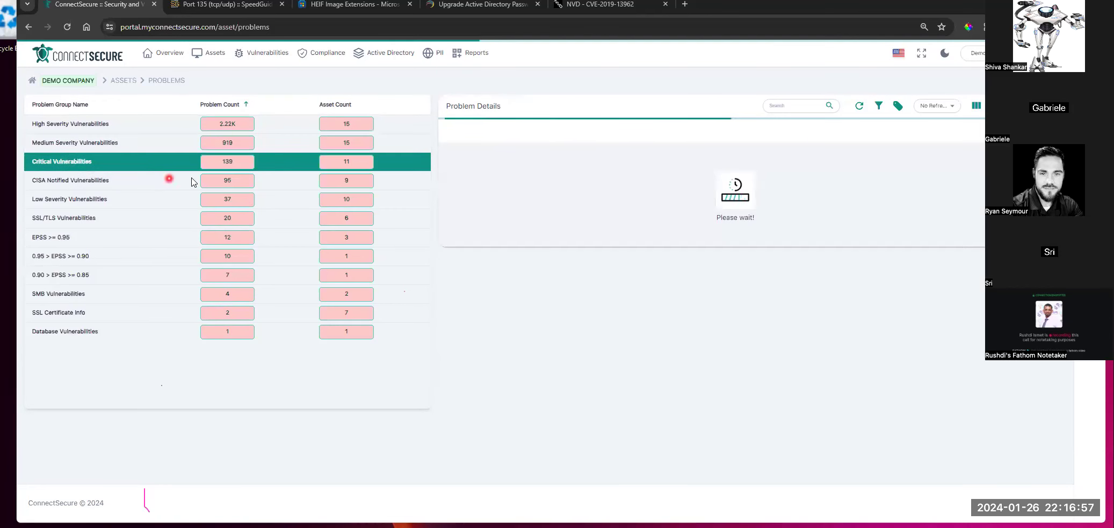
{"action": "left_click", "coordinate": [527, 329]}
{"action": "left_click", "coordinate": [513, 377]}
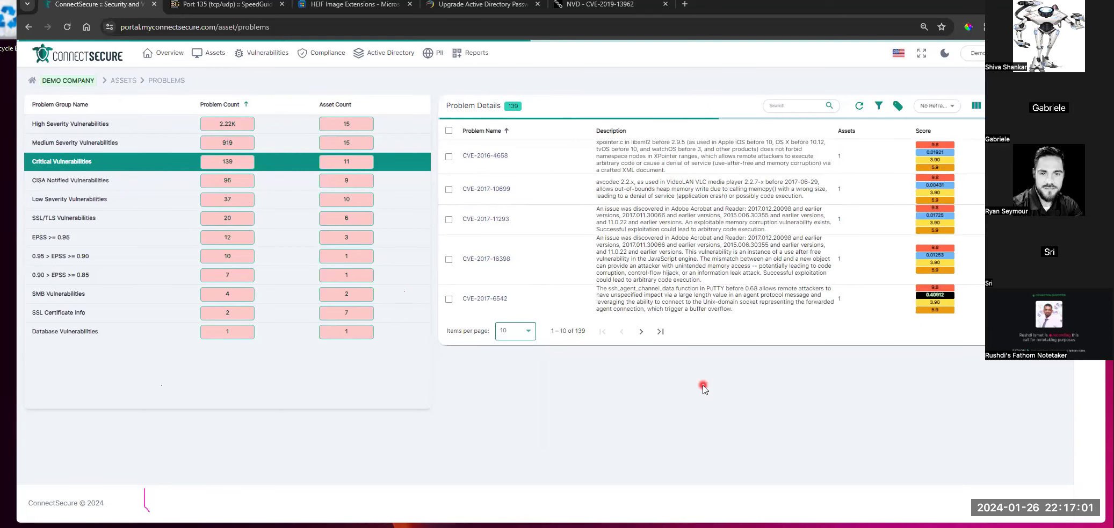
{"action": "left_click", "coordinate": [529, 507]}
{"action": "left_click", "coordinate": [520, 411]}
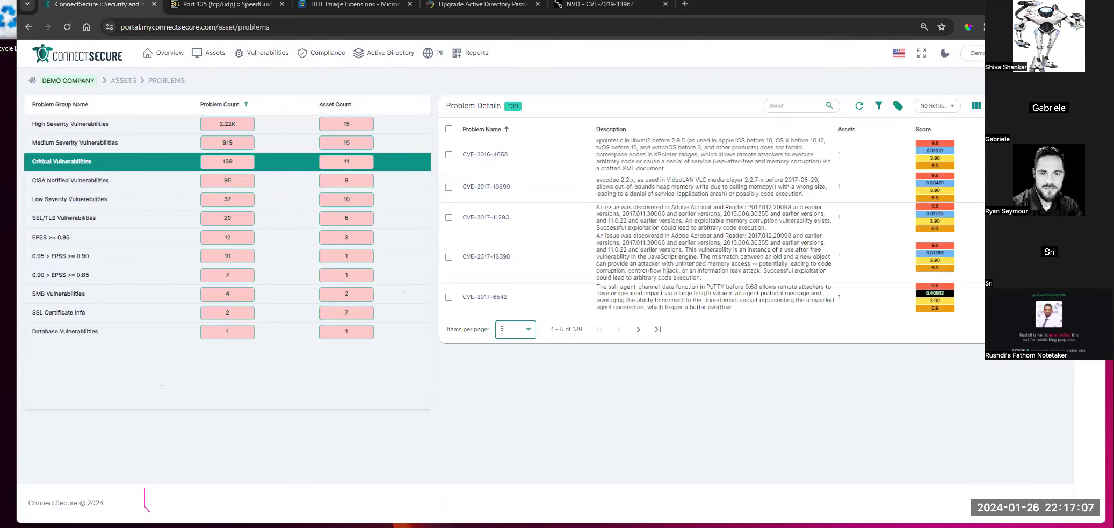
Step: Switch the problems to Global scope and drill into the companies affected by CVE-2007-1536, down to Live-Demo's affected assets
{"action": "left_click", "coordinate": [973, 53]}
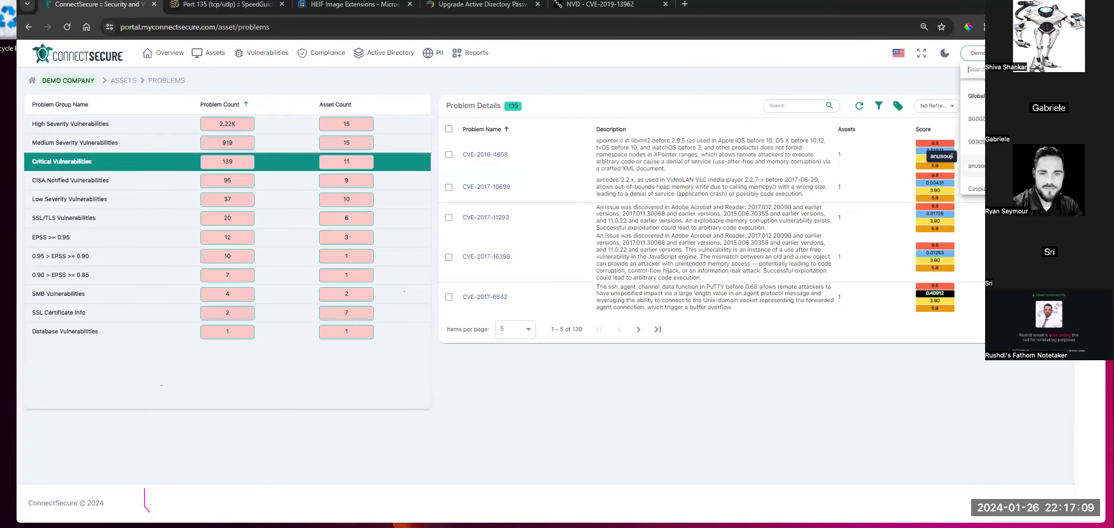
{"action": "left_click", "coordinate": [975, 95]}
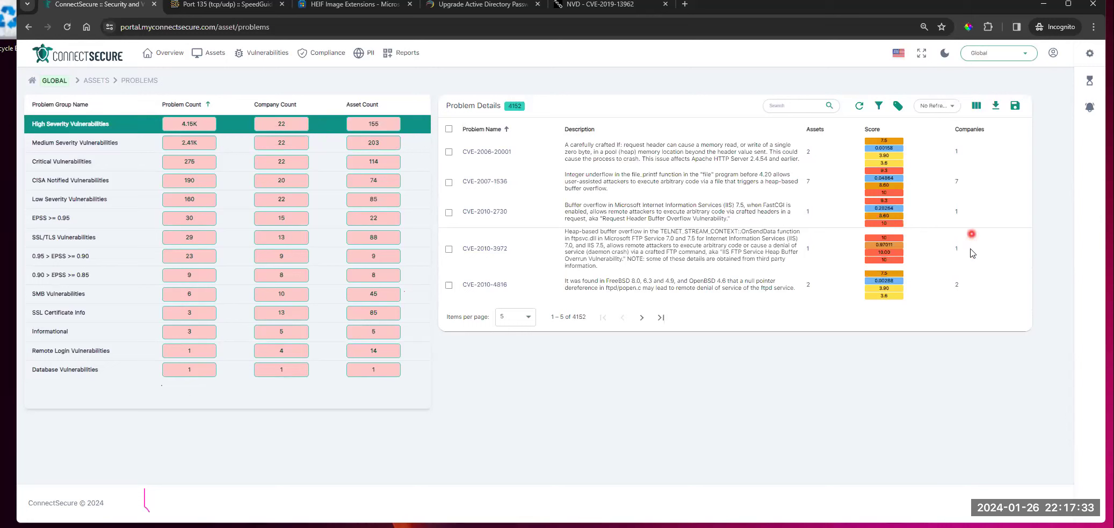
{"action": "left_click", "coordinate": [956, 183]}
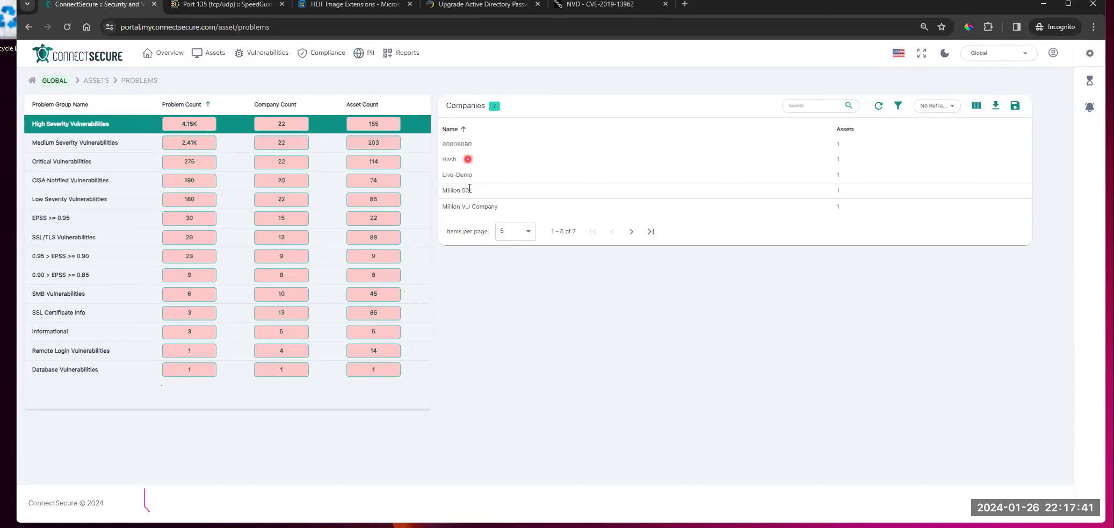
{"action": "left_click", "coordinate": [838, 176]}
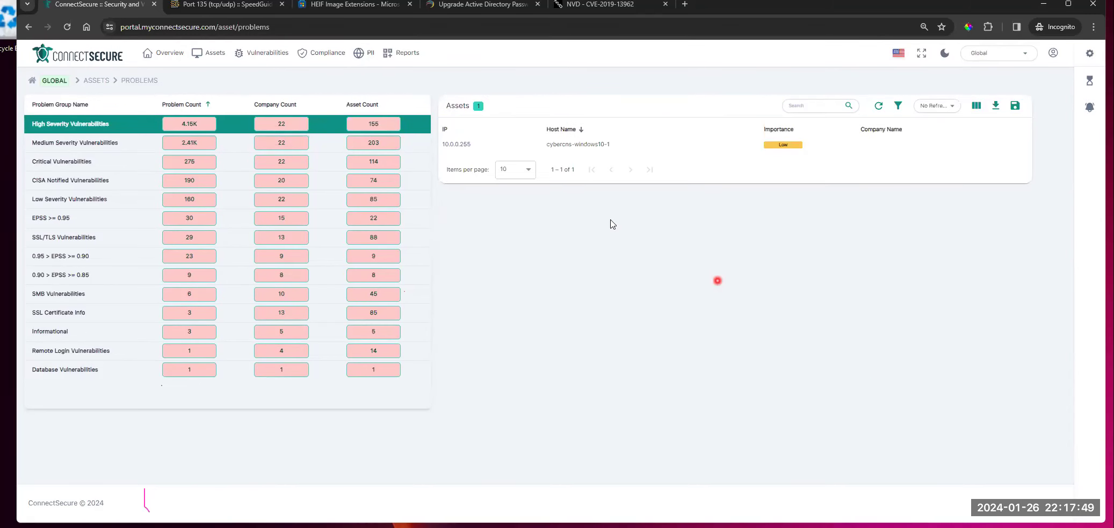
Step: Open the affected asset 10.0.0.255, review its system details and problem groups, and close its details
{"action": "left_click", "coordinate": [451, 144]}
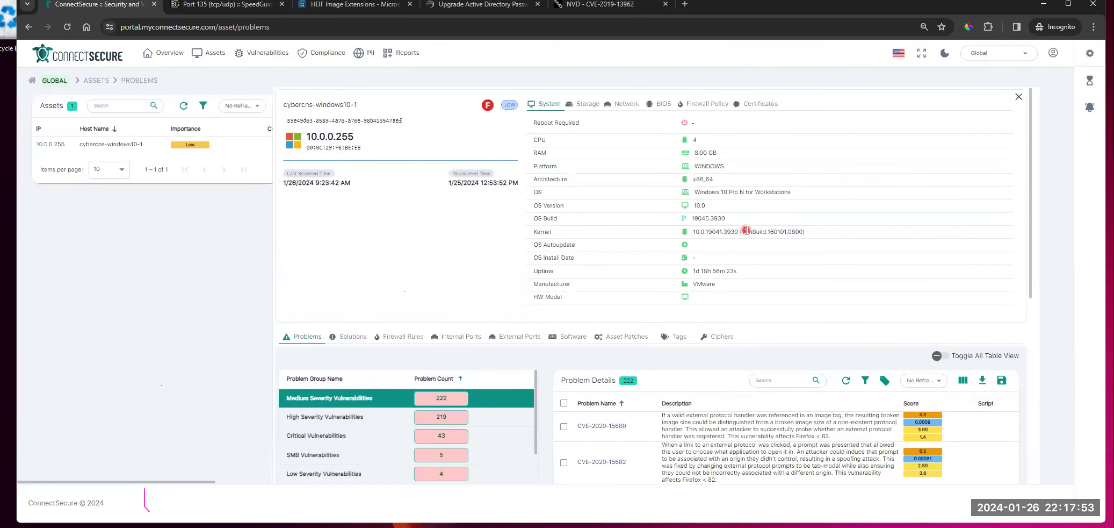
{"action": "scroll", "coordinate": [743, 243], "scroll_direction": "down", "scroll_amount": 3}
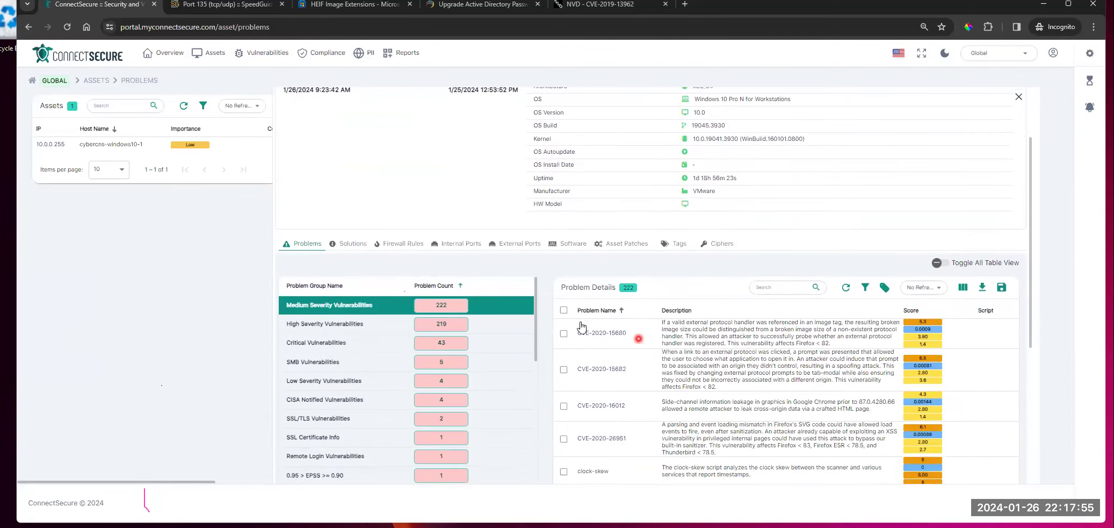
{"action": "scroll", "coordinate": [408, 295], "scroll_direction": "down", "scroll_amount": 1}
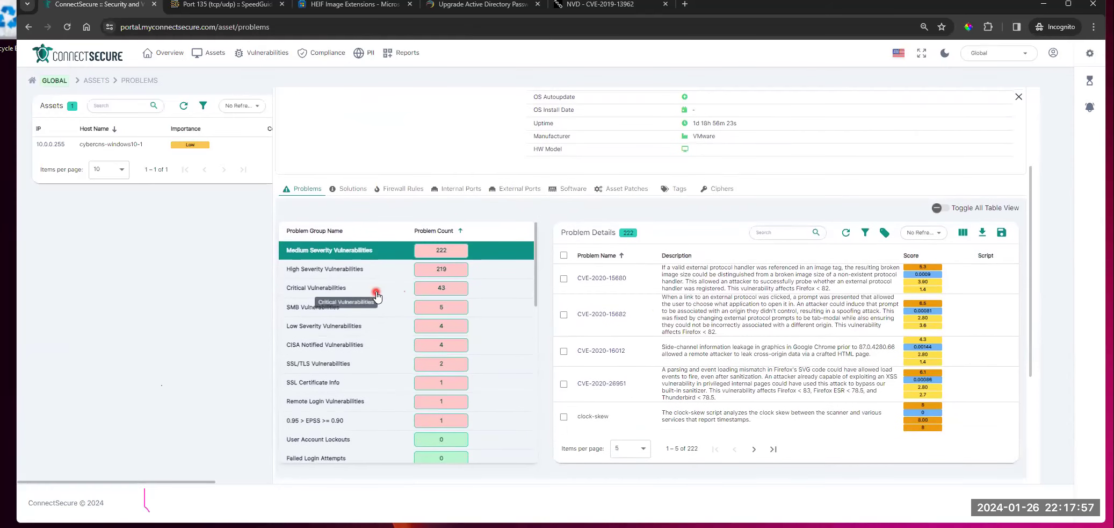
{"action": "left_click", "coordinate": [1018, 96]}
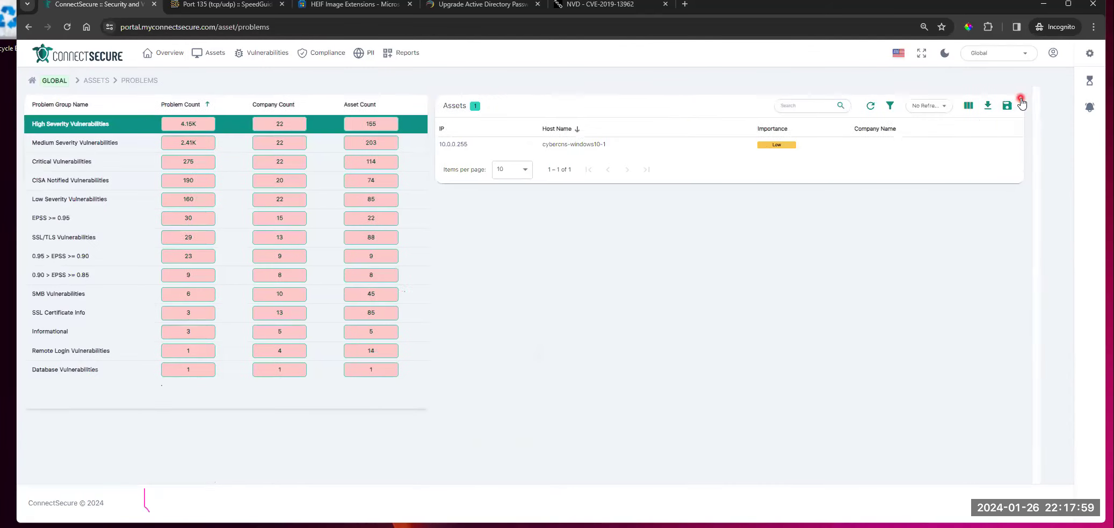
{"action": "left_click", "coordinate": [763, 267]}
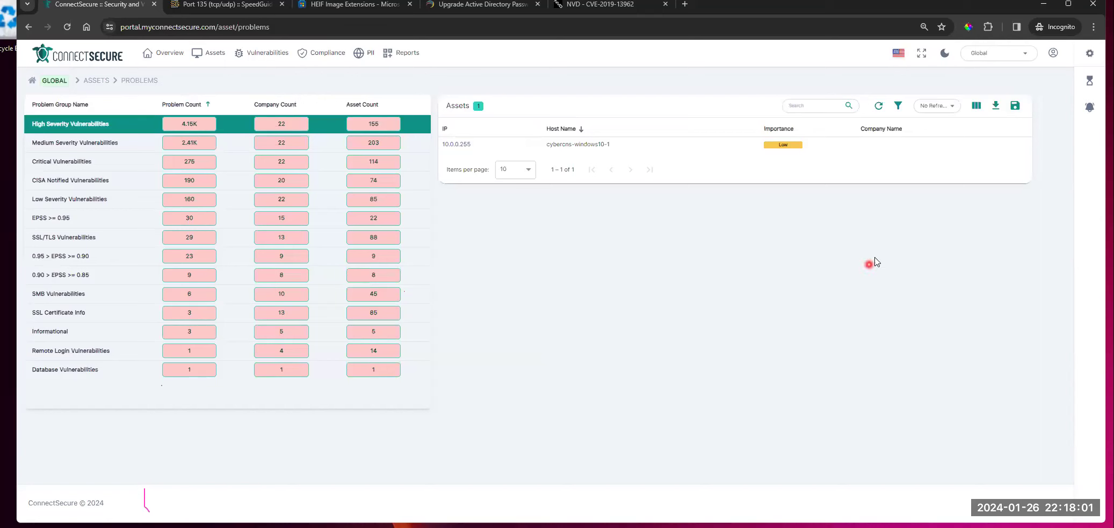
Step: Switch the problems view's company scope back to Demo Company
{"action": "left_click", "coordinate": [985, 54]}
{"action": "scroll", "coordinate": [992, 140], "scroll_direction": "down", "scroll_amount": 3}
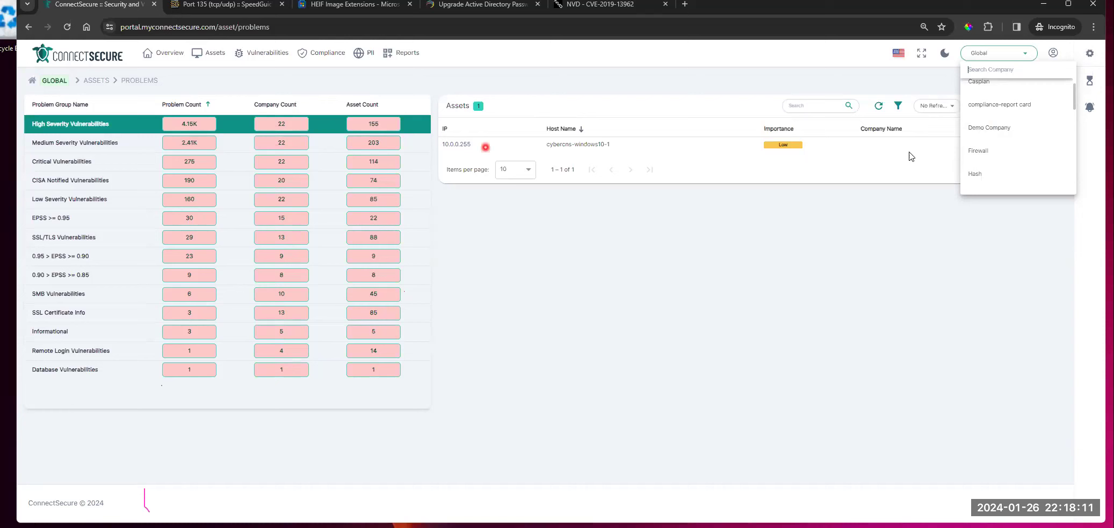
{"action": "left_click", "coordinate": [981, 133]}
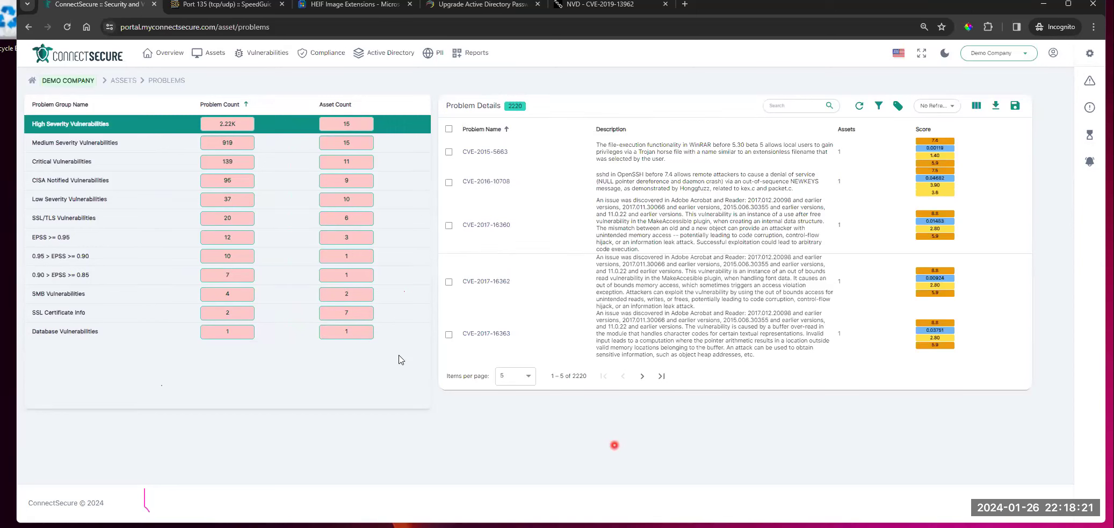
{"action": "left_click", "coordinate": [215, 53]}
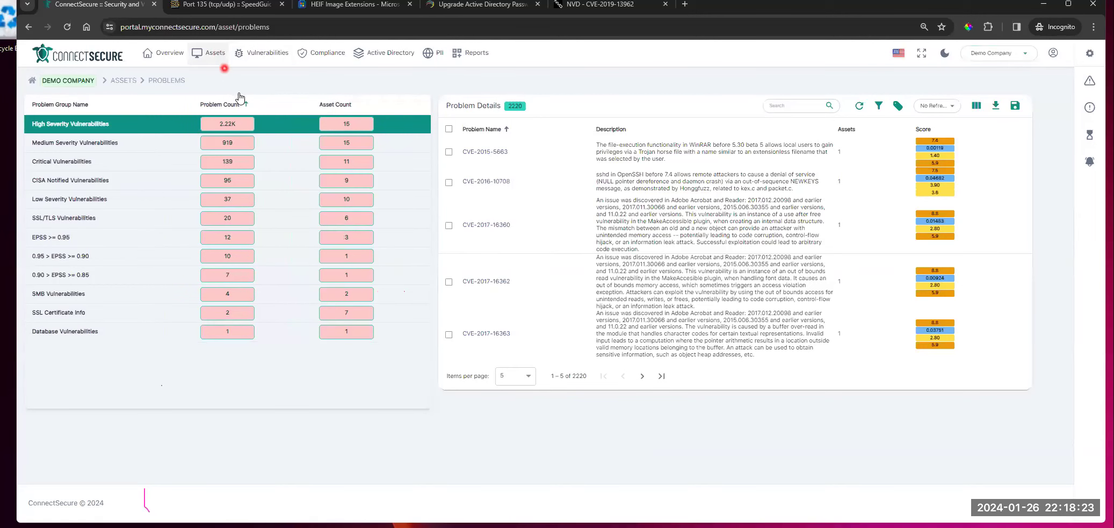
{"action": "left_click", "coordinate": [503, 437]}
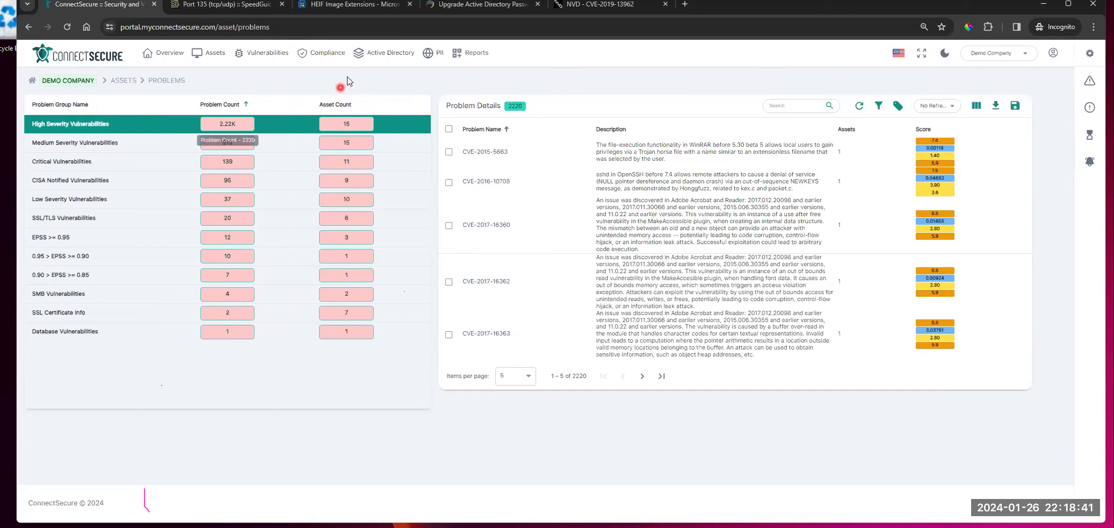
Step: Open the Solutions view and review Demo Company's remediation plan
{"action": "left_click", "coordinate": [211, 52]}
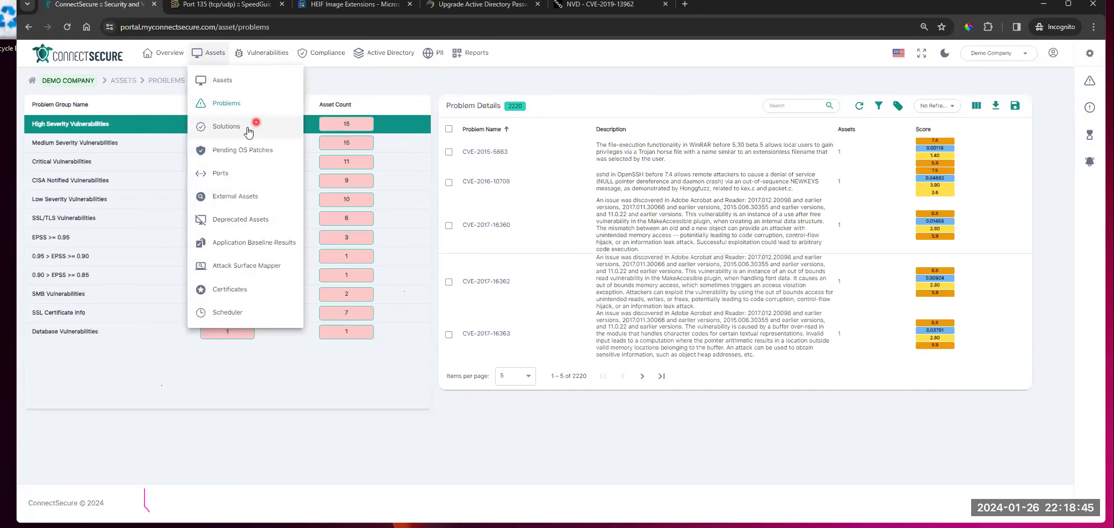
{"action": "left_click", "coordinate": [250, 127]}
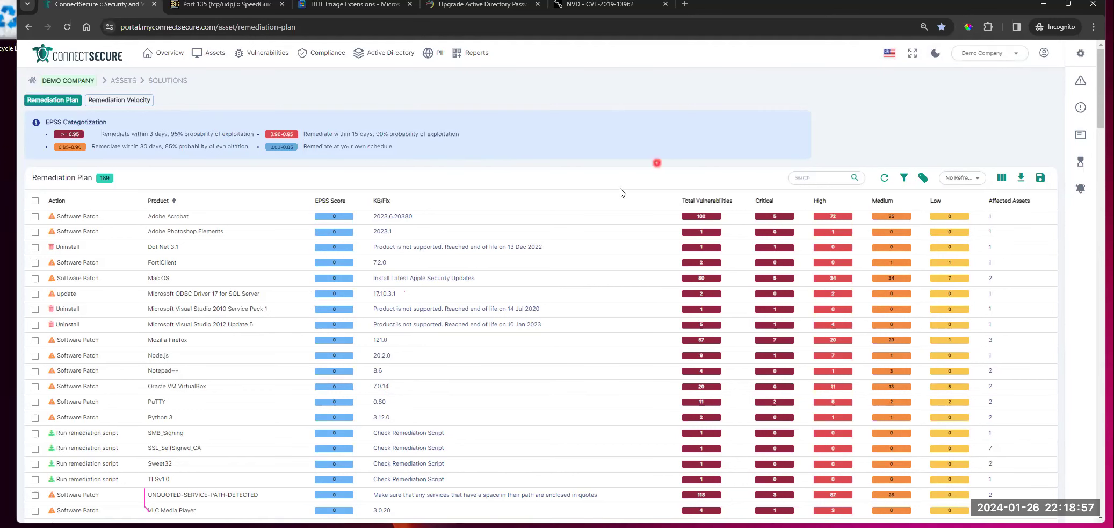
{"action": "scroll", "coordinate": [605, 187], "scroll_direction": "down", "scroll_amount": 2}
{"action": "scroll", "coordinate": [608, 186], "scroll_direction": "up", "scroll_amount": 2}
Step: Switch the remediation plan to Global scope, then open the affected companies details of one entry and close them
{"action": "left_click", "coordinate": [998, 56]}
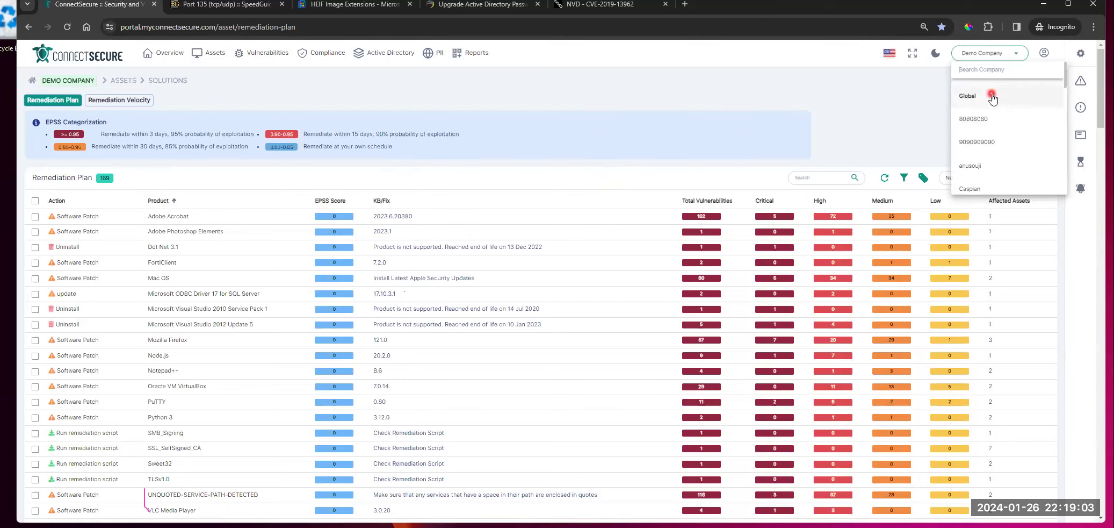
{"action": "left_click", "coordinate": [696, 80]}
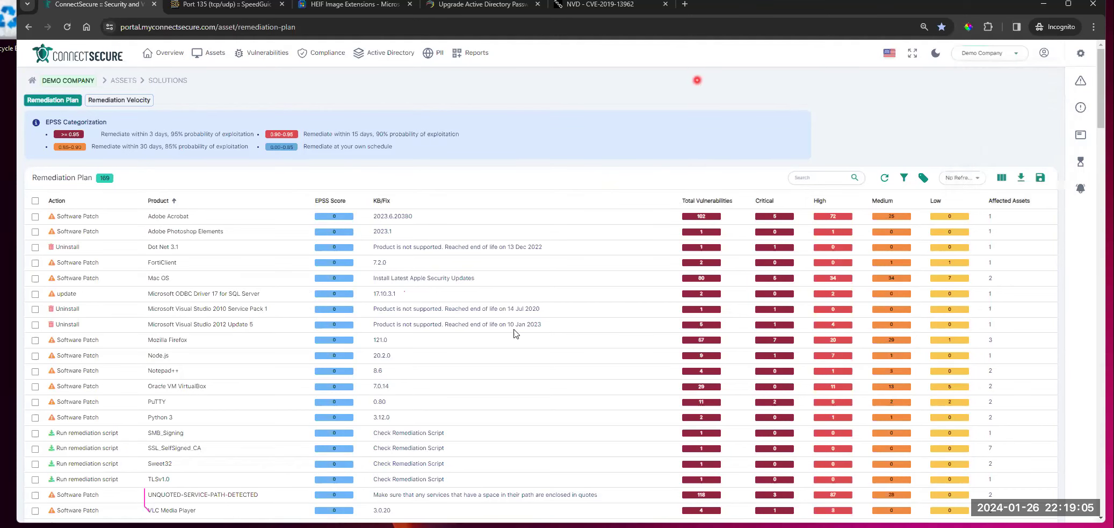
{"action": "left_click", "coordinate": [974, 54]}
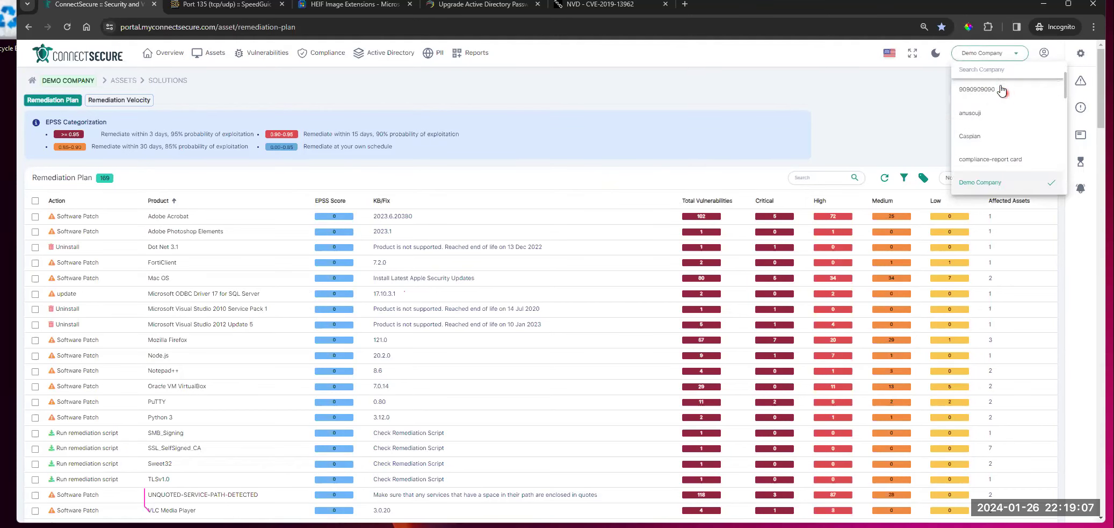
{"action": "key", "text": "Return"}
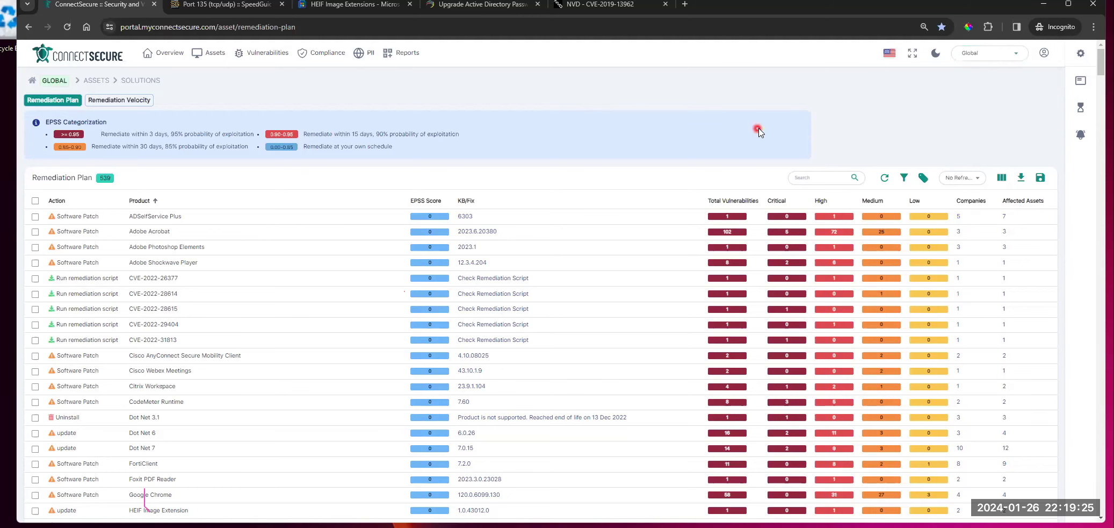
{"action": "left_click", "coordinate": [219, 186]}
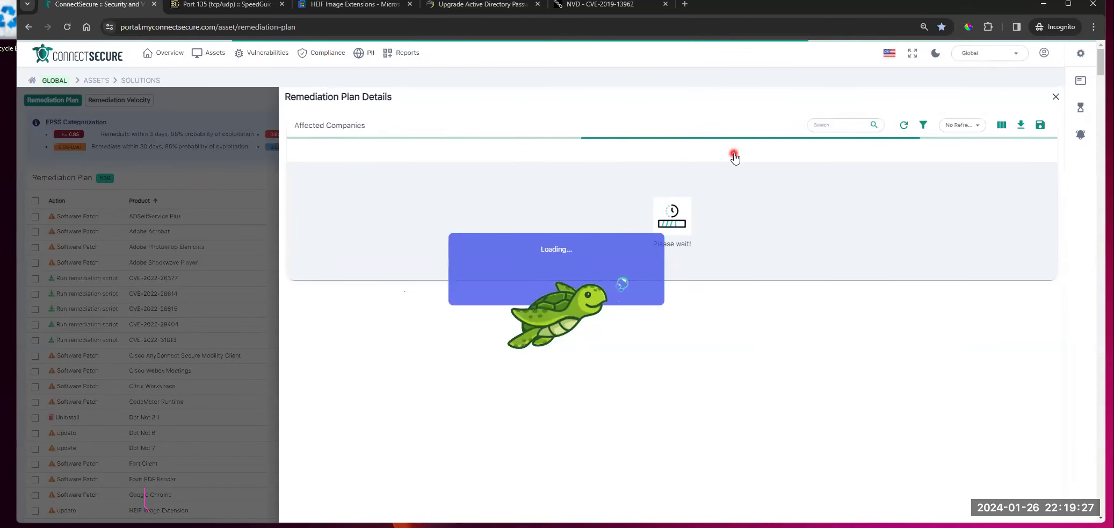
{"action": "left_click", "coordinate": [1054, 99]}
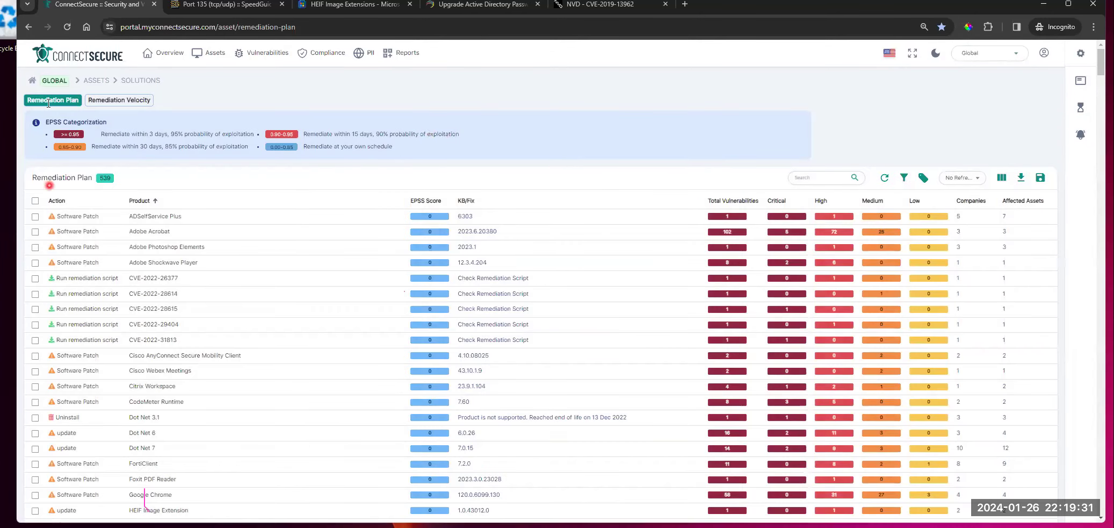
Step: Open Remediation Velocity and review the pending remediation by company across the day ranges
{"action": "left_click", "coordinate": [115, 105]}
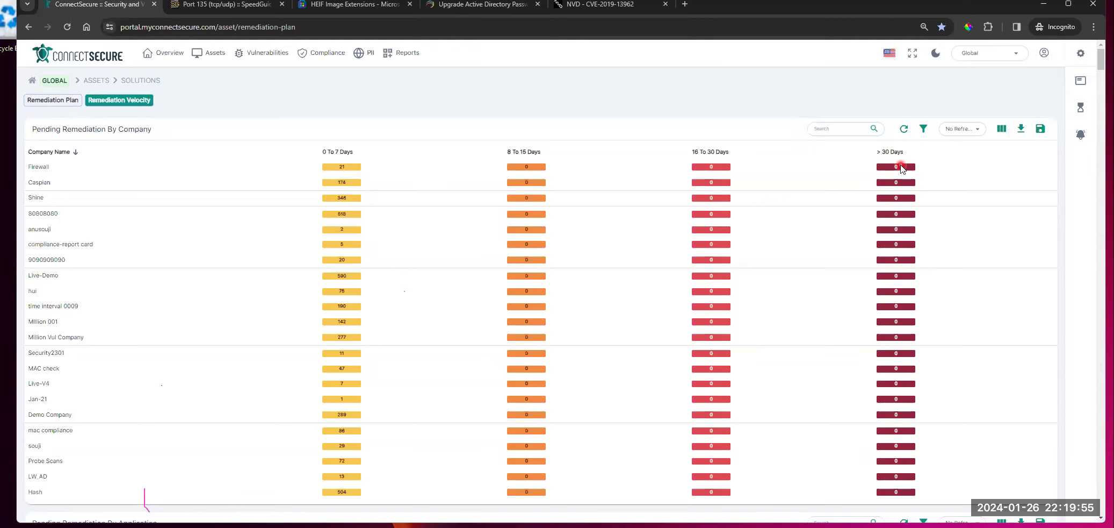
{"action": "left_click_drag", "start_coordinate": [174, 132], "coordinate": [32, 134]}
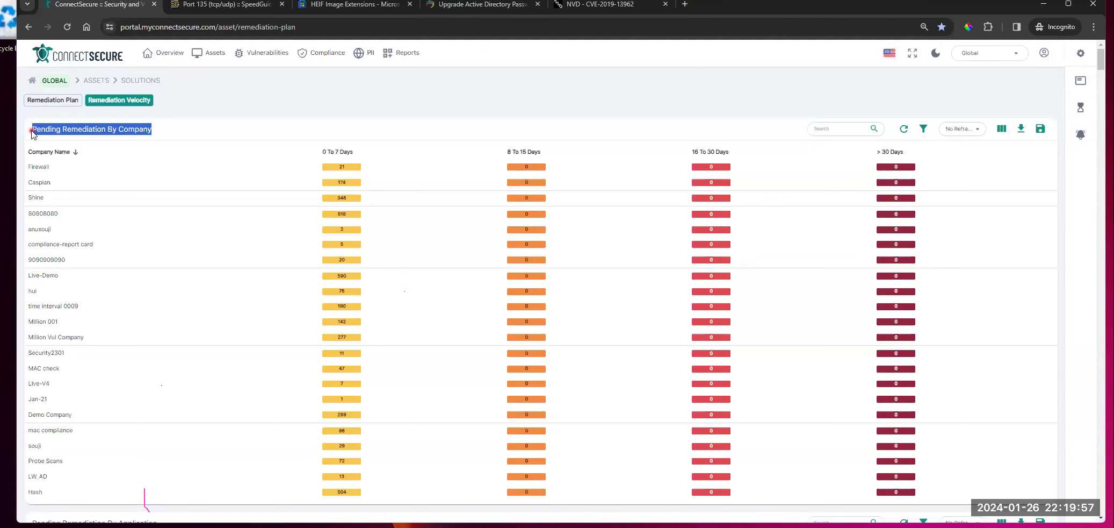
{"action": "left_click", "coordinate": [170, 131]}
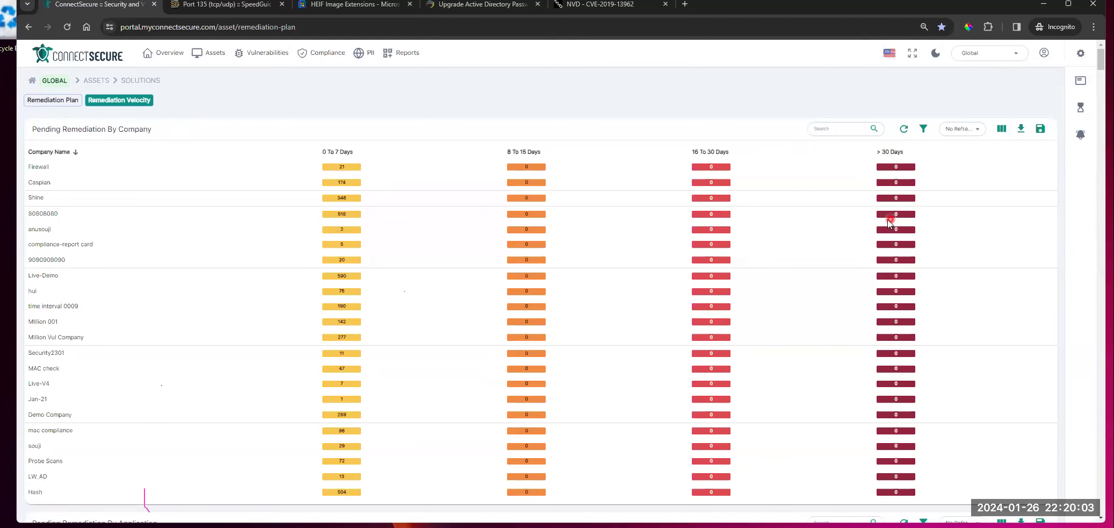
{"action": "scroll", "coordinate": [865, 280], "scroll_direction": "down", "scroll_amount": 1}
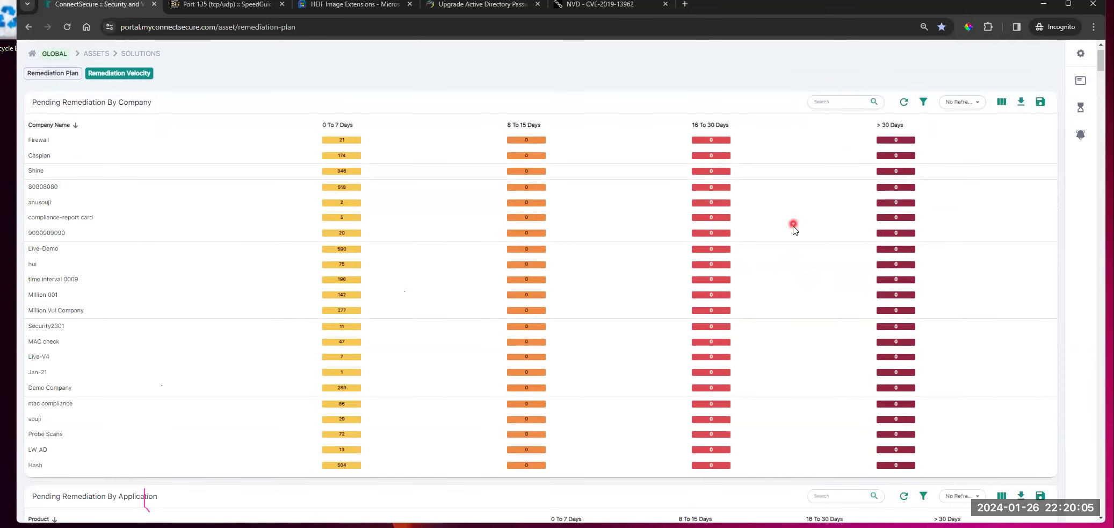
Step: Review the pending remediation tables by company and by application across the day ranges
{"action": "scroll", "coordinate": [769, 200], "scroll_direction": "down", "scroll_amount": 5}
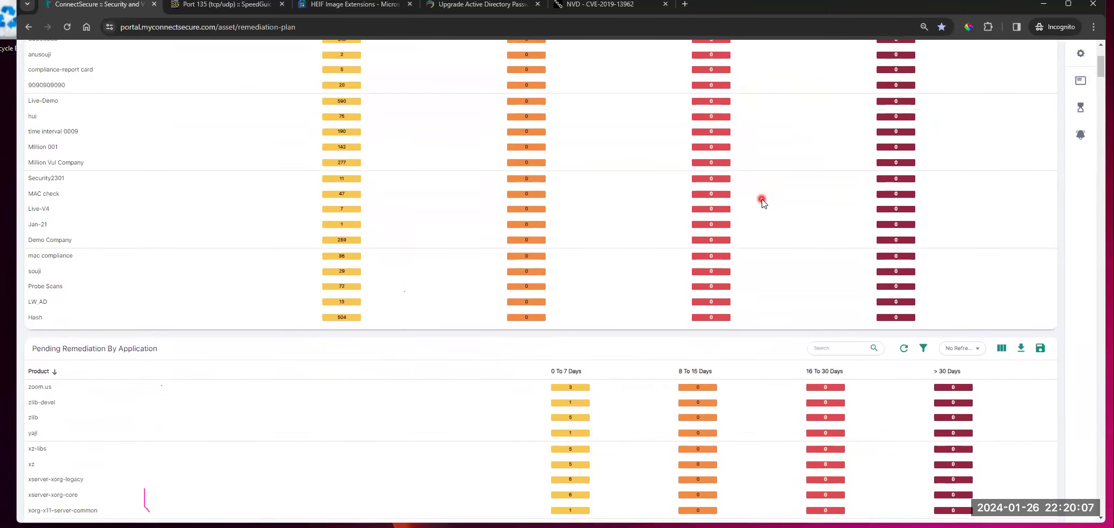
{"action": "scroll", "coordinate": [202, 197], "scroll_direction": "up", "scroll_amount": 5}
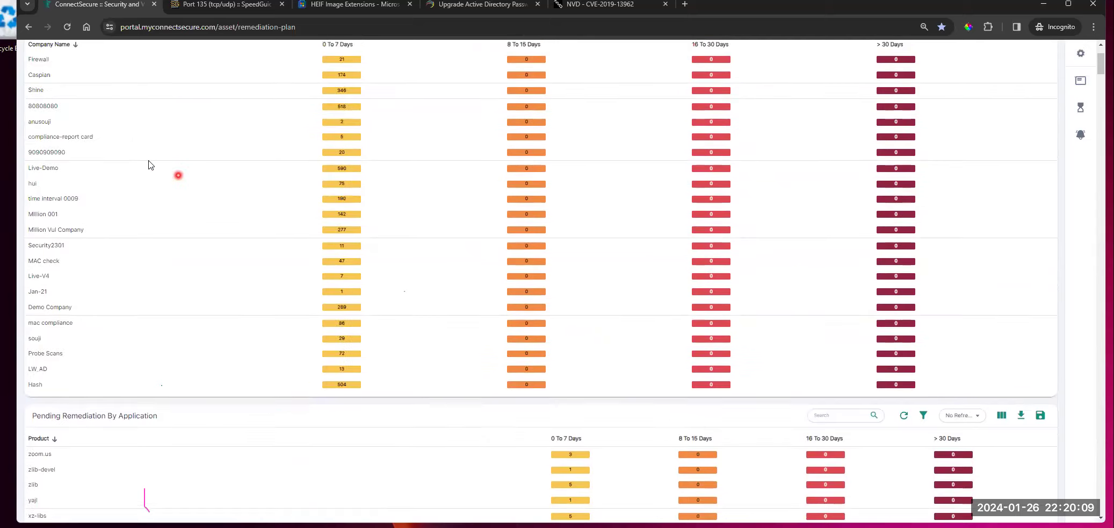
{"action": "left_click_drag", "start_coordinate": [161, 128], "coordinate": [36, 150]}
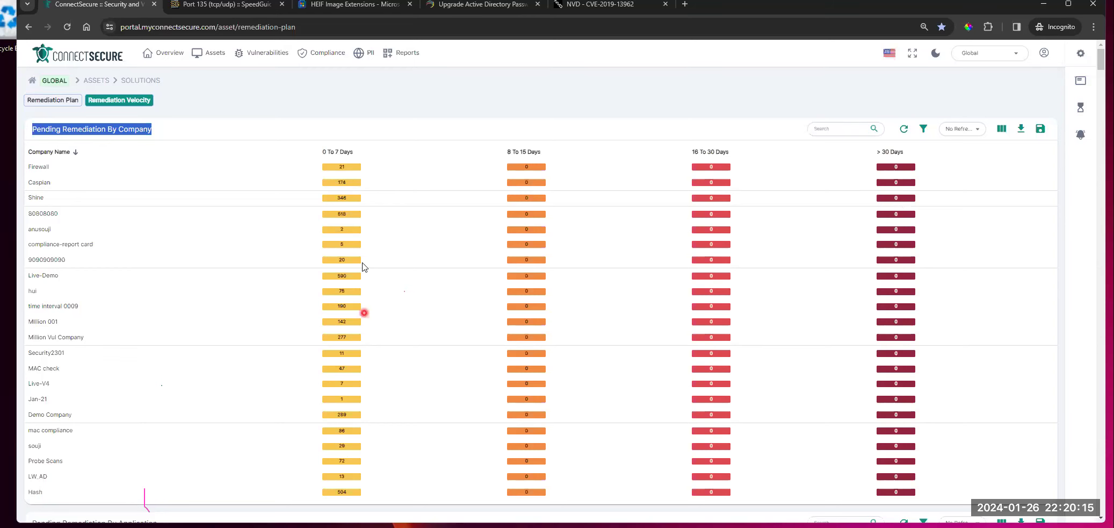
{"action": "left_click", "coordinate": [477, 113]}
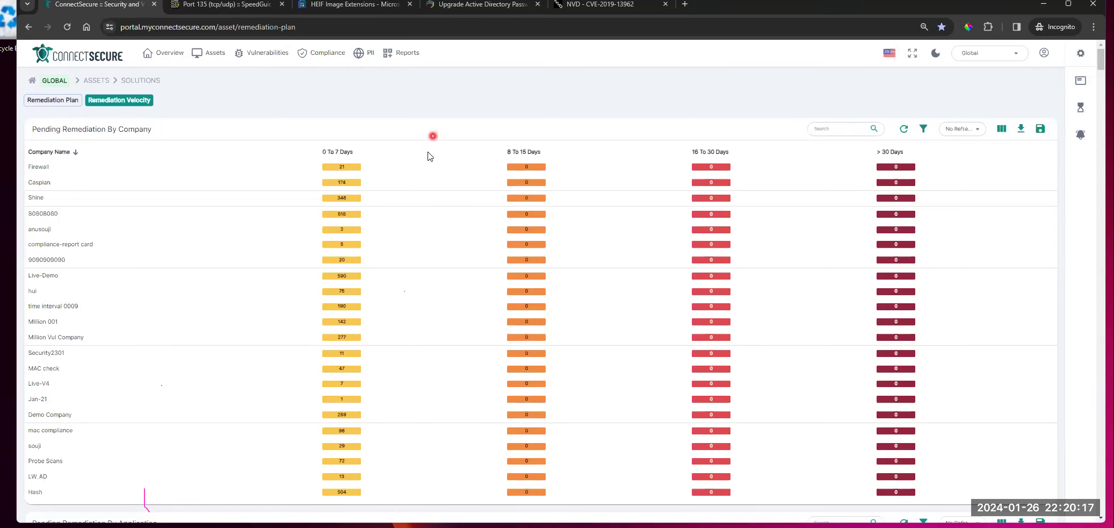
{"action": "scroll", "coordinate": [438, 174], "scroll_direction": "down", "scroll_amount": 5}
{"action": "scroll", "coordinate": [446, 187], "scroll_direction": "down", "scroll_amount": 3}
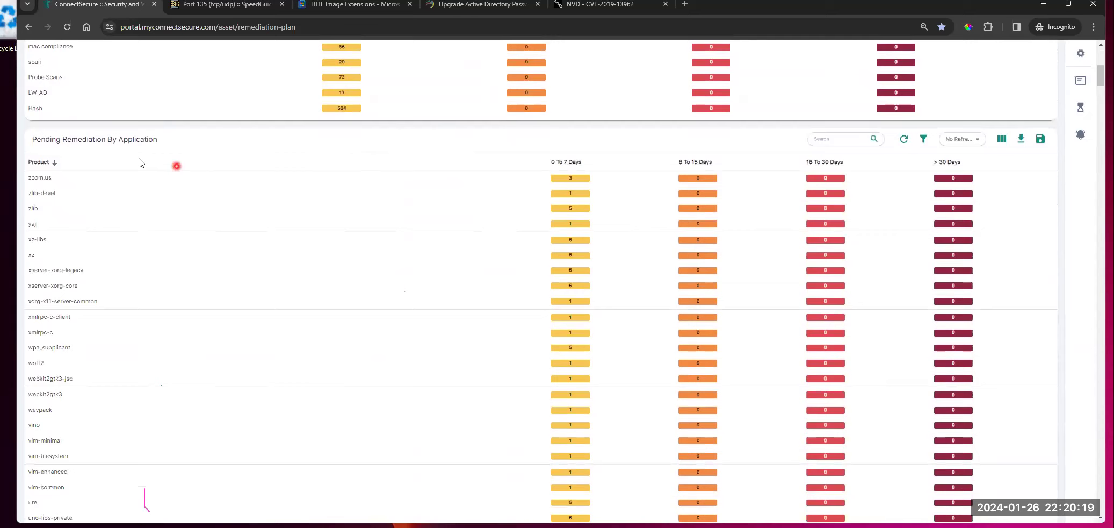
{"action": "scroll", "coordinate": [128, 371], "scroll_direction": "down", "scroll_amount": 1}
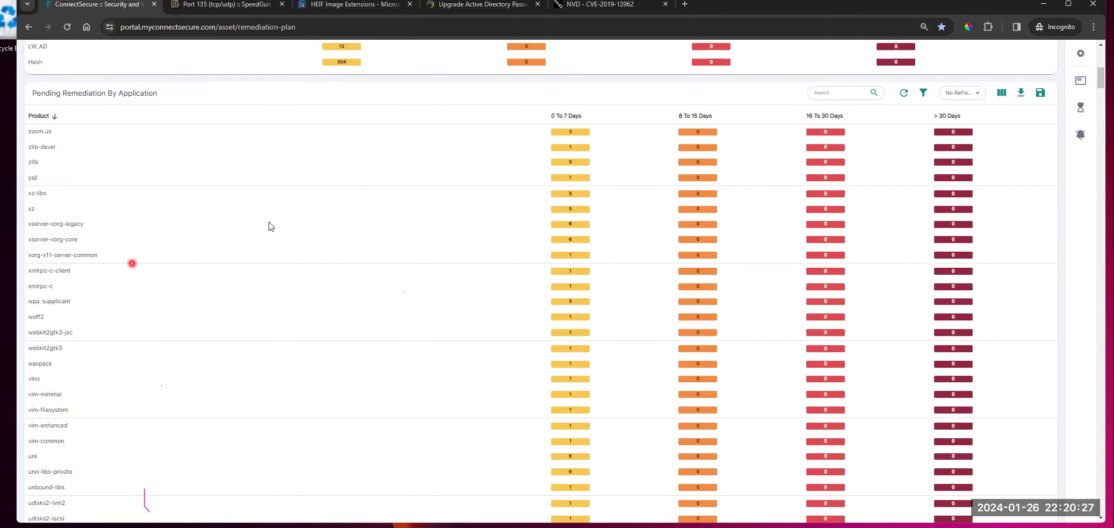
{"action": "scroll", "coordinate": [376, 231], "scroll_direction": "up", "scroll_amount": 8}
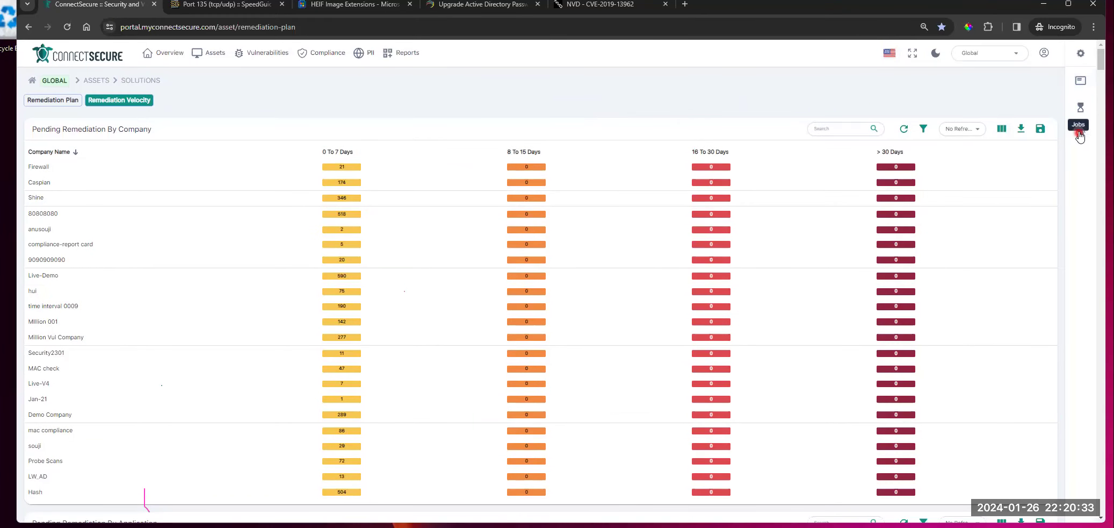
Step: Open the Remediated Records, close them and return to the Remediation Plan
{"action": "left_click", "coordinate": [1081, 82]}
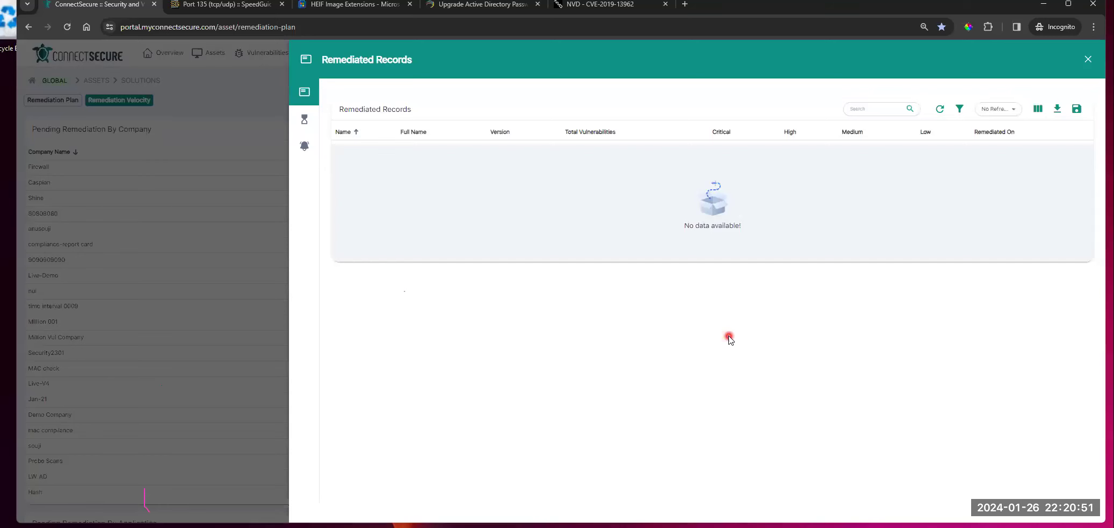
{"action": "left_click", "coordinate": [272, 94]}
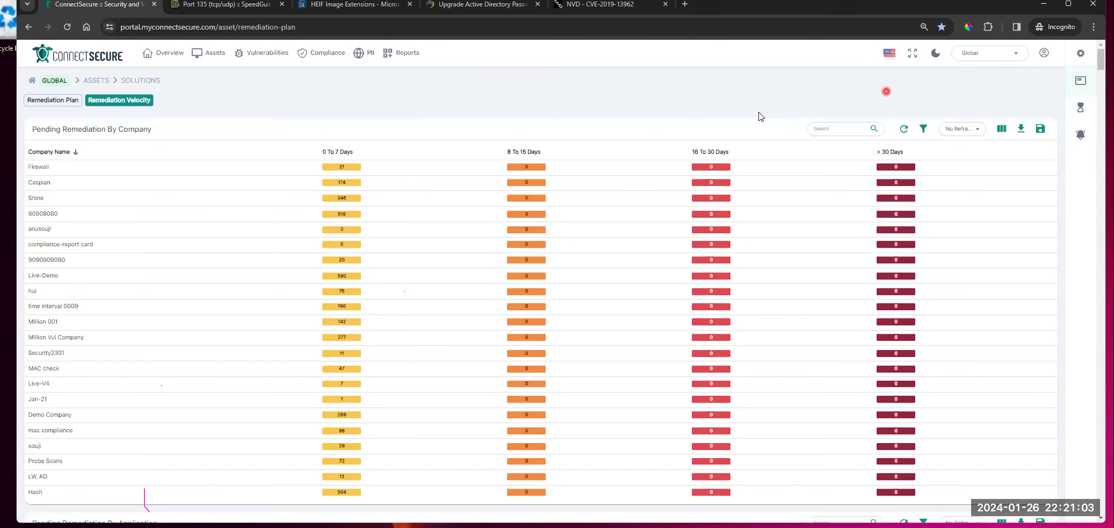
{"action": "left_click", "coordinate": [56, 104]}
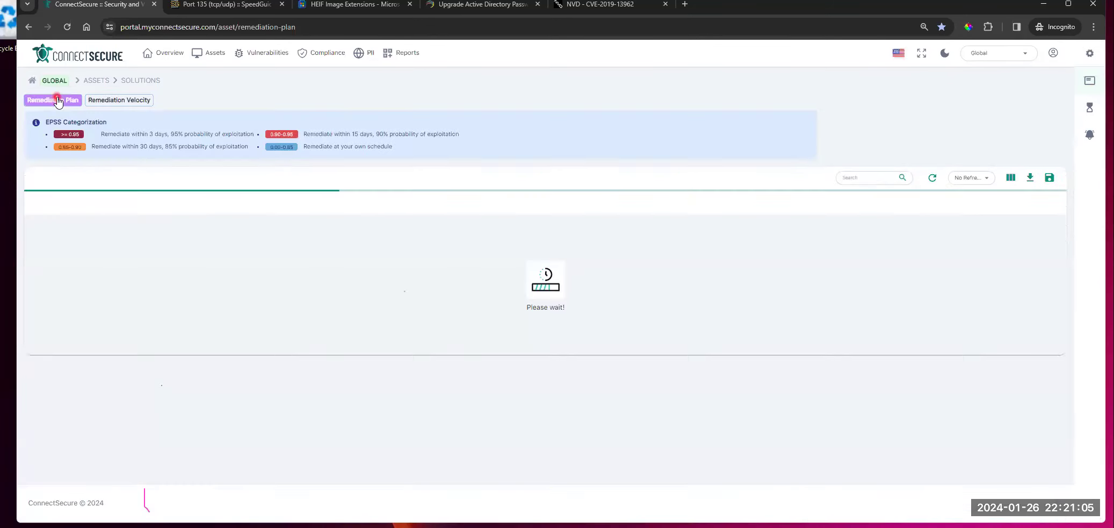
Step: Open the Global Pending OS Patches view and show 25 items per page to review the list
{"action": "left_click", "coordinate": [213, 56]}
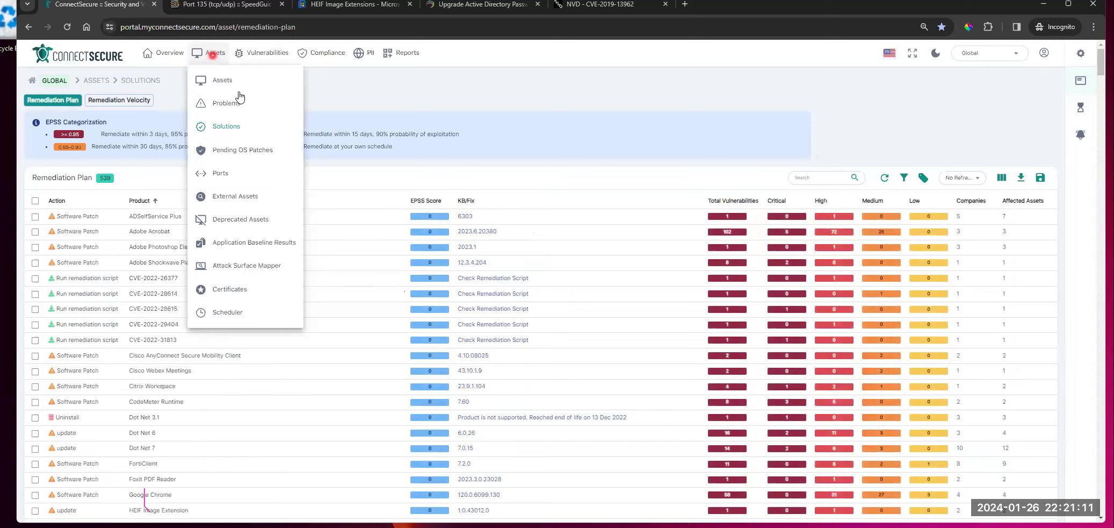
{"action": "left_click", "coordinate": [215, 127]}
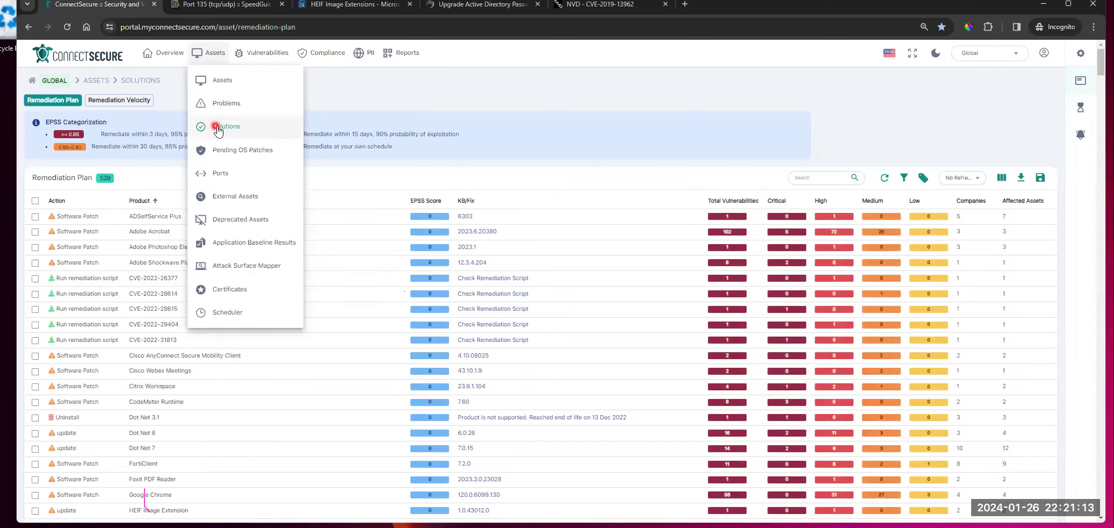
{"action": "left_click", "coordinate": [265, 156]}
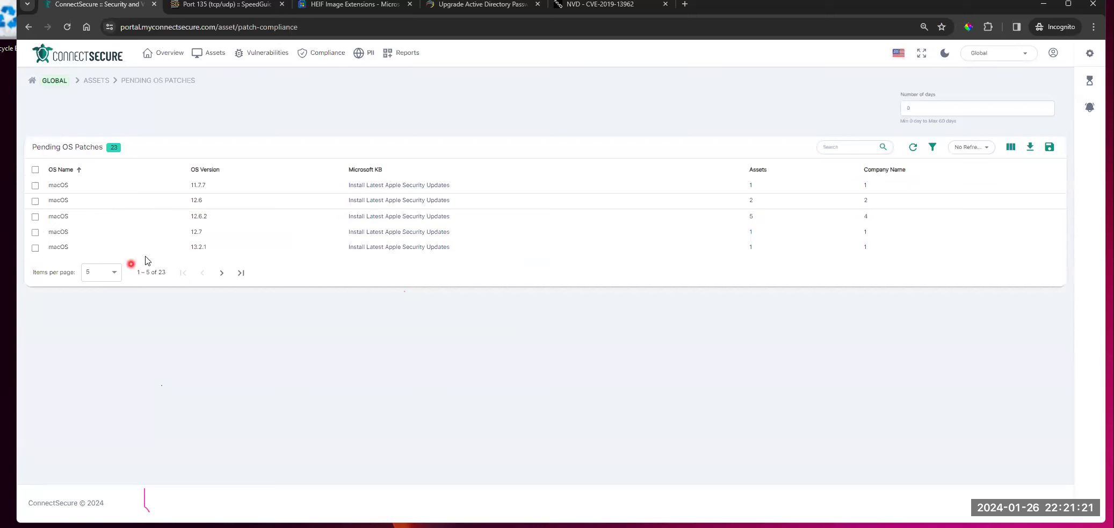
{"action": "left_click", "coordinate": [115, 272]}
{"action": "left_click", "coordinate": [103, 343]}
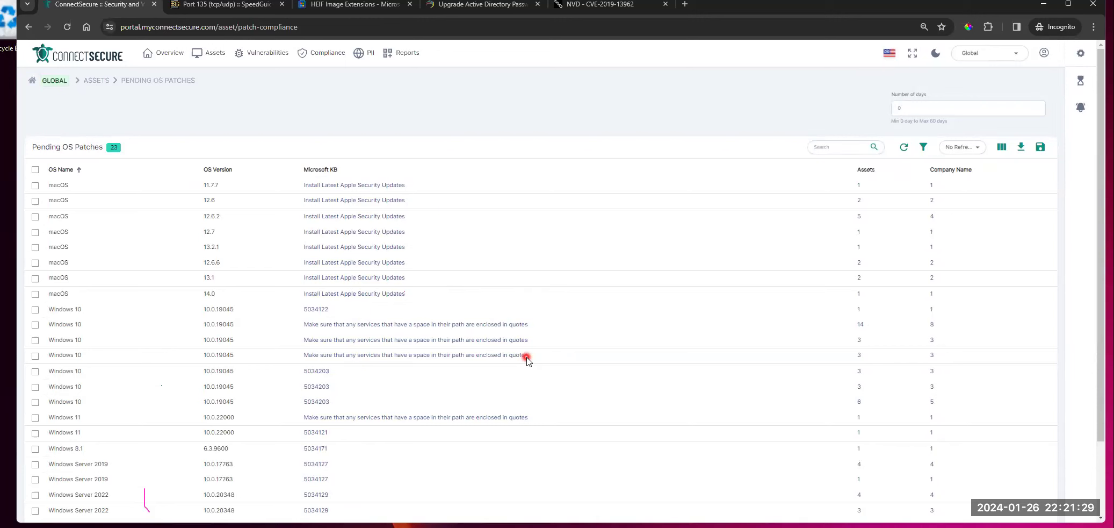
{"action": "scroll", "coordinate": [99, 258], "scroll_direction": "down", "scroll_amount": 1}
{"action": "scroll", "coordinate": [115, 298], "scroll_direction": "down", "scroll_amount": 2}
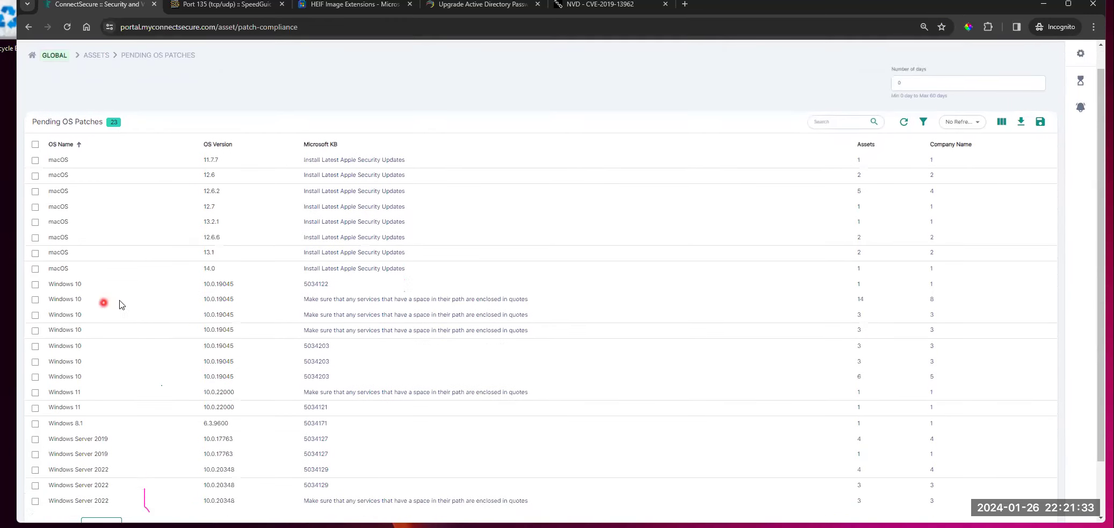
{"action": "scroll", "coordinate": [140, 305], "scroll_direction": "up", "scroll_amount": 2}
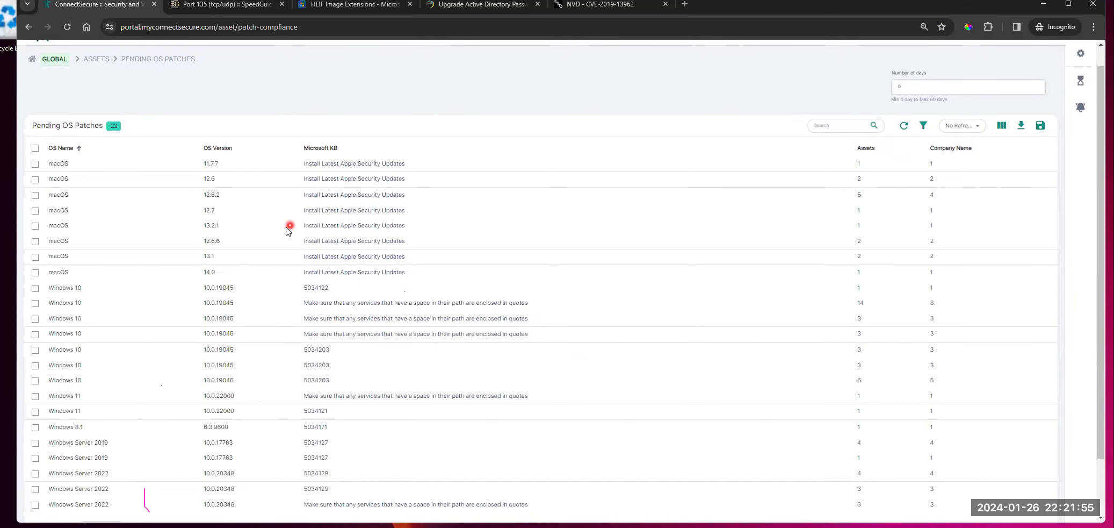
{"action": "scroll", "coordinate": [672, 216], "scroll_direction": "up", "scroll_amount": 1}
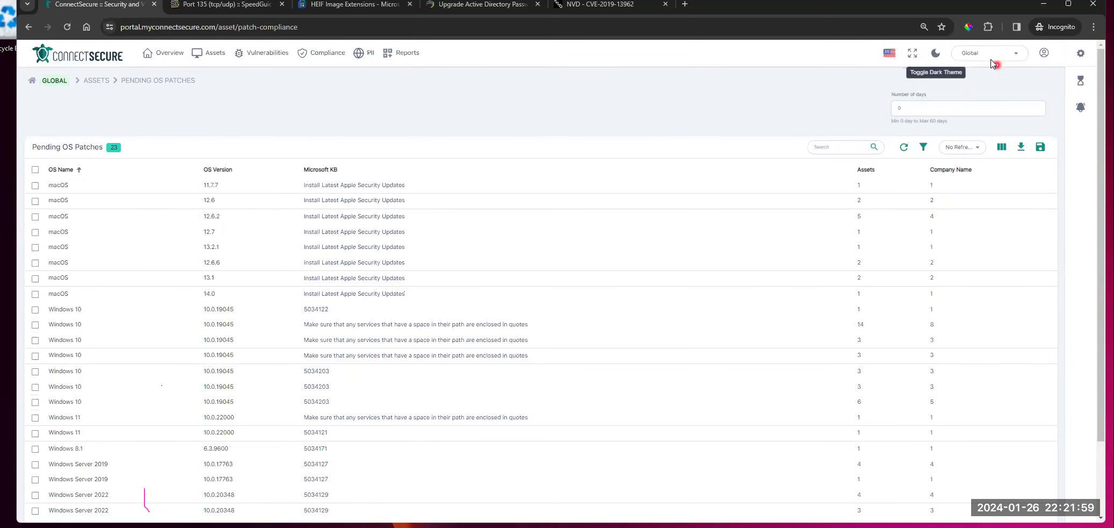
Step: Switch the pending OS patches' company scope to Demo Company and check the Number of days field
{"action": "left_click", "coordinate": [970, 53]}
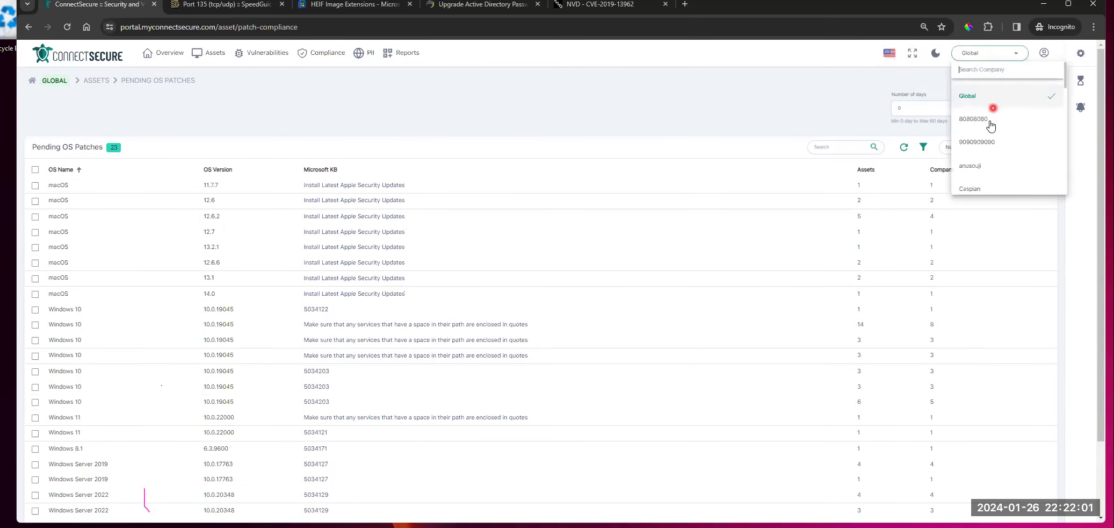
{"action": "scroll", "coordinate": [990, 161], "scroll_direction": "down", "scroll_amount": 1}
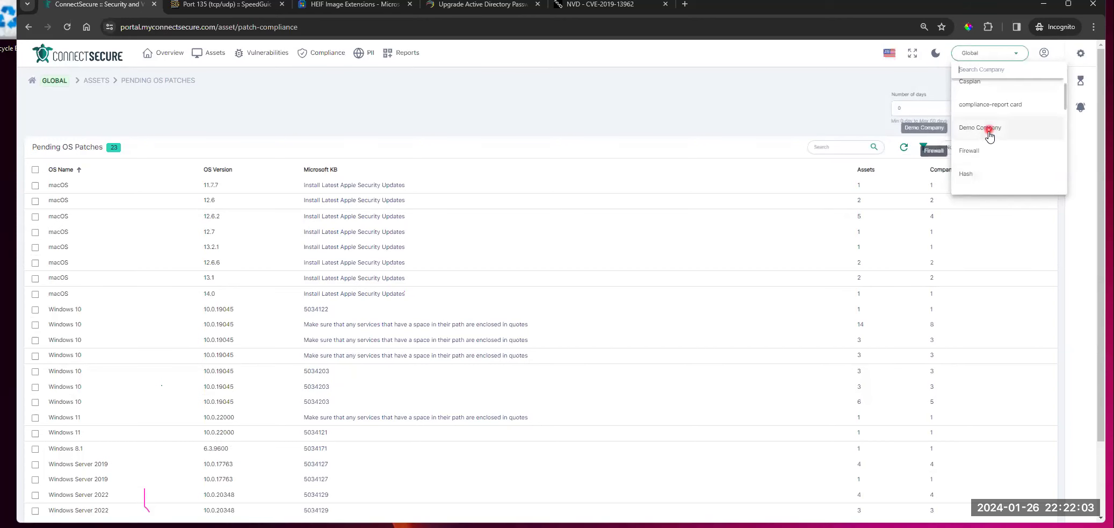
{"action": "left_click", "coordinate": [990, 132]}
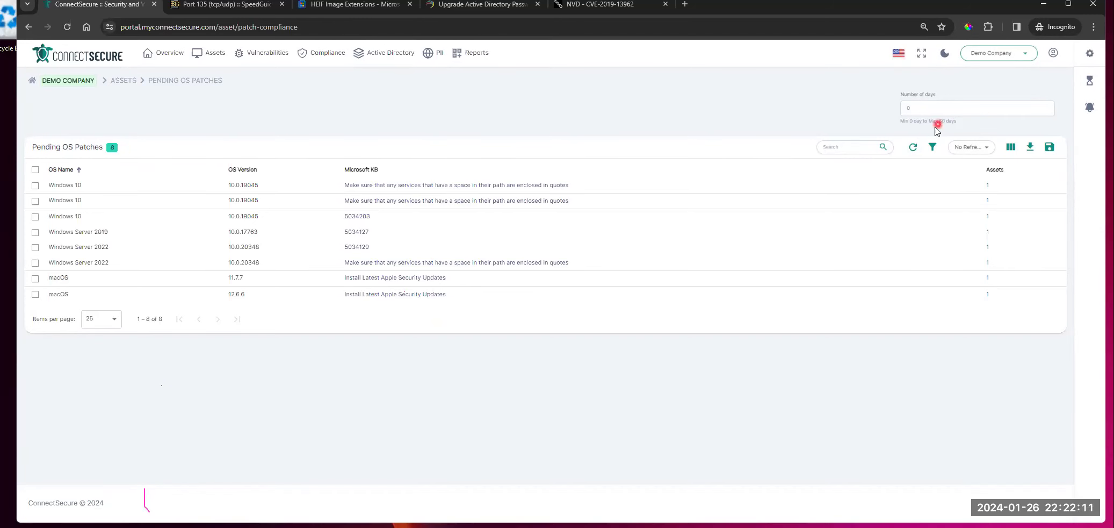
{"action": "left_click", "coordinate": [948, 107]}
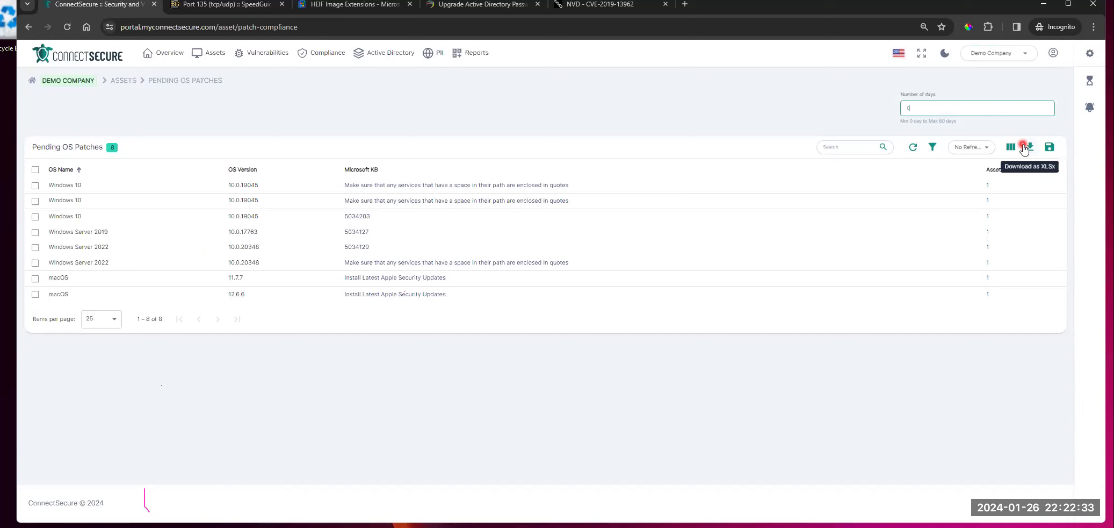
{"action": "left_click", "coordinate": [696, 111]}
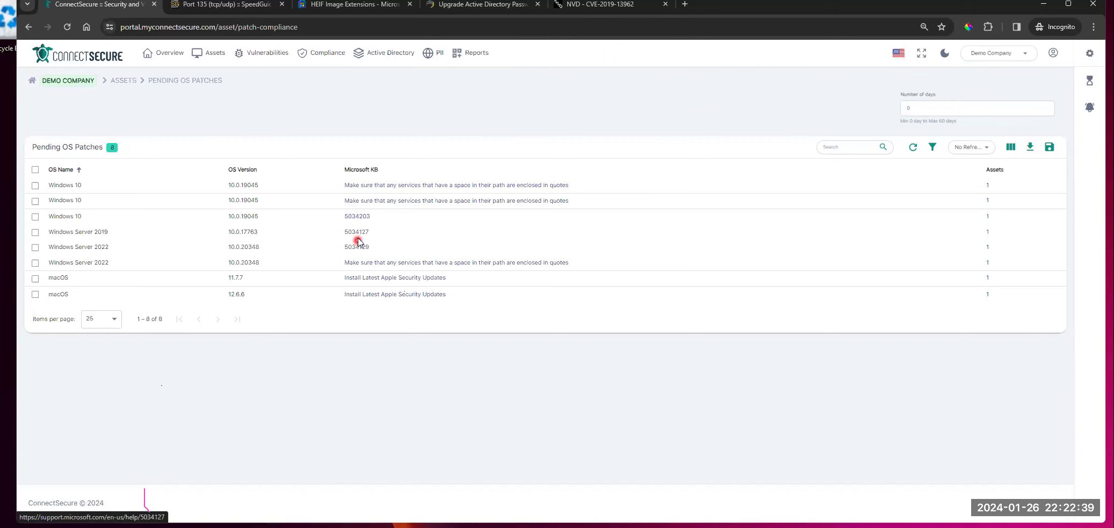
Step: Open the unquoted service path link of the first Windows 10 entry, highlight the article's title and return to the patch list
{"action": "left_click", "coordinate": [382, 185]}
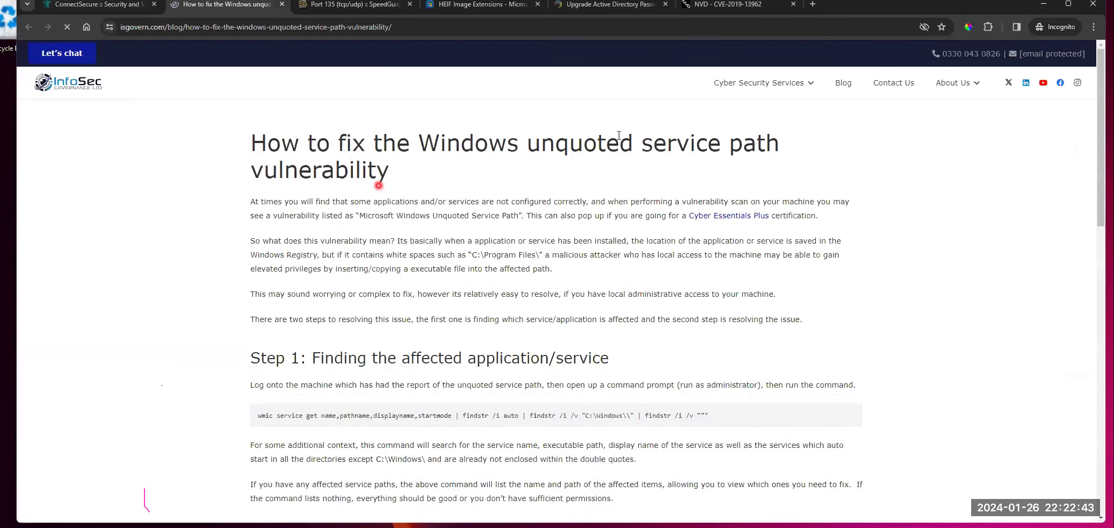
{"action": "left_click_drag", "start_coordinate": [433, 180], "coordinate": [251, 136]}
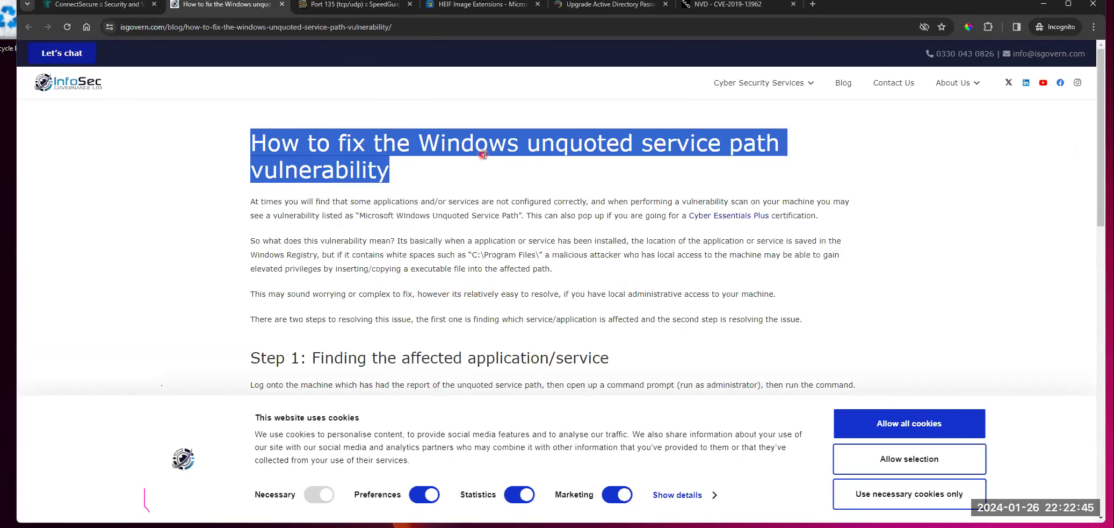
{"action": "left_click", "coordinate": [107, 10]}
Step: Open the Apple security updates link of the macOS 11.7.7 entry, review the releases page and return to the patch list
{"action": "left_click", "coordinate": [390, 277]}
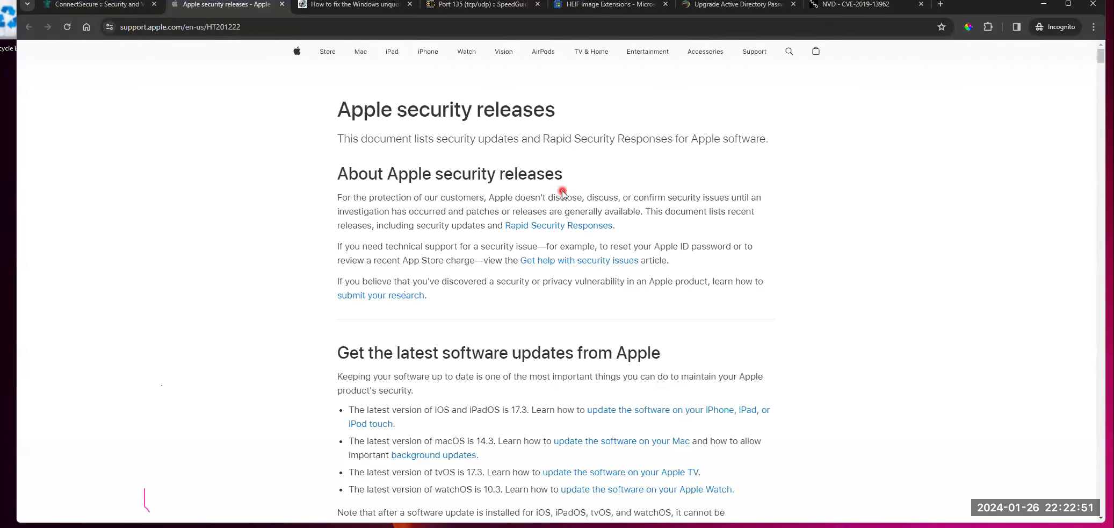
{"action": "scroll", "coordinate": [563, 193], "scroll_direction": "down", "scroll_amount": 5}
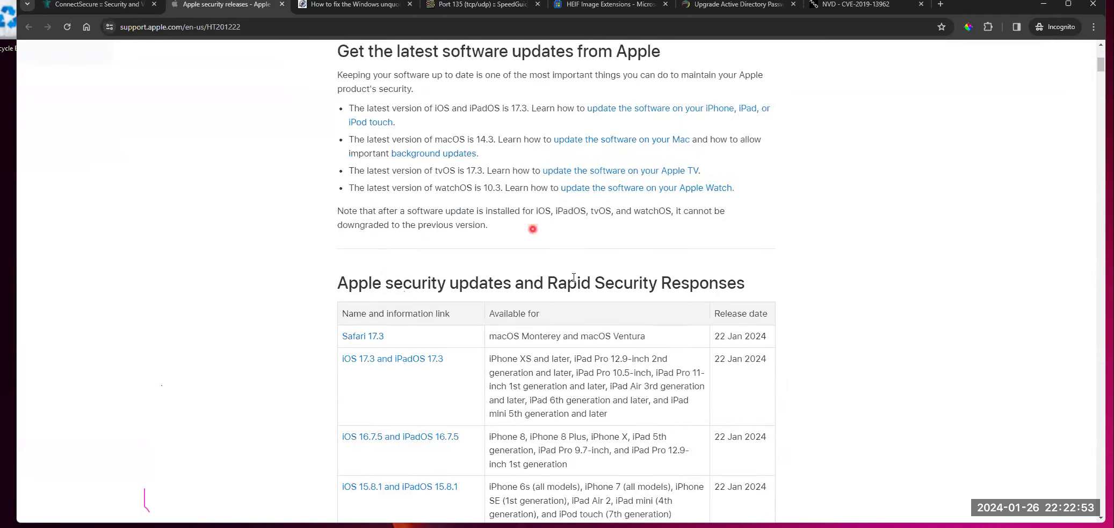
{"action": "scroll", "coordinate": [574, 277], "scroll_direction": "down", "scroll_amount": 1}
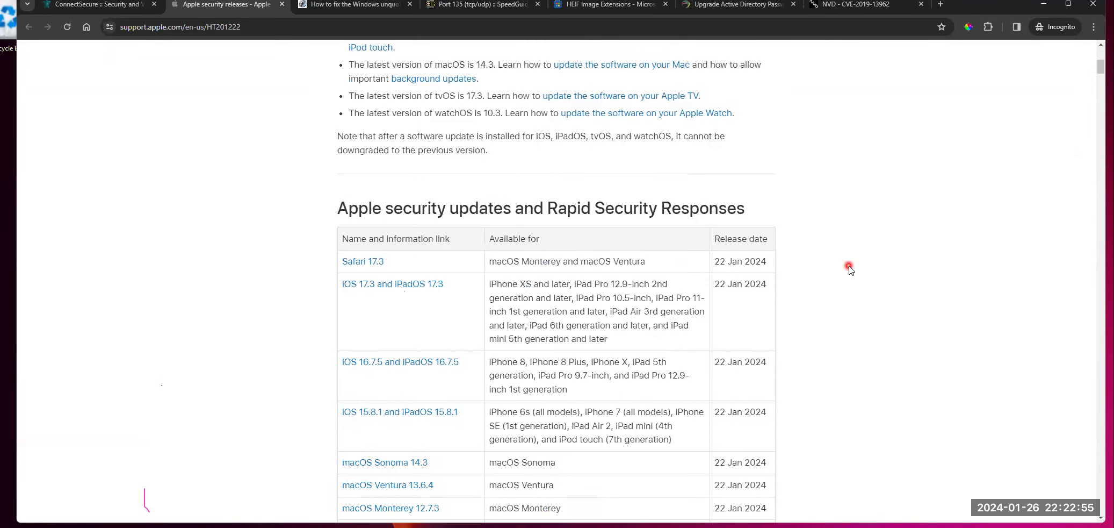
{"action": "left_click", "coordinate": [102, 7]}
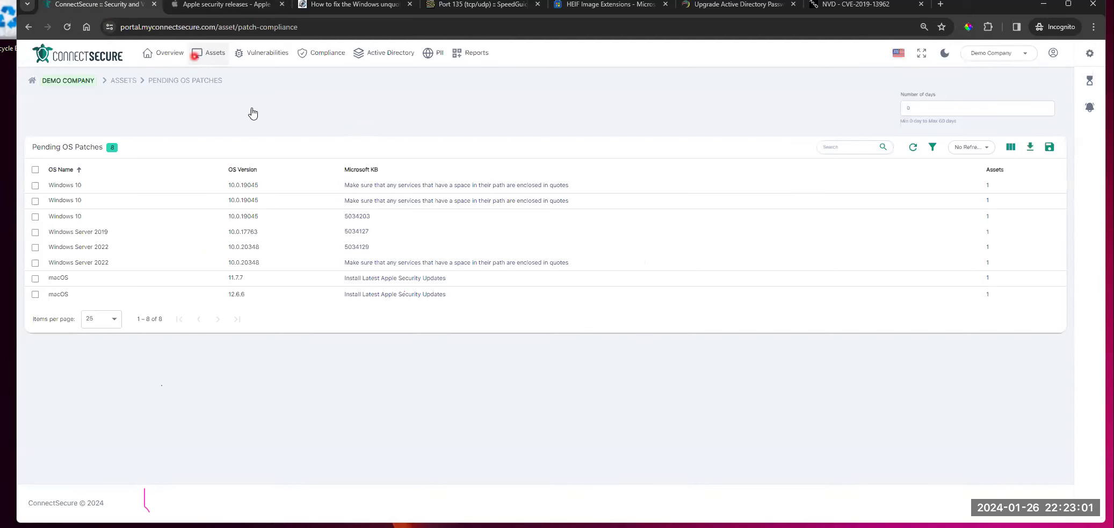
Step: Show the Ports view for Global scope and check the list of available port columns
{"action": "left_click", "coordinate": [239, 176]}
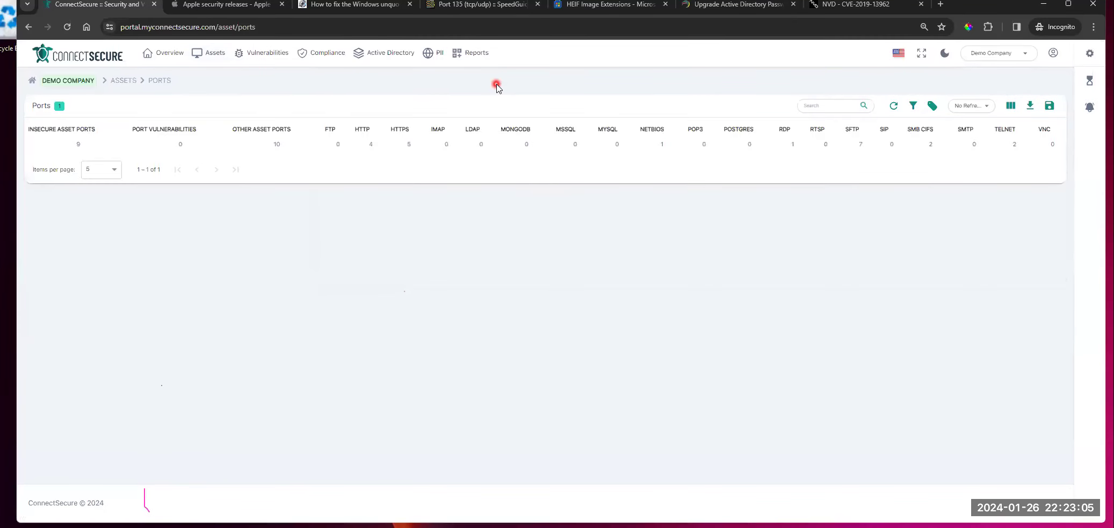
{"action": "left_click", "coordinate": [999, 58]}
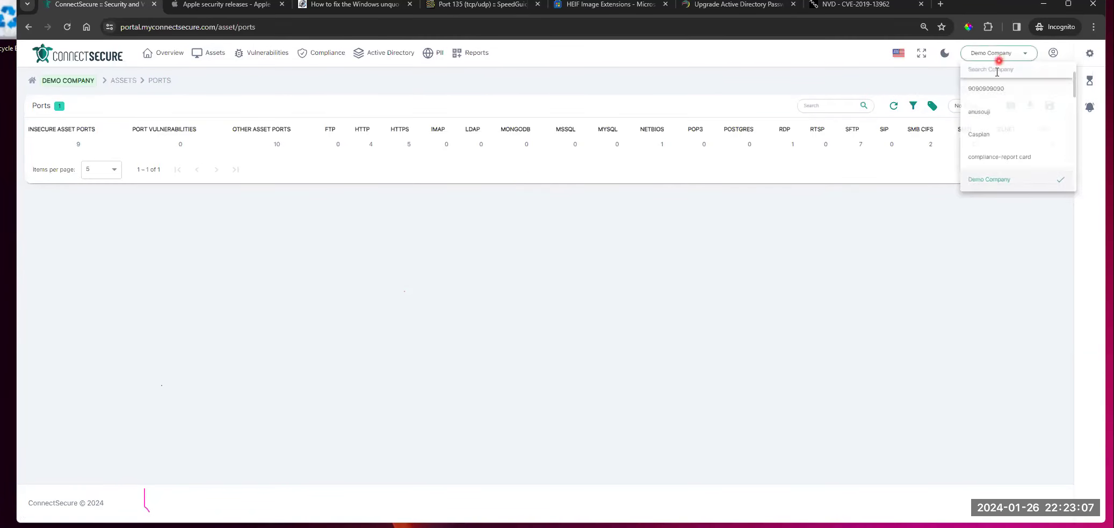
{"action": "scroll", "coordinate": [1003, 108], "scroll_direction": "up", "scroll_amount": 1}
{"action": "left_click", "coordinate": [1001, 93]}
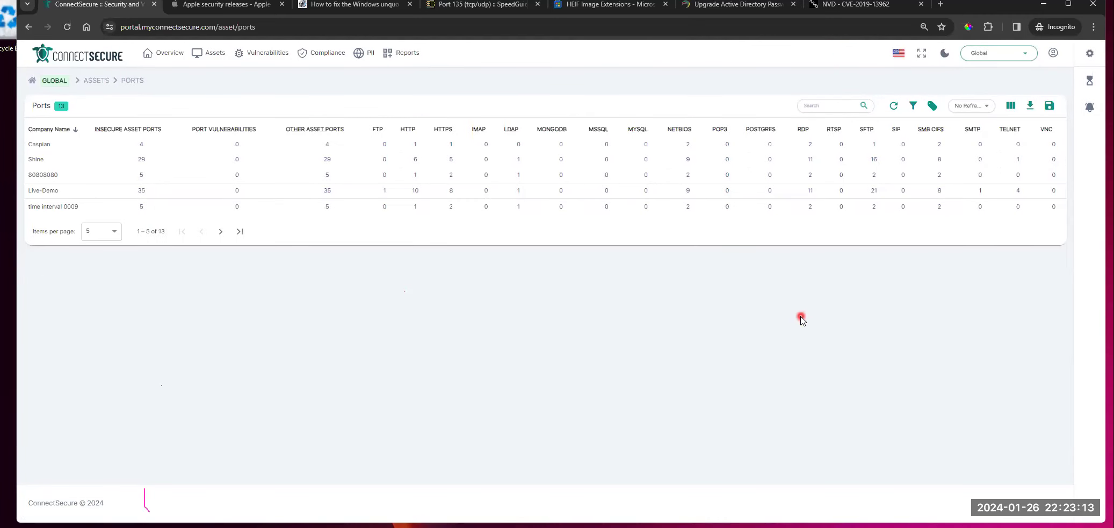
{"action": "left_click", "coordinate": [1011, 107]}
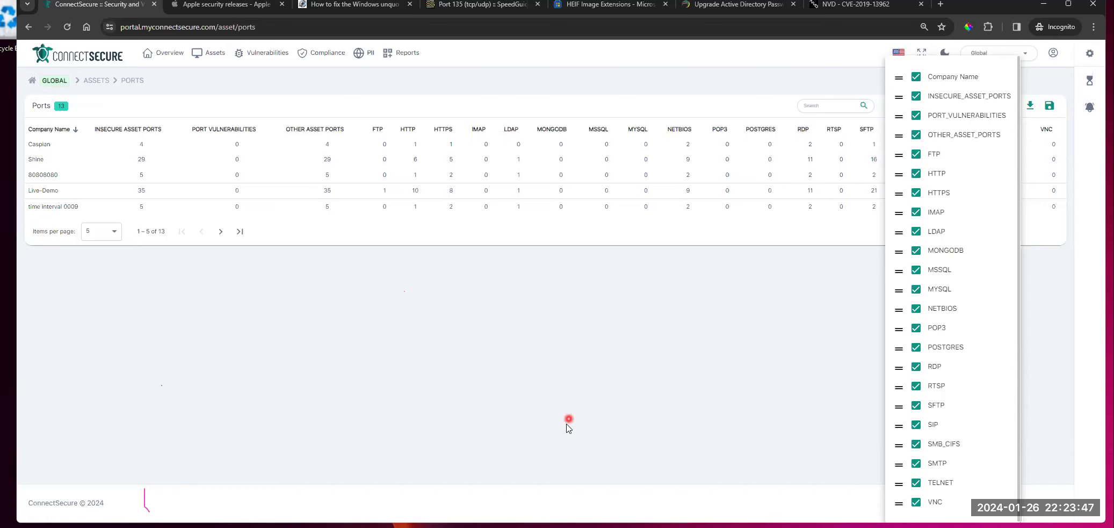
{"action": "left_click", "coordinate": [476, 267]}
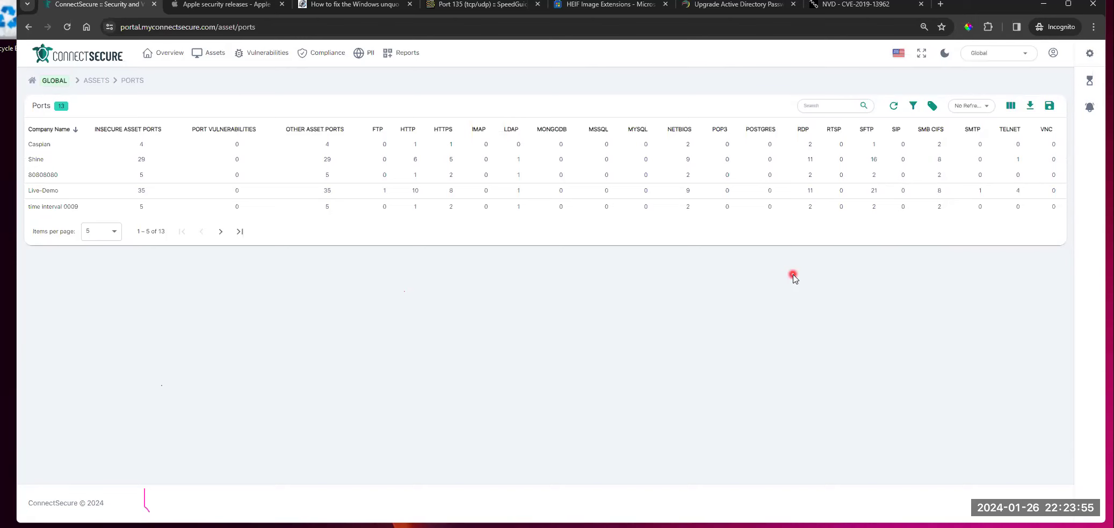
Step: Open the External Assets view and review its default scan profiles
{"action": "left_click", "coordinate": [212, 52]}
{"action": "left_click", "coordinate": [244, 173]}
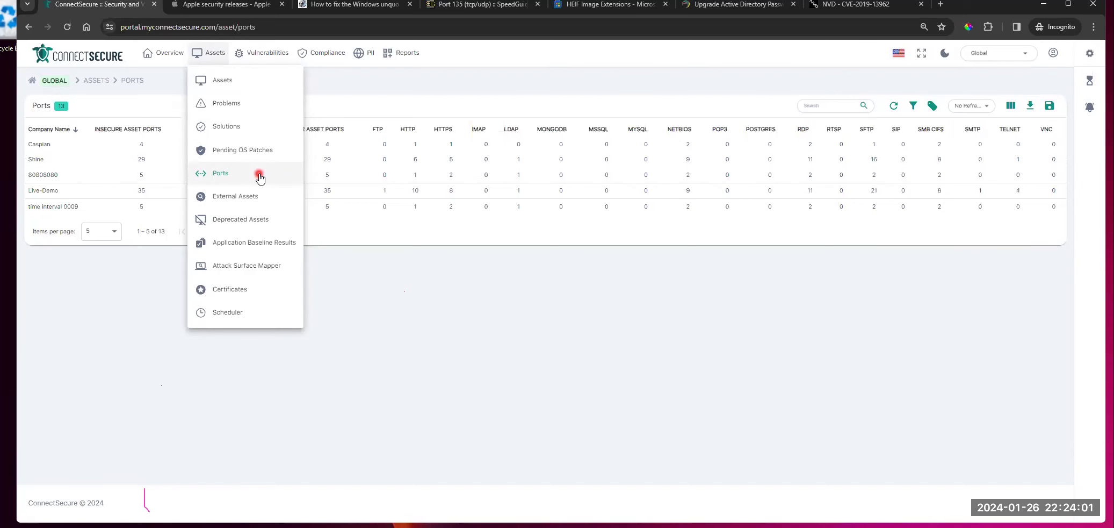
{"action": "left_click", "coordinate": [260, 194]}
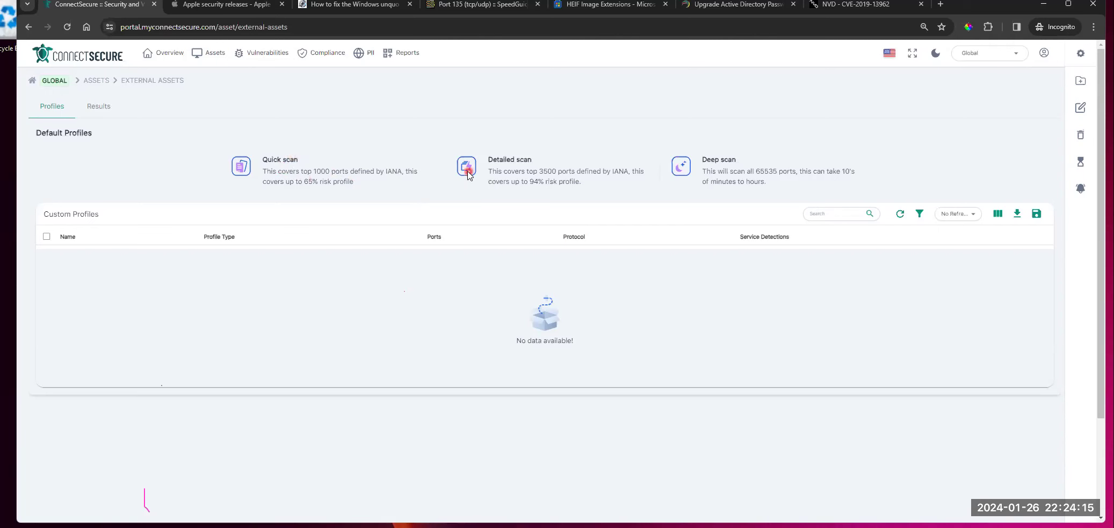
Step: Highlight and read the port coverage descriptions of the Quick, Detailed and Deep scan default profiles
{"action": "left_click_drag", "start_coordinate": [290, 172], "coordinate": [350, 172]}
{"action": "triple_click", "coordinate": [511, 172]}
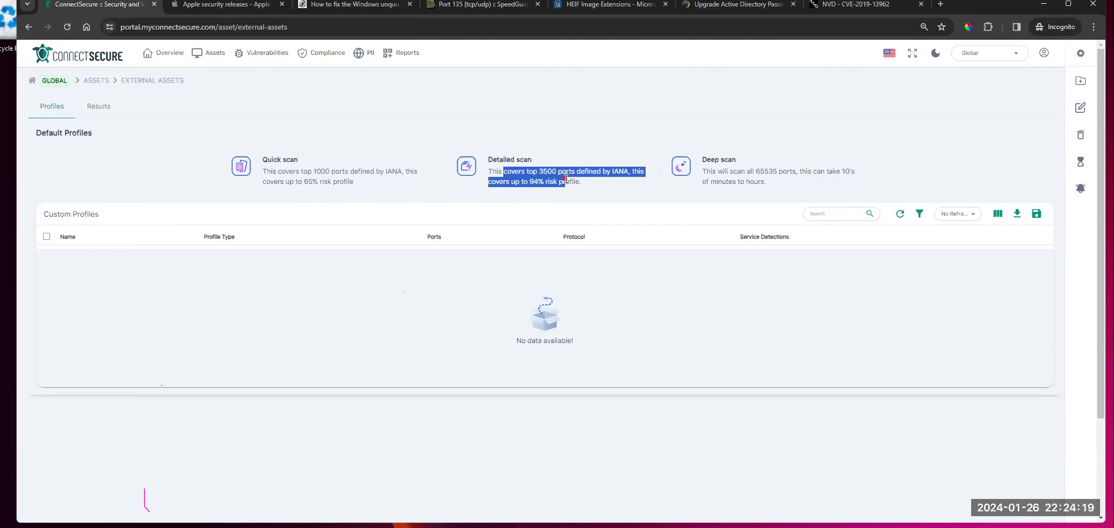
{"action": "left_click_drag", "start_coordinate": [727, 172], "coordinate": [785, 171]}
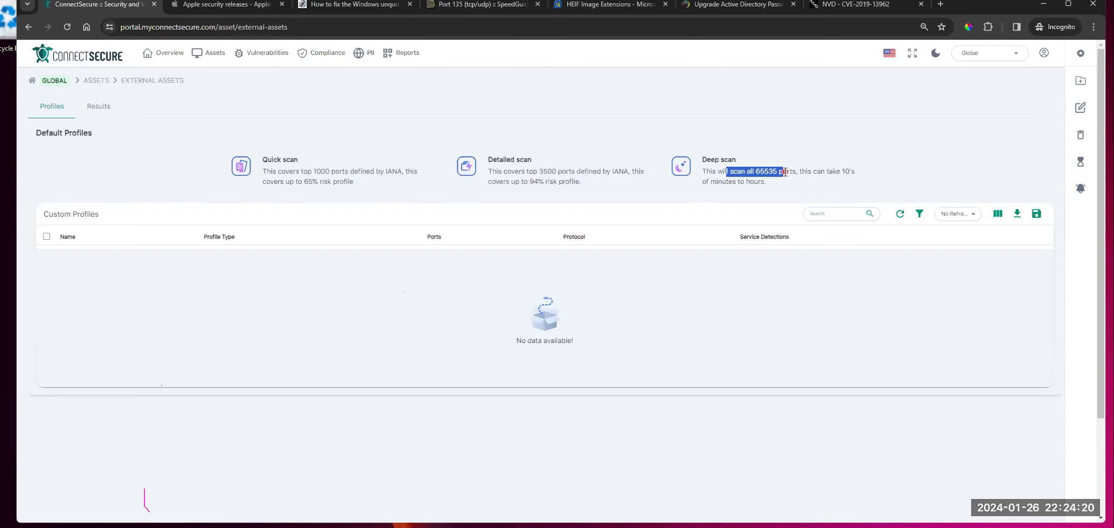
{"action": "left_click", "coordinate": [932, 172]}
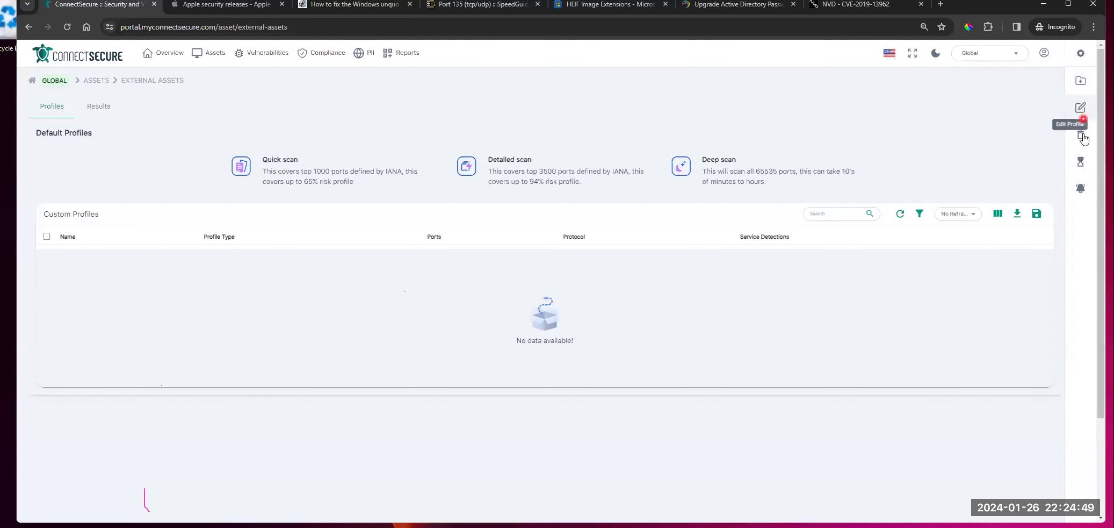
Step: Start a new custom scan profile, enter a sample profile name and check the available port types and top-port counts
{"action": "left_click", "coordinate": [1080, 80]}
{"action": "left_click", "coordinate": [828, 173]}
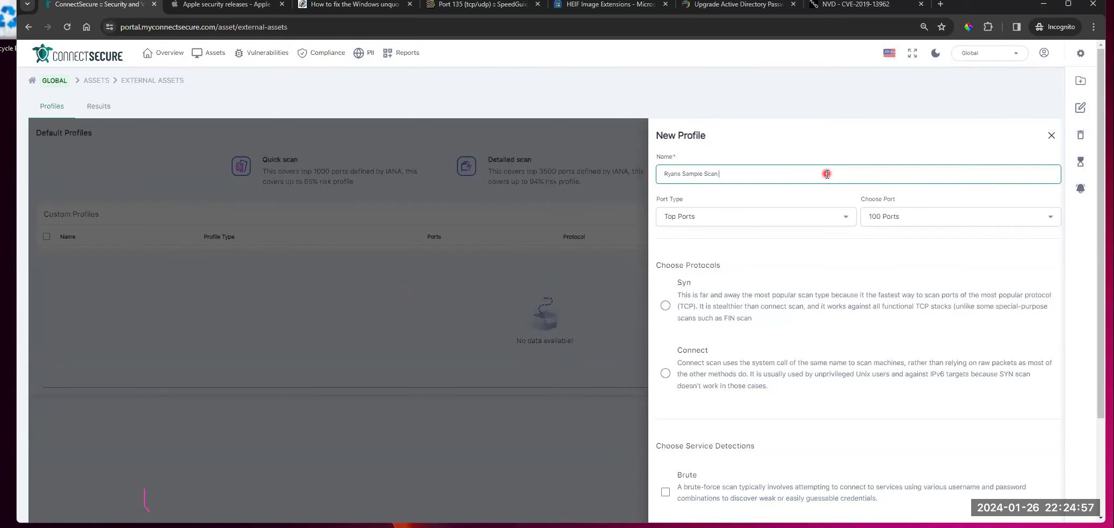
{"action": "left_click", "coordinate": [837, 203]}
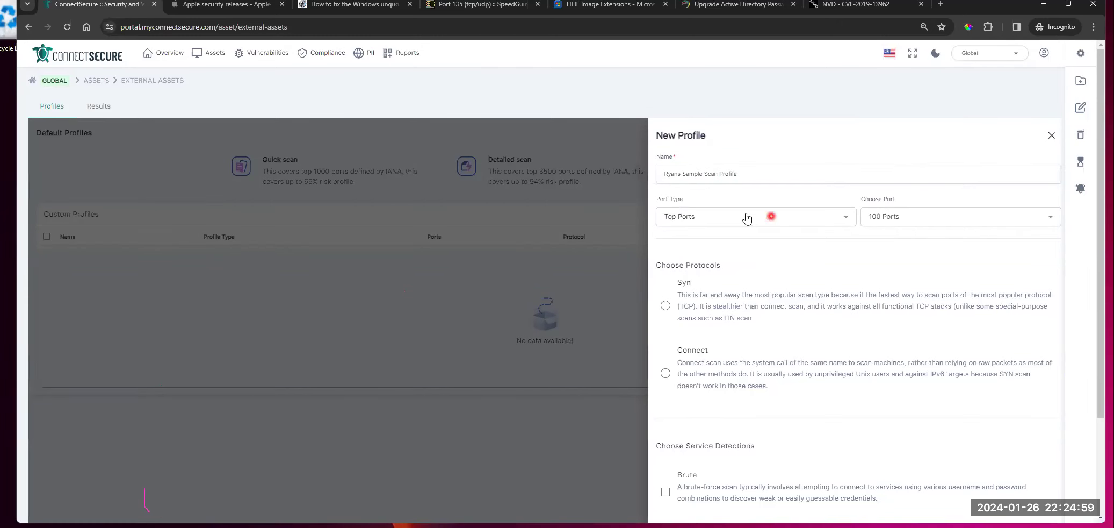
{"action": "left_click", "coordinate": [706, 217]}
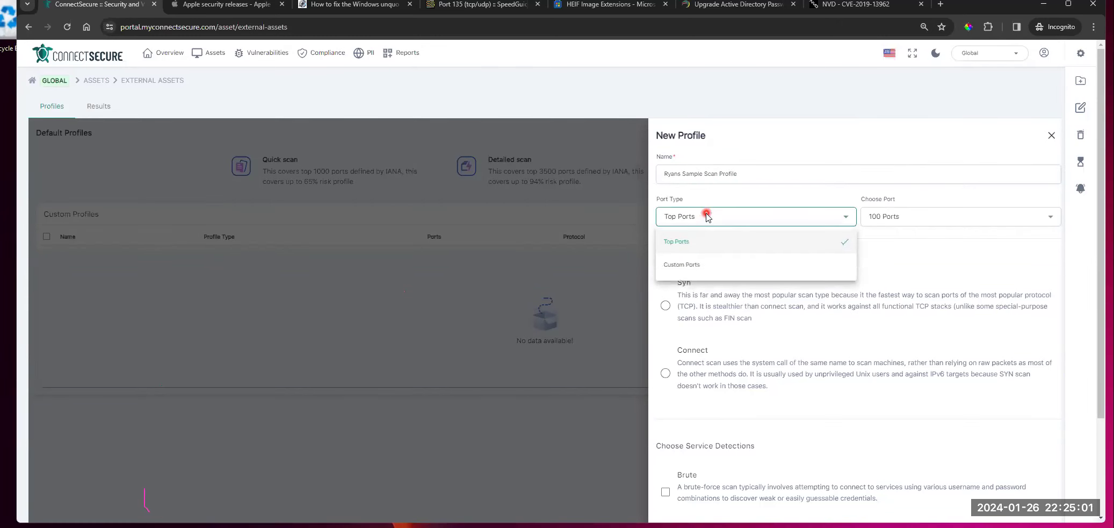
{"action": "left_click", "coordinate": [726, 248]}
{"action": "left_click", "coordinate": [881, 215]}
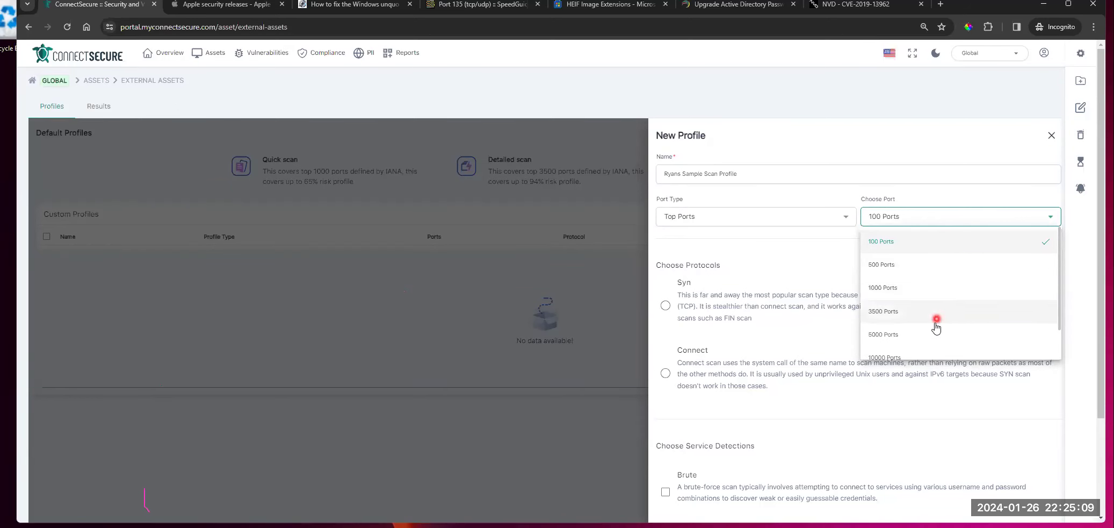
{"action": "left_click", "coordinate": [801, 220]}
{"action": "left_click", "coordinate": [709, 236]}
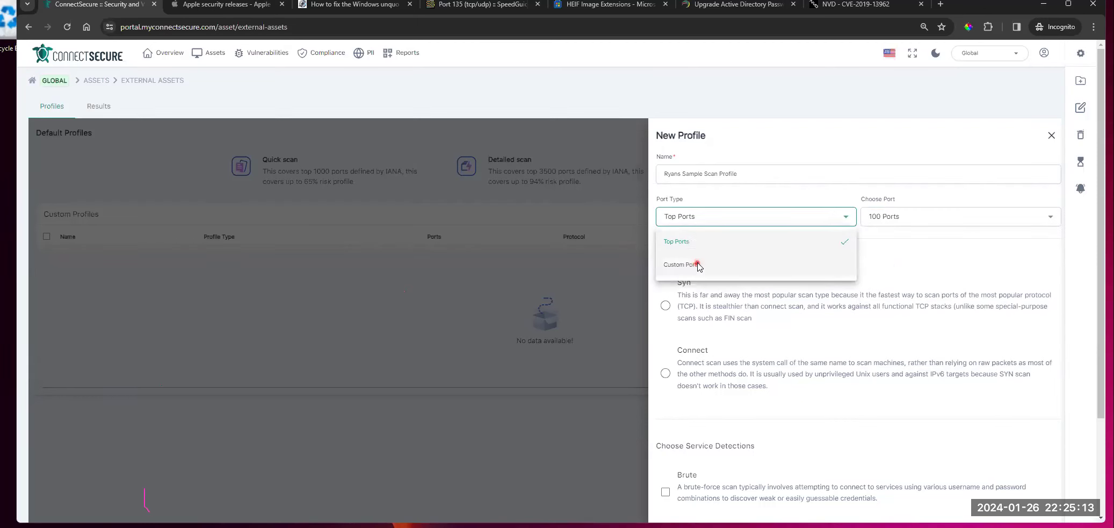
Step: Set the new profile's port type to Custom Ports and enter the ports 80, 8080, 5000-10000
{"action": "left_click", "coordinate": [694, 261]}
{"action": "left_click", "coordinate": [914, 218]}
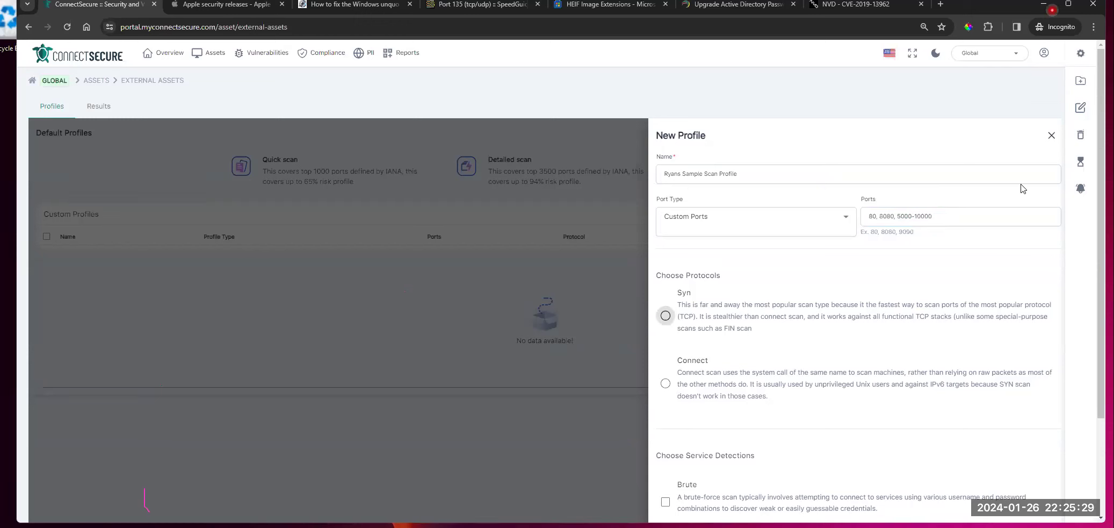
{"action": "left_click", "coordinate": [958, 220]}
{"action": "type", "text": "0"}
{"action": "left_click", "coordinate": [962, 249]}
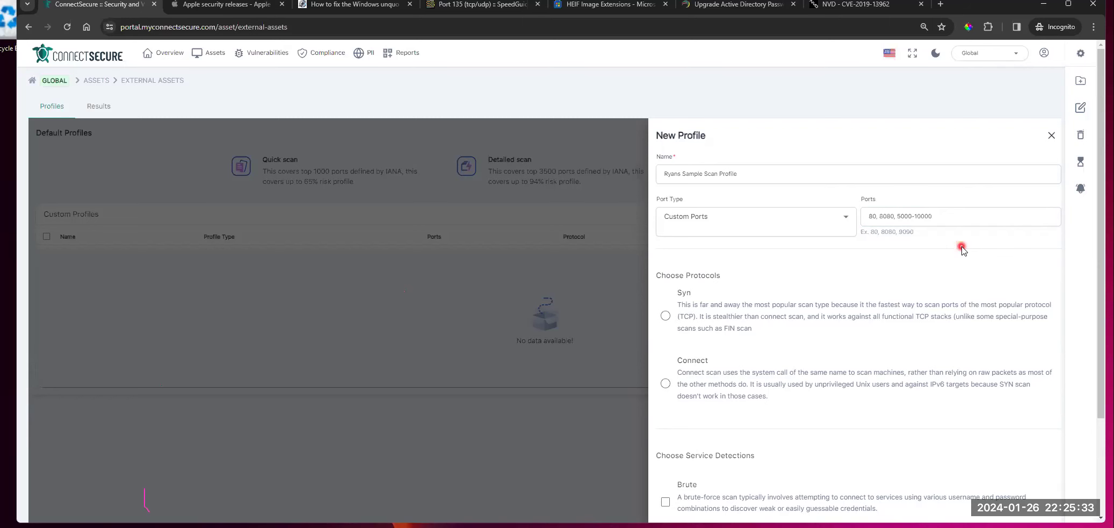
Step: Choose the Syn protocol, leave Brute service detection off and try to save the profile
{"action": "scroll", "coordinate": [726, 380], "scroll_direction": "down", "scroll_amount": 2}
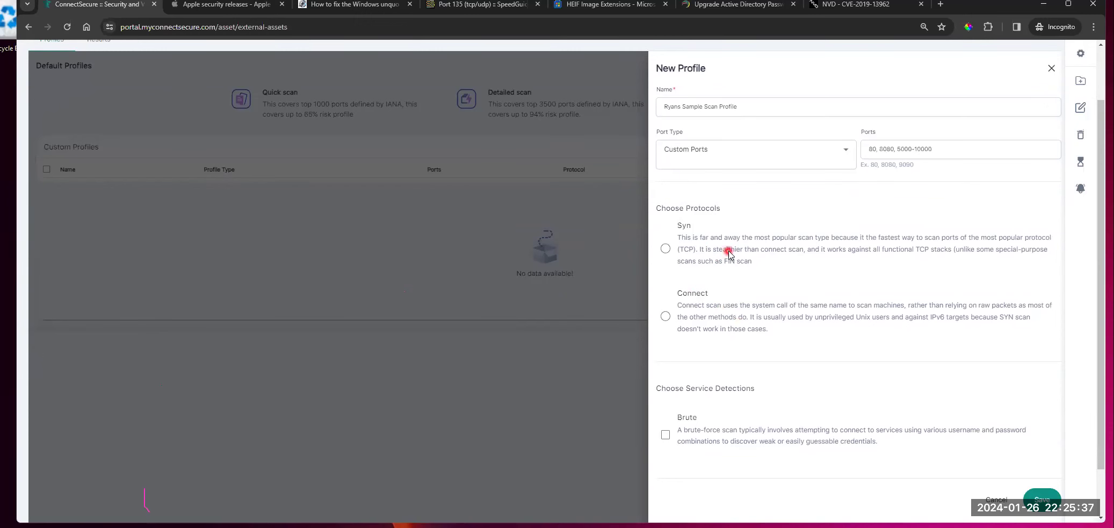
{"action": "left_click", "coordinate": [710, 249]}
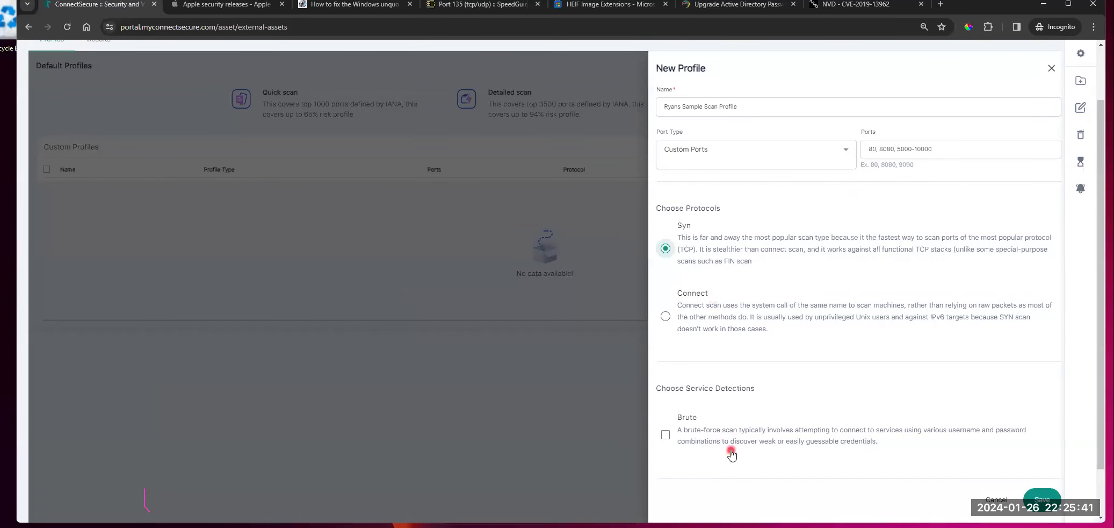
{"action": "double_click", "coordinate": [712, 433]}
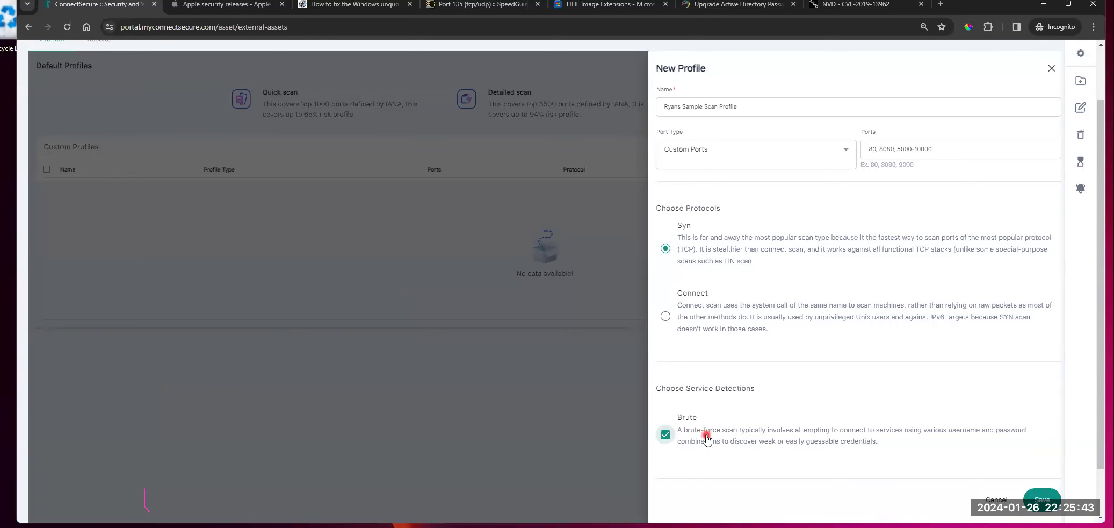
{"action": "left_click", "coordinate": [1054, 504]}
Step: Change the custom ports to 80, 8080, 5000-1000 and try to save the profile again
{"action": "scroll", "coordinate": [940, 393], "scroll_direction": "up", "scroll_amount": 2}
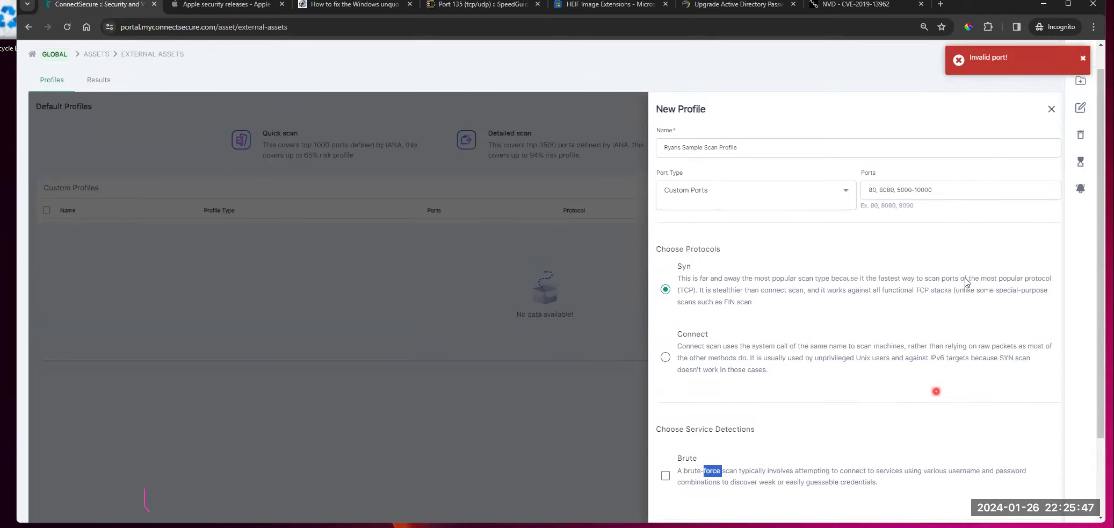
{"action": "left_click", "coordinate": [975, 222]}
{"action": "key", "text": "BackSpace"}
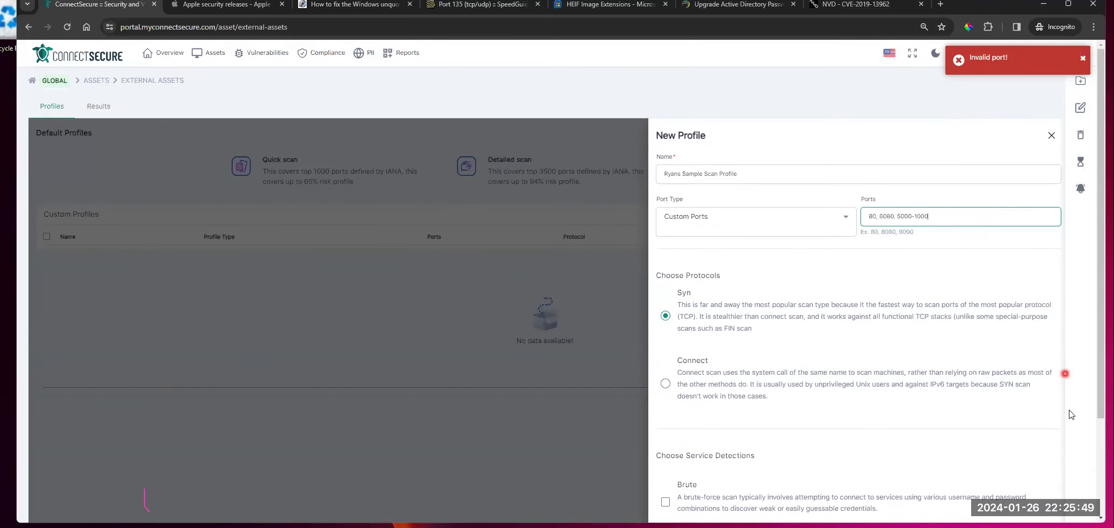
{"action": "scroll", "coordinate": [1053, 376], "scroll_direction": "down", "scroll_amount": 3}
{"action": "left_click", "coordinate": [1043, 439]}
Step: Remove the port range so only 80, 8080 is entered, and try to save the profile
{"action": "left_click_drag", "start_coordinate": [904, 92], "coordinate": [929, 91]}
{"action": "key", "text": "BackSpace"}
{"action": "key", "text": "BackSpace"}
{"action": "key", "text": "BackSpace"}
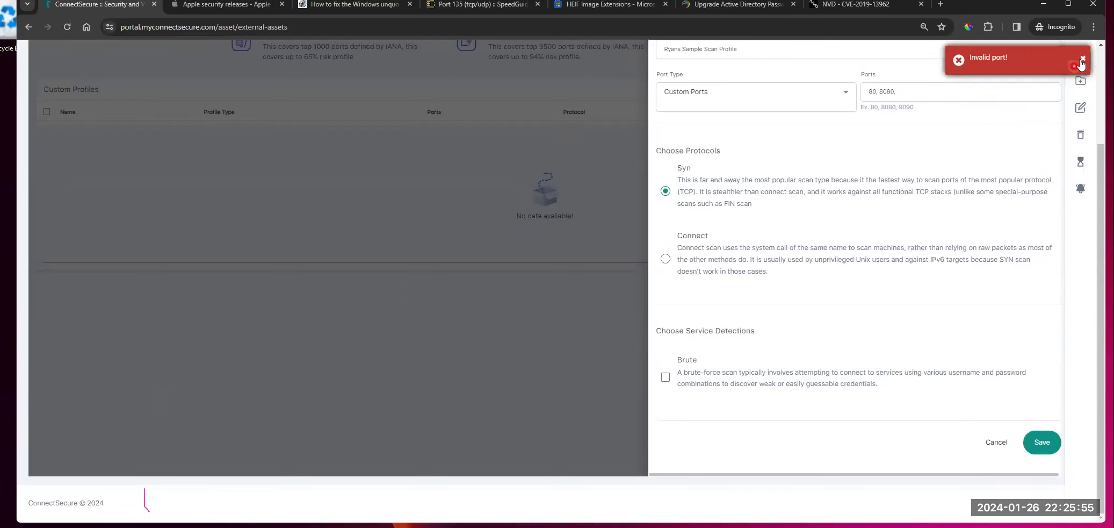
{"action": "left_click", "coordinate": [1003, 92]}
{"action": "key", "text": "BackSpace"}
{"action": "left_click", "coordinate": [1041, 443]}
Step: Replace the custom ports with only 80, save the profile and dismiss the notifications
{"action": "scroll", "coordinate": [941, 219], "scroll_direction": "up", "scroll_amount": 3}
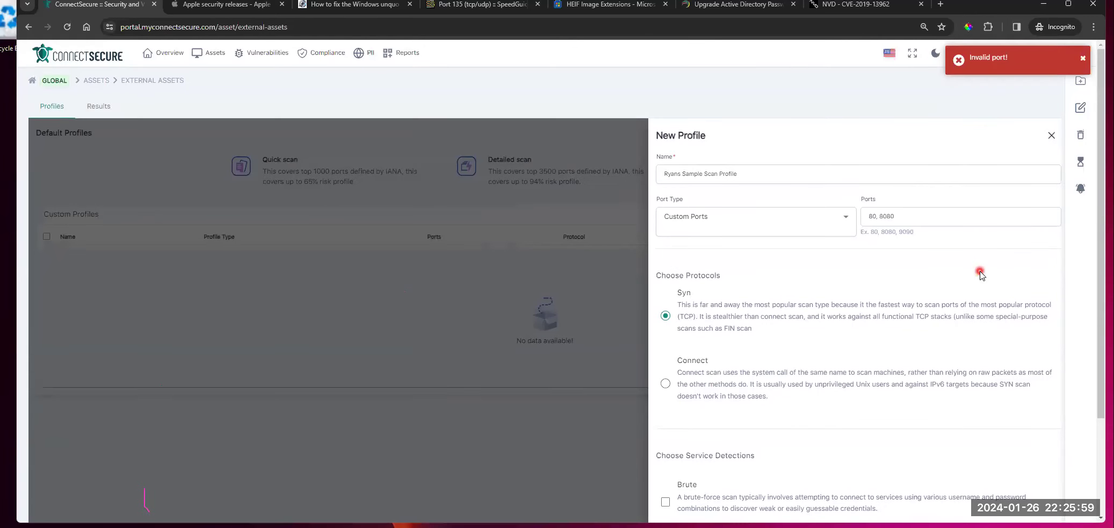
{"action": "left_click_drag", "start_coordinate": [951, 220], "coordinate": [838, 219]}
{"action": "type", "text": "80"}
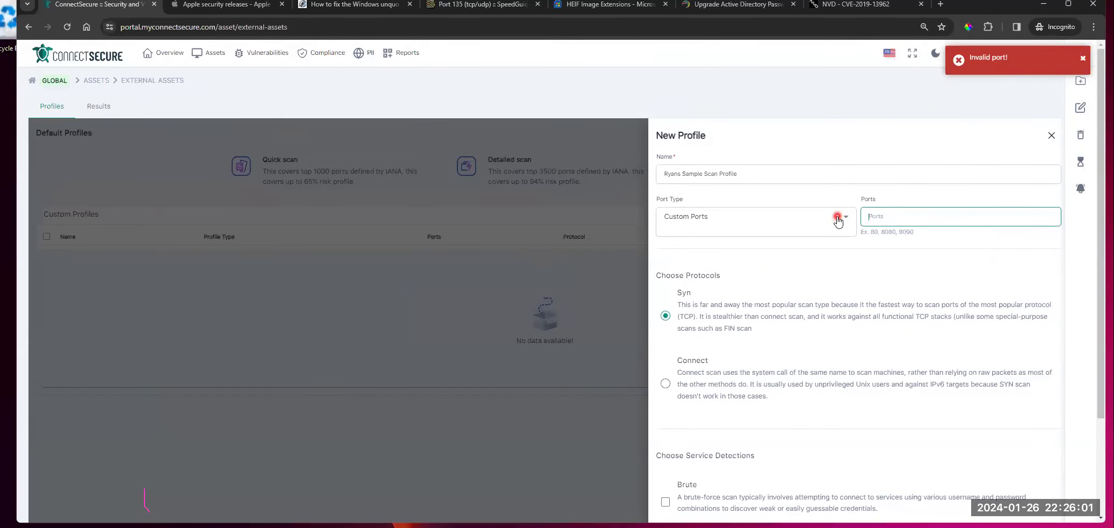
{"action": "scroll", "coordinate": [958, 353], "scroll_direction": "down", "scroll_amount": 3}
{"action": "left_click", "coordinate": [1044, 442]}
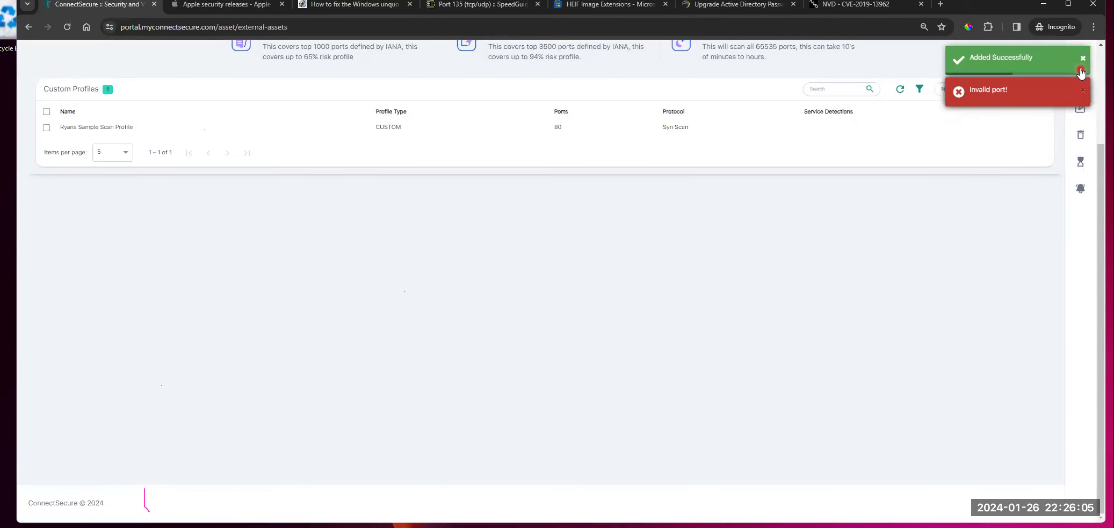
{"action": "left_click", "coordinate": [1083, 90]}
{"action": "left_click", "coordinate": [1084, 60]}
{"action": "scroll", "coordinate": [322, 191], "scroll_direction": "up", "scroll_amount": 3}
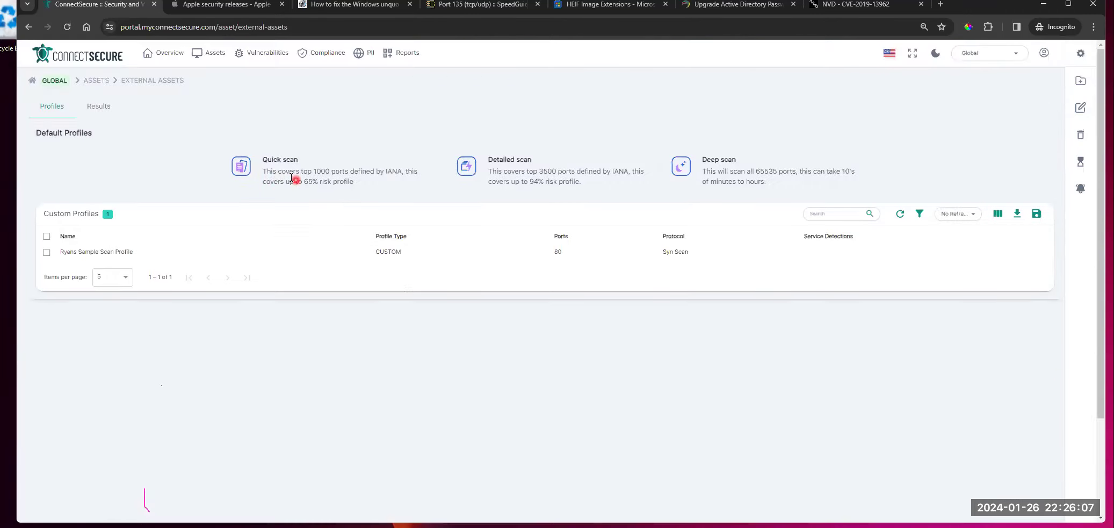
Step: Highlight the new custom profile's name, type, port and protocol in the Custom Profiles list
{"action": "mouse_move", "coordinate": [700, 257]}
{"action": "left_mouse_down"}
{"action": "mouse_move", "coordinate": [186, 244]}
{"action": "mouse_move", "coordinate": [78, 268]}
{"action": "mouse_move", "coordinate": [86, 251]}
{"action": "left_mouse_up"}
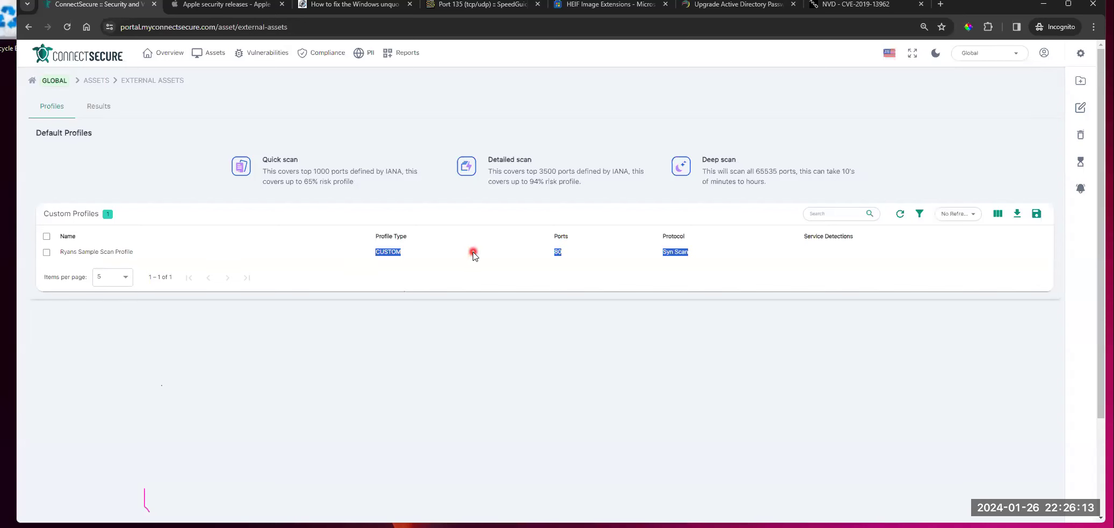
{"action": "left_click", "coordinate": [586, 252]}
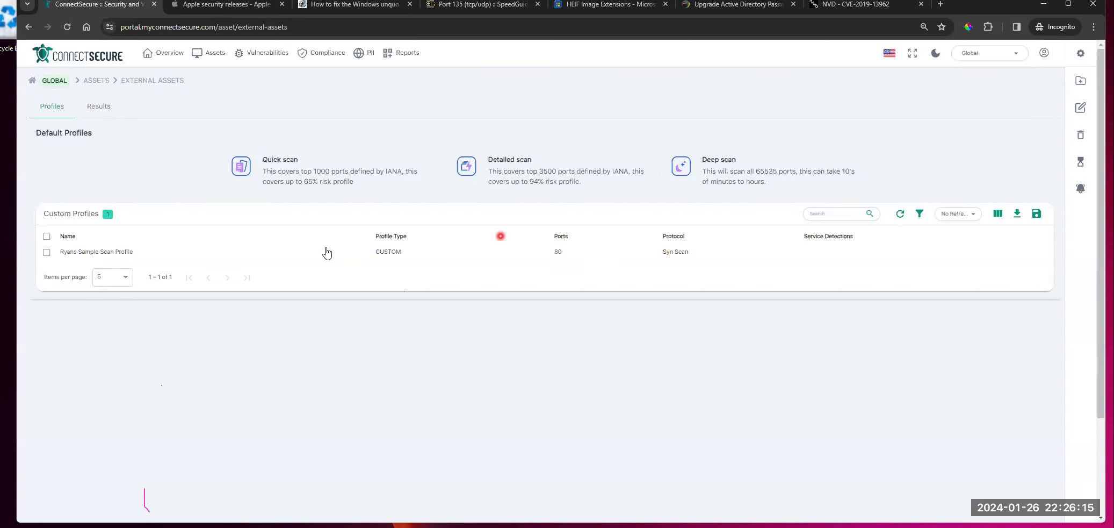
{"action": "left_click_drag", "start_coordinate": [138, 252], "coordinate": [57, 254]}
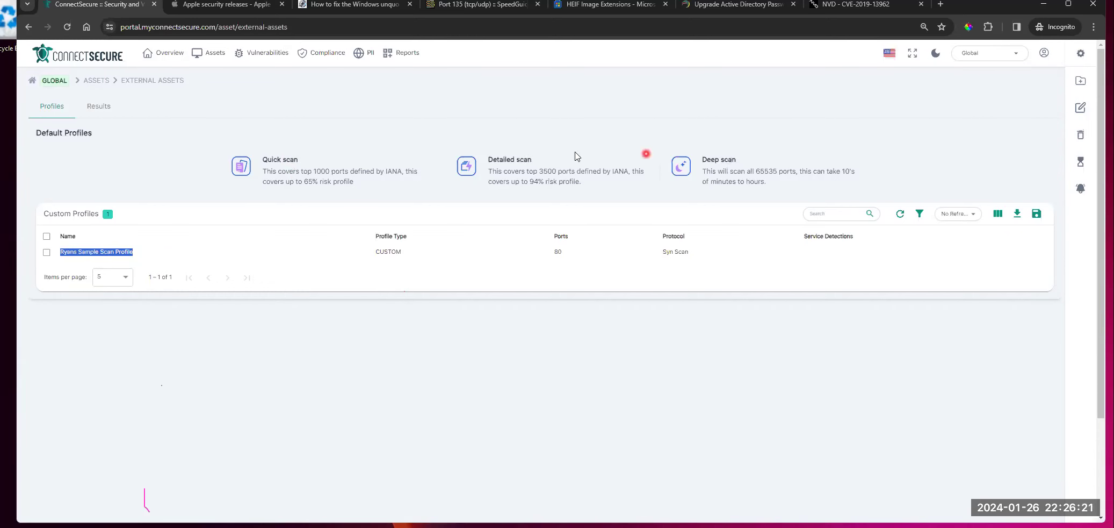
{"action": "left_click", "coordinate": [742, 161]}
Step: Open the sample custom profile for editing, close the form without changes and delete the profile
{"action": "left_click", "coordinate": [47, 252]}
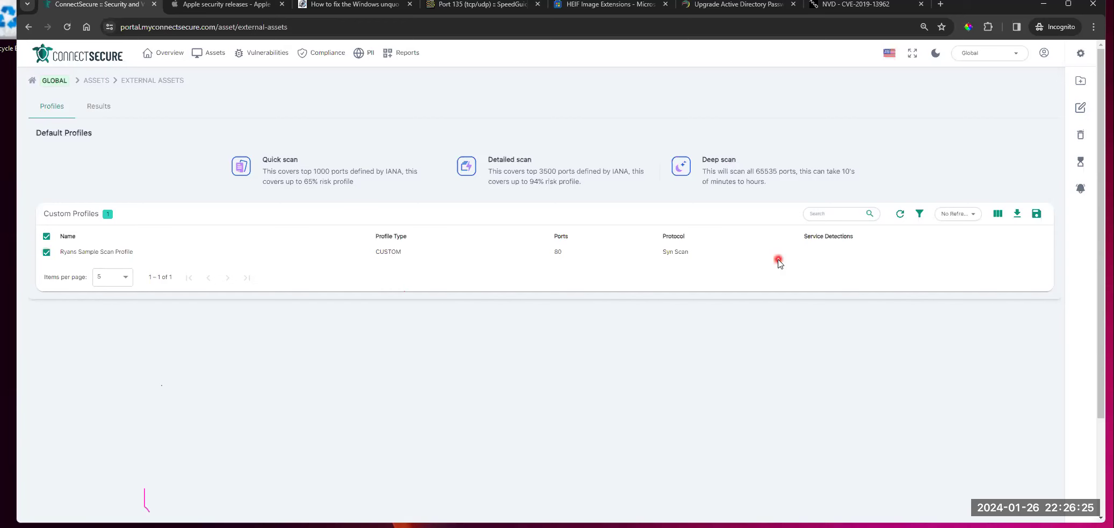
{"action": "left_click", "coordinate": [1080, 108]}
{"action": "left_click", "coordinate": [1052, 135]}
{"action": "left_click", "coordinate": [1079, 136]}
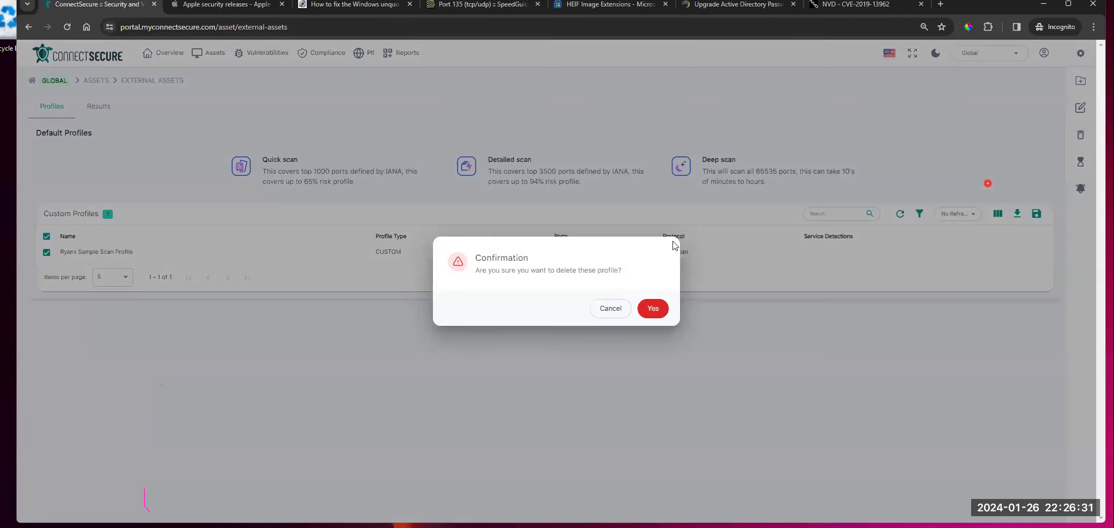
{"action": "left_click", "coordinate": [653, 307]}
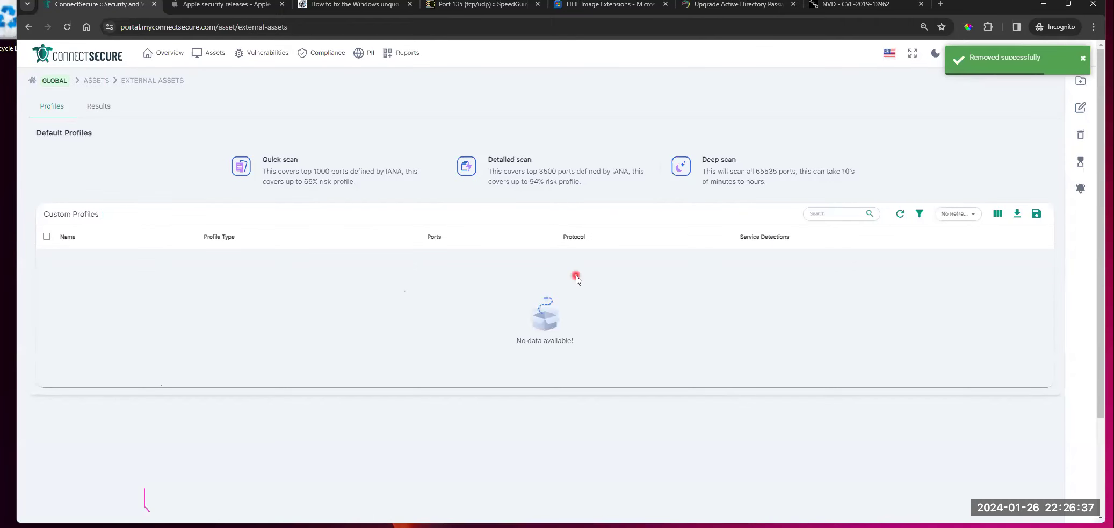
Step: View the Deprecated Assets list and the Application Baseline Results for Global scope
{"action": "left_click", "coordinate": [213, 58]}
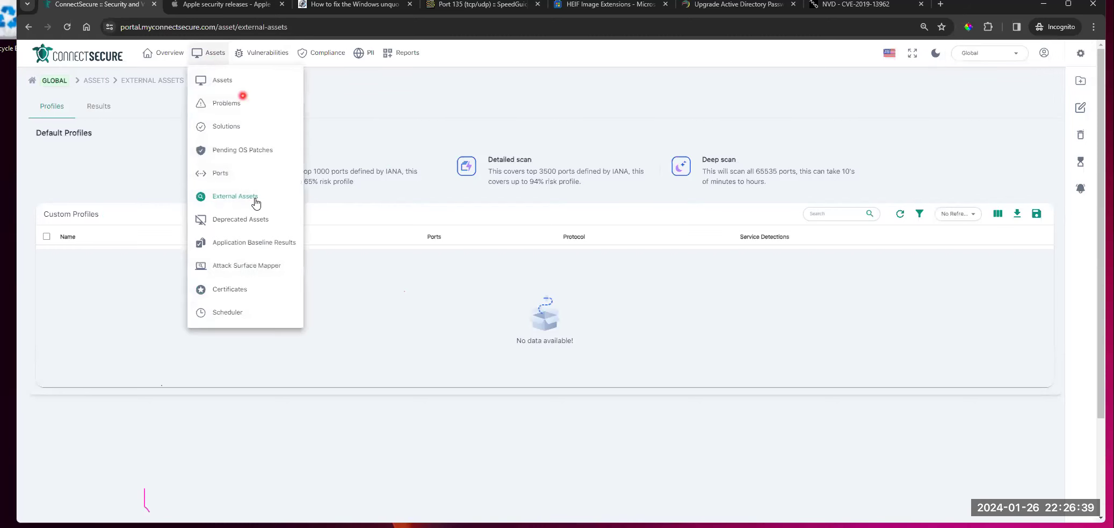
{"action": "left_click", "coordinate": [256, 219]}
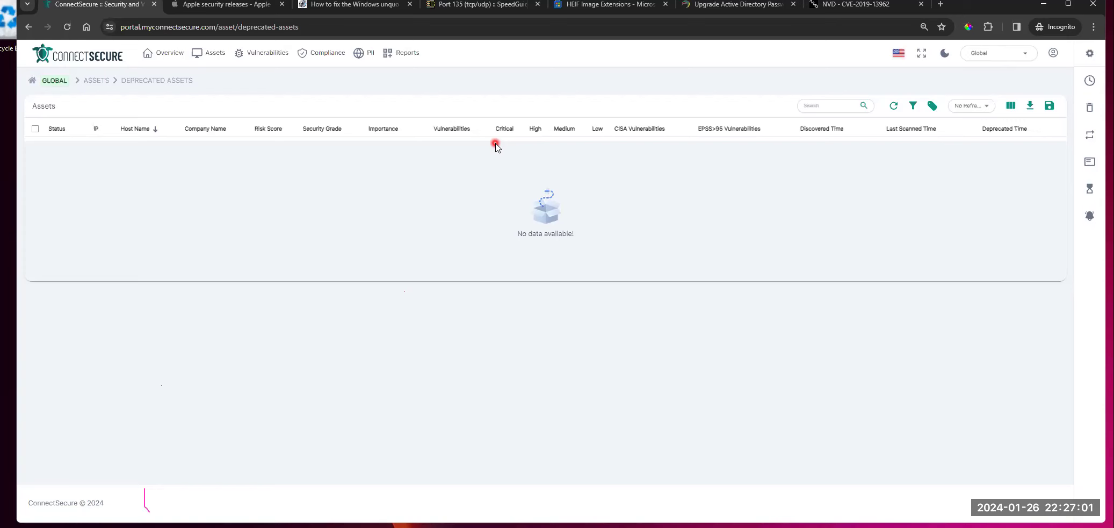
{"action": "left_click", "coordinate": [211, 52]}
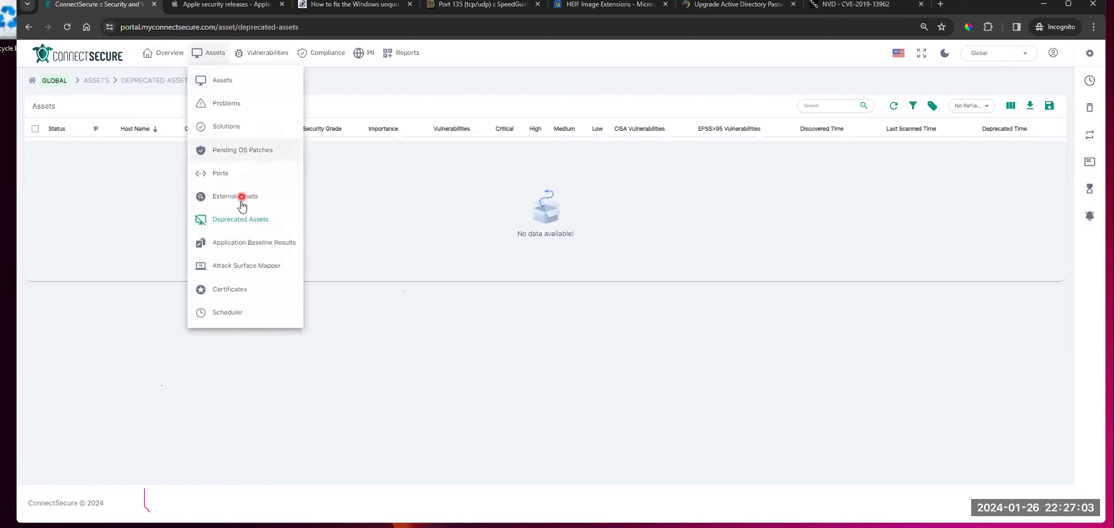
{"action": "left_click", "coordinate": [251, 242]}
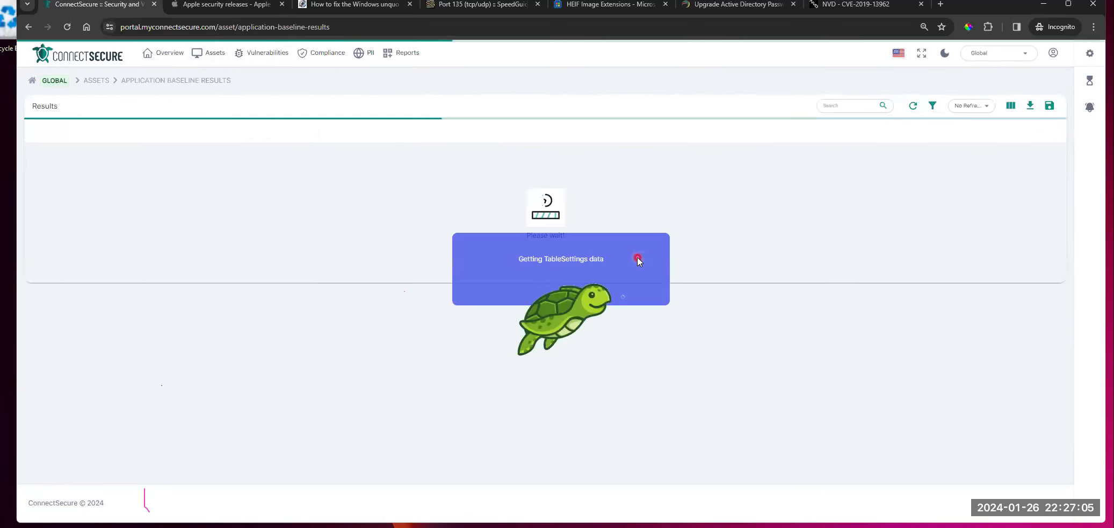
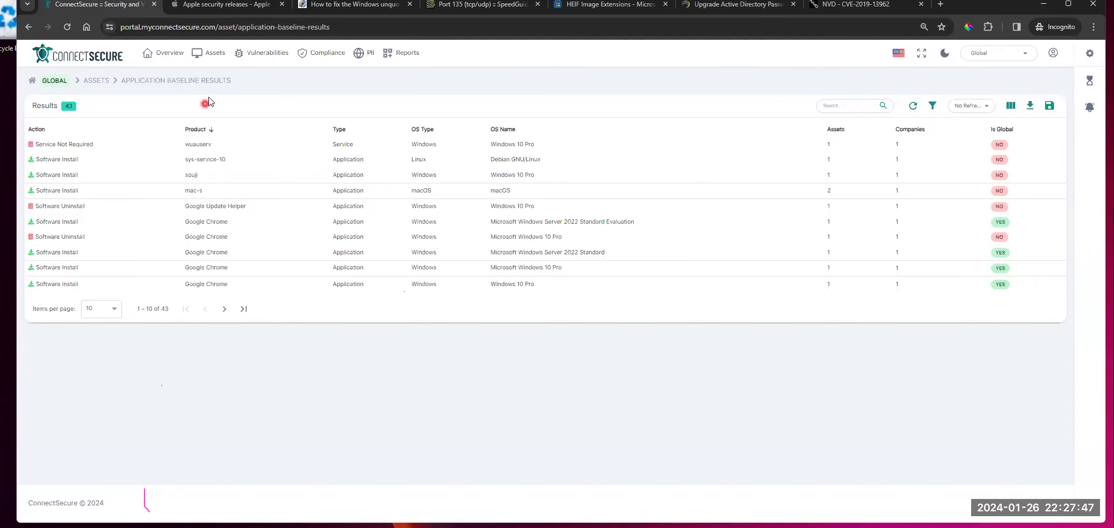
Step: Show the Attack Surface Mapper and try to save a new domain configuration with ryan.com as both name and domain
{"action": "left_click", "coordinate": [214, 58]}
{"action": "left_click", "coordinate": [252, 265]}
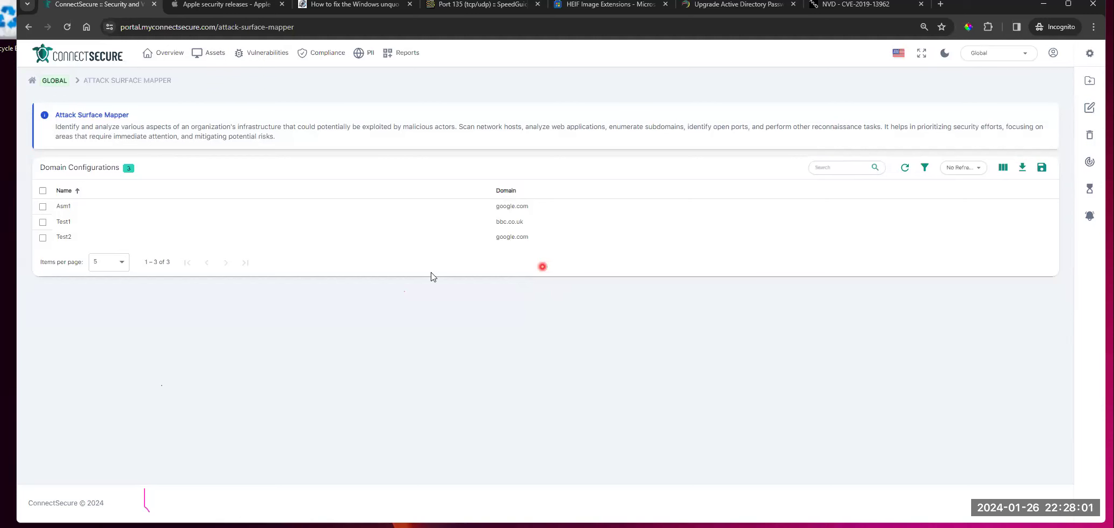
{"action": "left_click", "coordinate": [1092, 82]}
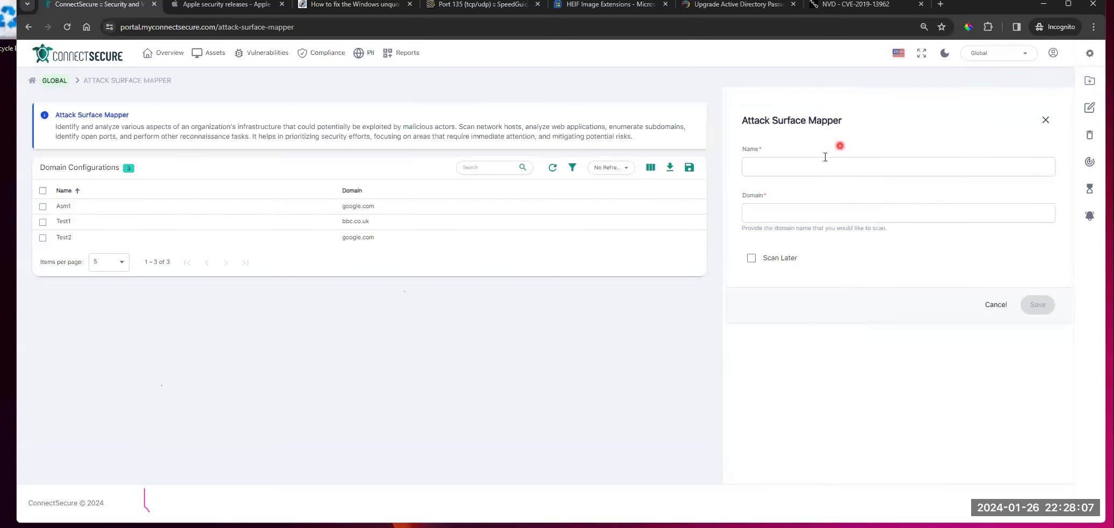
{"action": "left_click", "coordinate": [859, 164]}
{"action": "type", "text": "ryan.com"}
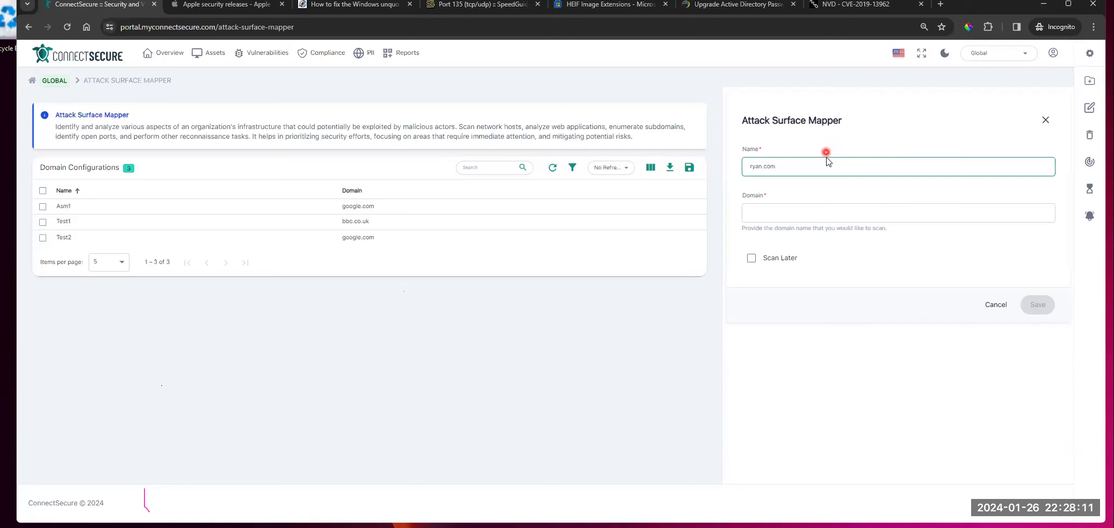
{"action": "key", "text": "ctrl+a"}
{"action": "type", "text": "ryan.com"}
{"action": "left_click", "coordinate": [1037, 304]}
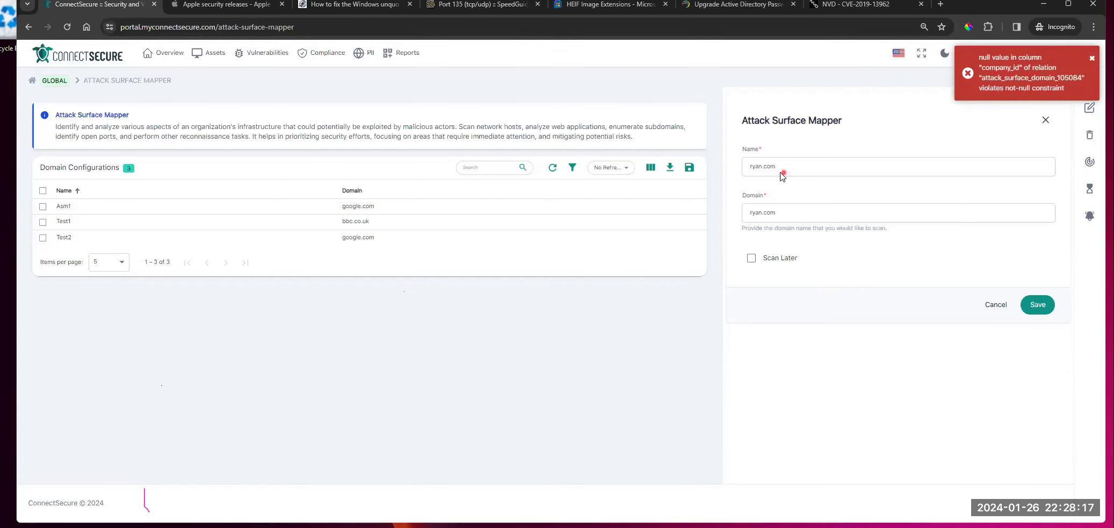
Step: Try again to add a domain configuration for the domain ryan.com and dismiss the error message
{"action": "left_click_drag", "start_coordinate": [784, 174], "coordinate": [708, 182]}
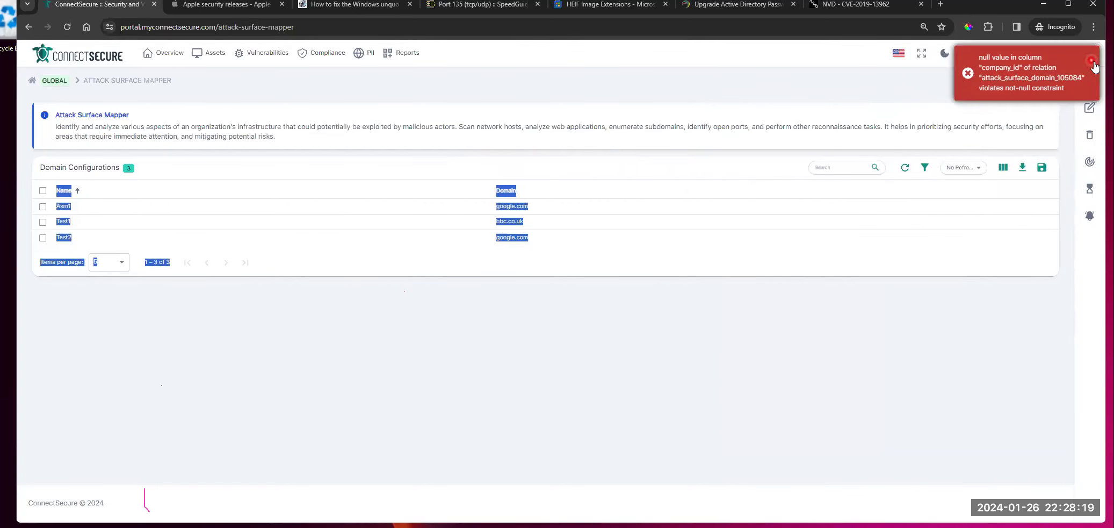
{"action": "left_click", "coordinate": [1089, 82]}
{"action": "left_click", "coordinate": [811, 167]}
{"action": "type", "text": "Ryan"}
{"action": "key", "text": "Tab"}
{"action": "type", "text": "ryan.com"}
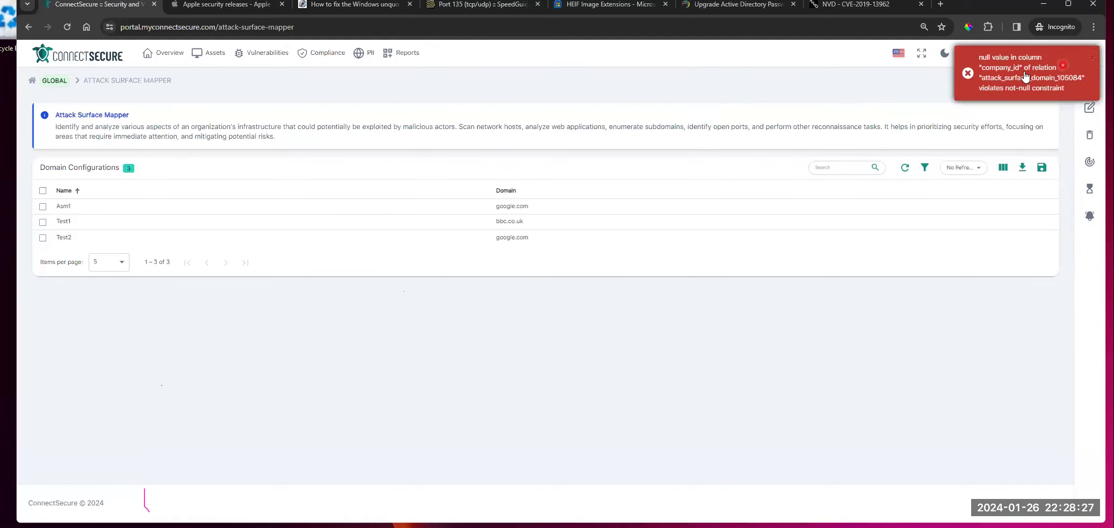
{"action": "left_click", "coordinate": [1092, 58]}
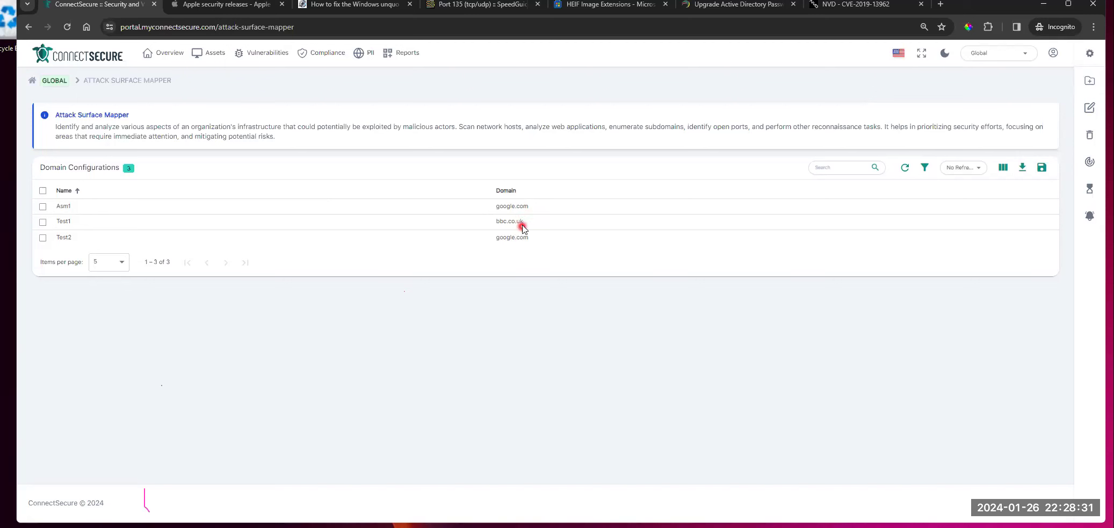
Step: Select the Test1 and Test2 domain configurations, clear the whole selection again and close the meeting's recording request
{"action": "left_click", "coordinate": [43, 222]}
{"action": "left_click", "coordinate": [43, 238]}
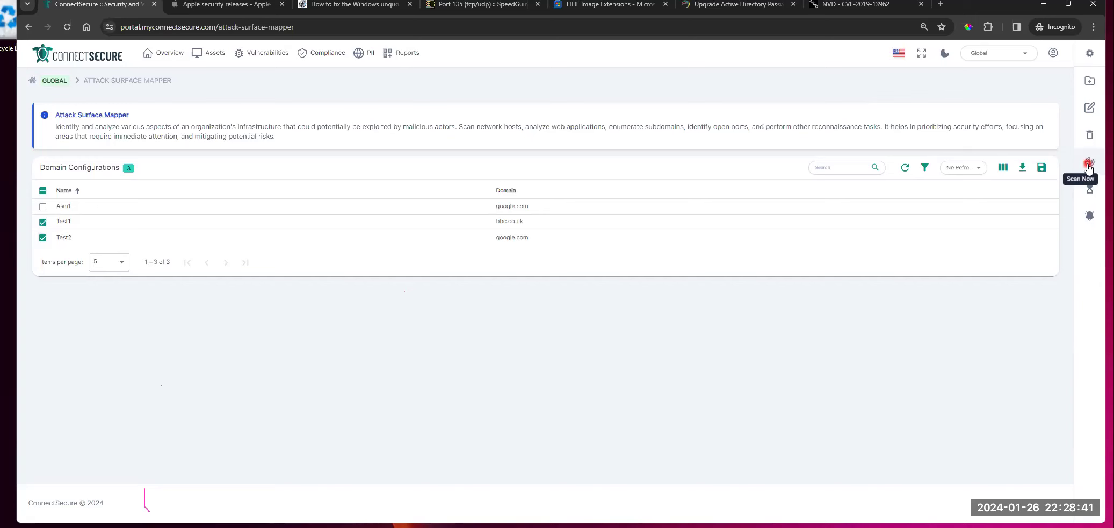
{"action": "left_click", "coordinate": [42, 190]}
{"action": "left_click", "coordinate": [43, 190]}
{"action": "left_click", "coordinate": [42, 190]}
{"action": "left_click", "coordinate": [42, 190]}
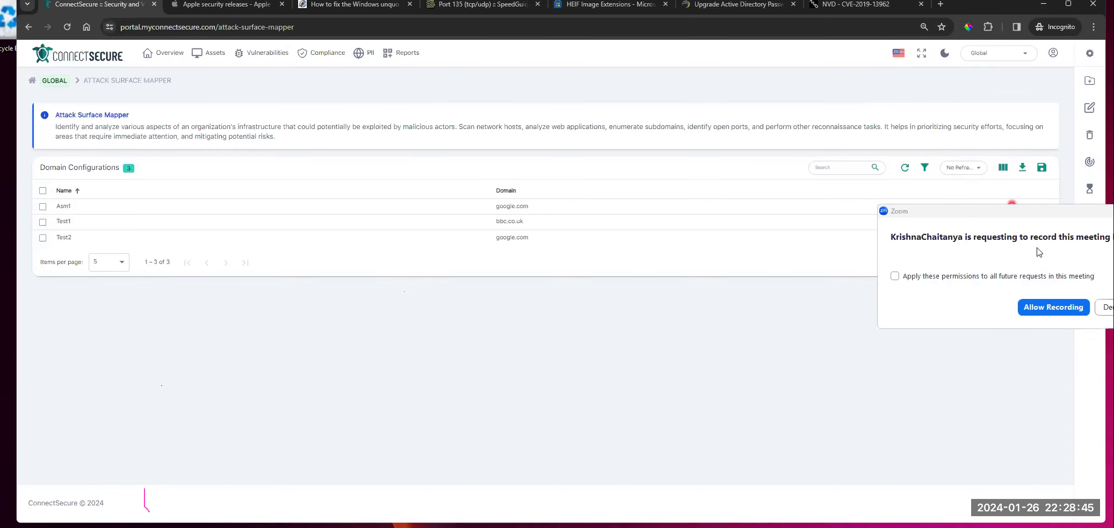
{"action": "left_click", "coordinate": [1106, 307]}
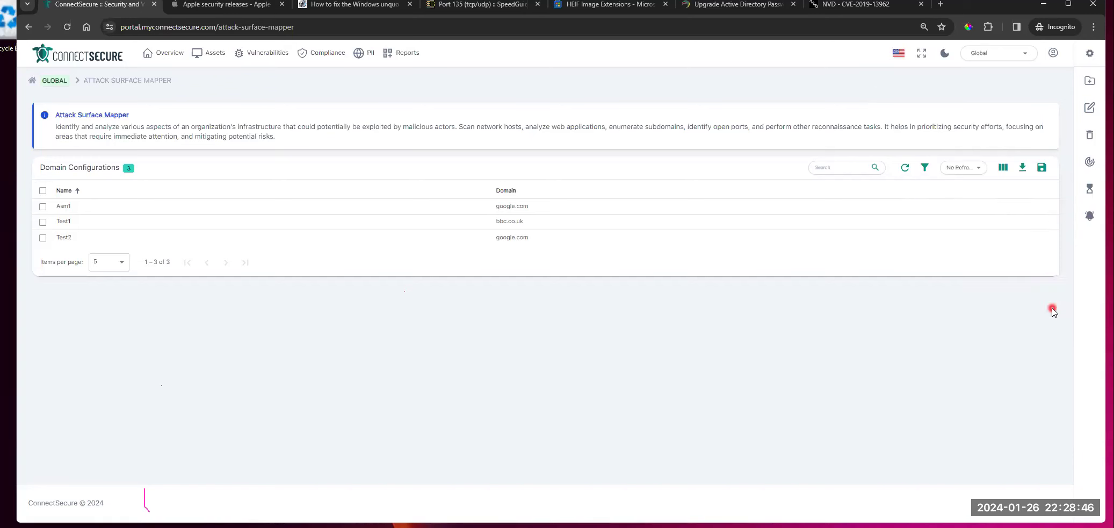
Step: View the Attack Surface Mapper scan jobs and the list of selectable companies, leaving the scope on Global
{"action": "left_click", "coordinate": [1089, 190]}
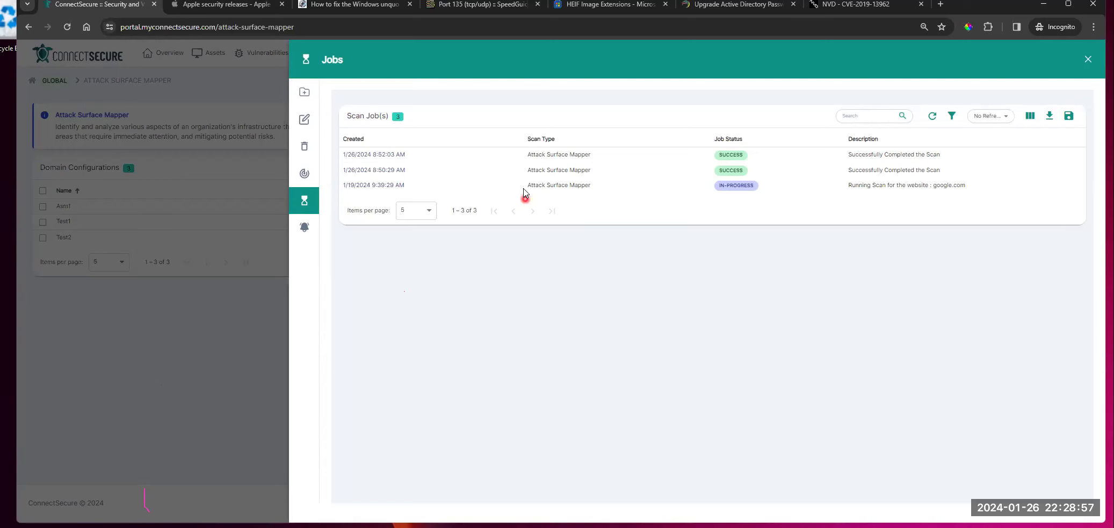
{"action": "left_click", "coordinate": [380, 156]}
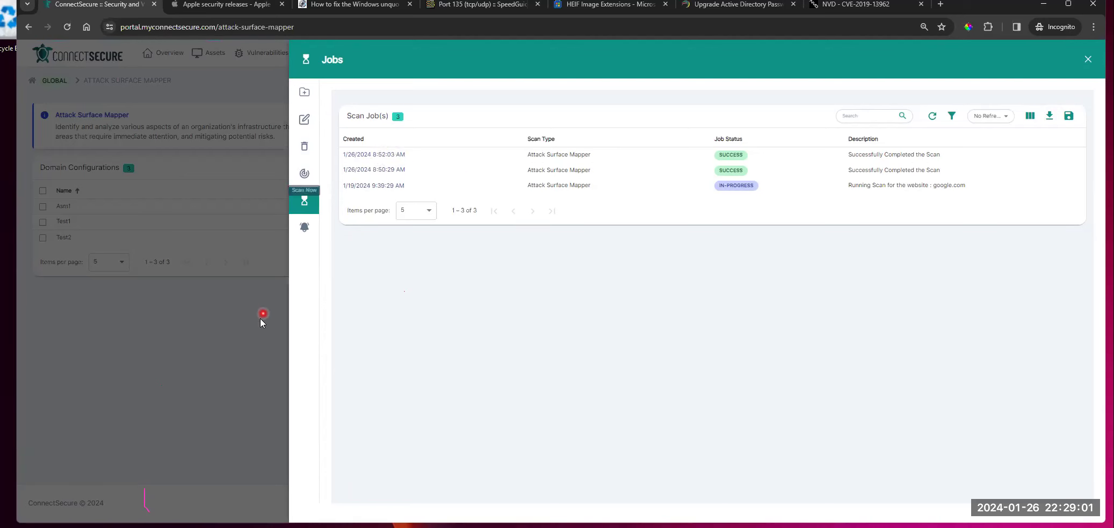
{"action": "left_click", "coordinate": [218, 338]}
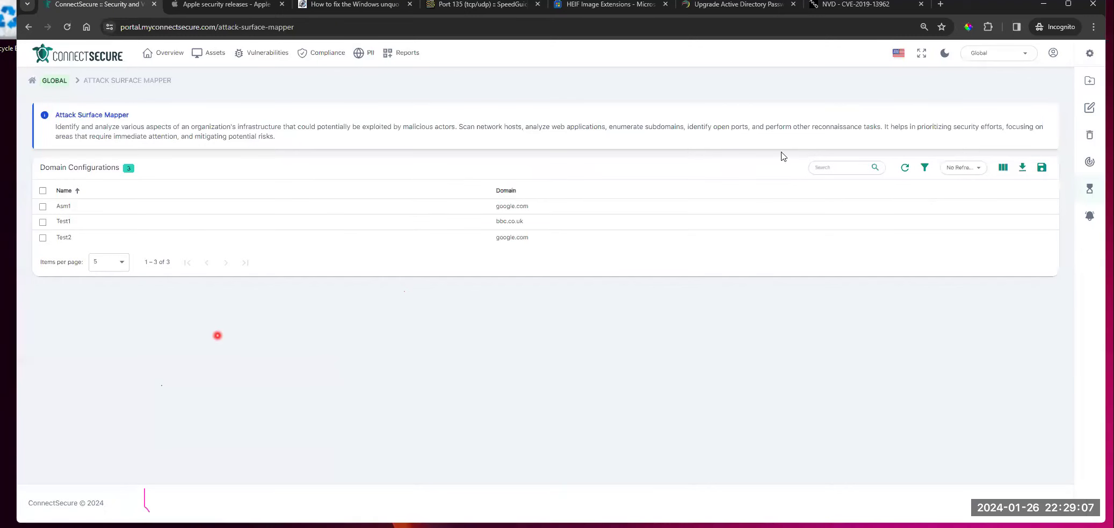
{"action": "left_click", "coordinate": [985, 53]}
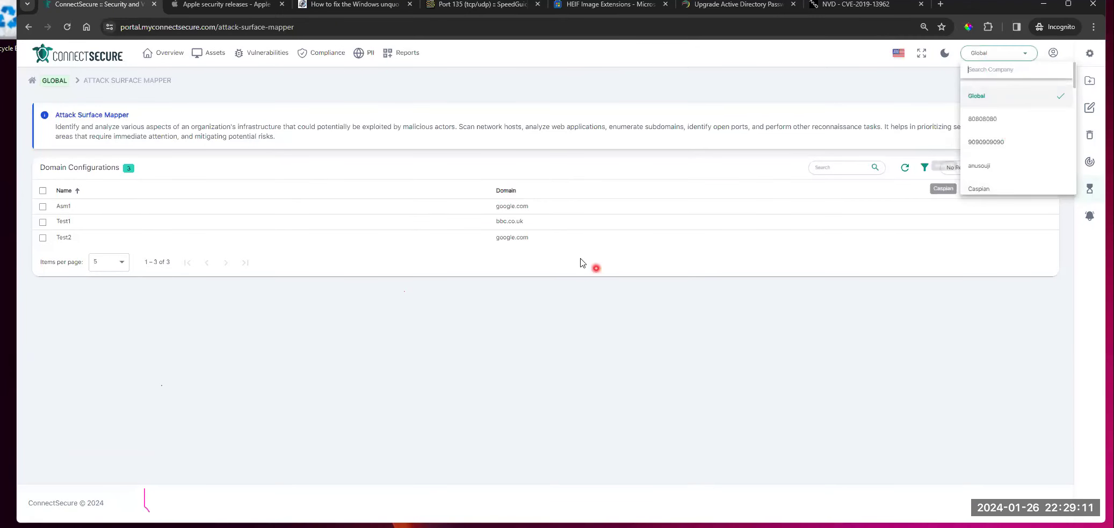
{"action": "left_click", "coordinate": [965, 334]}
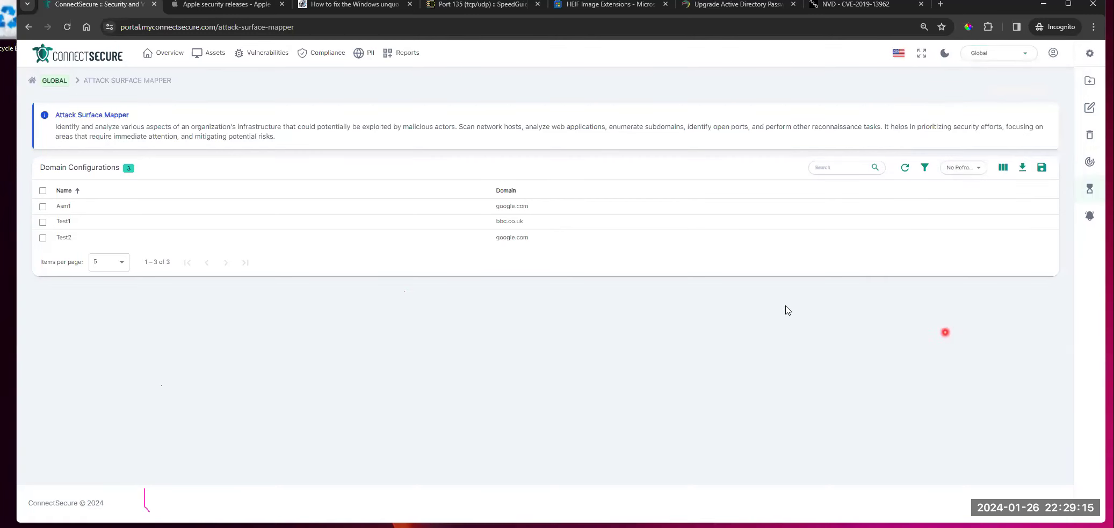
Step: Open the global Certificates list and look through it with 25 items per page
{"action": "left_click", "coordinate": [204, 56]}
{"action": "left_click", "coordinate": [300, 292]}
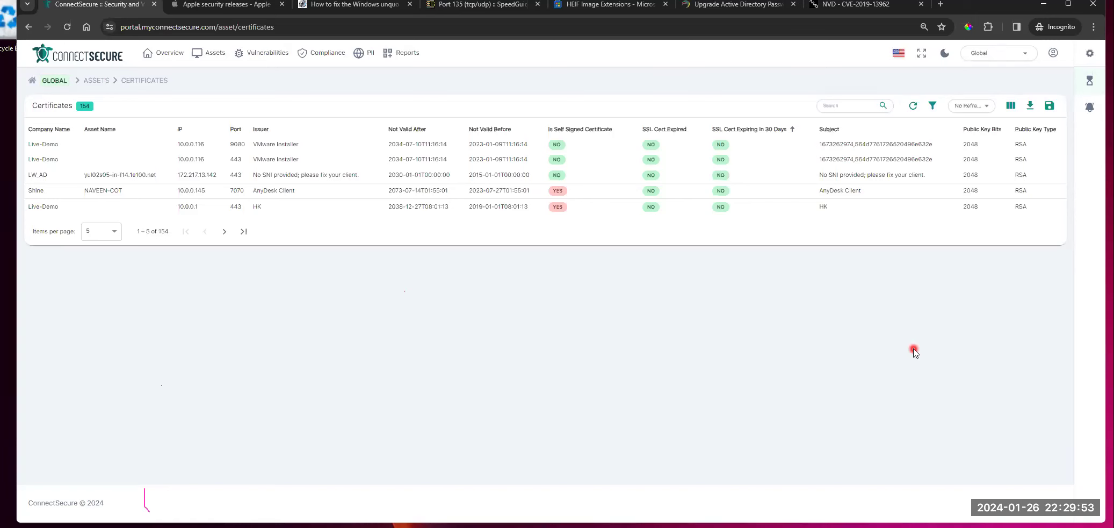
{"action": "left_click", "coordinate": [113, 231]}
{"action": "left_click", "coordinate": [110, 301]}
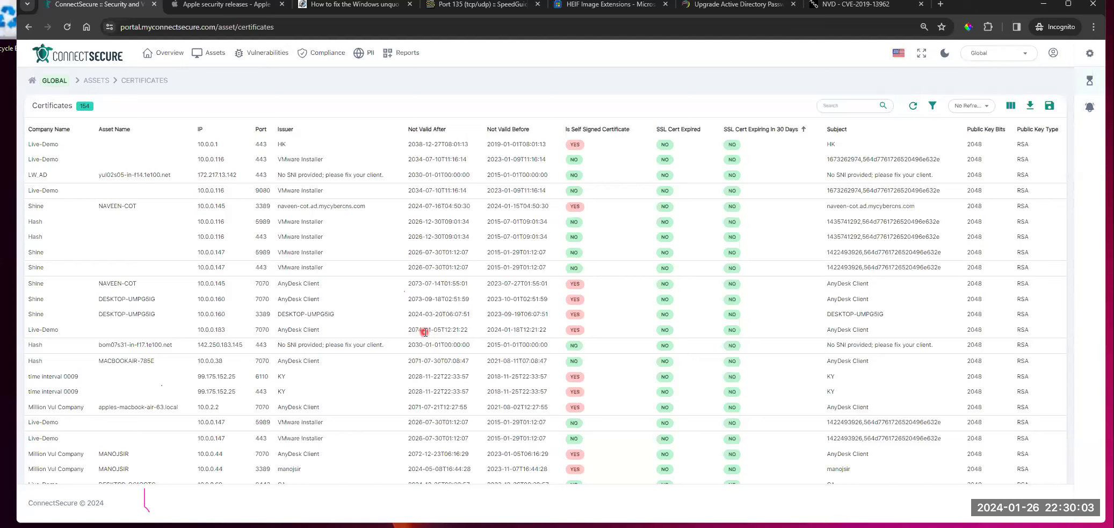
{"action": "scroll", "coordinate": [358, 317], "scroll_direction": "down", "scroll_amount": 3}
{"action": "scroll", "coordinate": [231, 436], "scroll_direction": "up", "scroll_amount": 3}
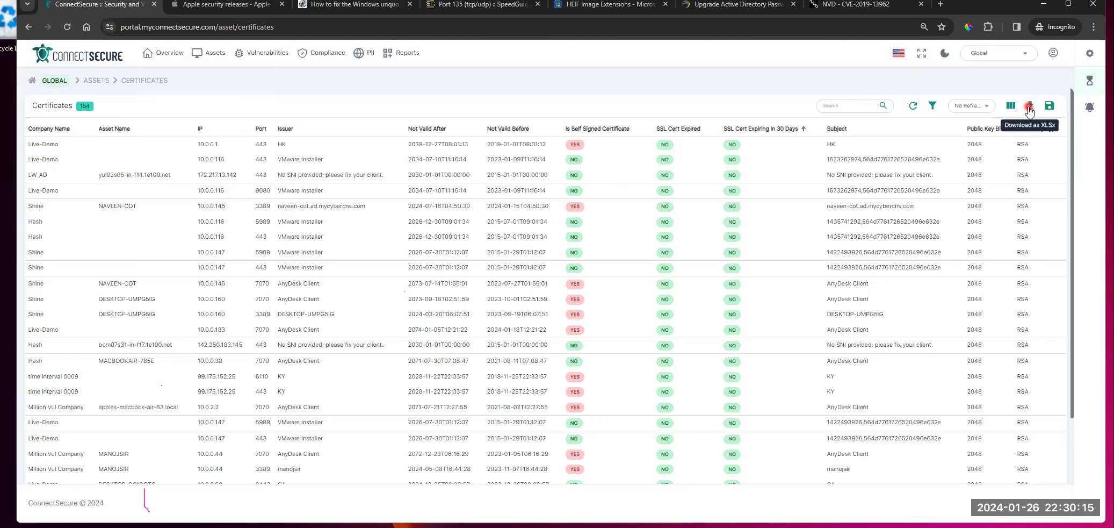
Step: Set the Certificates list to 10 items per page
{"action": "scroll", "coordinate": [547, 257], "scroll_direction": "down", "scroll_amount": 2}
{"action": "left_click", "coordinate": [97, 462]}
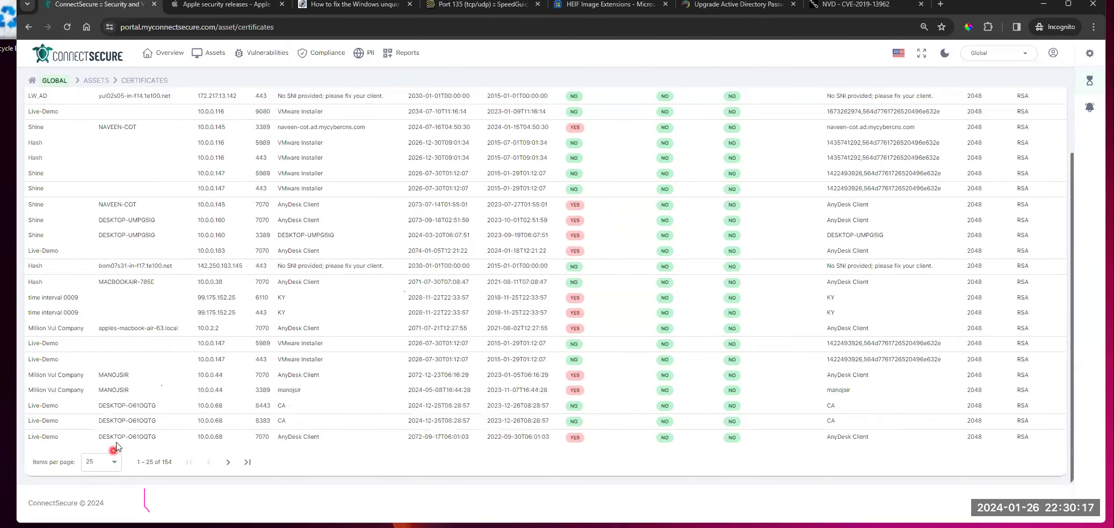
{"action": "left_click", "coordinate": [110, 391]}
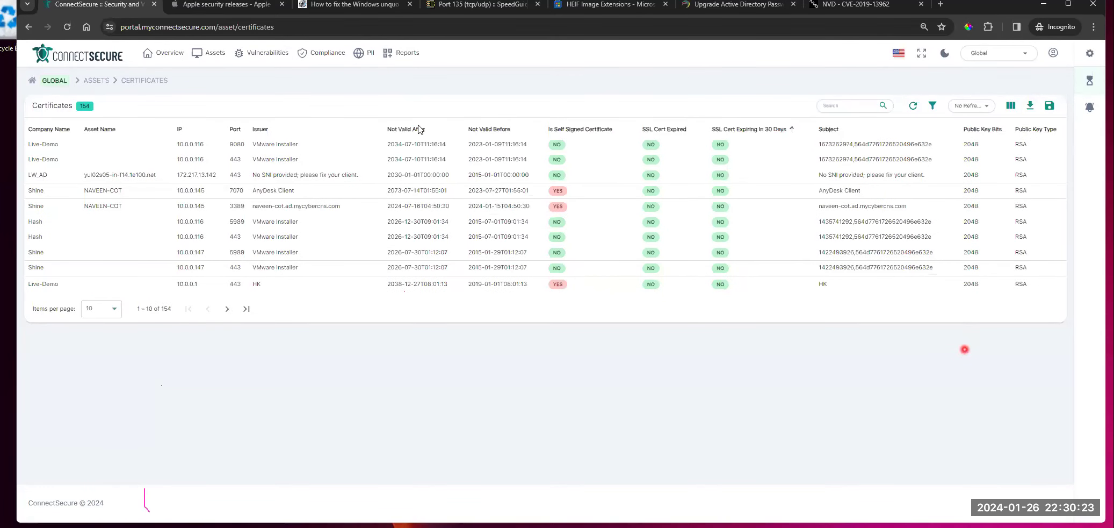
Step: Open the asset Scheduler and start a new scheduler named Daily AD Scan with the Active Directory Scan type
{"action": "left_click", "coordinate": [214, 52]}
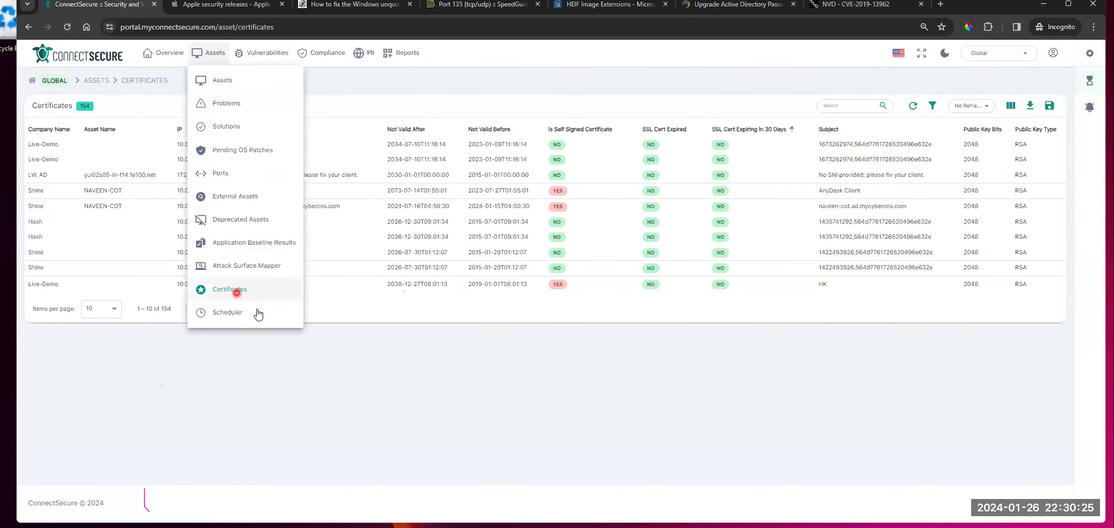
{"action": "left_click", "coordinate": [504, 359]}
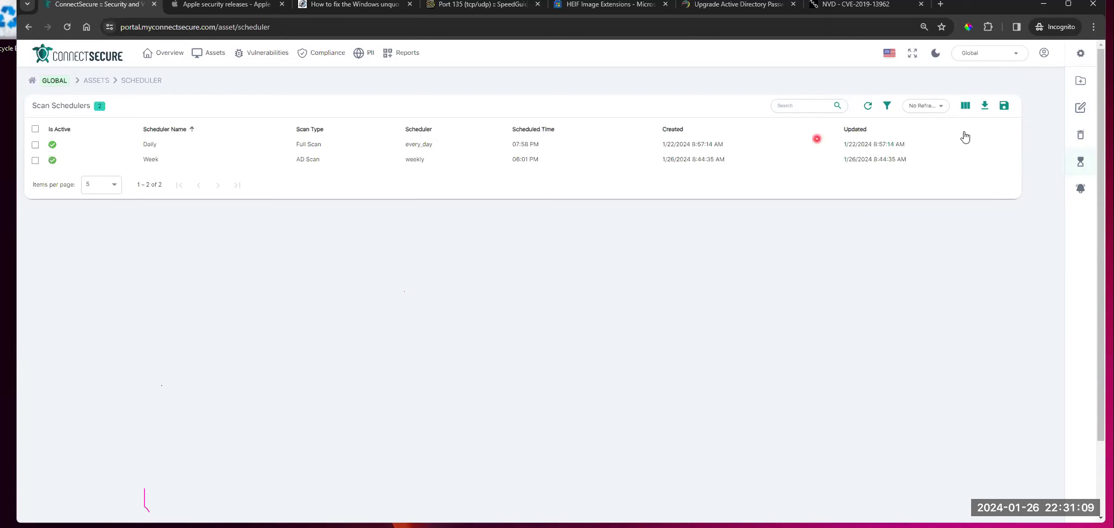
{"action": "left_click", "coordinate": [1081, 81]}
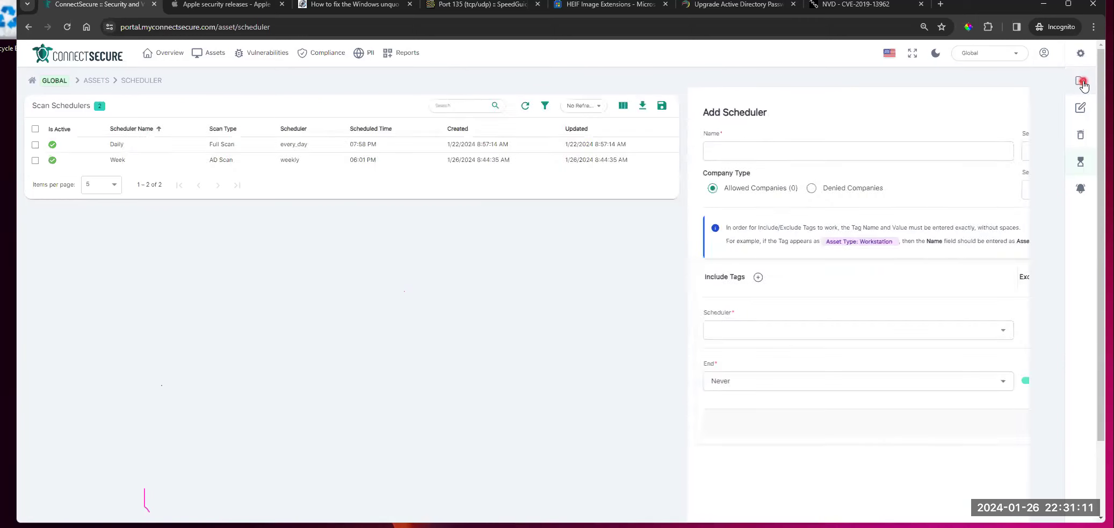
{"action": "left_click", "coordinate": [549, 155]}
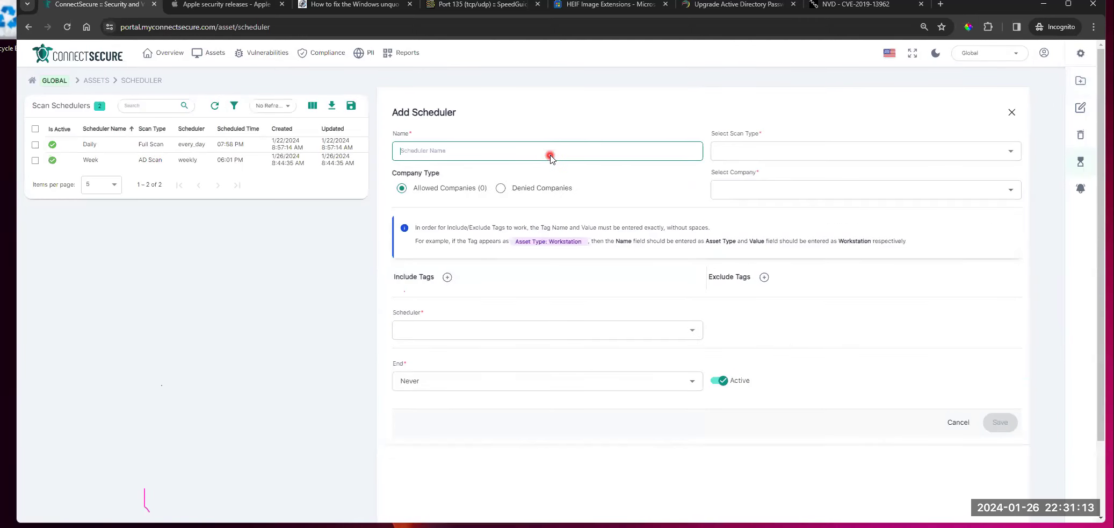
{"action": "type", "text": "Daily AD Scan"}
{"action": "left_click", "coordinate": [793, 152]}
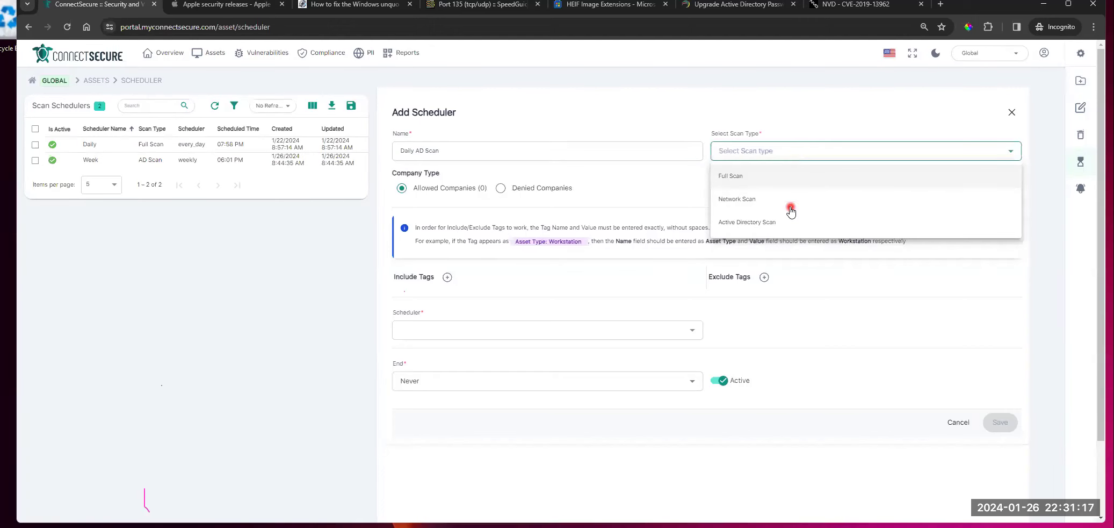
{"action": "left_click", "coordinate": [787, 224]}
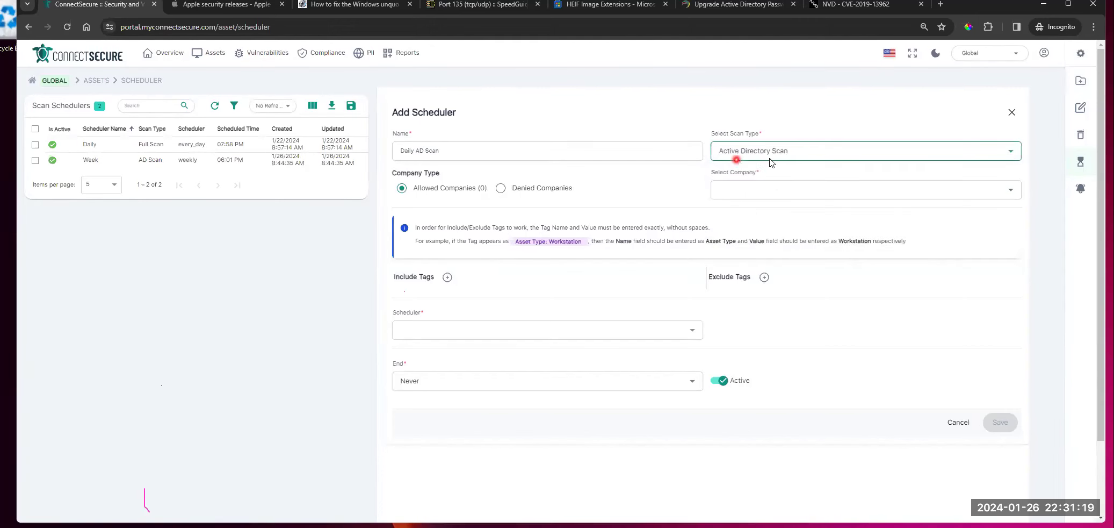
Step: Set the scheduler's allowed companies to Demo Company, Firewall, Its in live and Jan-21
{"action": "left_click", "coordinate": [411, 188]}
{"action": "left_click", "coordinate": [796, 192]}
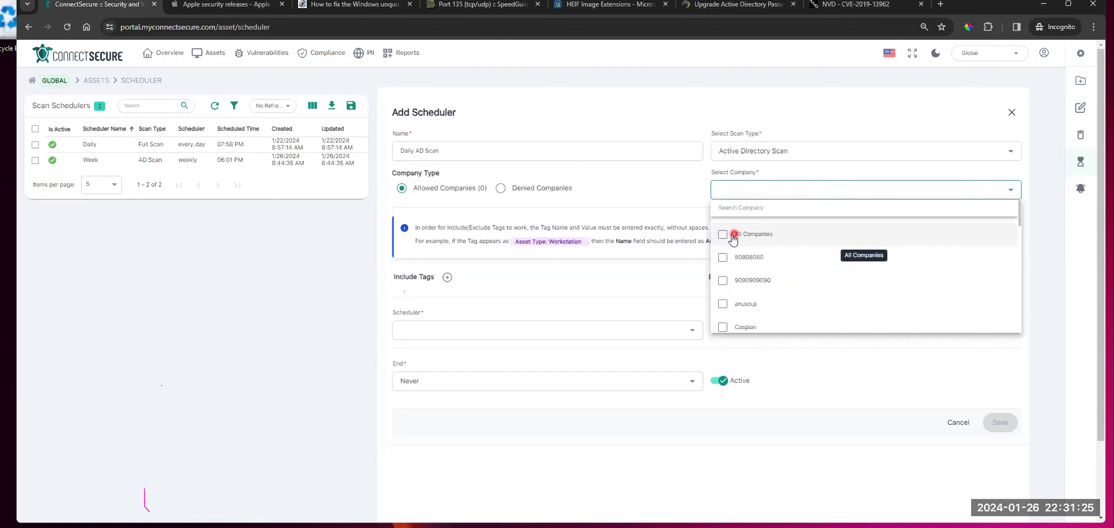
{"action": "left_click", "coordinate": [723, 236]}
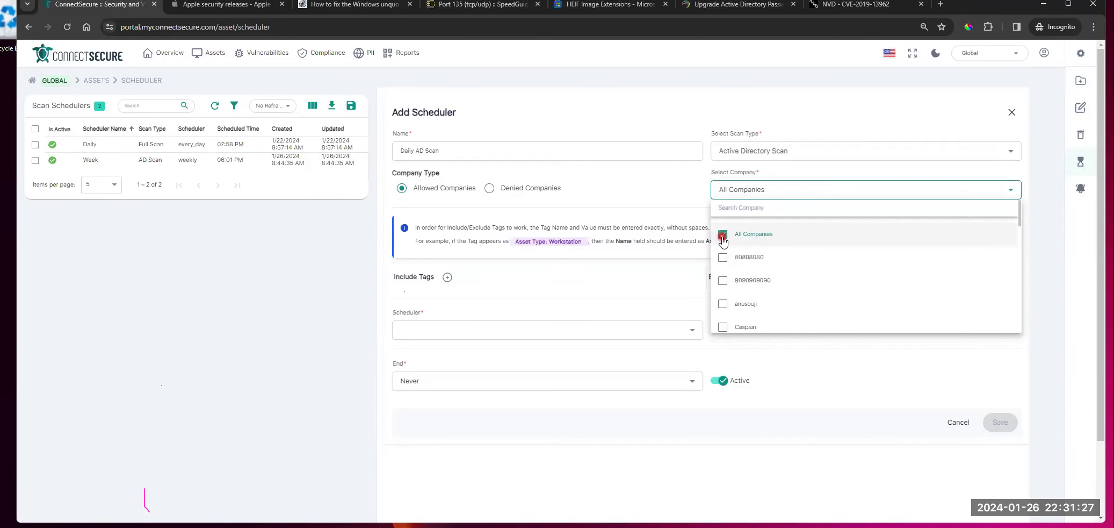
{"action": "left_click", "coordinate": [766, 236]}
{"action": "scroll", "coordinate": [763, 284], "scroll_direction": "down", "scroll_amount": 2}
{"action": "scroll", "coordinate": [766, 256], "scroll_direction": "down", "scroll_amount": 1}
{"action": "left_click", "coordinate": [766, 256]}
{"action": "left_click", "coordinate": [758, 279]}
{"action": "scroll", "coordinate": [771, 299], "scroll_direction": "down", "scroll_amount": 3}
{"action": "scroll", "coordinate": [773, 287], "scroll_direction": "up", "scroll_amount": 1}
{"action": "left_click", "coordinate": [759, 284]}
{"action": "scroll", "coordinate": [795, 290], "scroll_direction": "down", "scroll_amount": 1}
{"action": "left_click", "coordinate": [820, 291]}
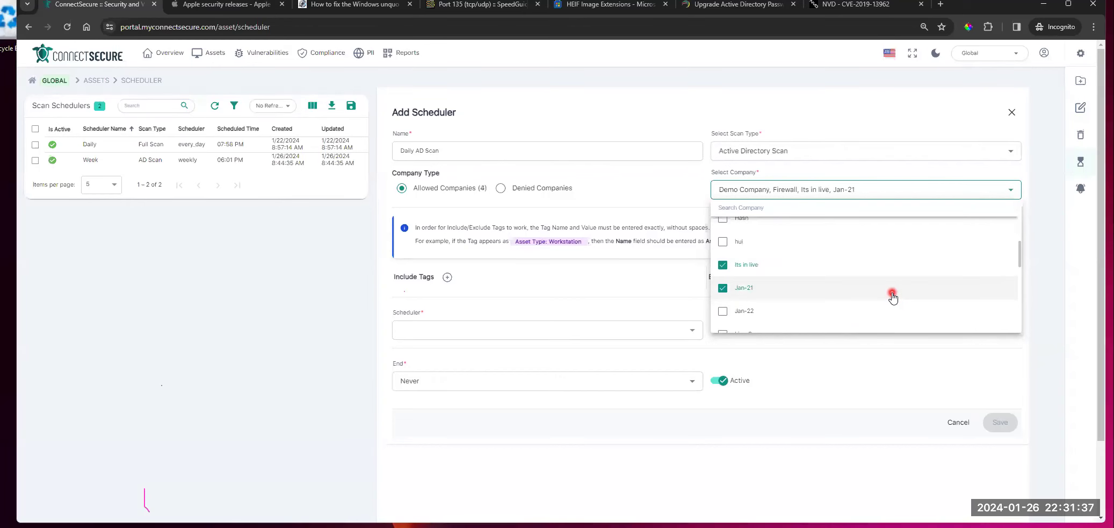
{"action": "left_click", "coordinate": [885, 128]}
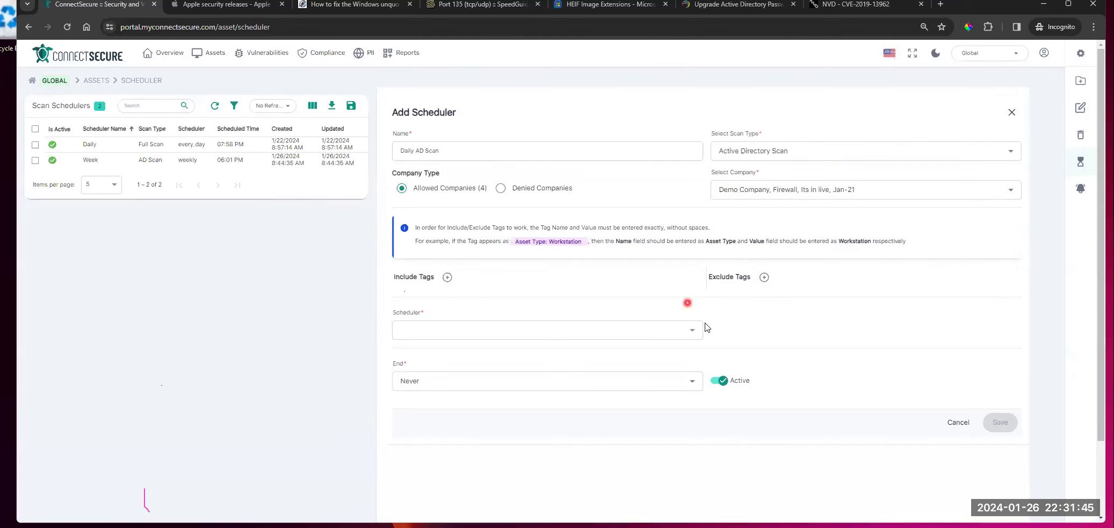
Step: Schedule the scan weekly, repeating every 1st Week on Sunday, and save the scheduler as inactive
{"action": "left_click", "coordinate": [691, 332]}
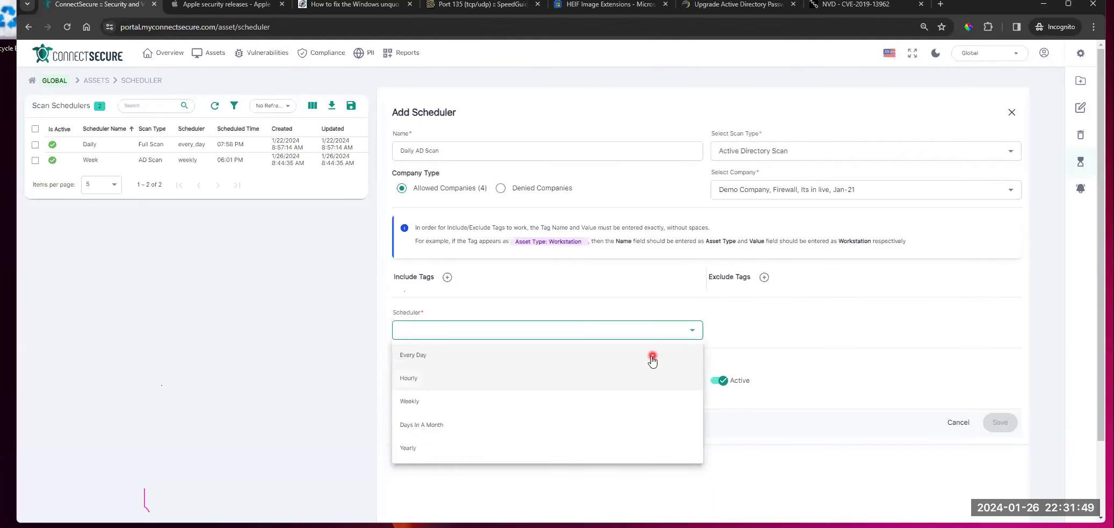
{"action": "left_click", "coordinate": [444, 407]}
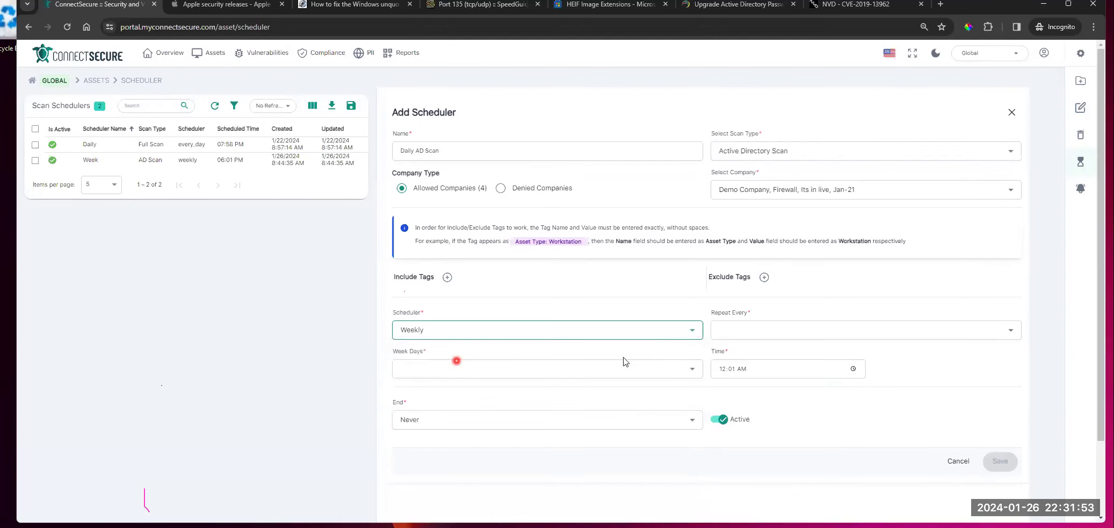
{"action": "left_click", "coordinate": [792, 335]}
{"action": "left_click", "coordinate": [774, 353]}
{"action": "left_click", "coordinate": [538, 369]}
{"action": "left_click", "coordinate": [463, 368]}
{"action": "left_click", "coordinate": [434, 395]}
{"action": "left_click", "coordinate": [324, 343]}
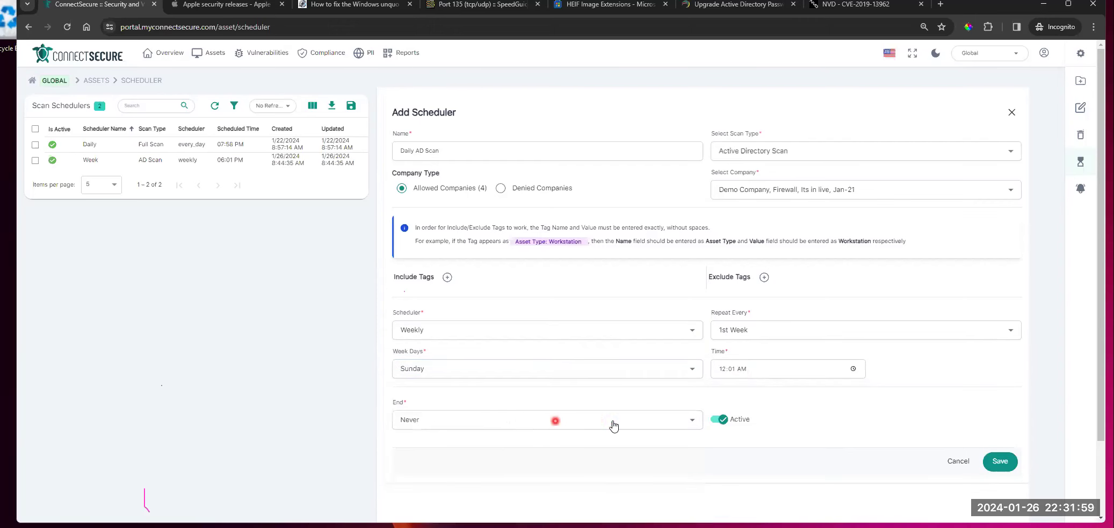
{"action": "left_click", "coordinate": [716, 420]}
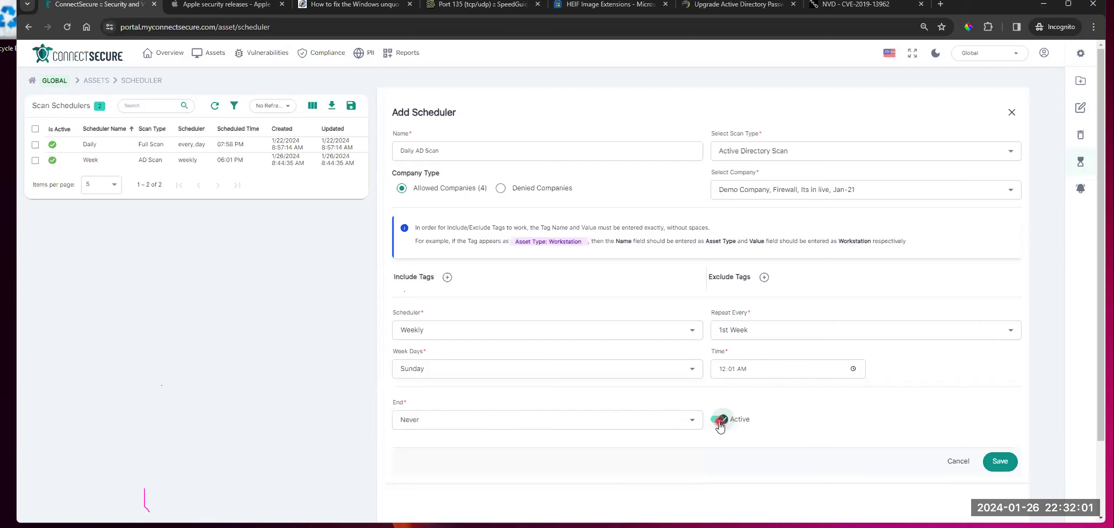
{"action": "left_click", "coordinate": [998, 461]}
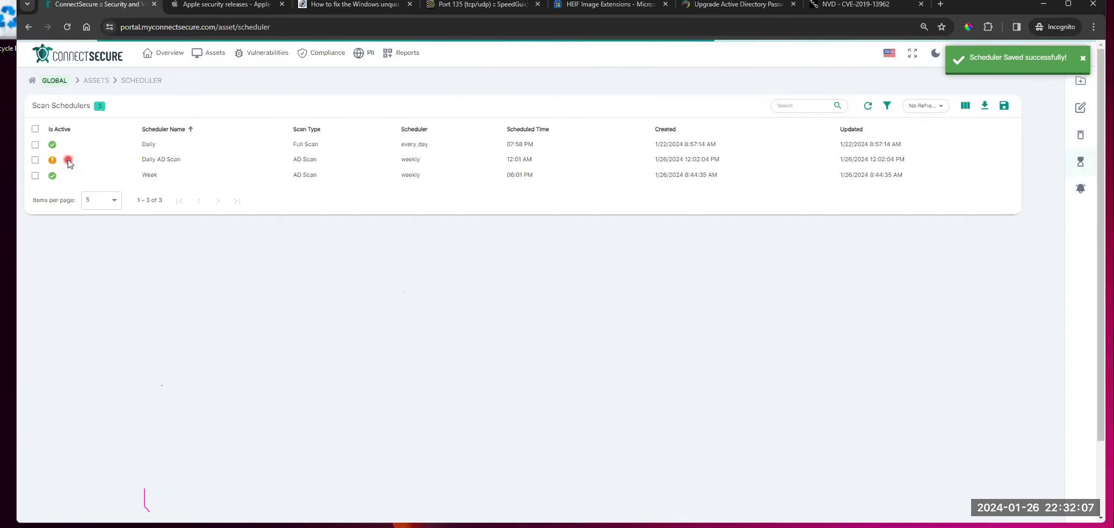
Step: Edit the Daily AD Scan scheduler to make it active and save it
{"action": "left_click", "coordinate": [35, 160]}
{"action": "left_click", "coordinate": [35, 160]}
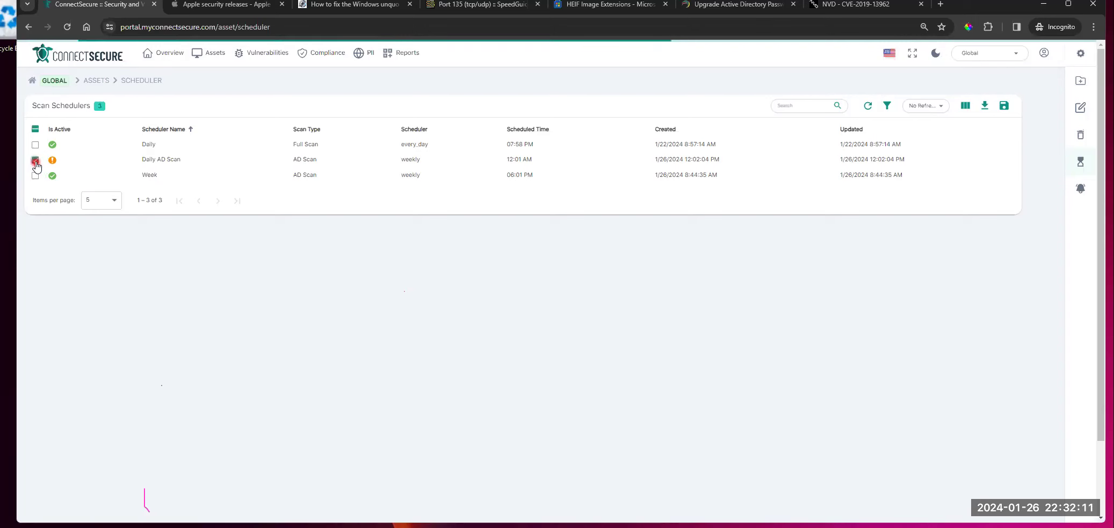
{"action": "left_click", "coordinate": [1080, 115]}
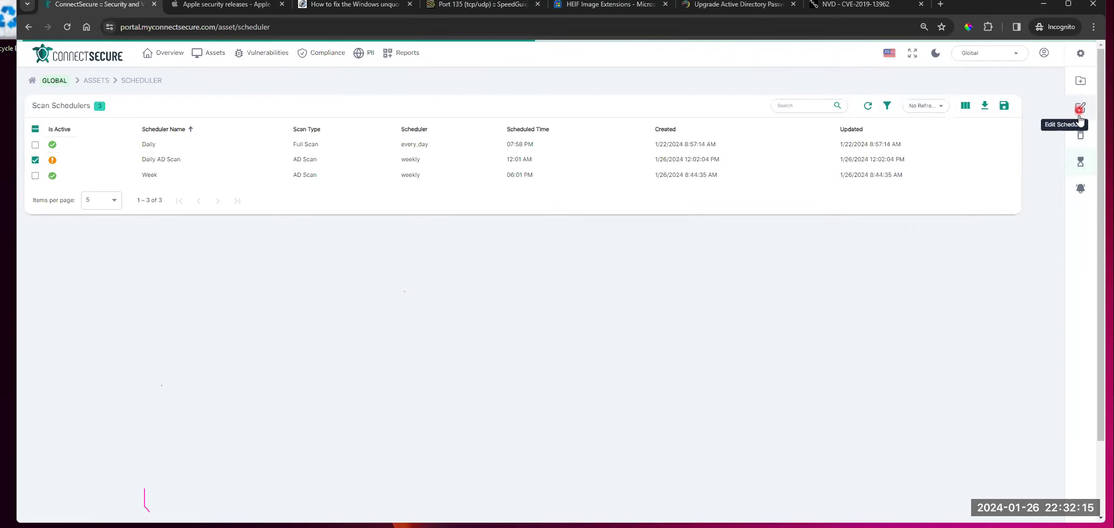
{"action": "left_click", "coordinate": [718, 419]}
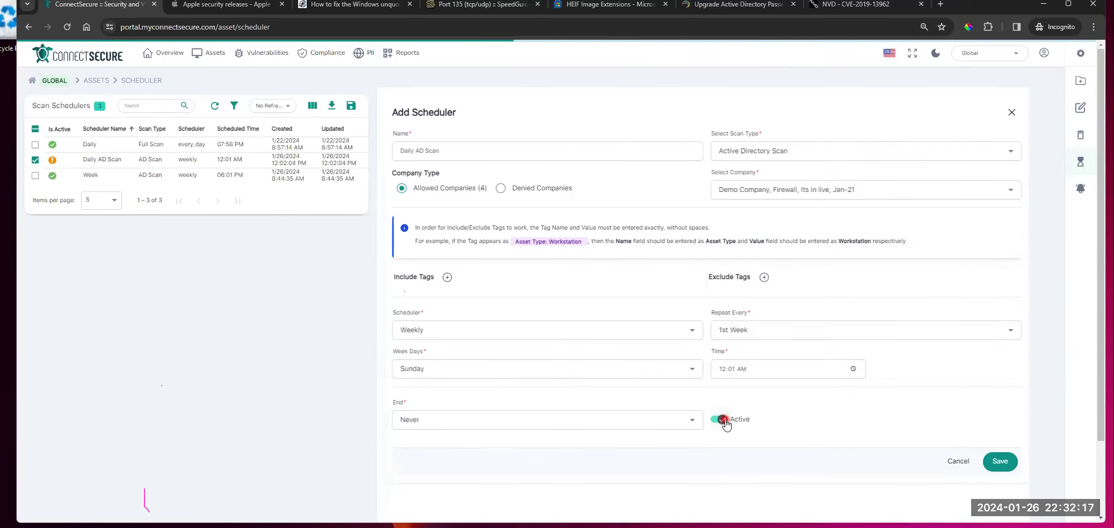
{"action": "left_click", "coordinate": [1009, 461]}
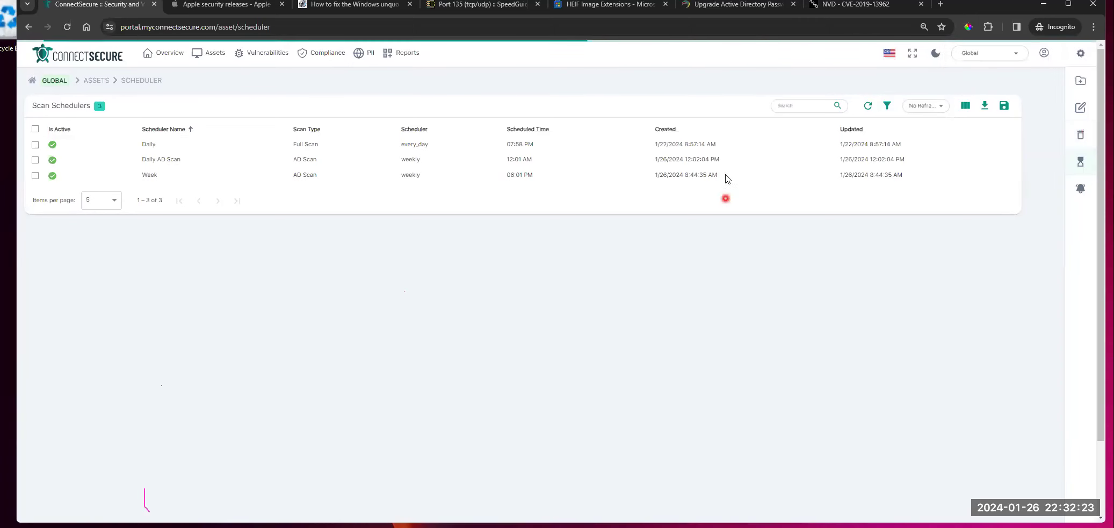
Step: Select all scan schedulers in the list and clear the selection
{"action": "left_click", "coordinate": [37, 130]}
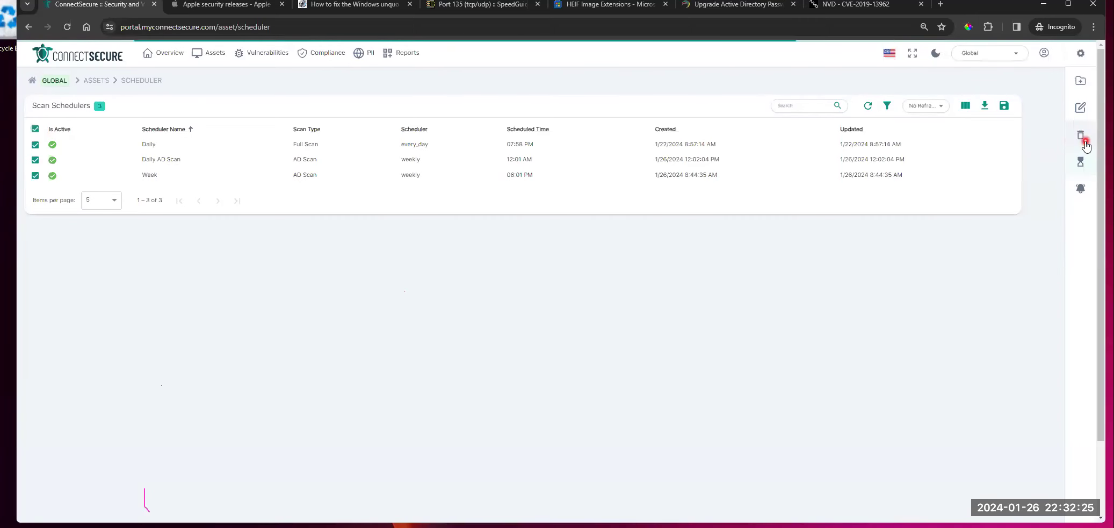
{"action": "left_click", "coordinate": [35, 128]}
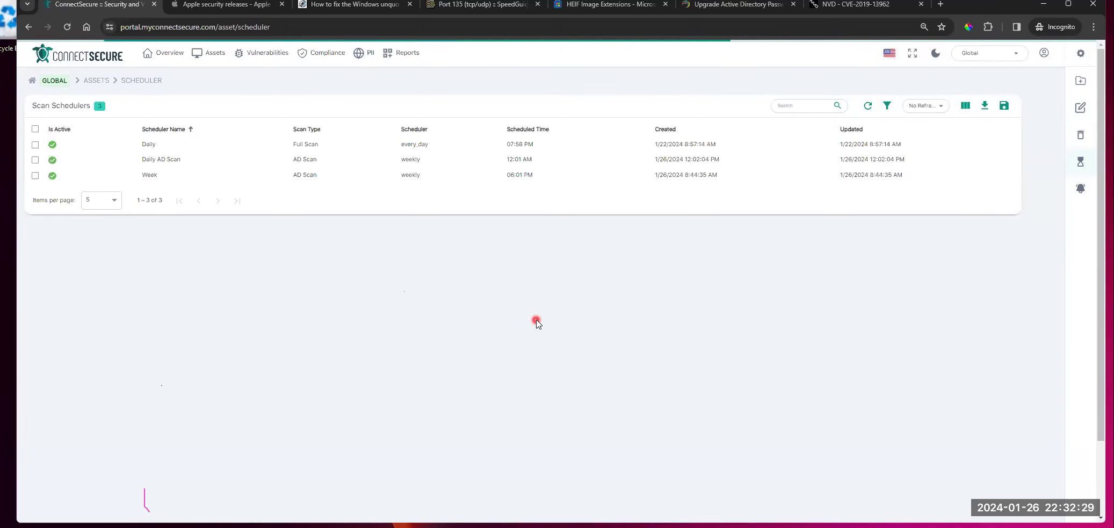
Step: Switch the company scope from Global to Demo Company and open its asset Scheduler
{"action": "left_click", "coordinate": [1010, 57]}
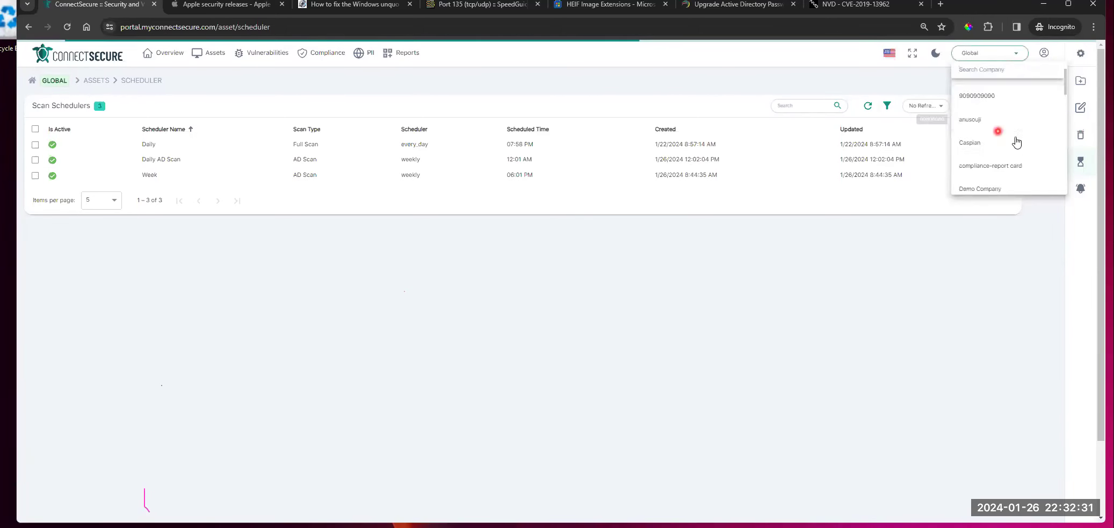
{"action": "left_click", "coordinate": [980, 141]}
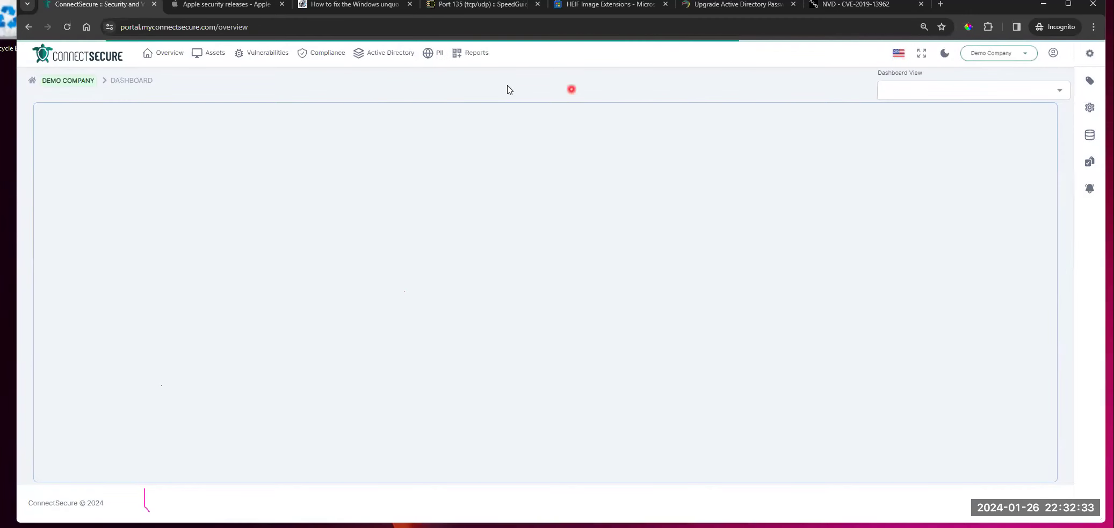
{"action": "left_click", "coordinate": [211, 55]}
{"action": "left_click", "coordinate": [263, 311]}
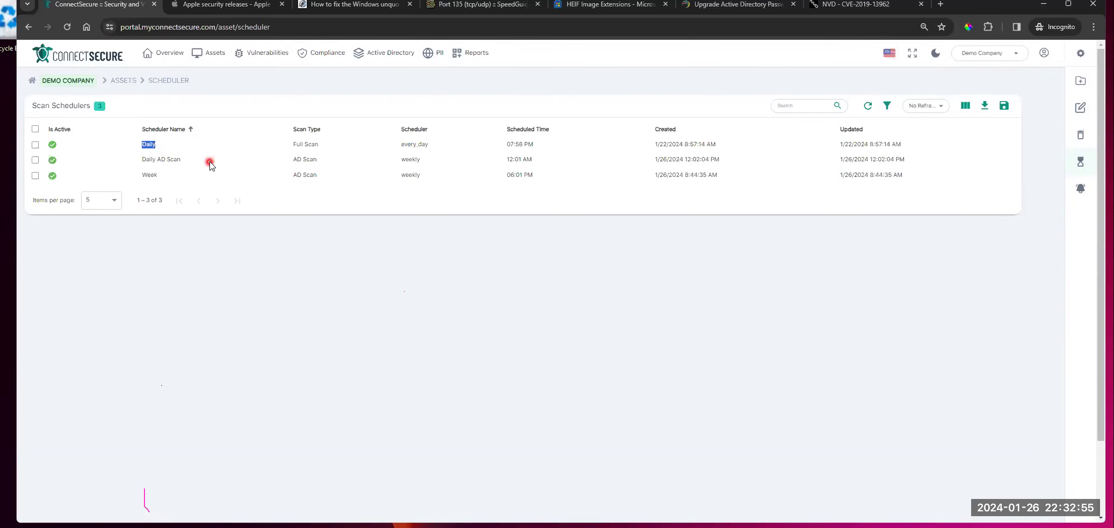
Step: Show the list of asset views available for Demo Company
{"action": "left_click", "coordinate": [214, 52]}
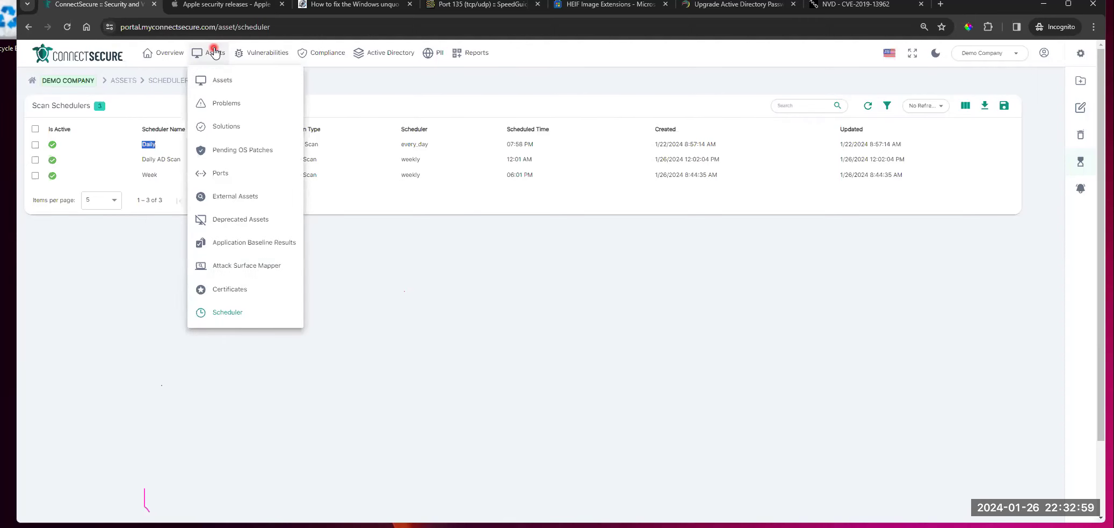